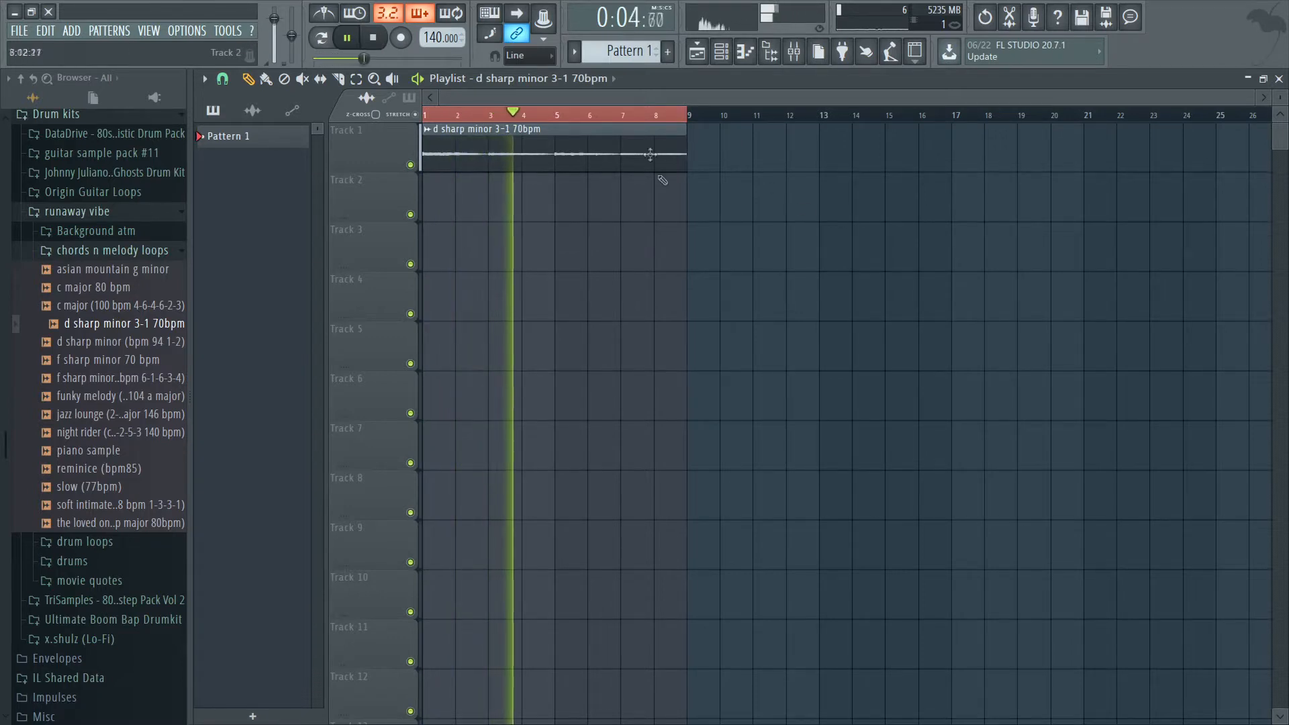
Check the pitch and time-stretching settings of the d sharp minor 3-1 70bpm sample.
double_click(534, 169)
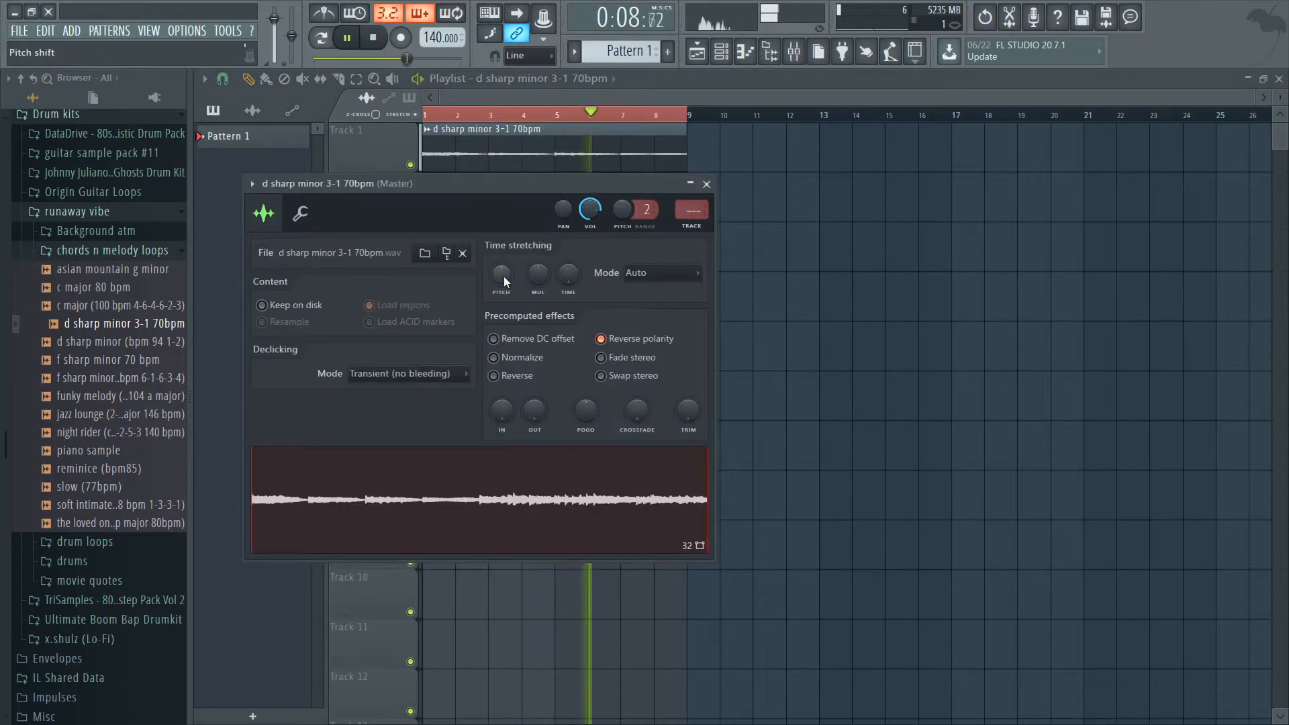
right_click(827, 183)
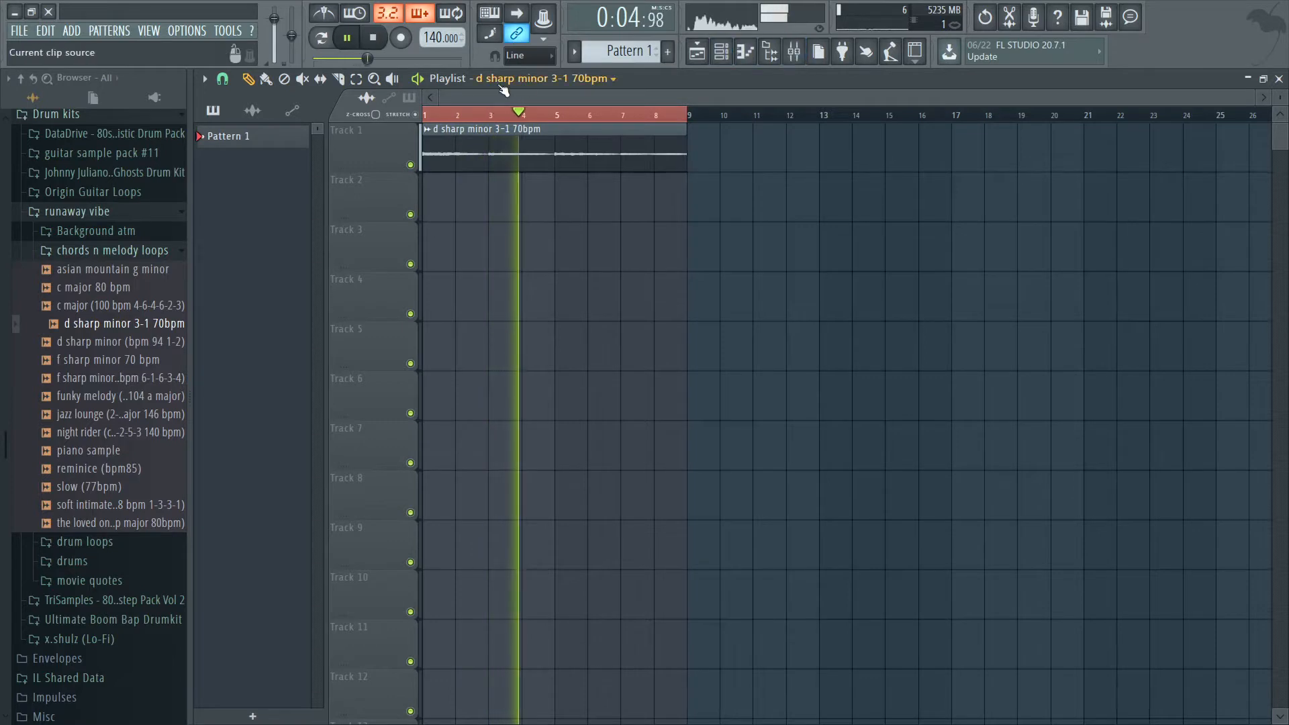
Name the working pattern "bass line".
left_click(667, 52)
type("bass line")
key("Return")
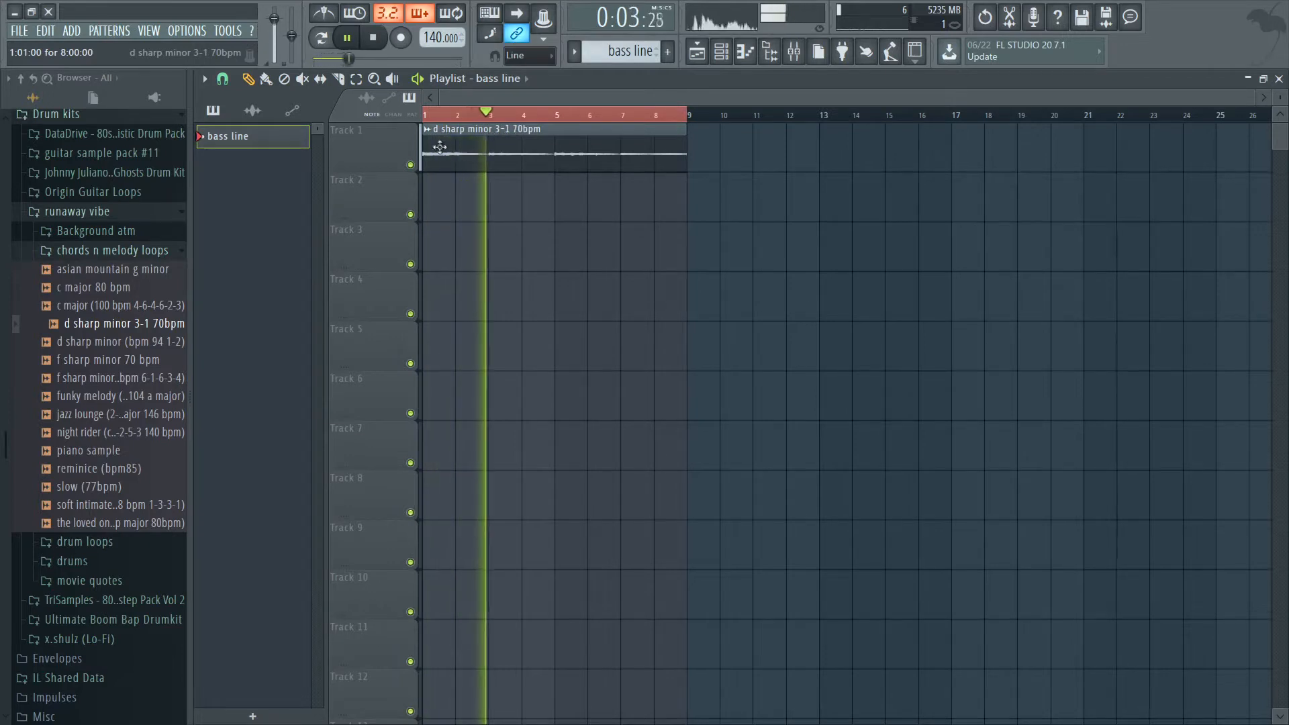
Stop playback and place a bass line pattern clip at bar 1 on Track 2.
left_click(372, 37)
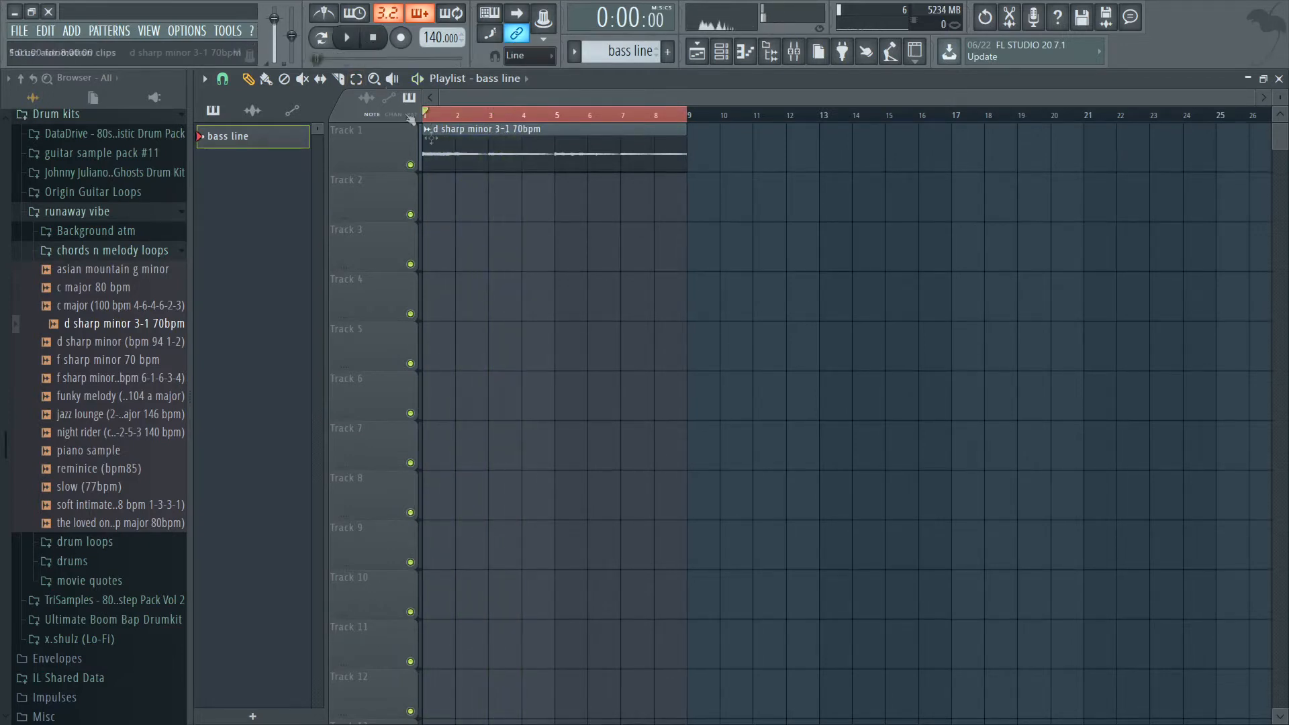
left_click(358, 39)
left_click(373, 41)
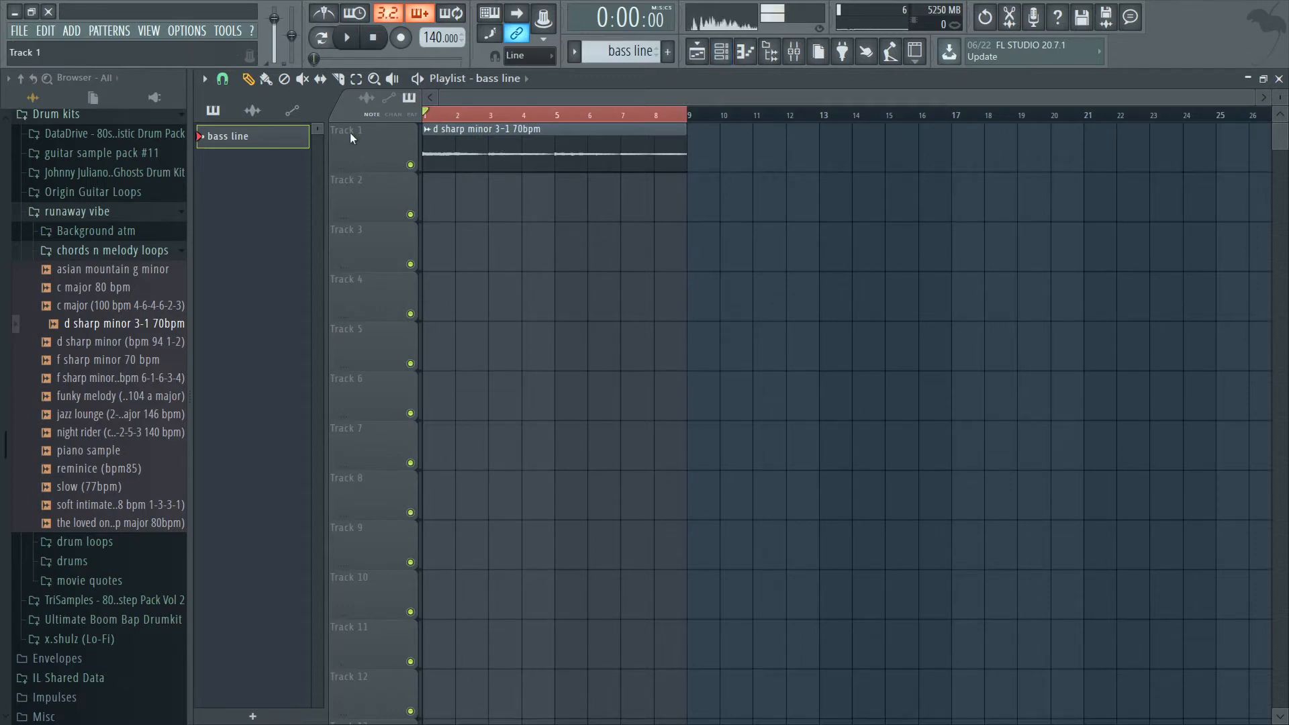
left_click_drag(402, 210, 434, 213)
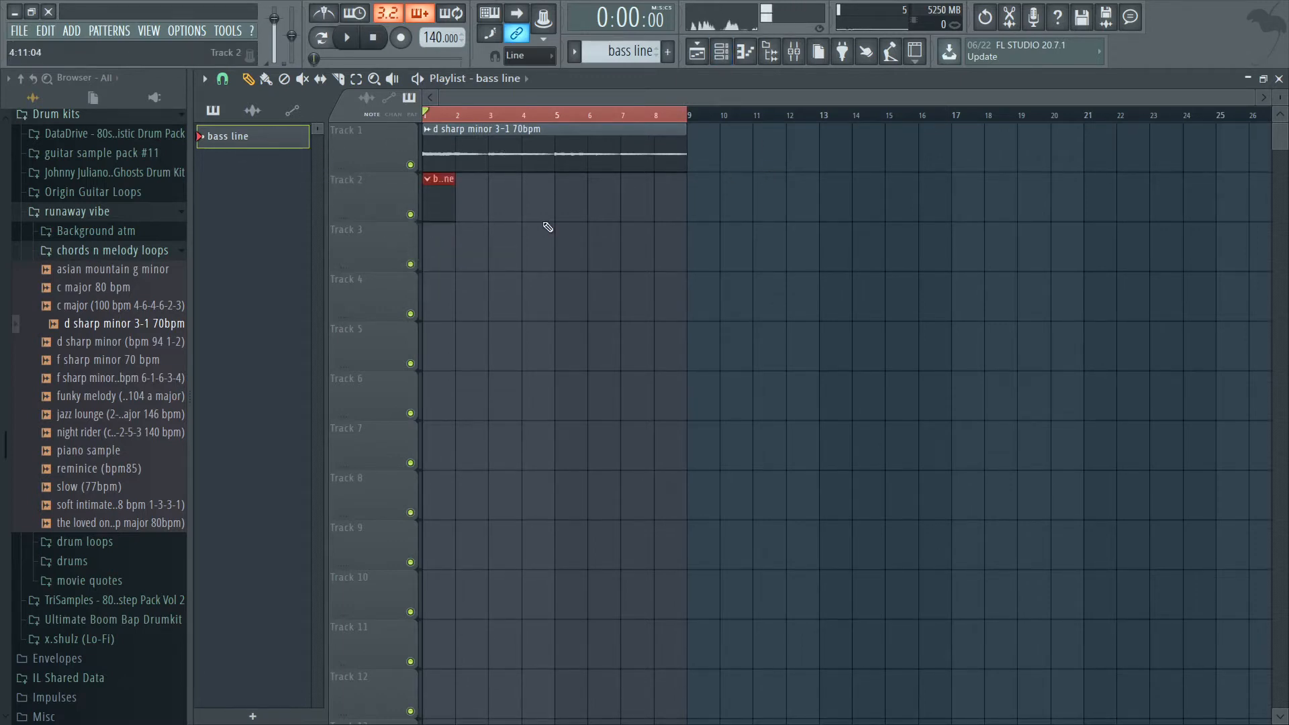
Display the Unsorted channels in the channel rack and open the Sub bass channel in the piano roll.
left_click(722, 51)
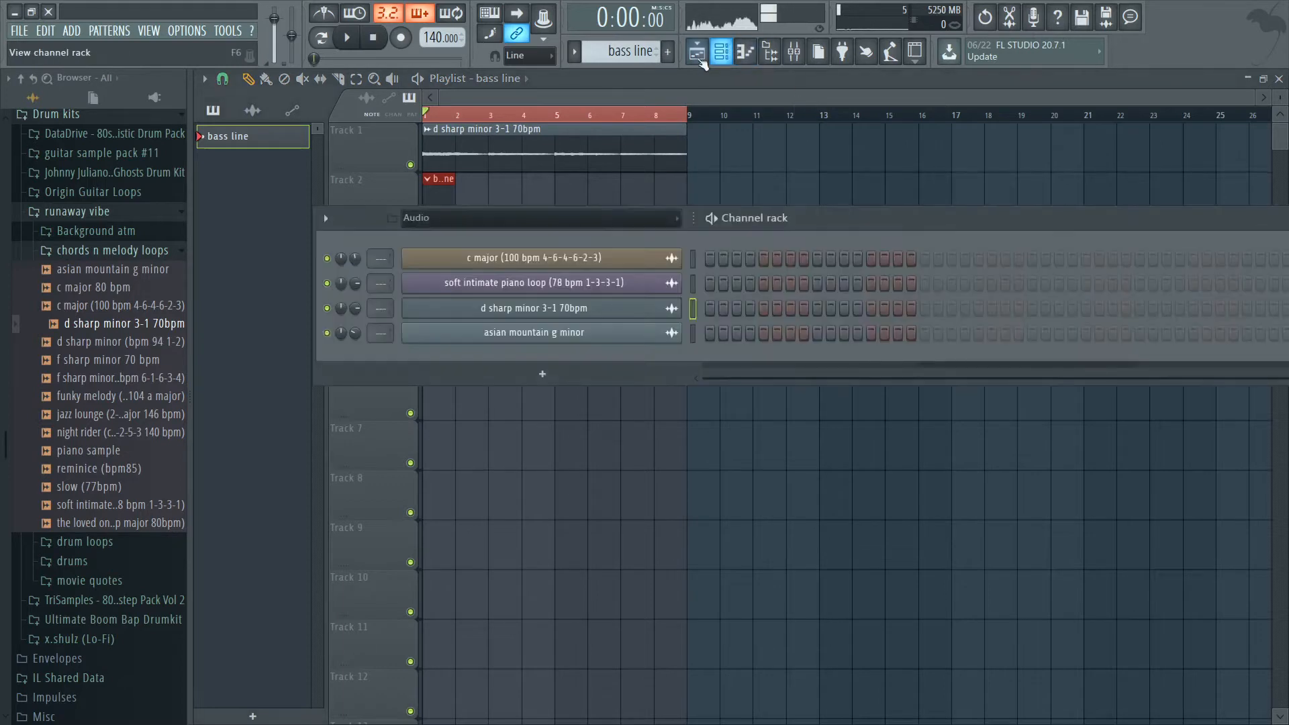
left_click(569, 231)
left_click(422, 267)
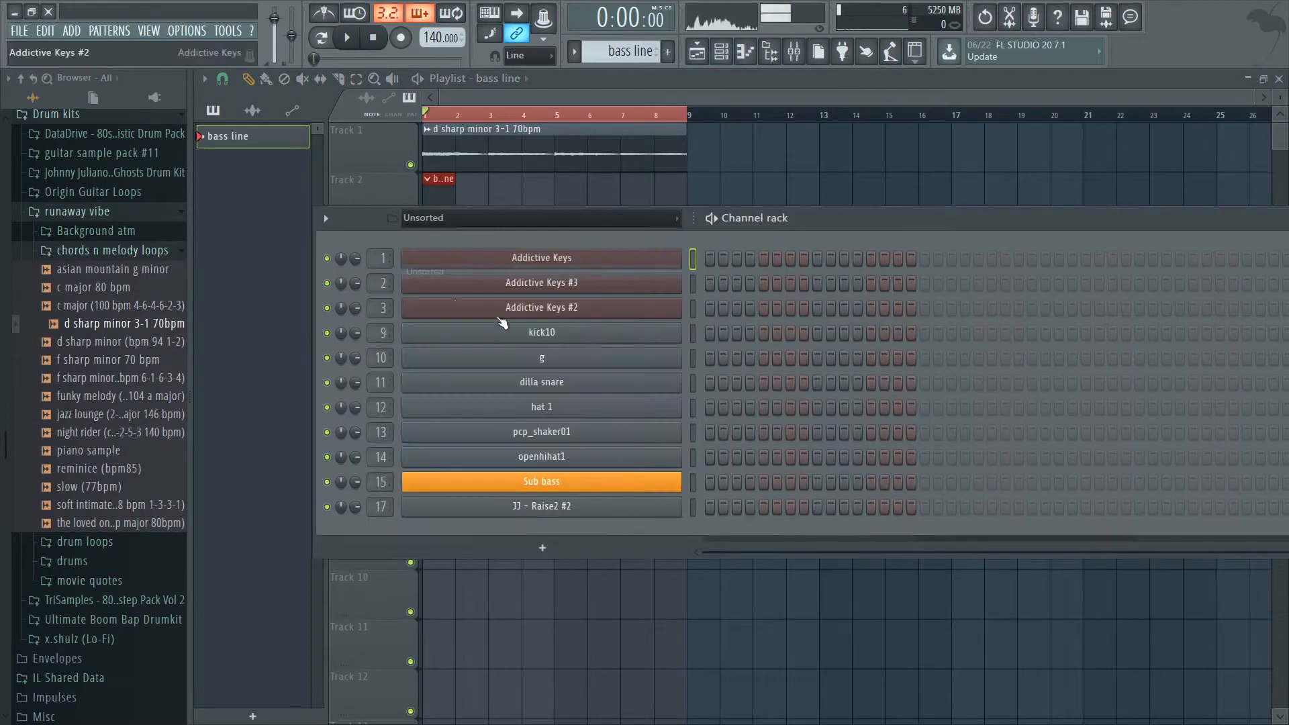
right_click(549, 484)
left_click(706, 480)
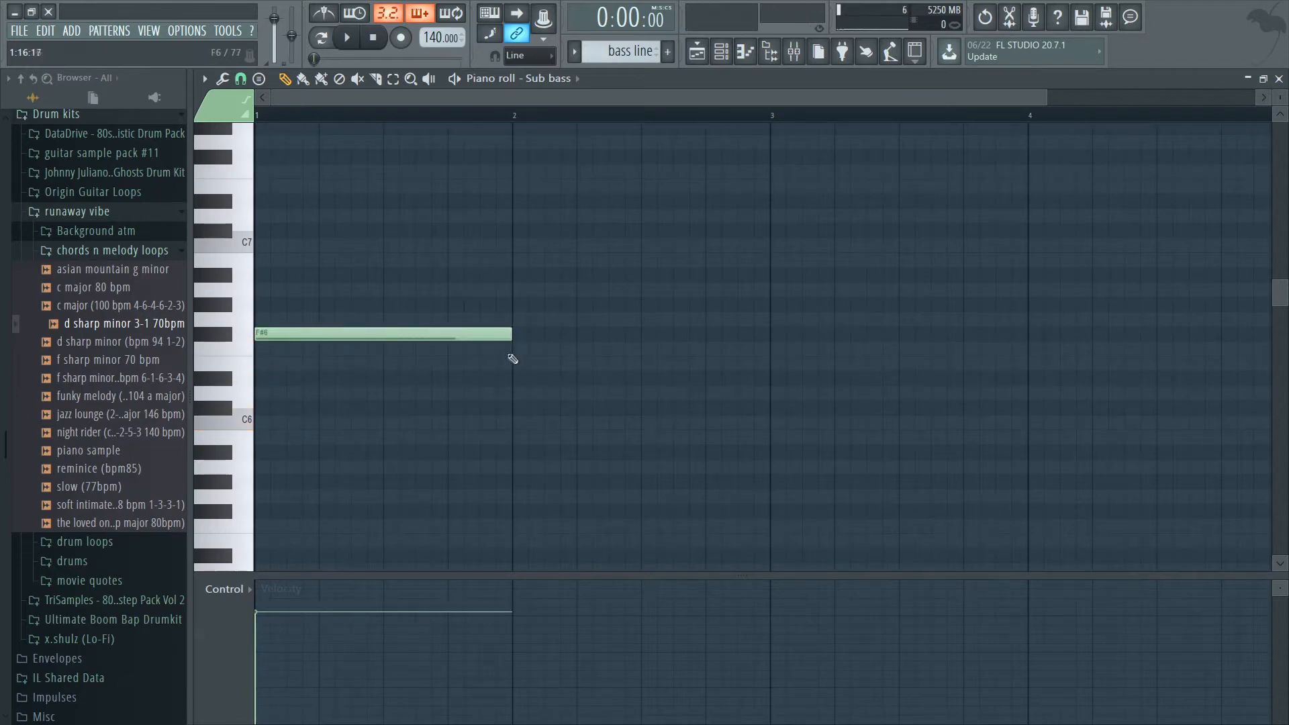
Lay out a two-bar F#6 note from bar 1 and a two-bar D#6 note from bar 3, and lower both velocities.
left_click_drag(518, 395, 567, 375)
left_click(347, 39)
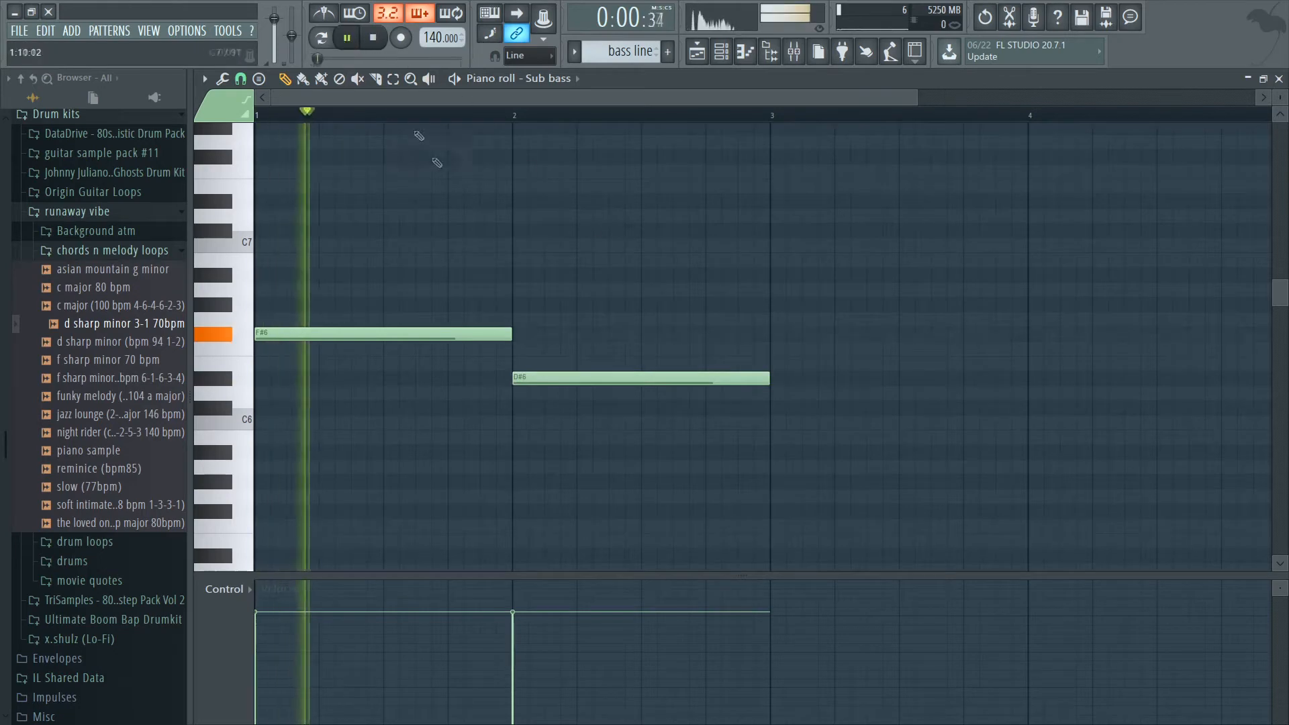
left_click_drag(584, 383, 832, 379)
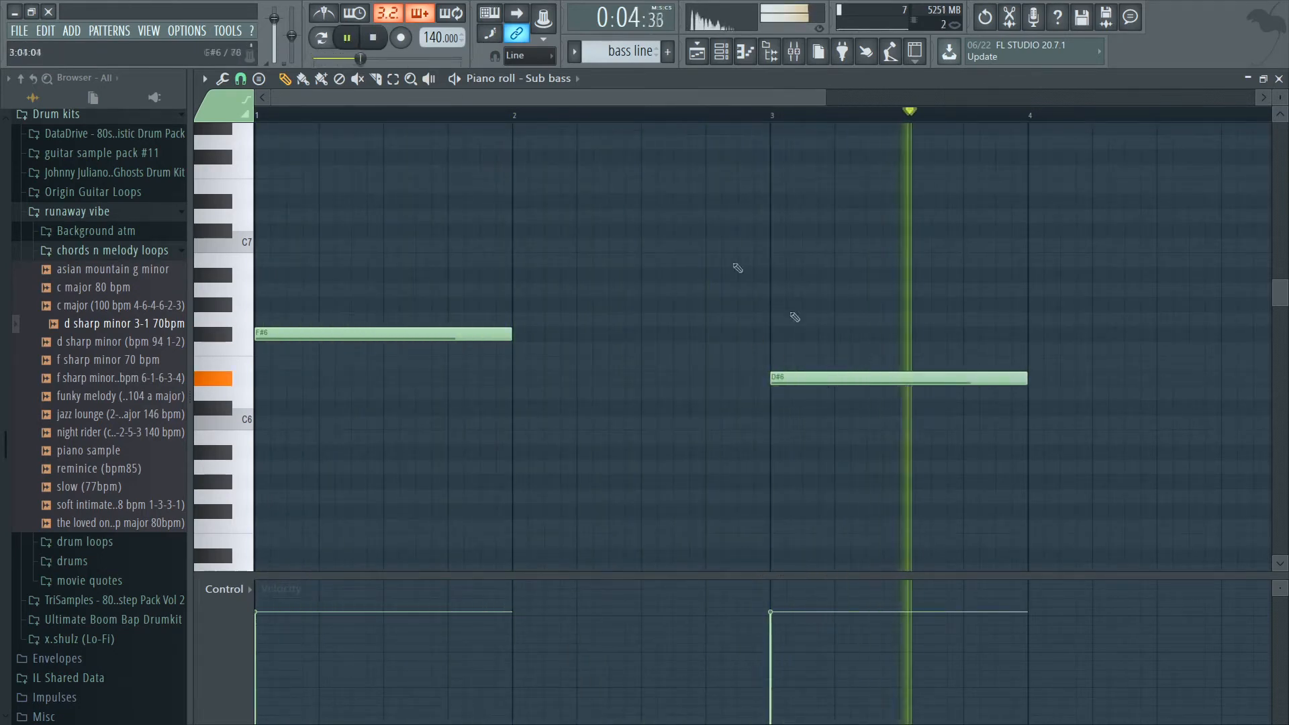
left_click_drag(825, 98, 1131, 98)
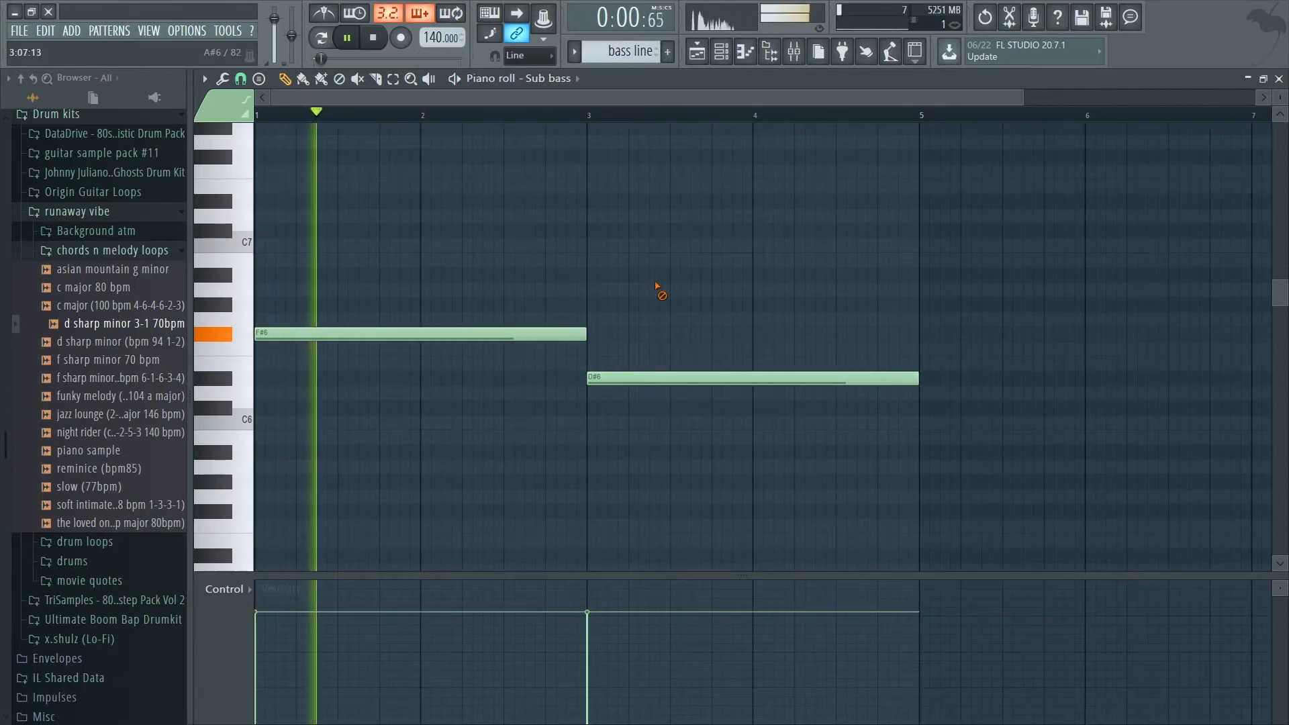
left_click(339, 648)
left_click(674, 646)
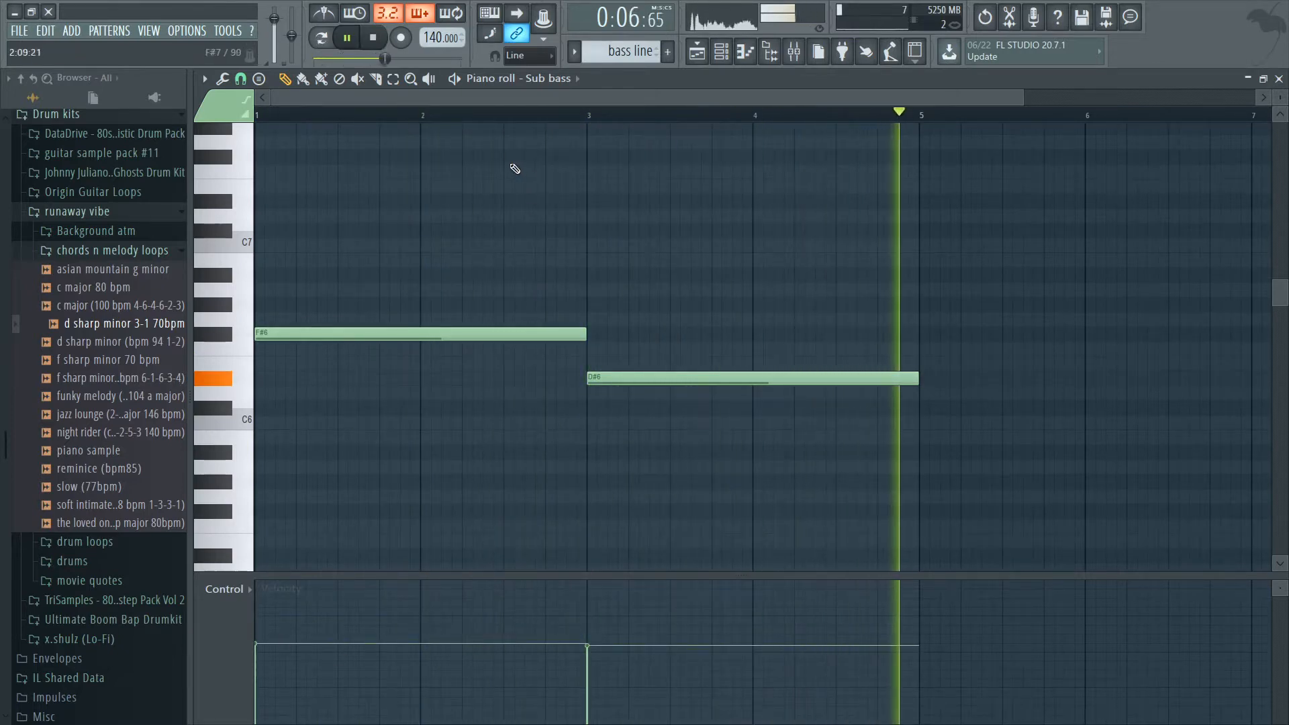
Add a quarter-bar G#7 note at the end of bar 2, starting at 2:13:00.
scroll(449, 219, "up", 2)
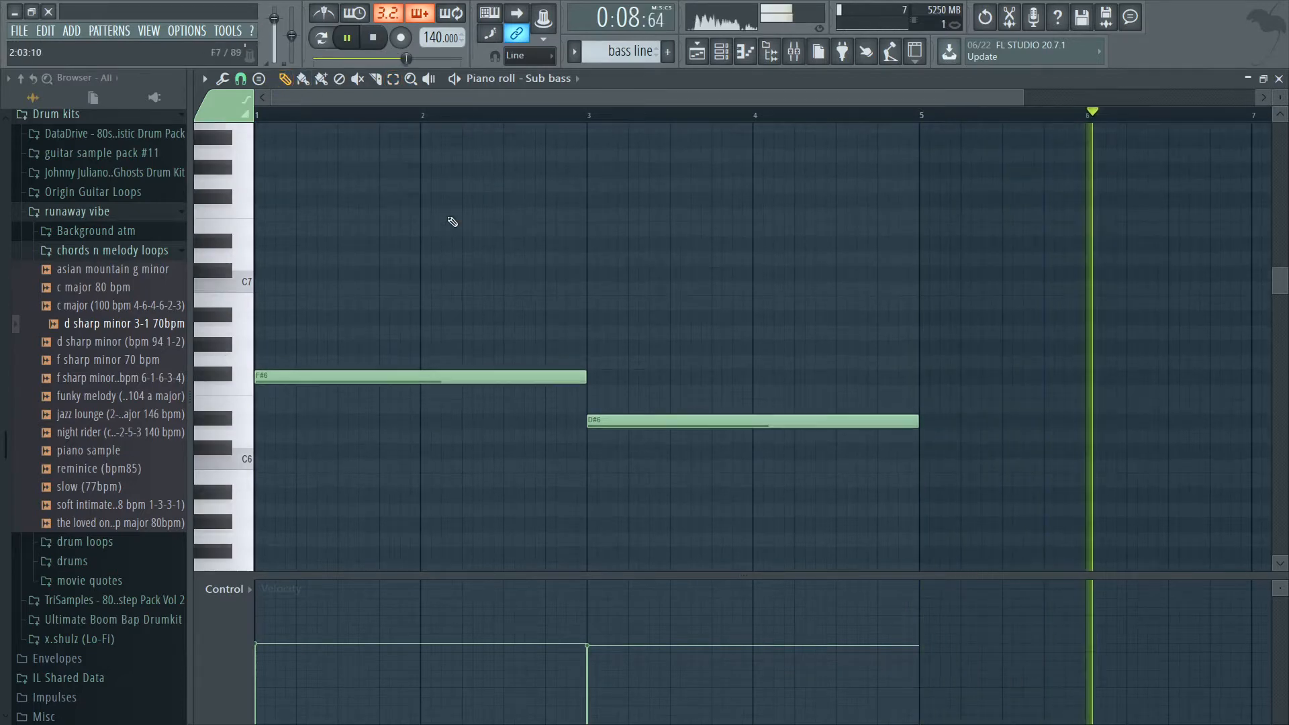
left_click(547, 171)
left_click_drag(706, 169, 626, 182)
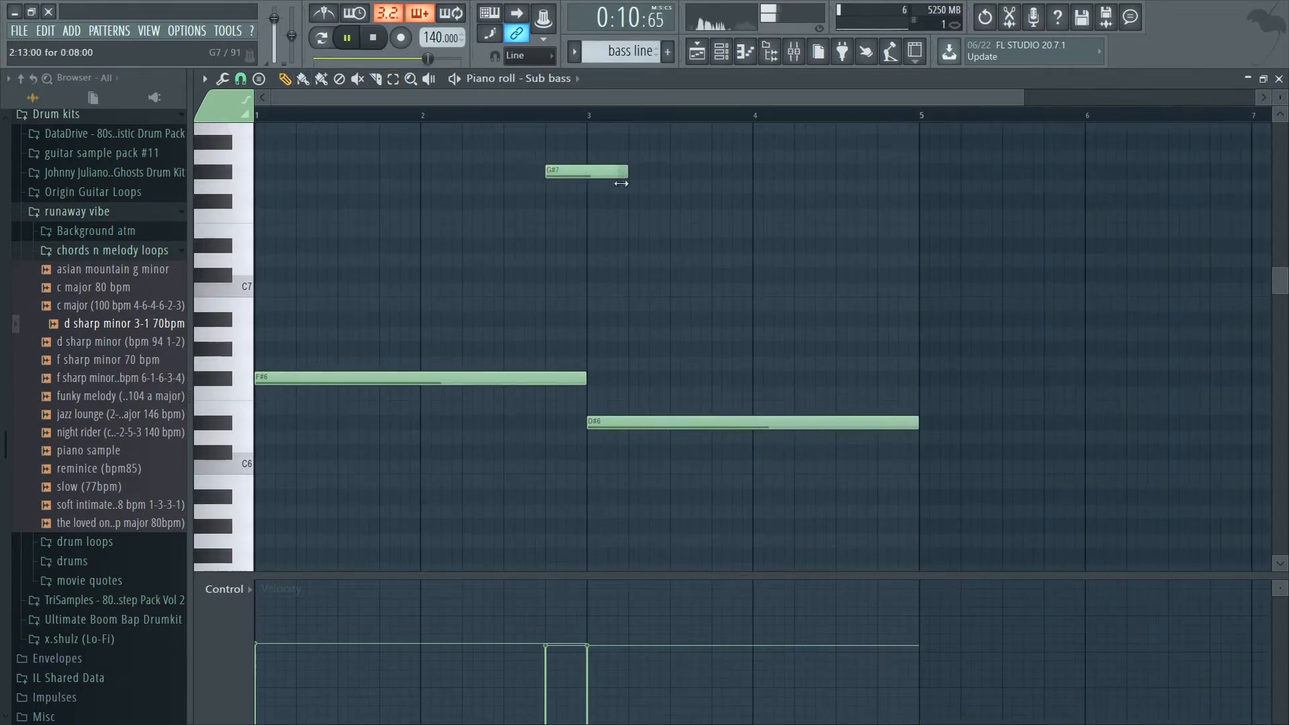
double_click(572, 180)
key("Escape")
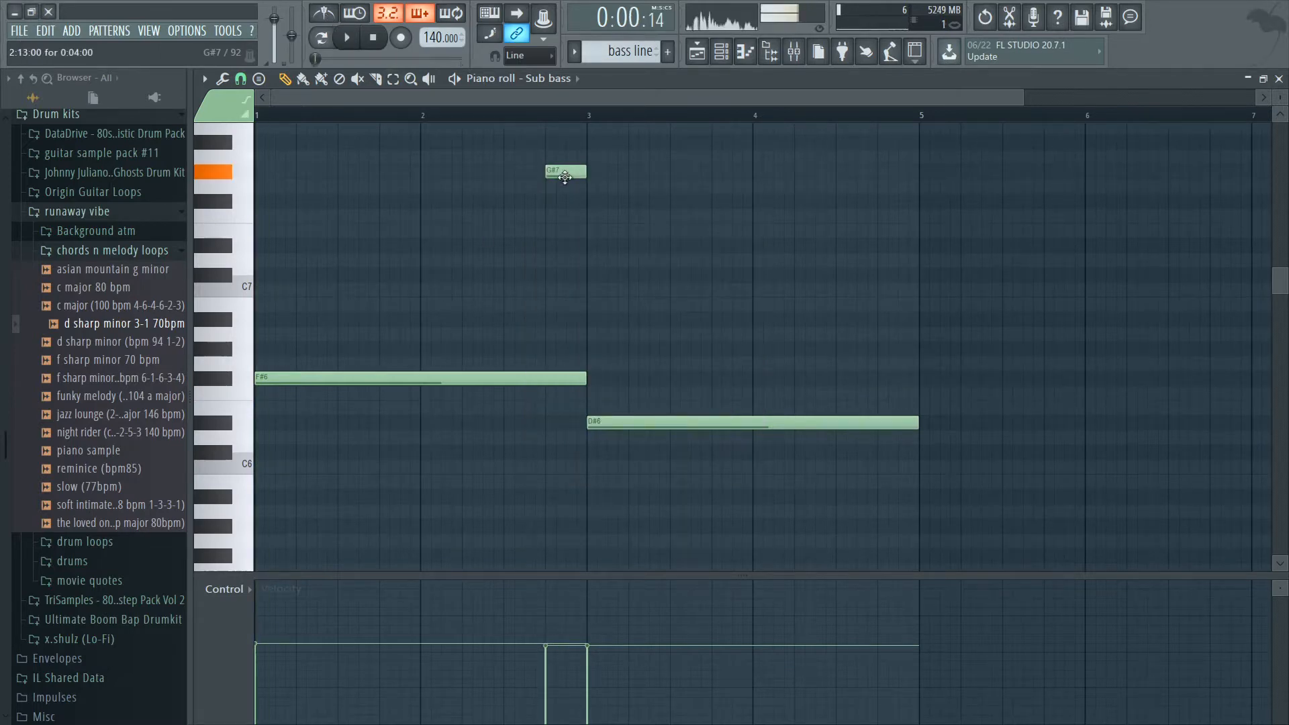
Move the short note at the end of bar 2 to F#7 and turn it into a slide note.
scroll(561, 270, "up", 4)
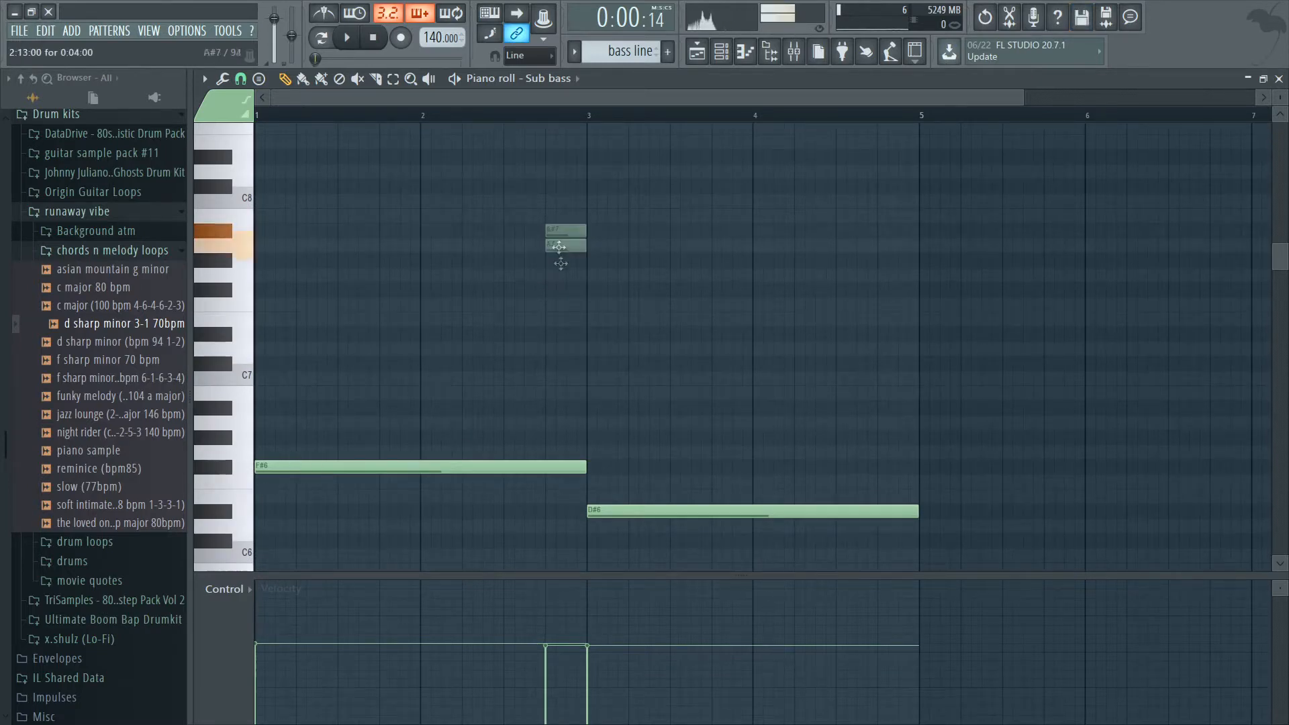
double_click(561, 293)
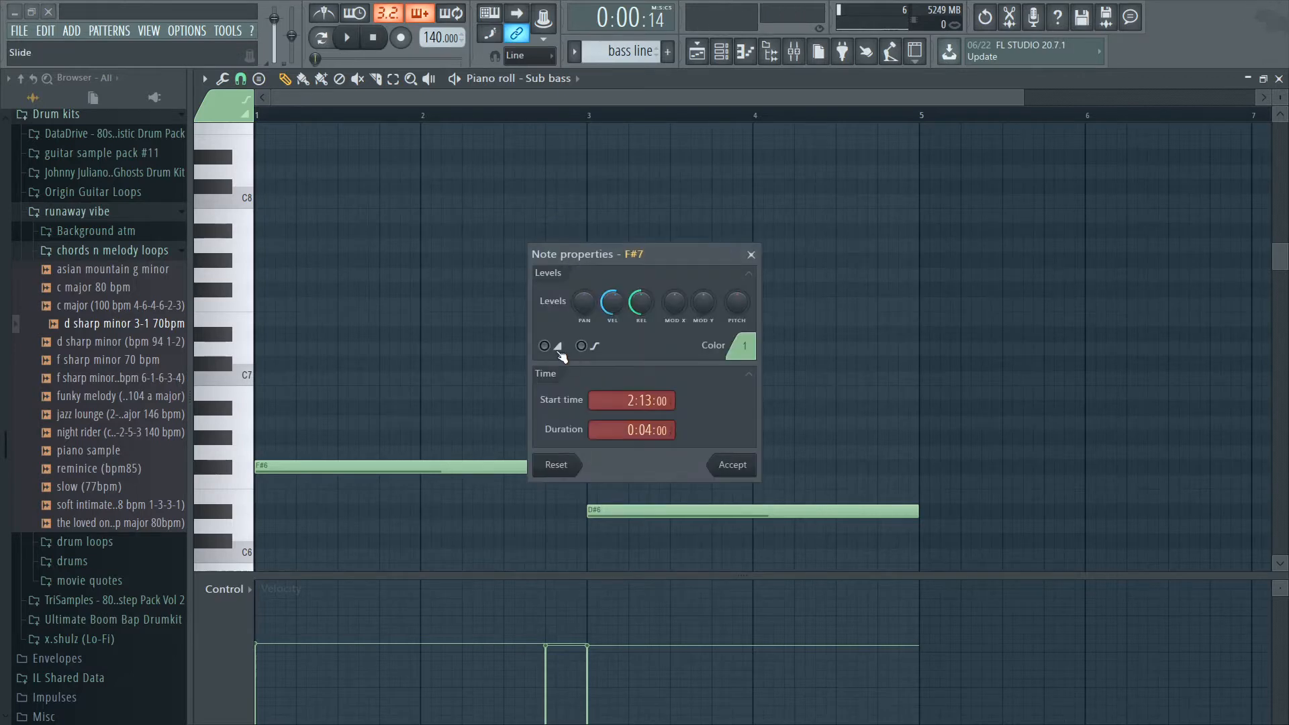
left_click(508, 287)
double_click(558, 291)
left_click(736, 464)
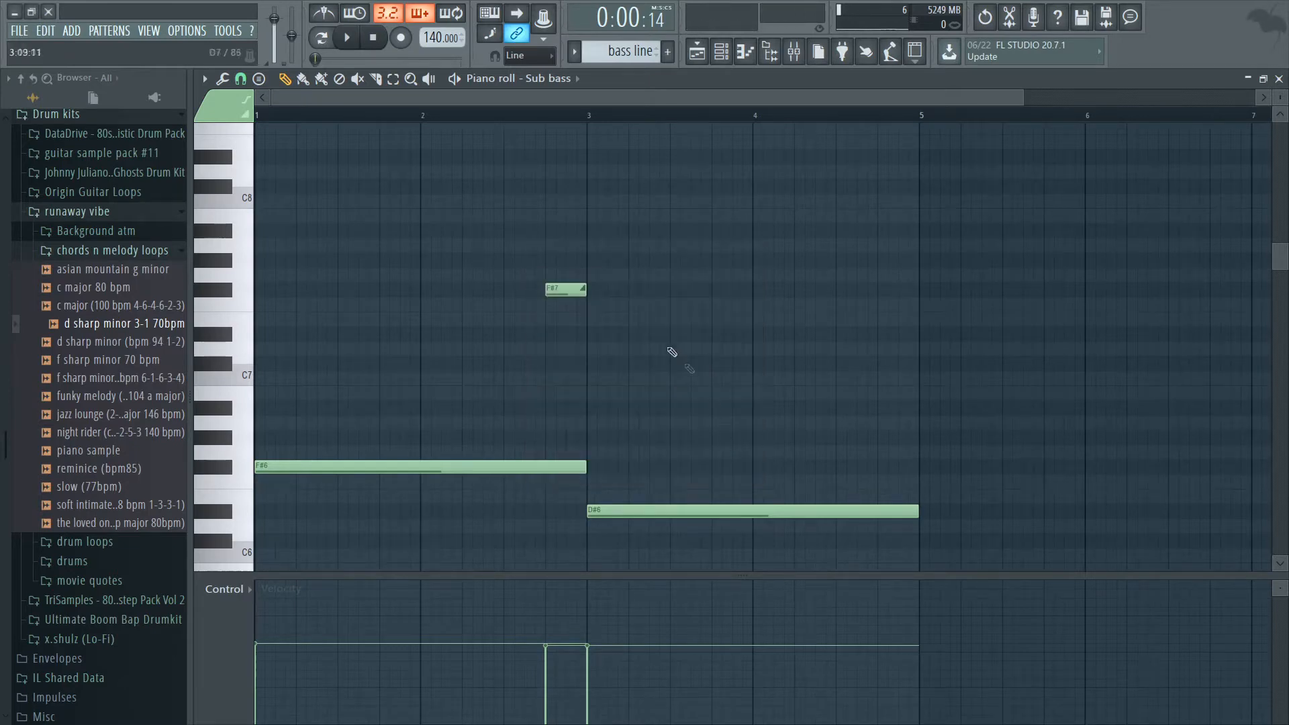
Play the bass line, move the slide note down to A#6, and lower its velocity.
left_click(349, 44)
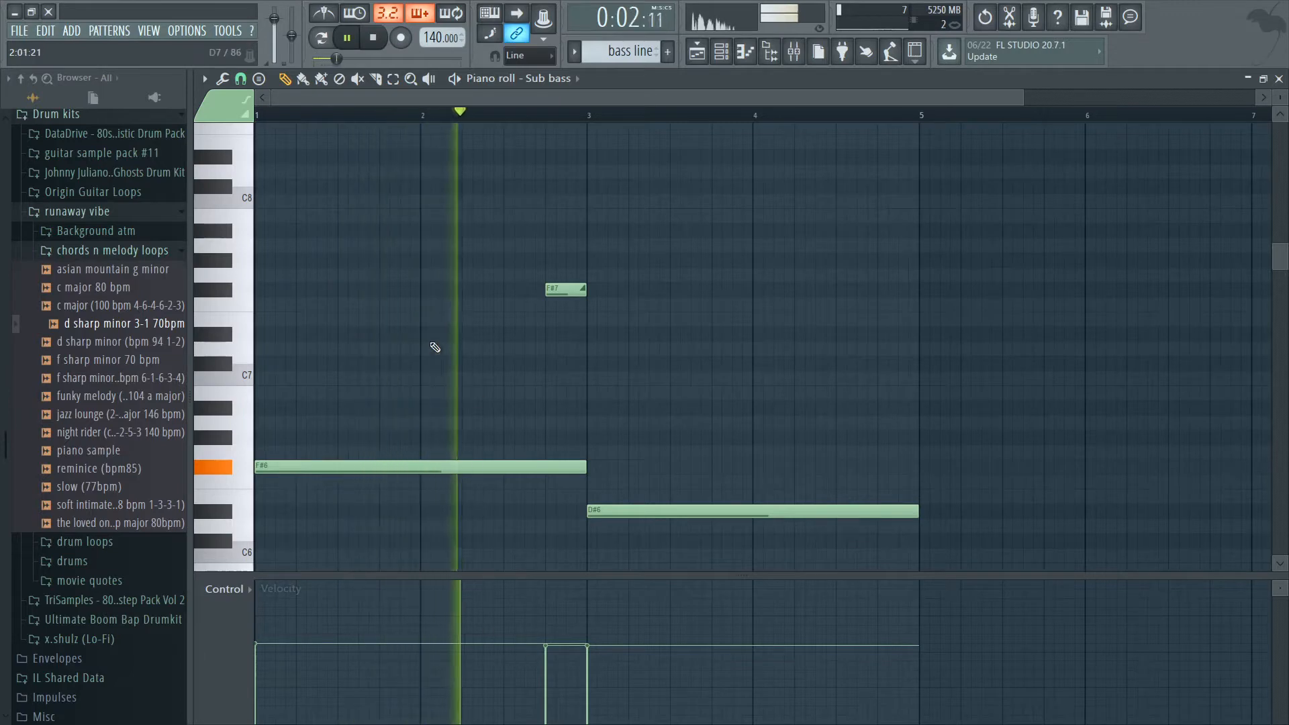
scroll(415, 245, "down", 3)
scroll(484, 208, "up", 1)
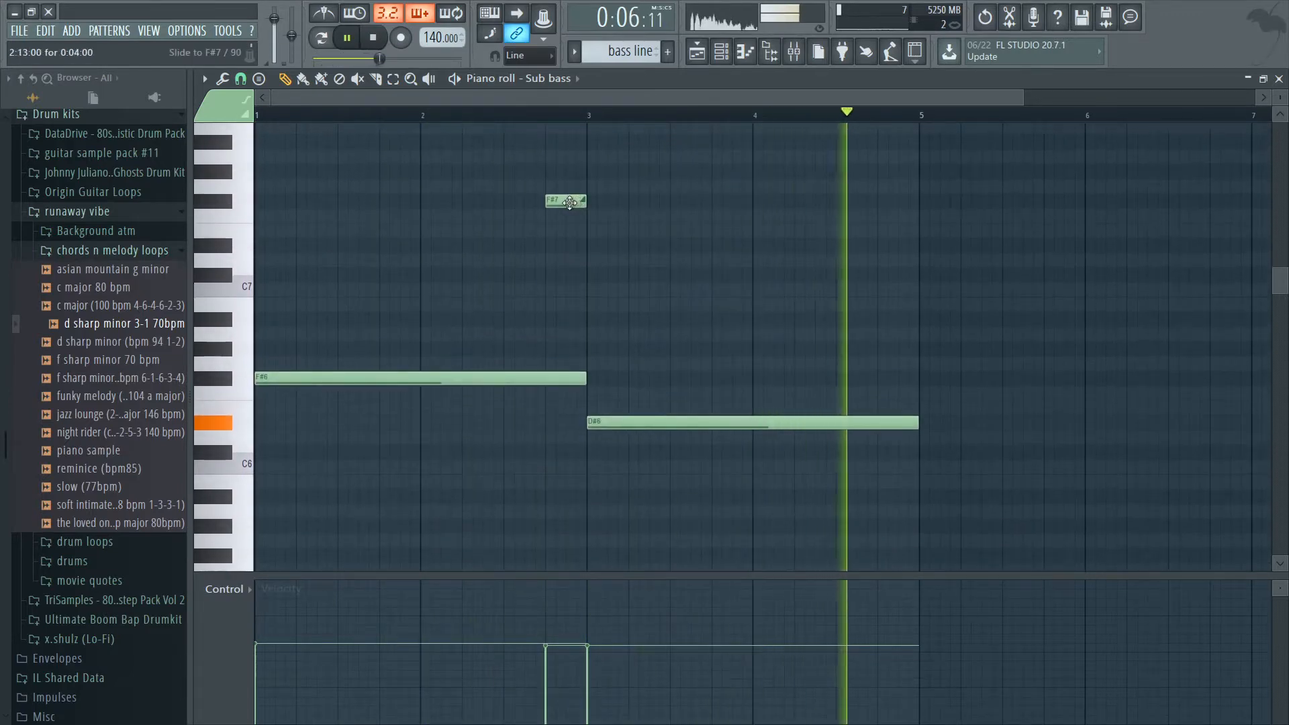
left_click_drag(570, 203, 578, 340)
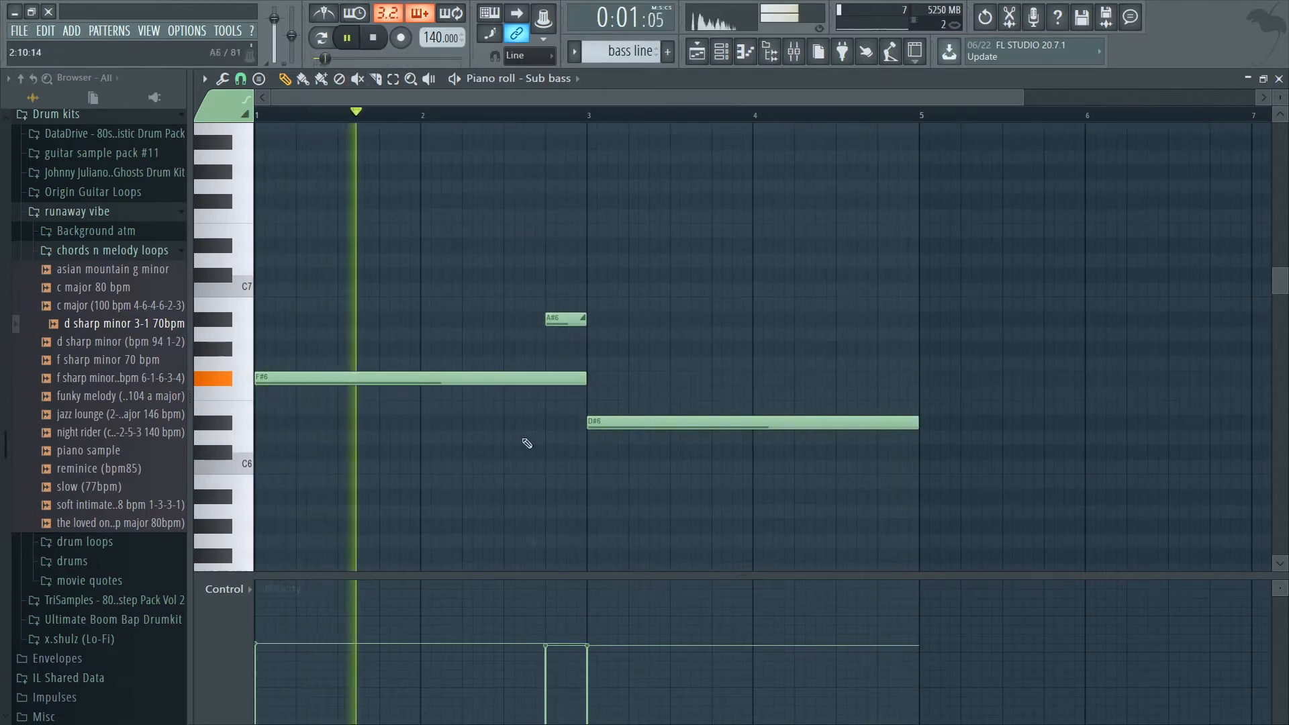
left_click(548, 665)
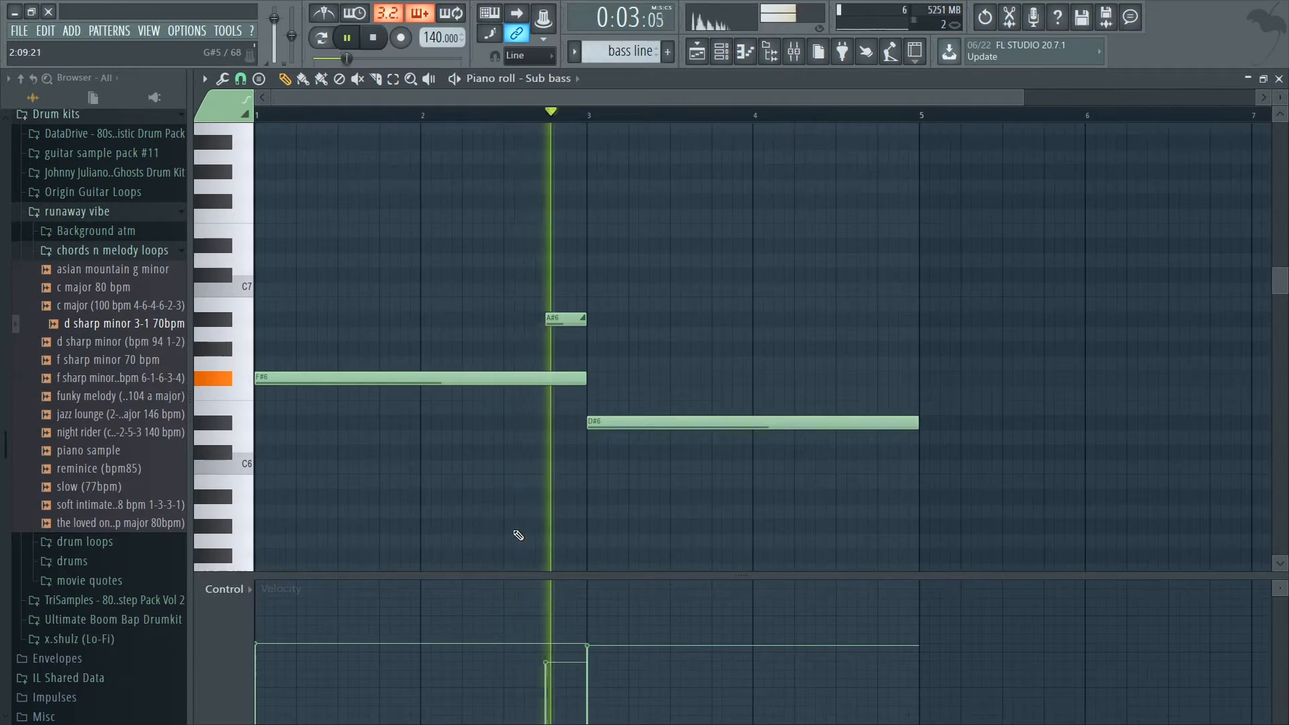
Lengthen the A#6 slide to the last half of bar 2 and add a half-bar G#6 slide at the end of bar 4.
mouse_move(577, 320)
left_mouse_down()
mouse_move(536, 322)
mouse_move(586, 320)
left_mouse_up()
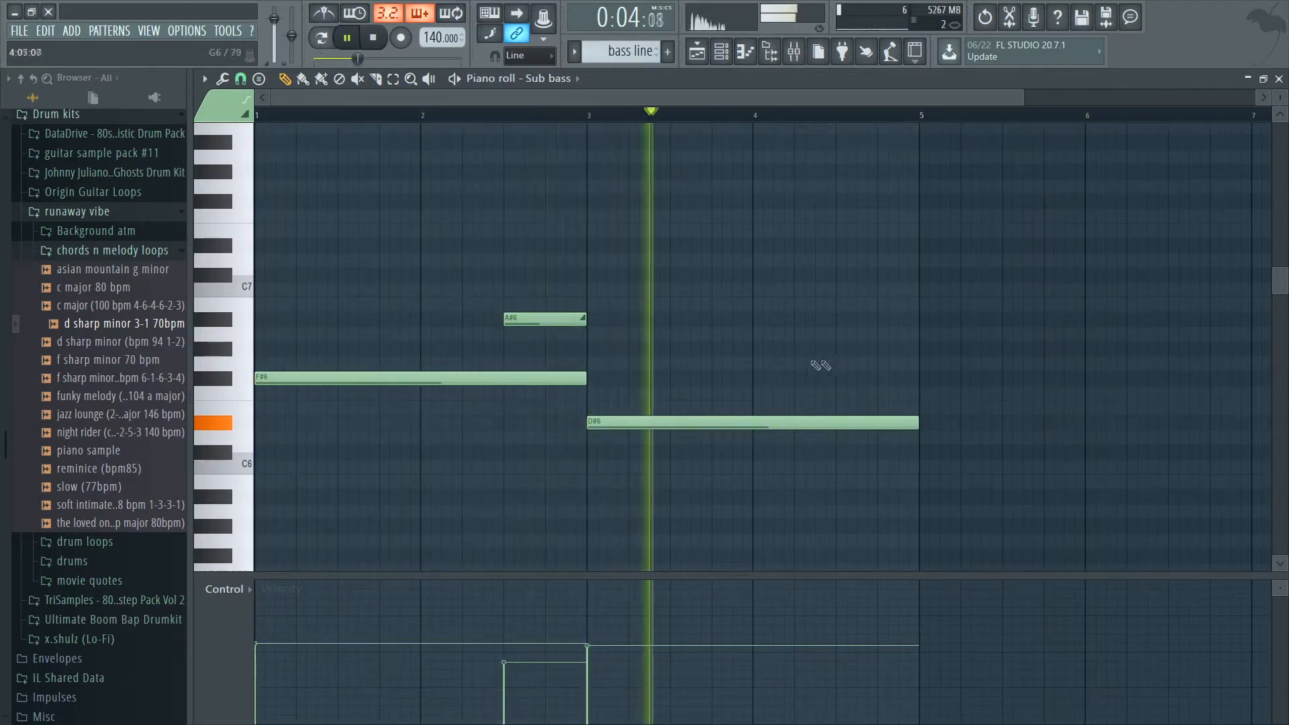
left_click(845, 349)
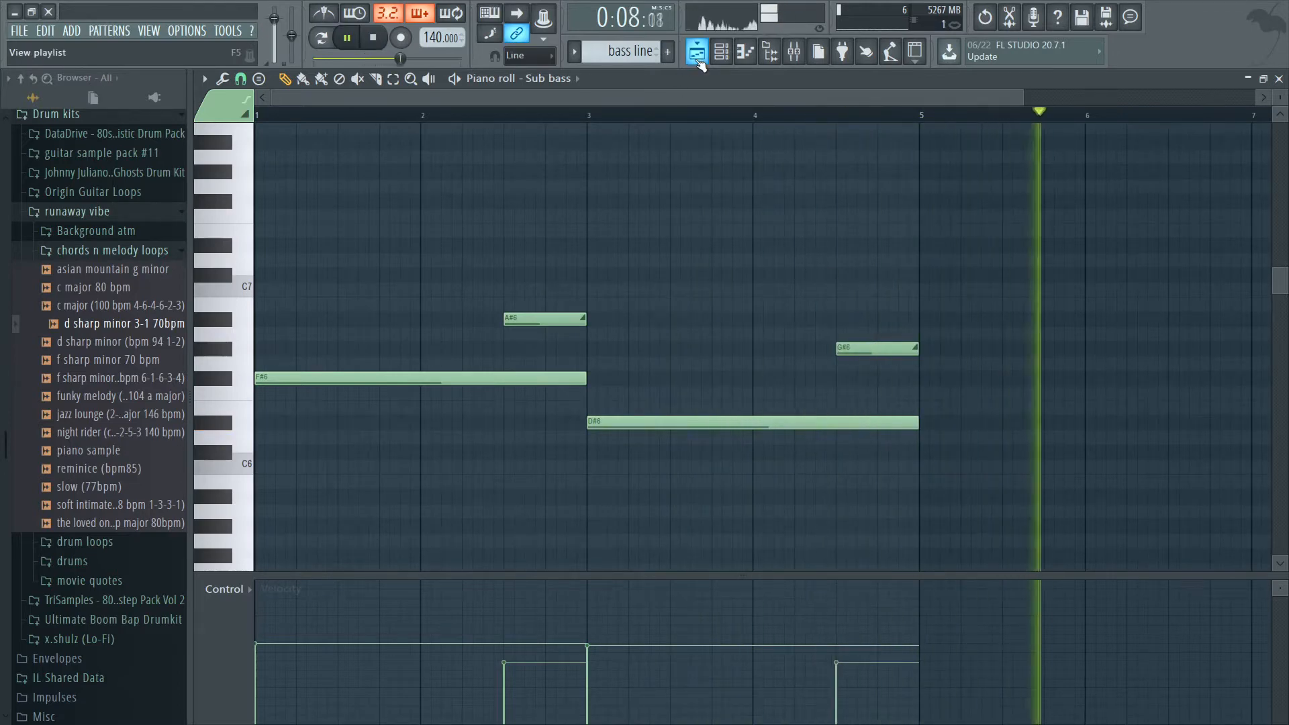
Place a second bass line clip at bar 5 on Track 2 of the playlist and make it unique.
key("F5")
left_click(564, 201)
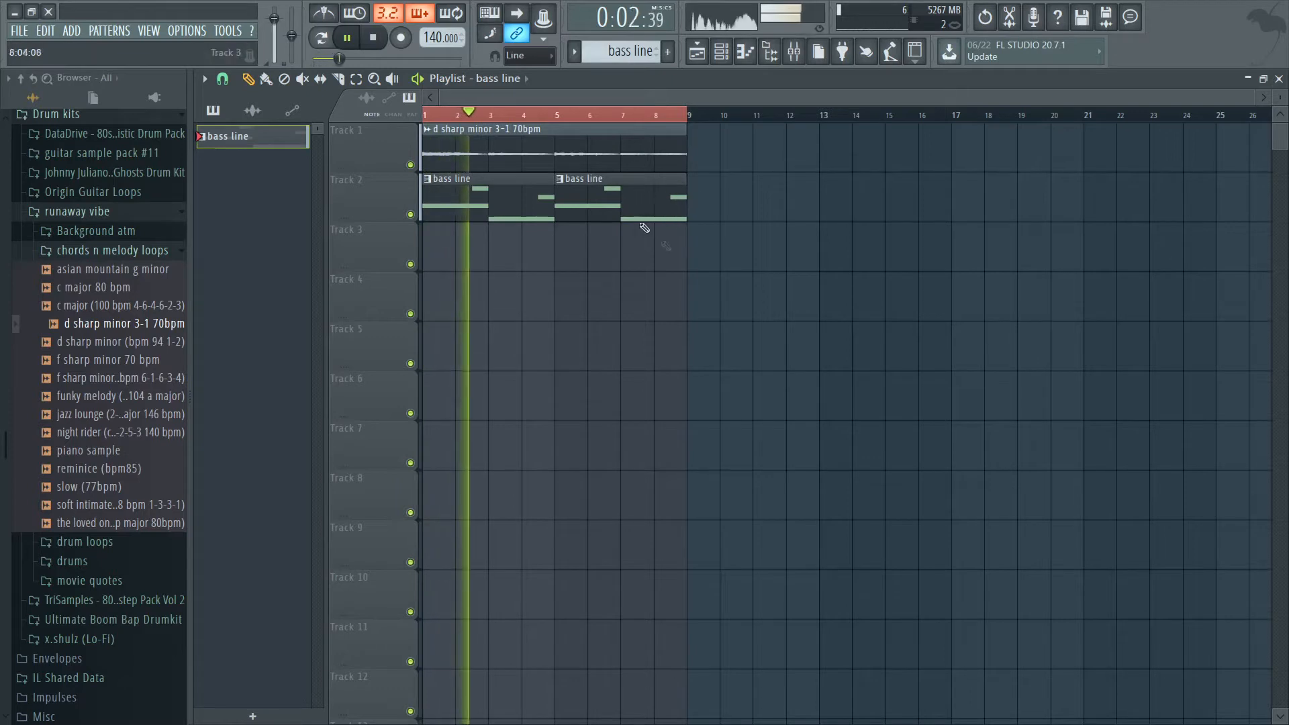
right_click(563, 186)
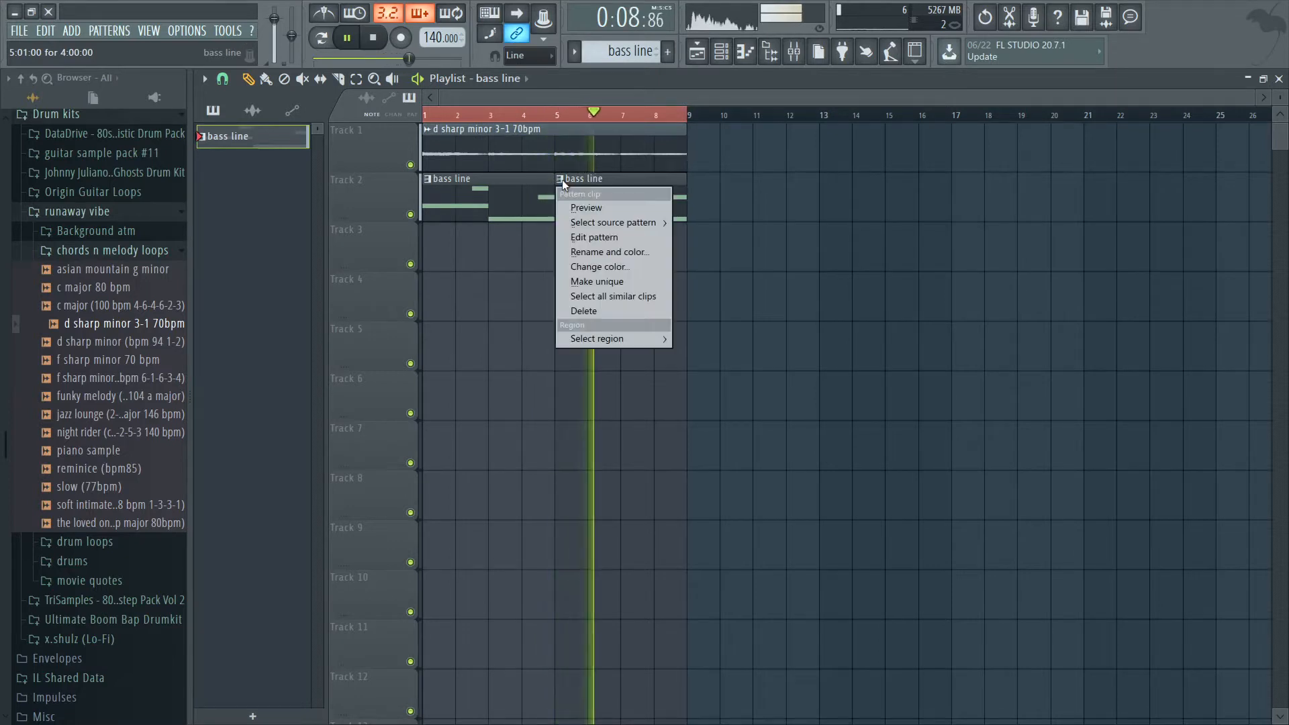
left_click(611, 281)
In bass line #2, replace the closing slide with short C#7 and G#6 slides at 4:13 and 4:15, and play from bar 4.
double_click(607, 196)
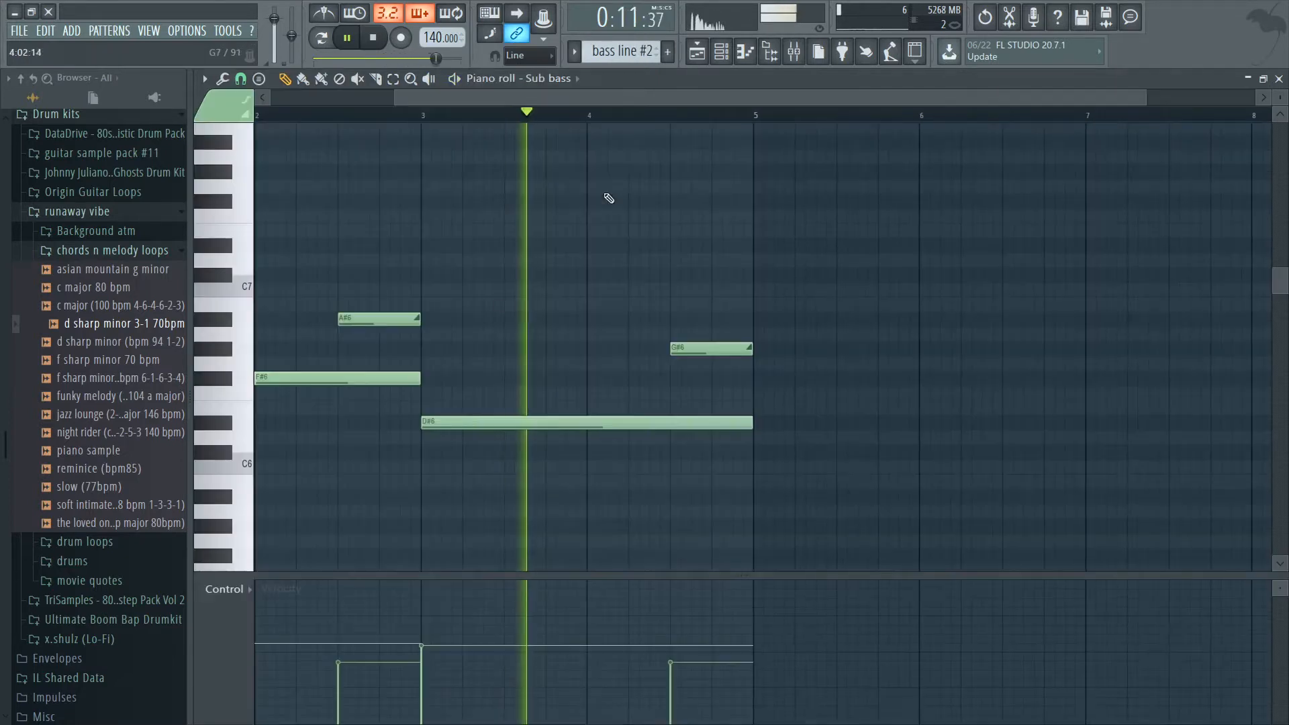
left_click(394, 81)
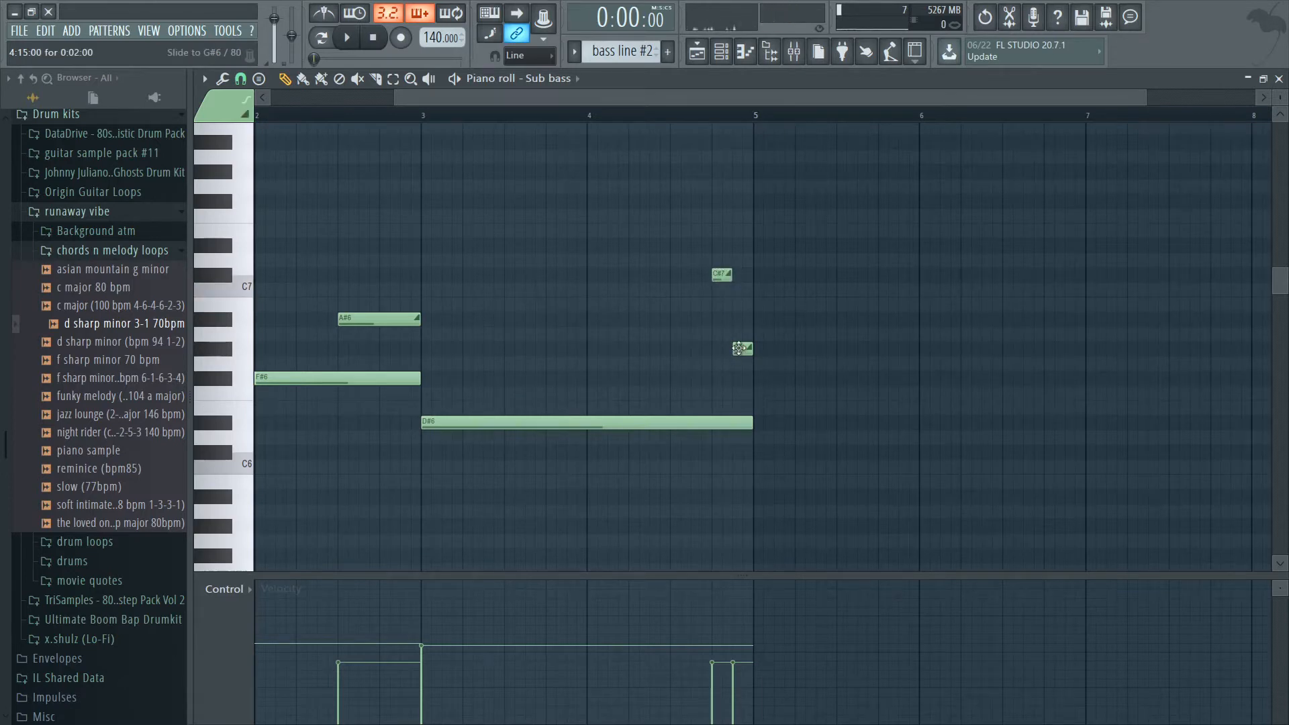
left_click(608, 116)
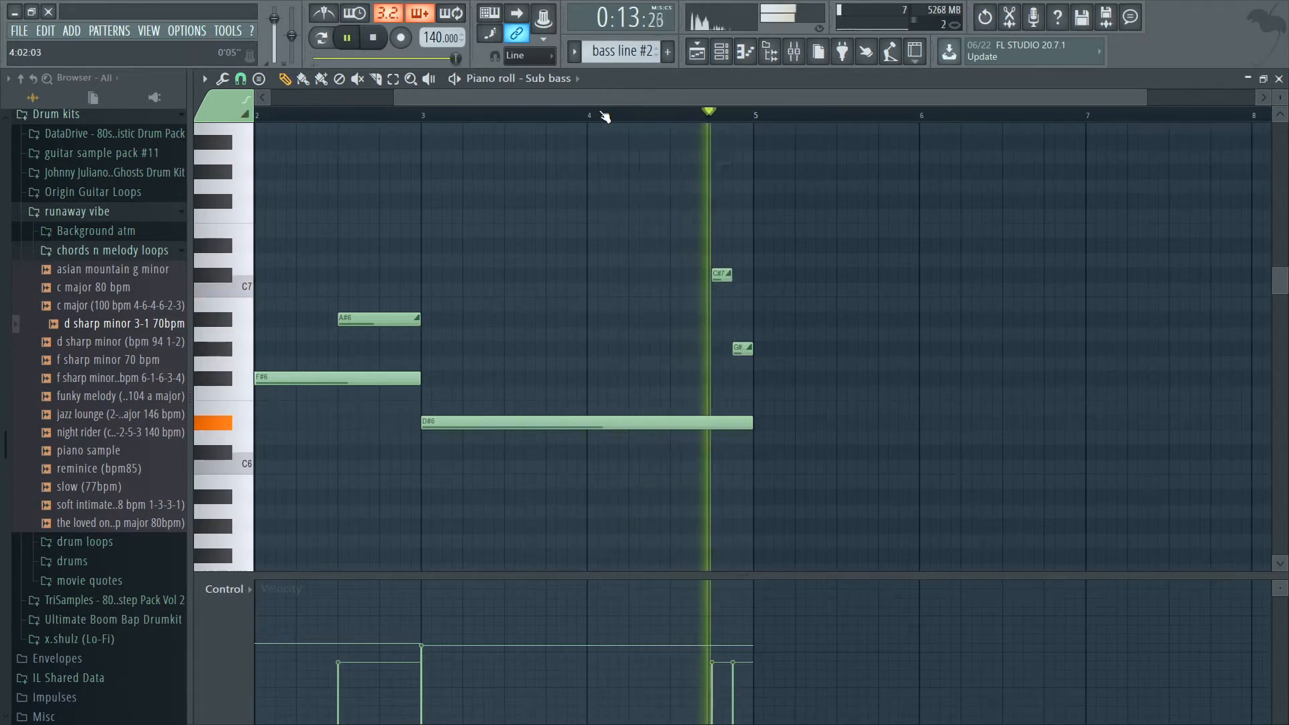
Start the C#7 slide at 4:09 and lengthen it and the G#6 slide to a quarter bar each.
key("space")
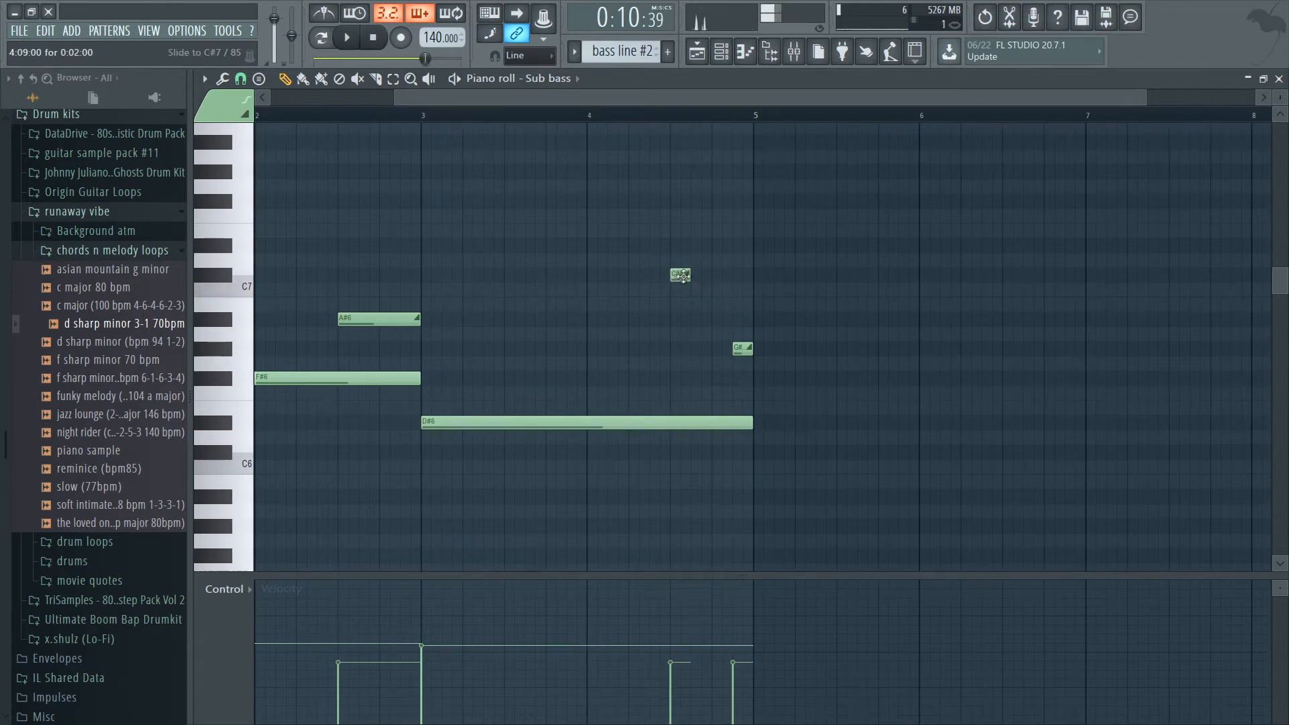
key("space")
mouse_move(742, 348)
left_mouse_down()
mouse_move(721, 348)
mouse_move(750, 348)
left_mouse_up()
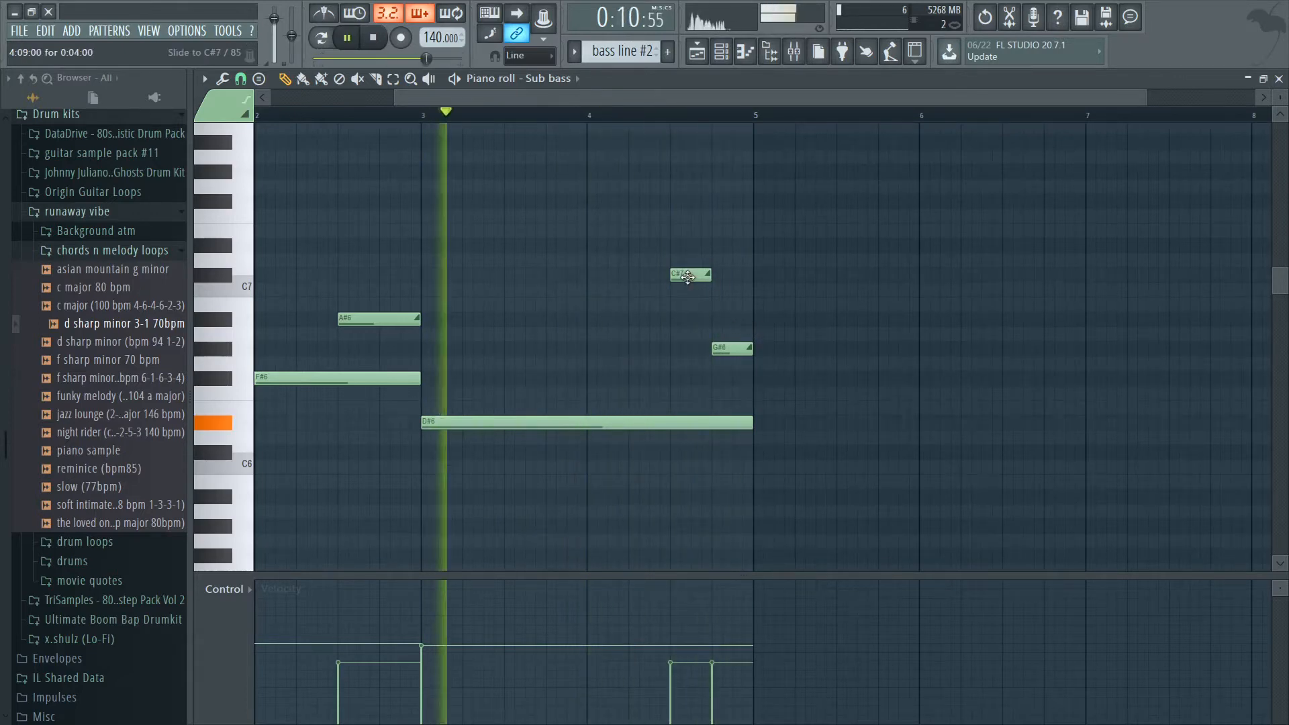
Replace the C#7 slide with short F#7 and D#7 slides at 4:09 and 4:11, and play the result.
key("space")
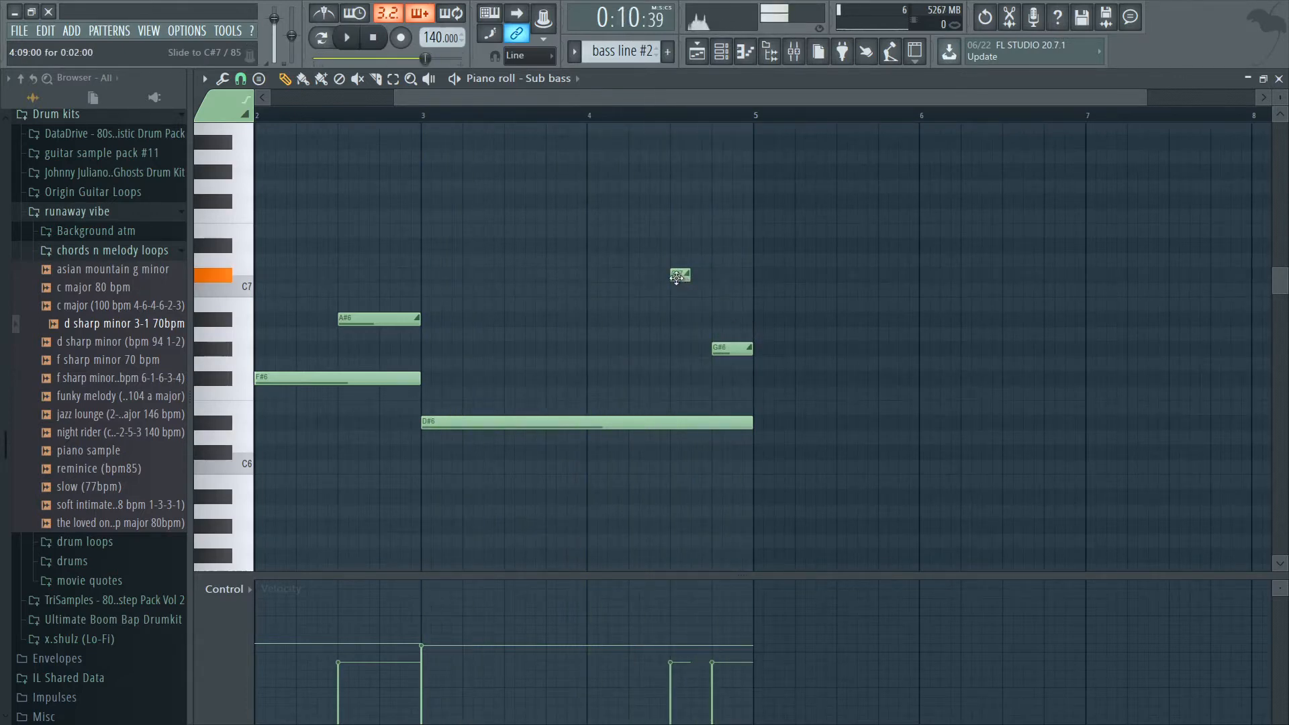
double_click(677, 276)
key("Escape")
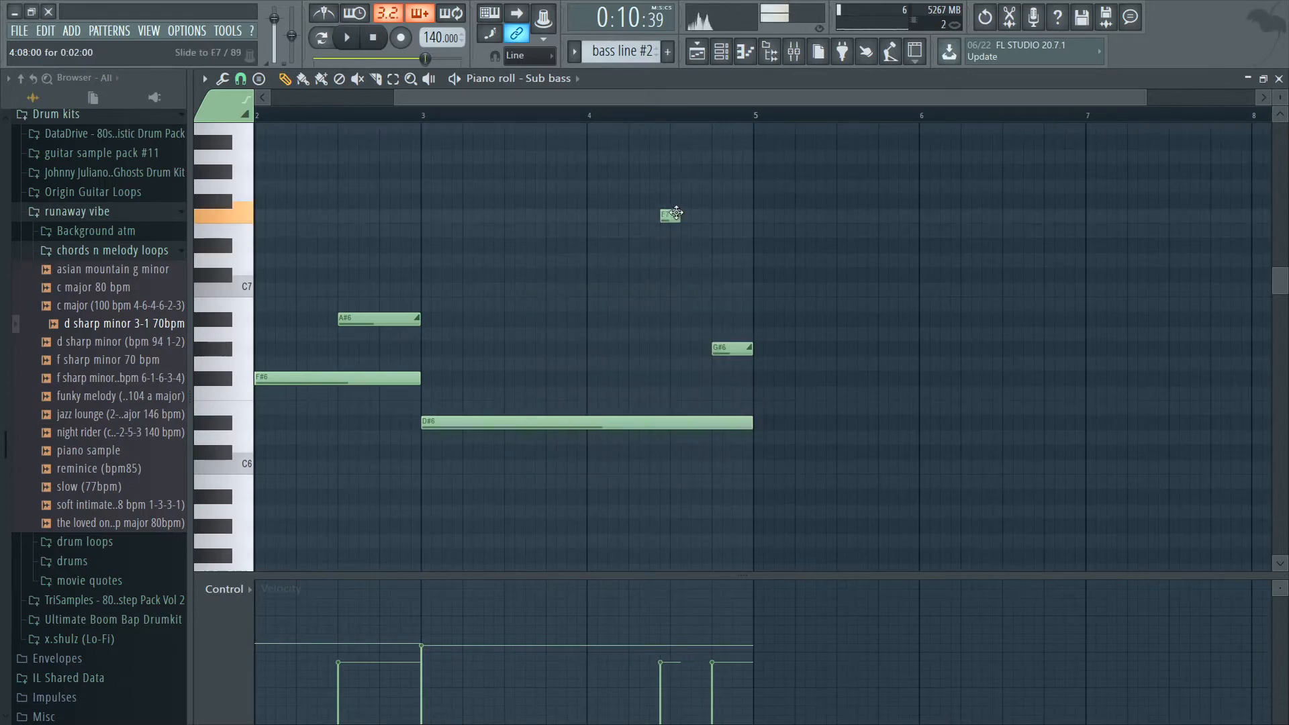
key("space")
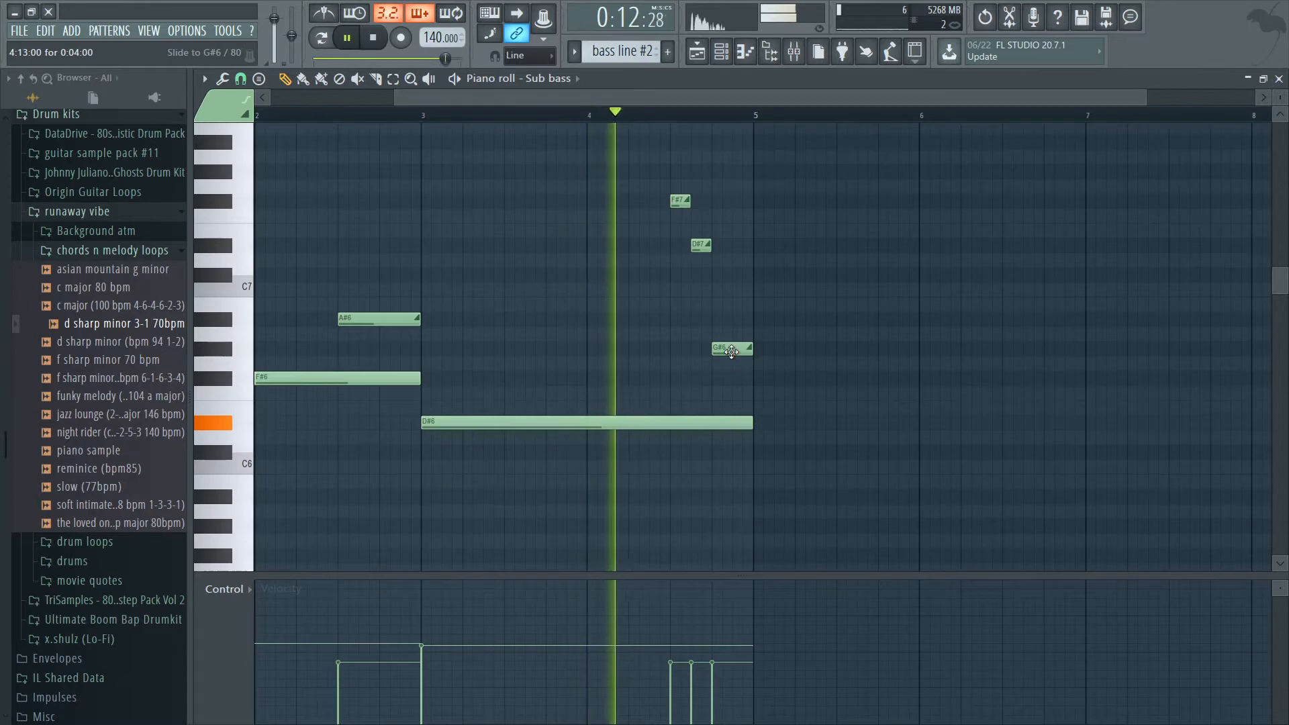
Rework bass line #2's closing slides into a short A#6 at 4:09 and a C#7 from 4:11 to bar 5, with lower velocities.
key("space")
left_click_drag(709, 245, 753, 245)
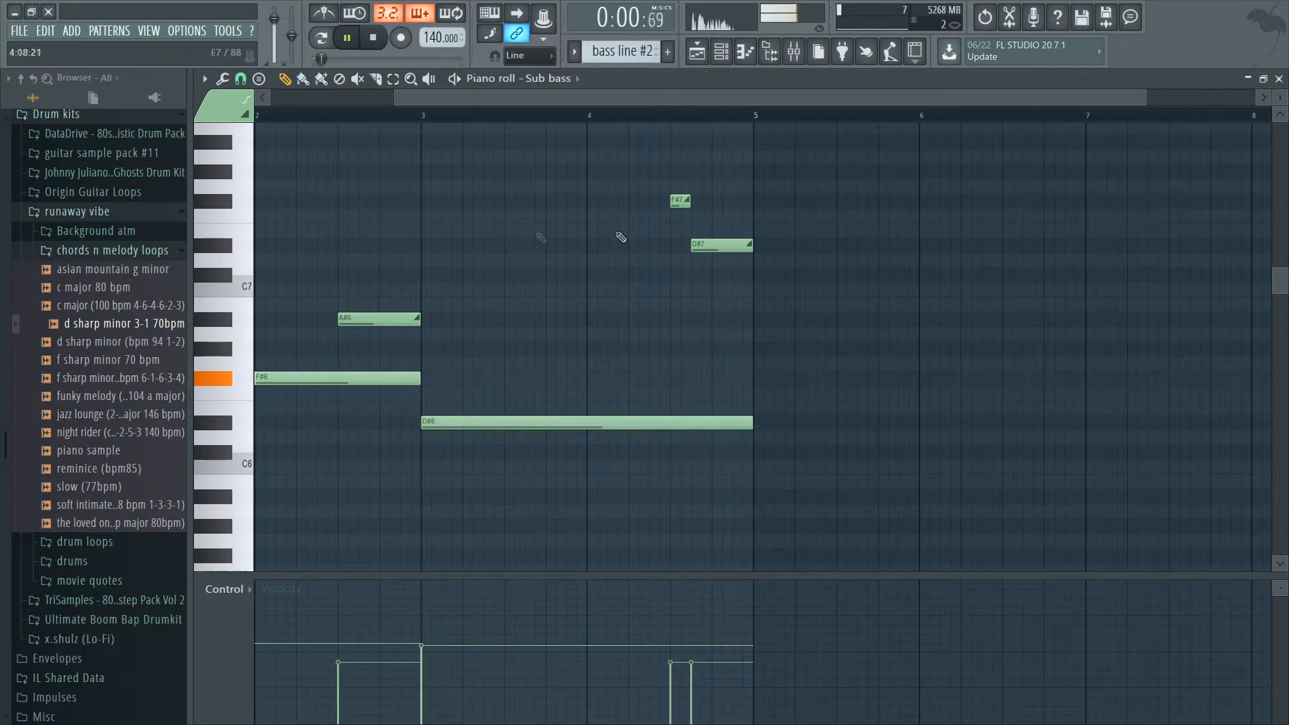
left_click_drag(636, 180, 741, 281)
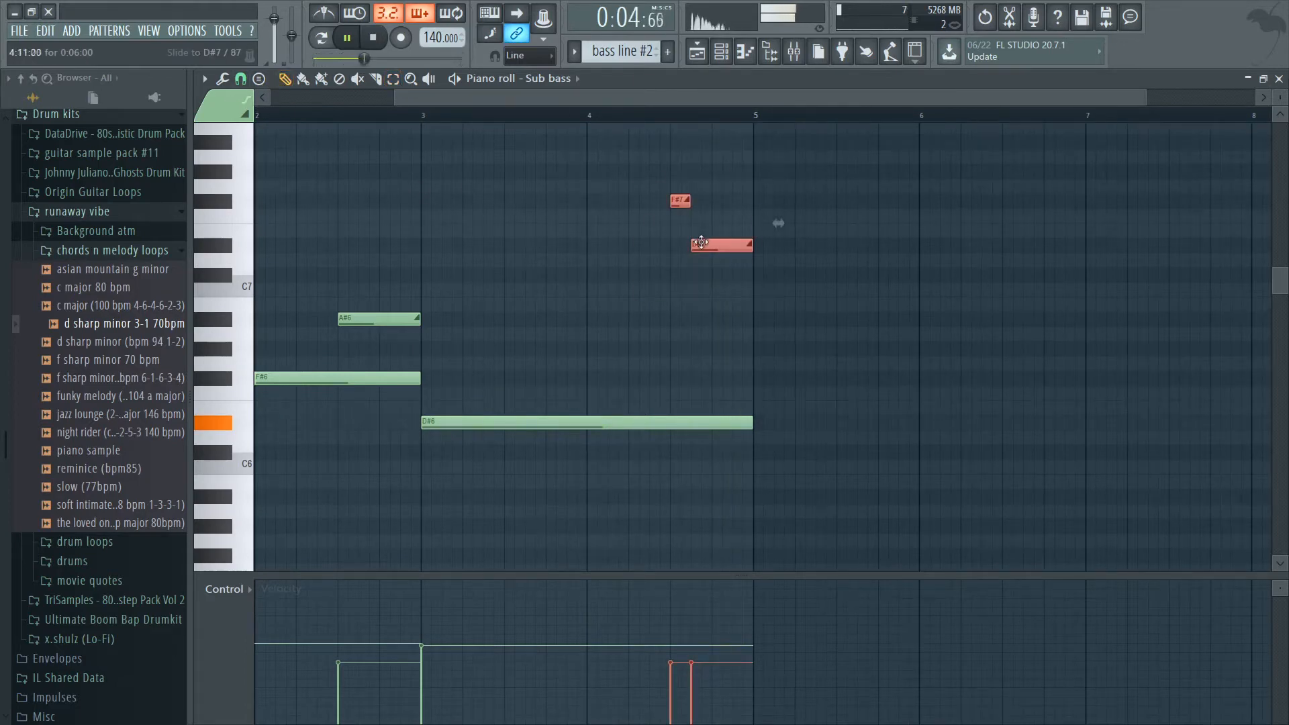
left_click_drag(701, 243, 713, 364)
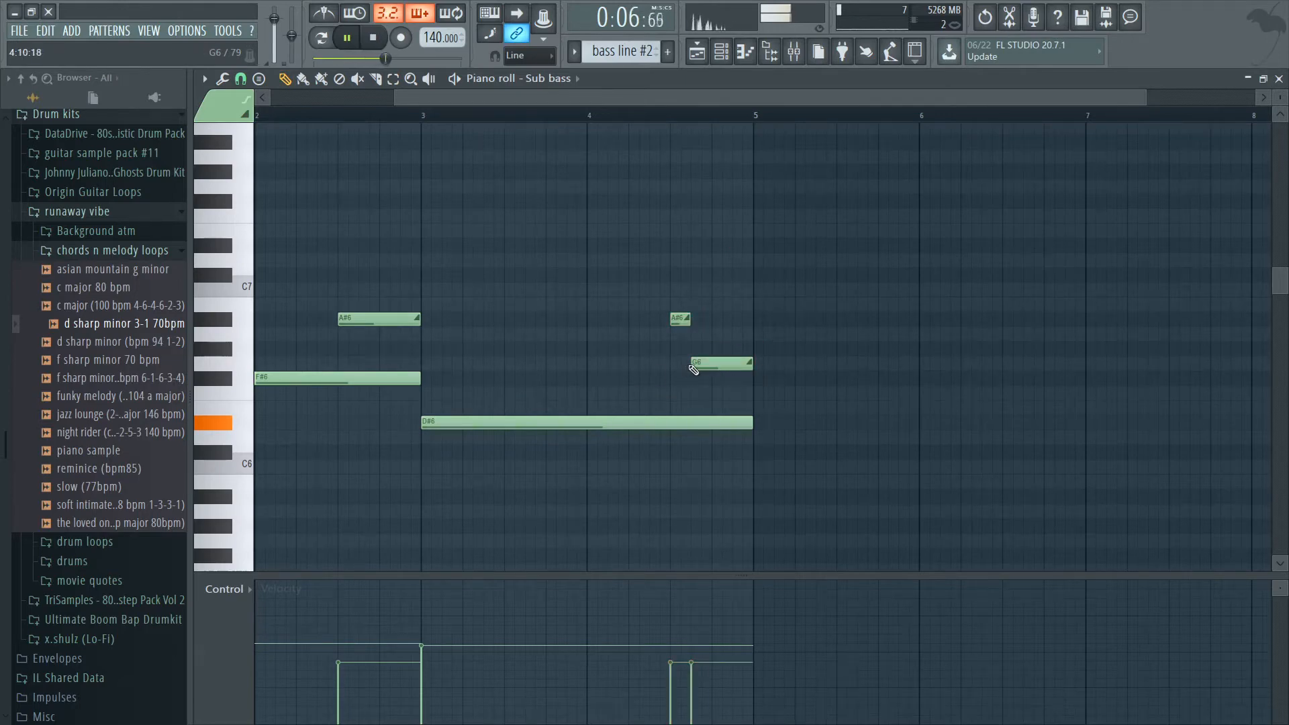
left_click(413, 112)
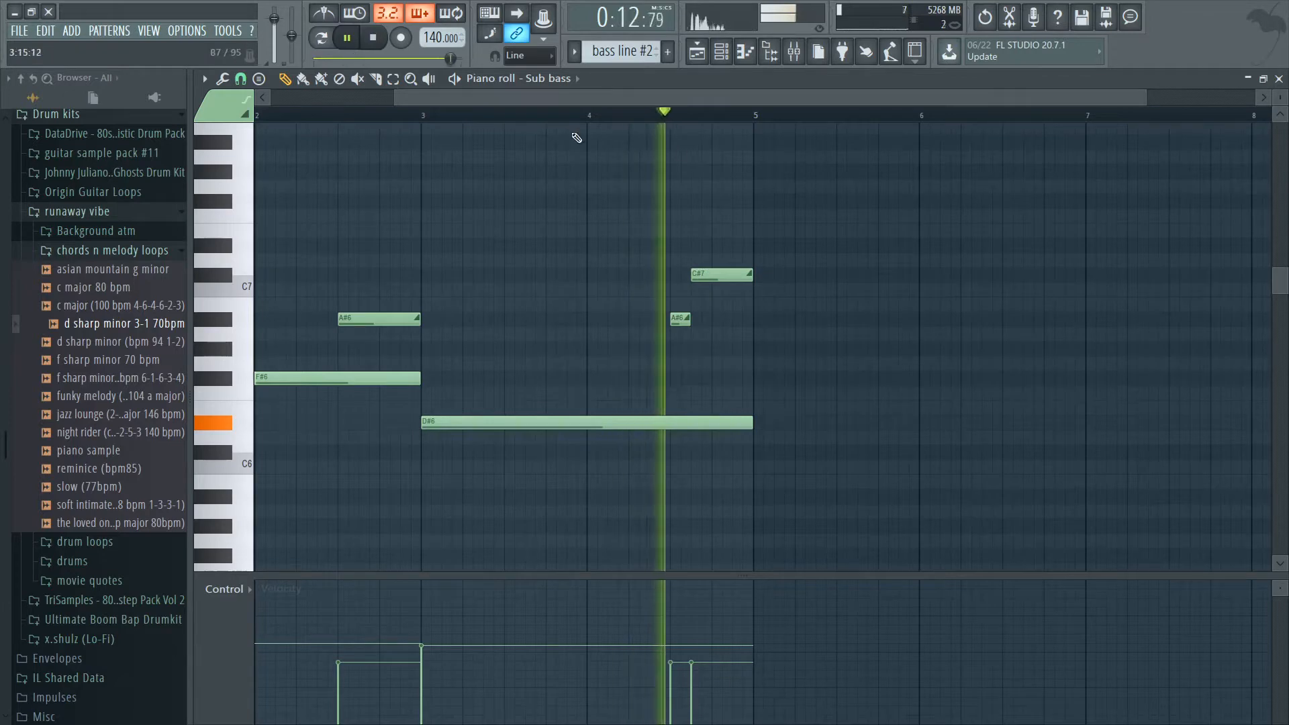
left_click(440, 120)
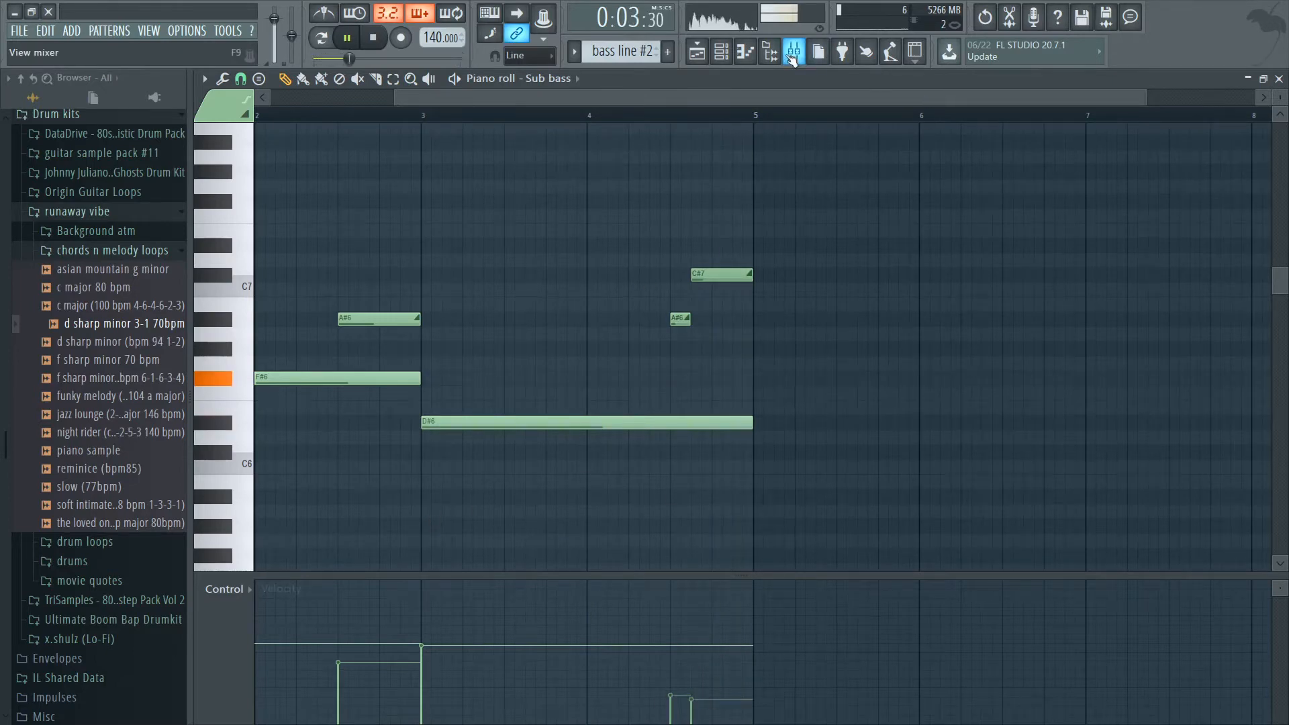
In the mixer, lower the faders of tracks 1 to 20 together to about -8 dB, keeping bass track 15 slightly lower.
left_click(793, 53)
left_click(705, 53)
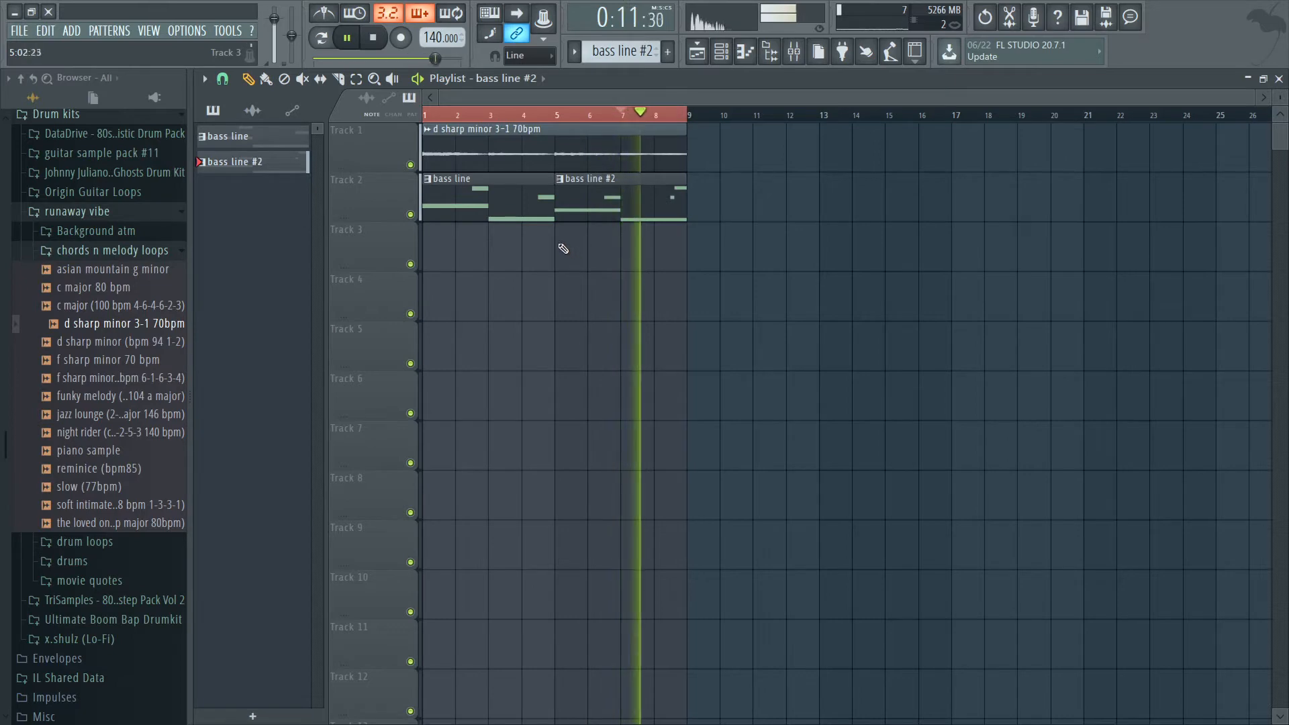
left_click(808, 49)
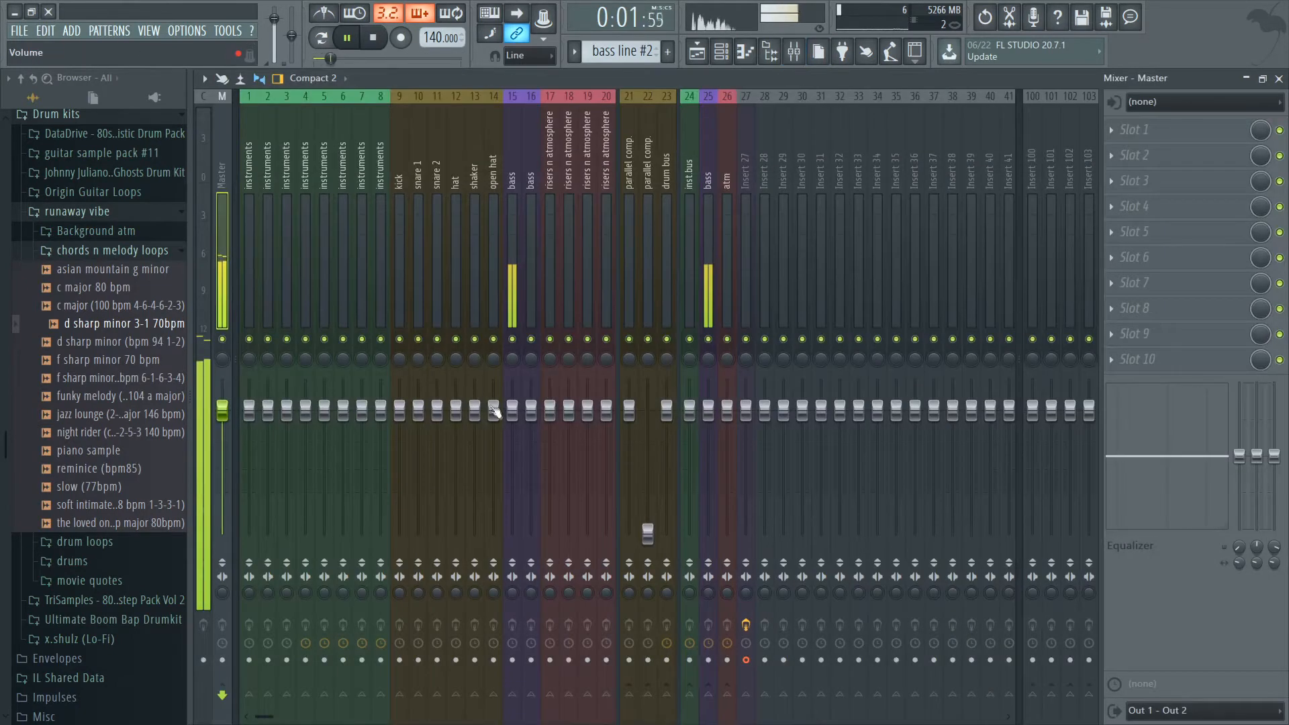
right_click(512, 412)
left_click_drag(246, 264, 604, 295)
left_click_drag(531, 411, 531, 451)
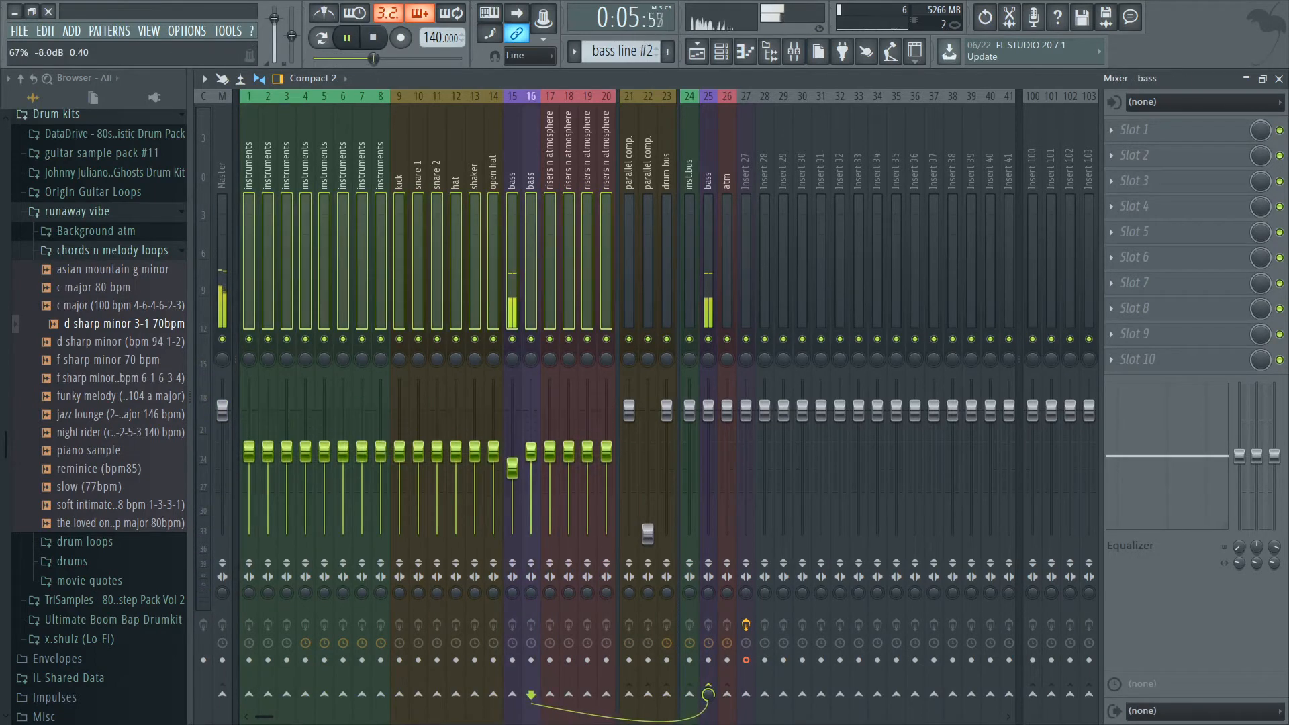
Merge the two bass pattern clips on Track 2 of the playlist into a single pattern clip.
left_click(698, 53)
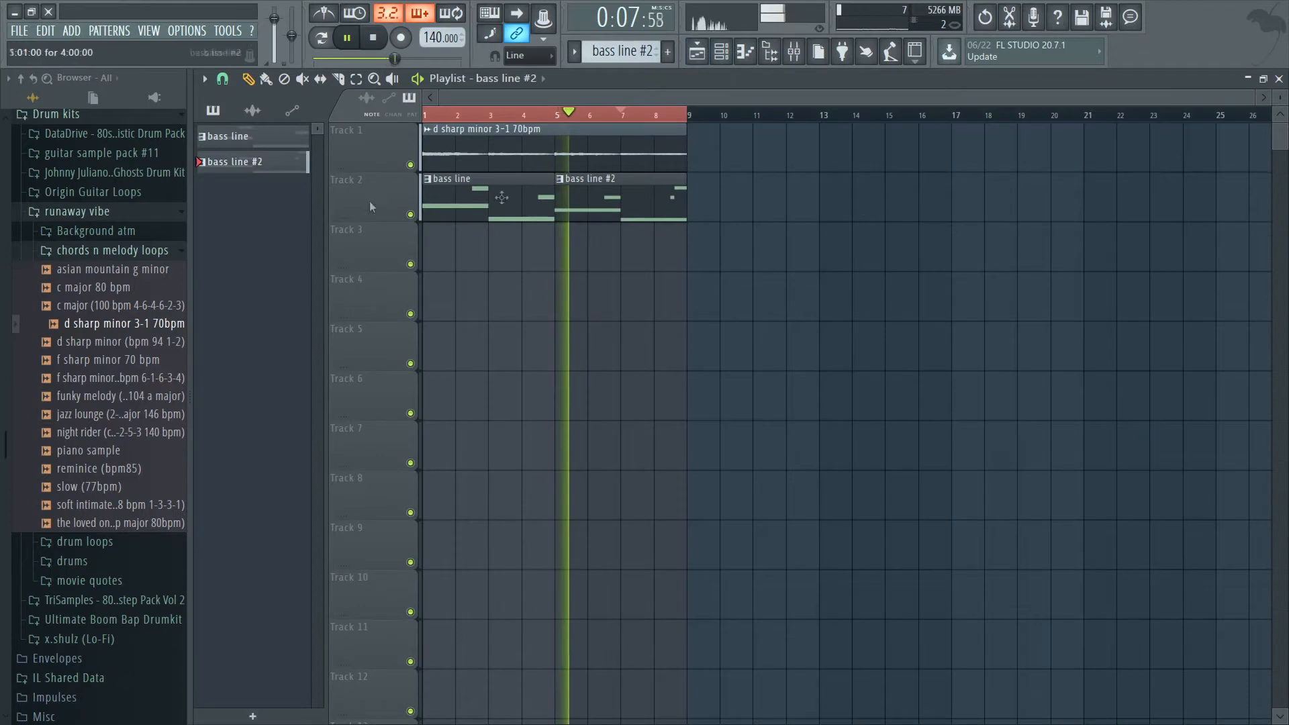
right_click(361, 182)
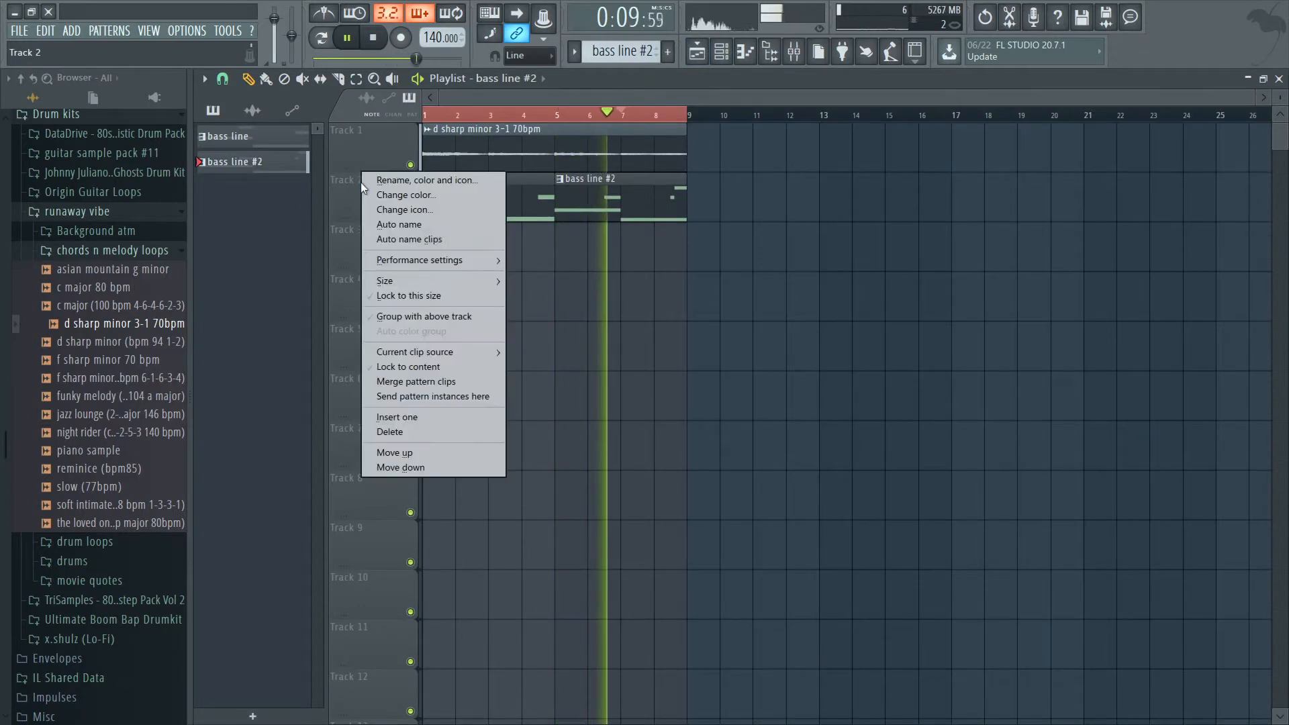
left_click(410, 382)
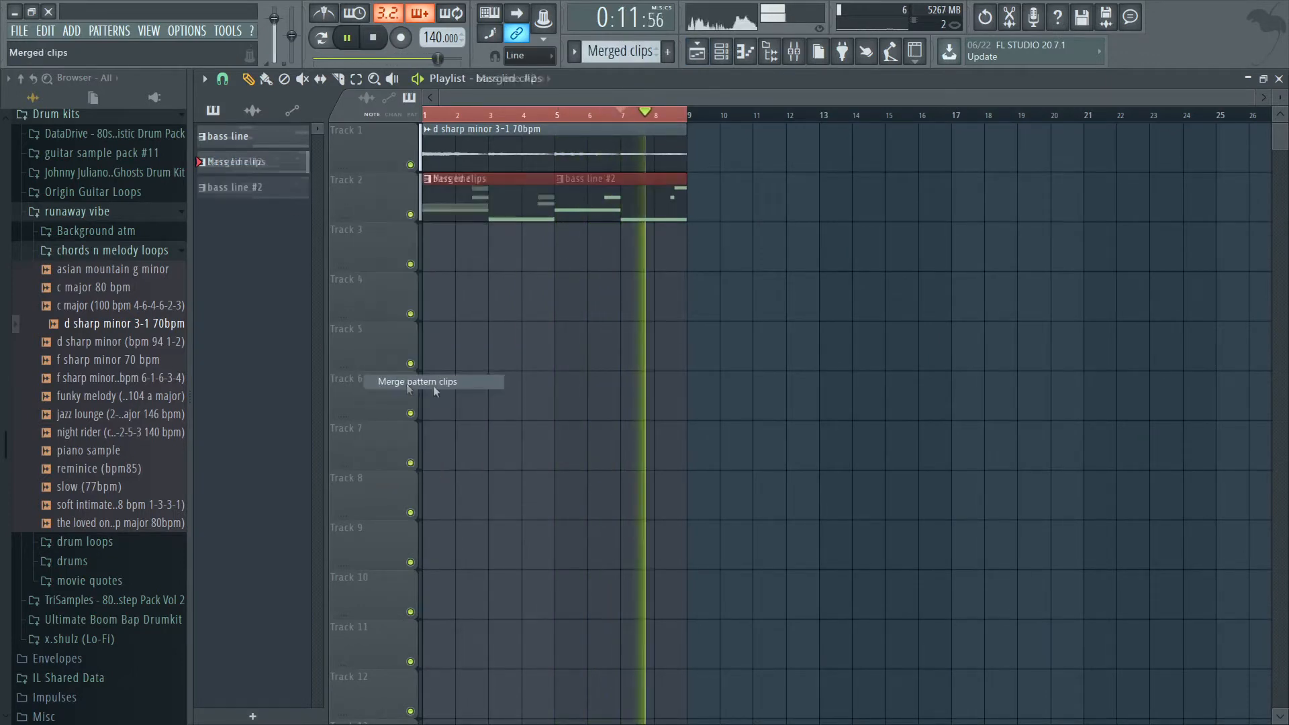
left_click(607, 345)
Rename the merged pattern on Track 2 as bassline.
left_click(435, 178)
left_click(481, 252)
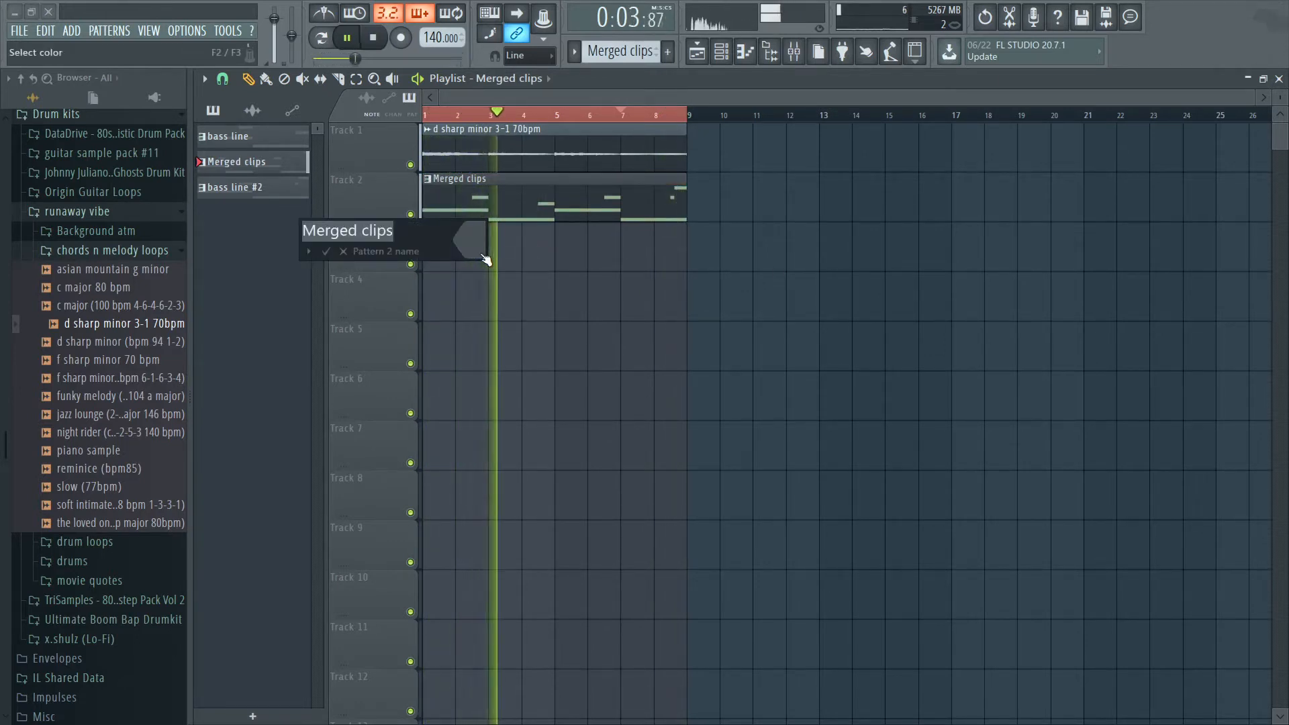
type("bassline")
key("Return")
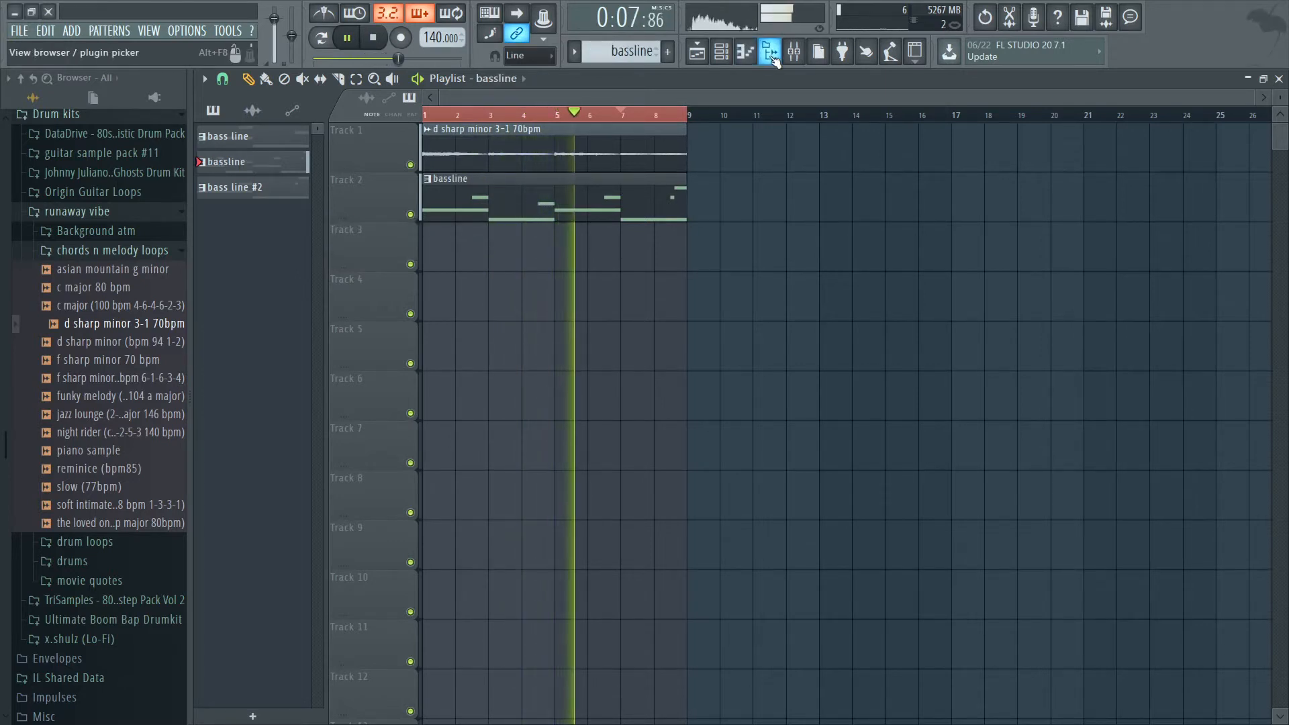
Place the dddddd drum loop from the runaway vibe kit on Track 3 at bar 1 and mute that track.
left_click(89, 254)
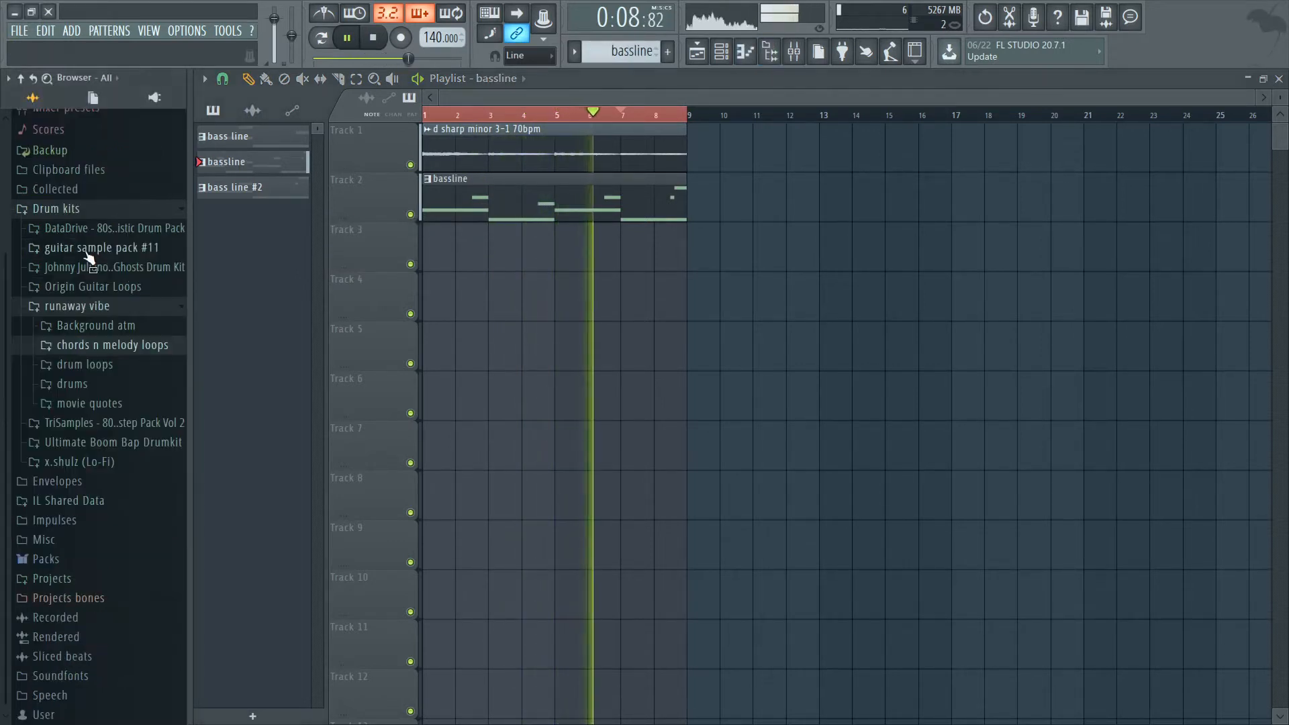
left_click(96, 368)
scroll(97, 383, "down", 5)
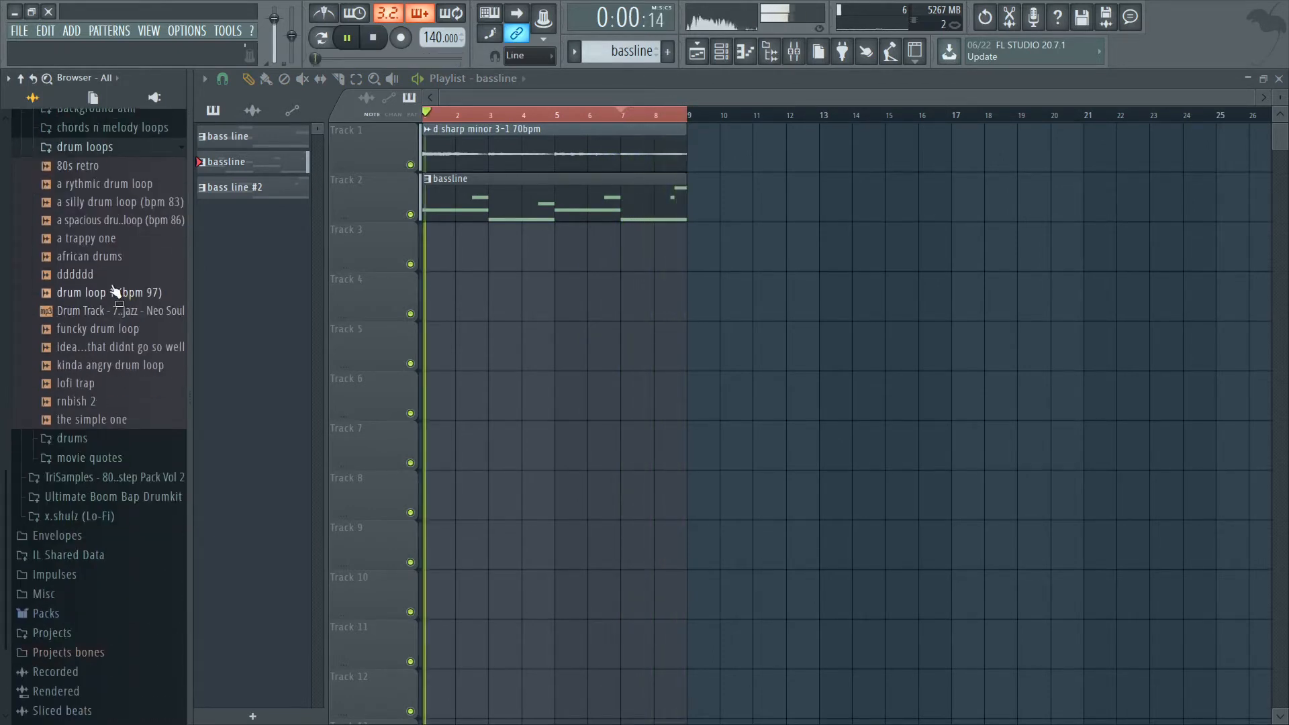
scroll(111, 298, "up", 3)
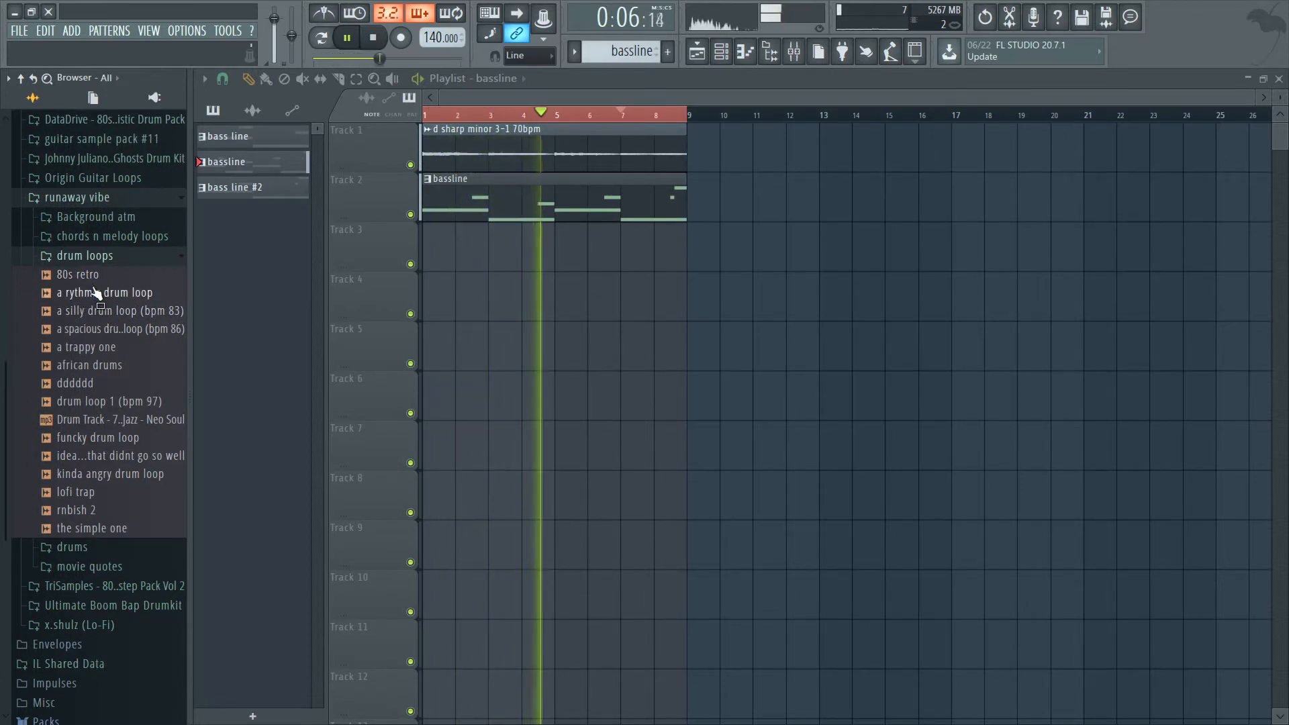
left_click_drag(74, 382, 412, 268)
left_click(411, 265)
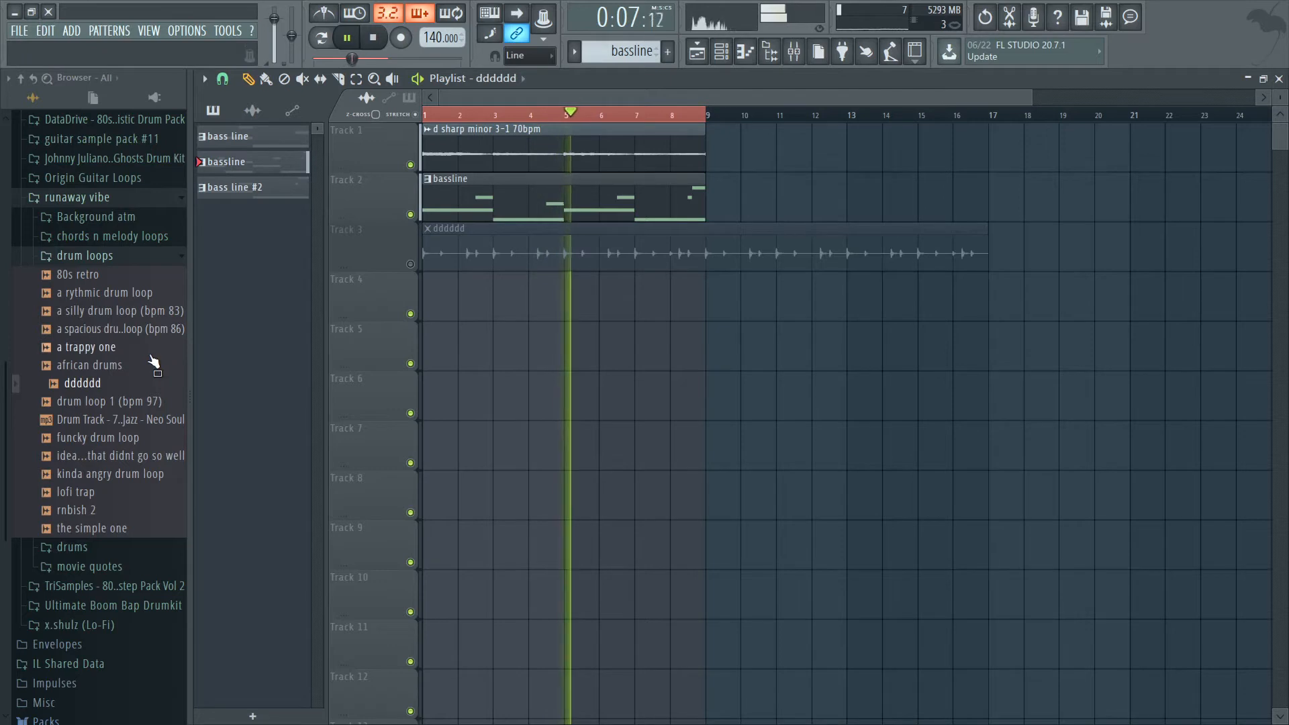
Audition other drum loops and place the a trappy one loop on Track 4 at bar 1.
left_click(101, 330)
left_click(100, 348)
left_click_drag(99, 347, 421, 302)
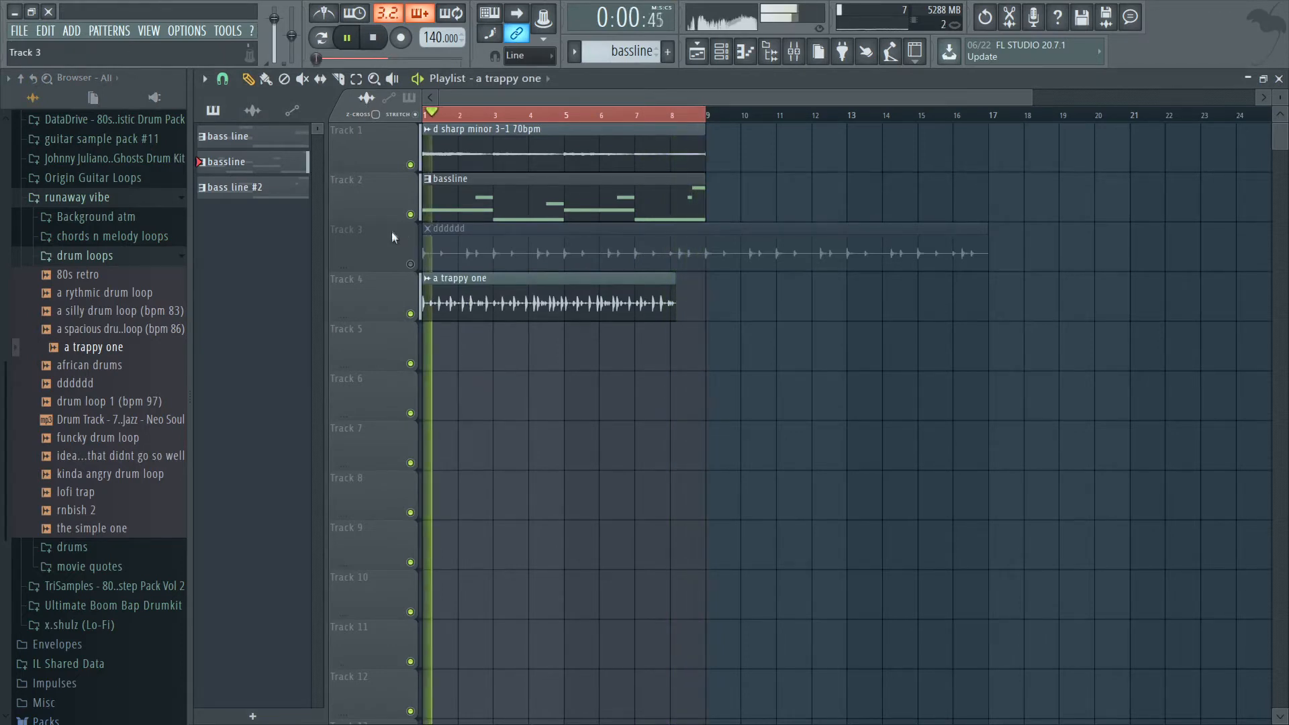
Set the a trappy one loop's stretch time to 4 bars, stretch its clip out to bar 9, and stop playback.
double_click(430, 298)
left_click(526, 233)
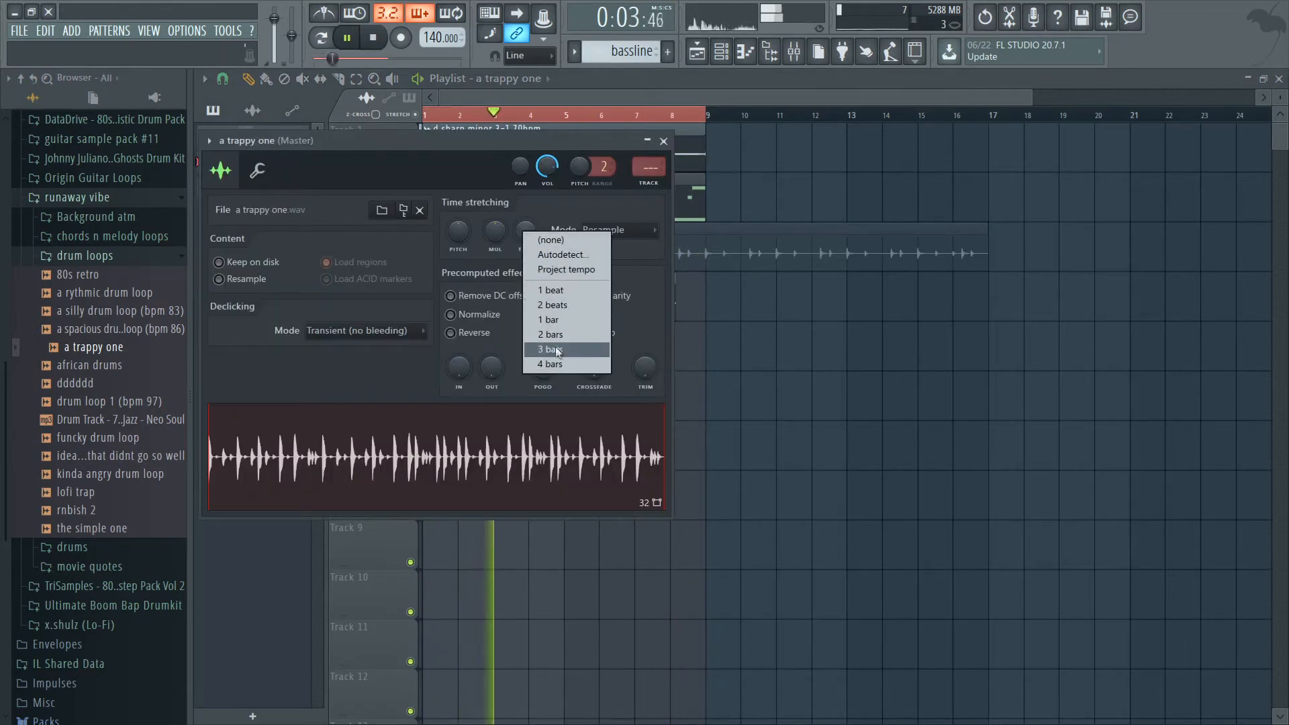
left_click(515, 202)
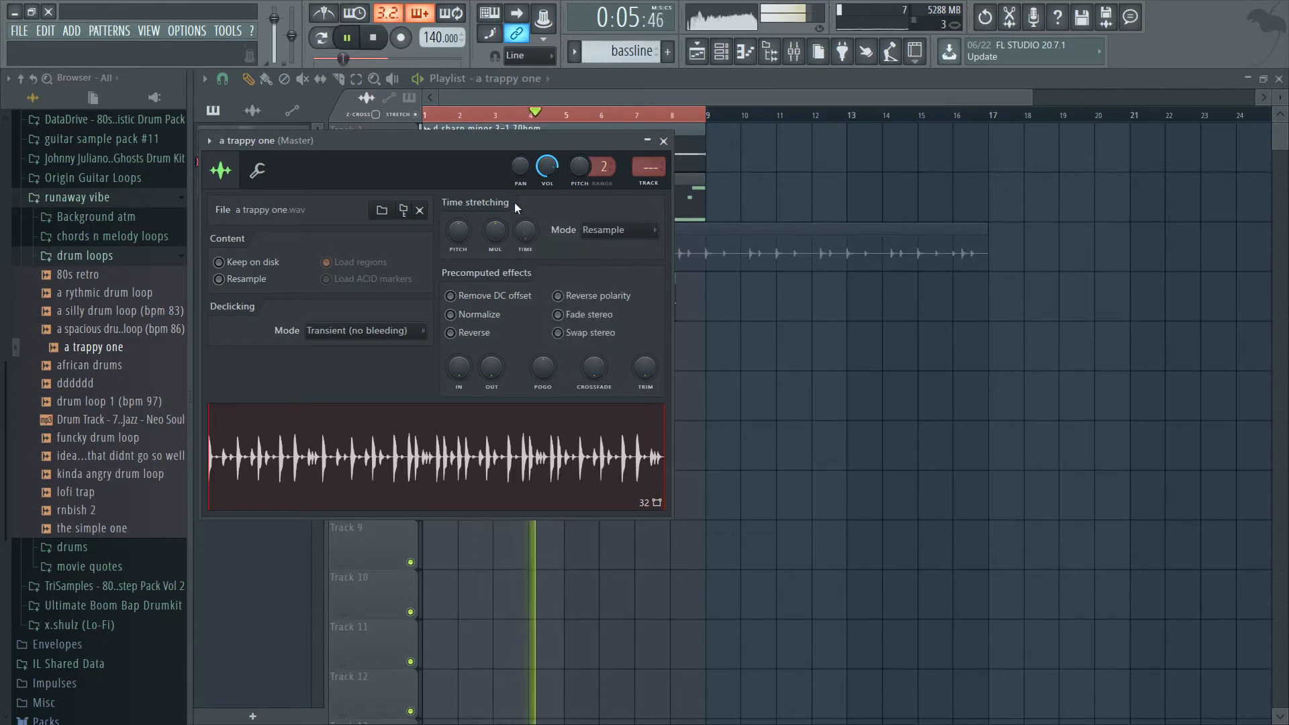
left_click(525, 239)
left_click(549, 369)
left_click(664, 141)
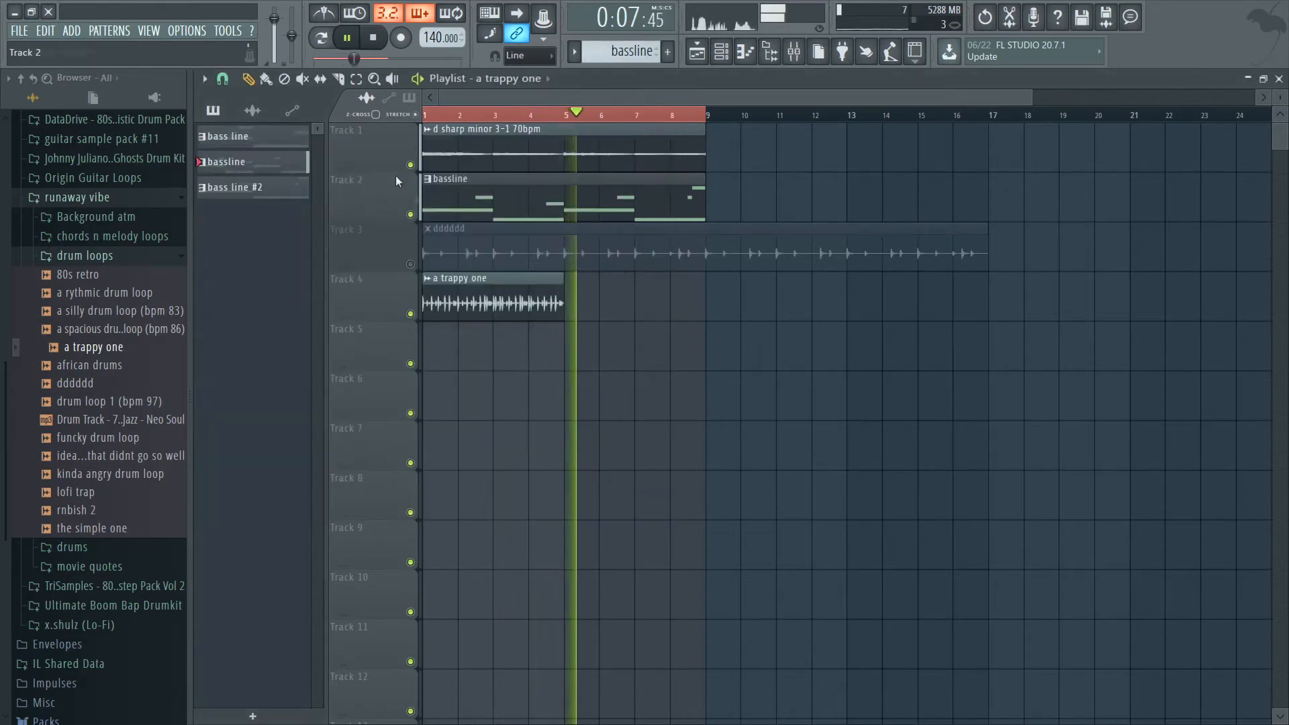
left_click_drag(564, 289, 705, 289)
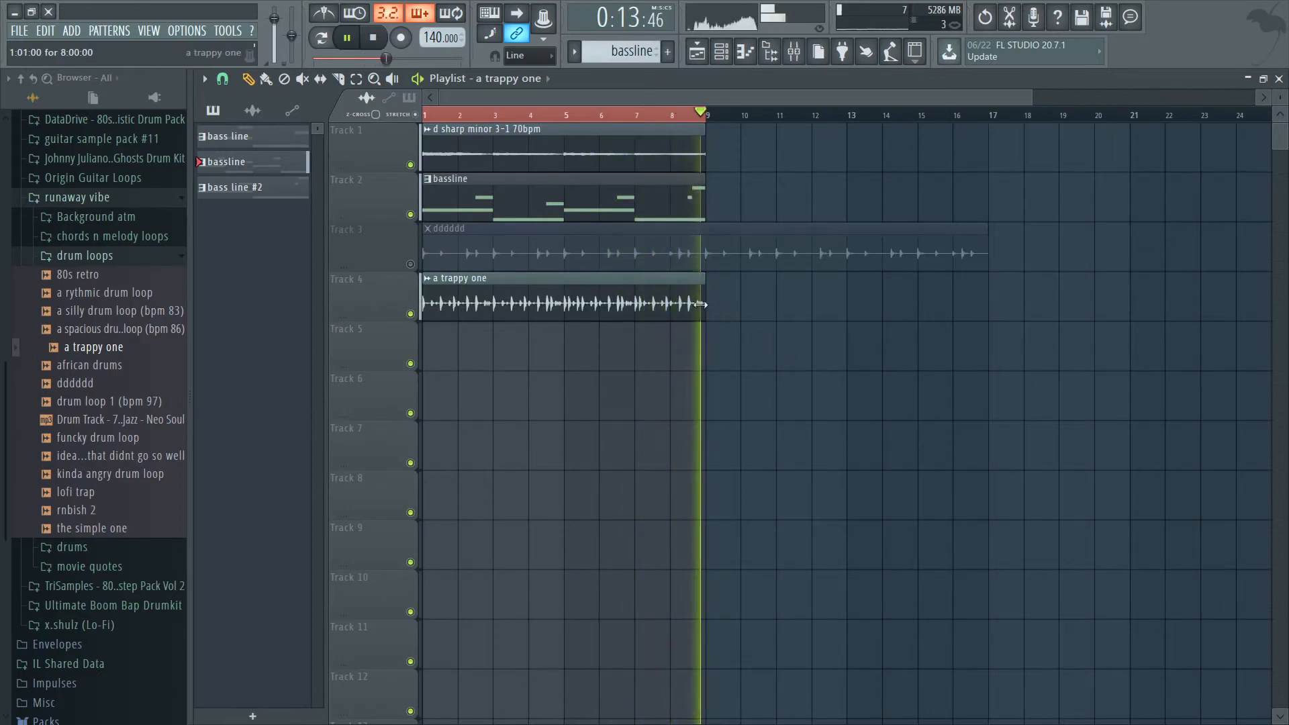
left_click(348, 38)
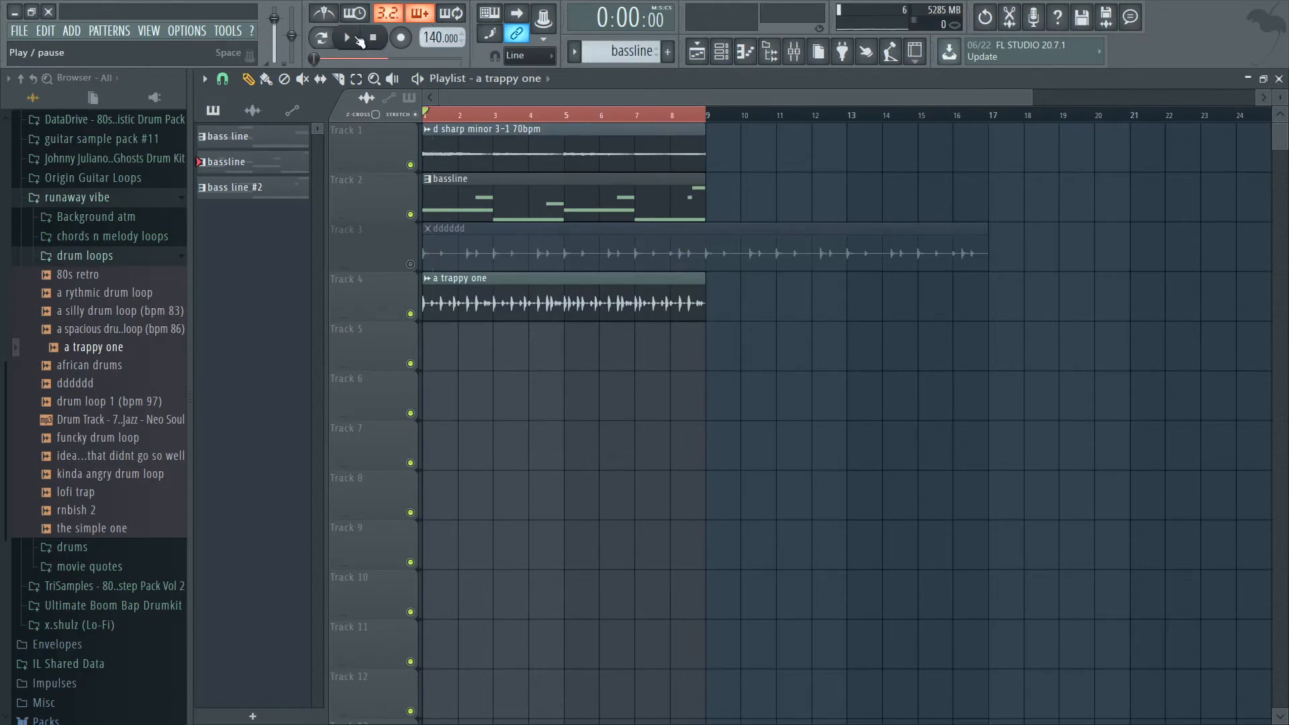
Route the a trappy one channel to mixer track 9 (kick) and show the mixer.
double_click(528, 289)
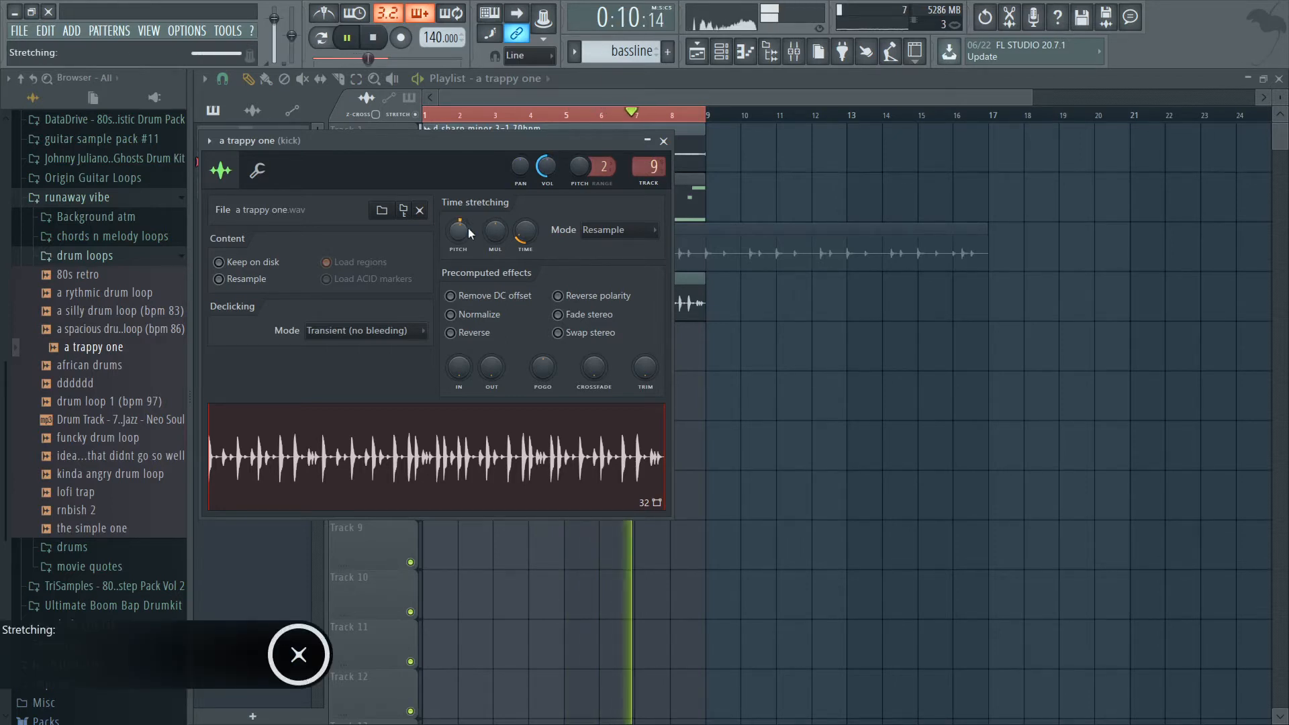
right_click(726, 204)
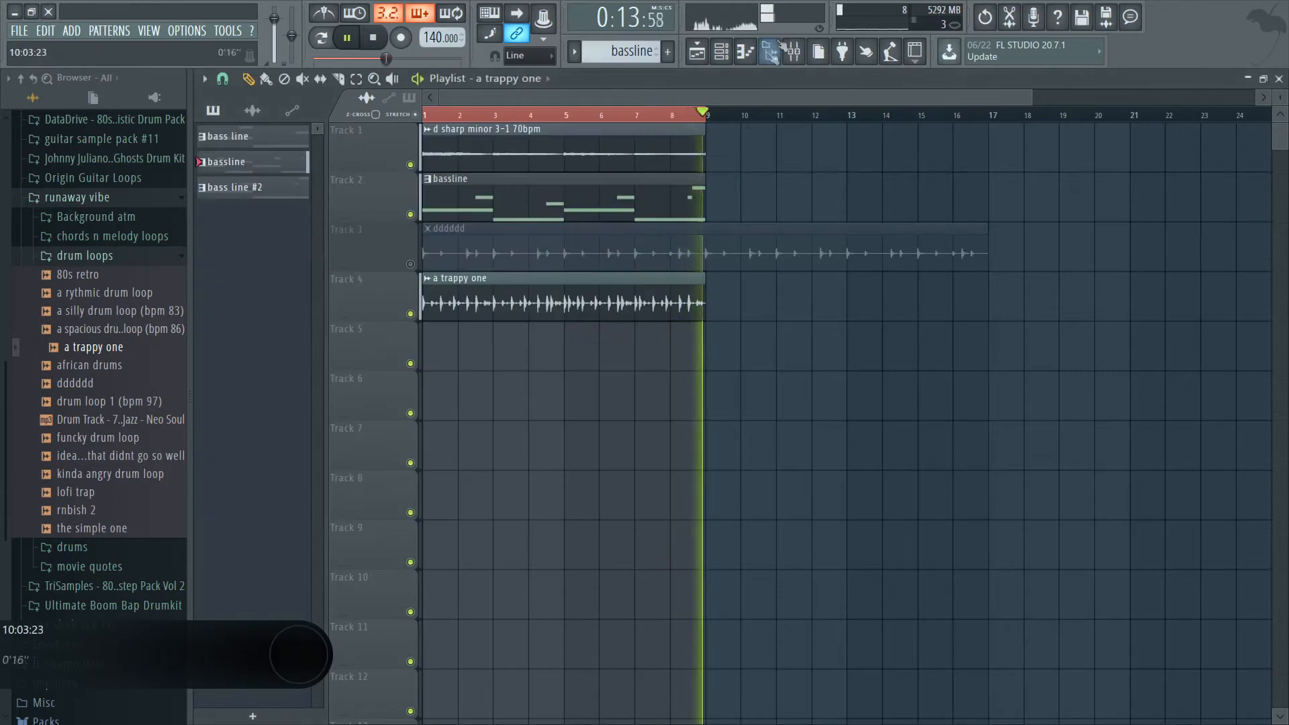
left_click(793, 51)
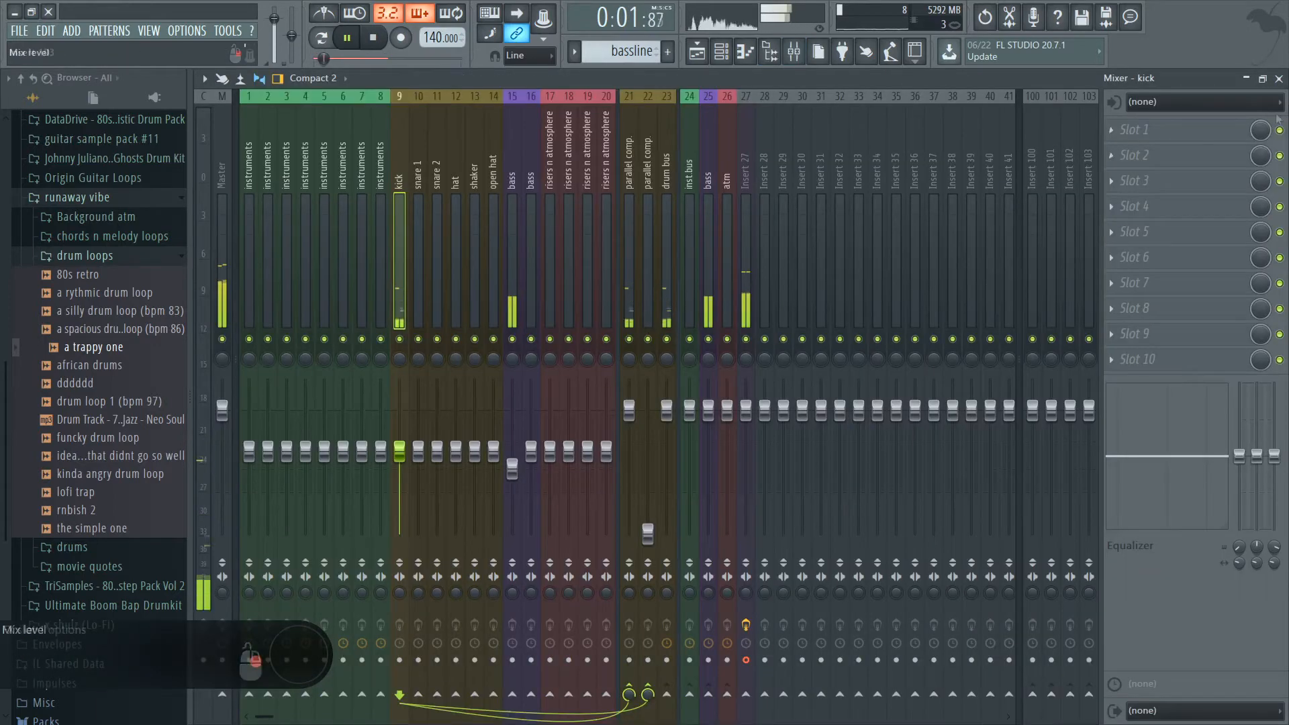
Add Fruity Reeverb 2 to the kick track's first effect slot with the Drum Room preset and the wet level at 40%.
left_click(1150, 131)
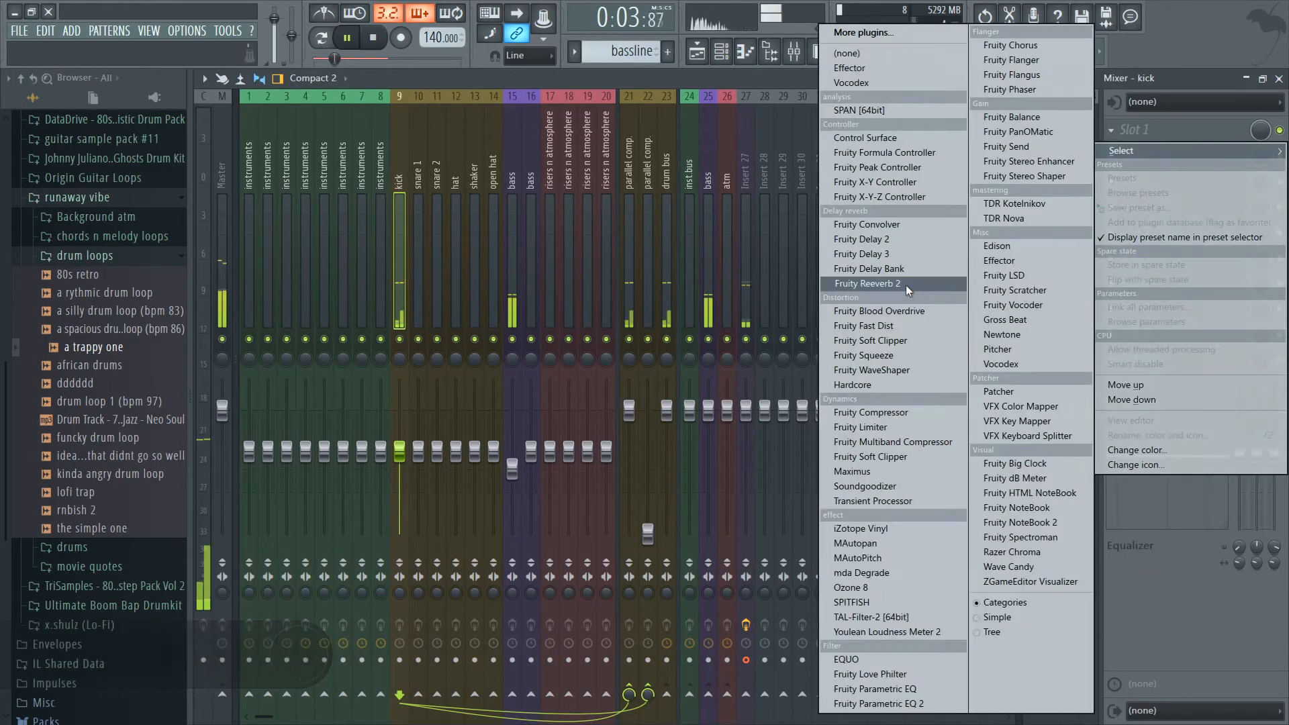
left_click(872, 286)
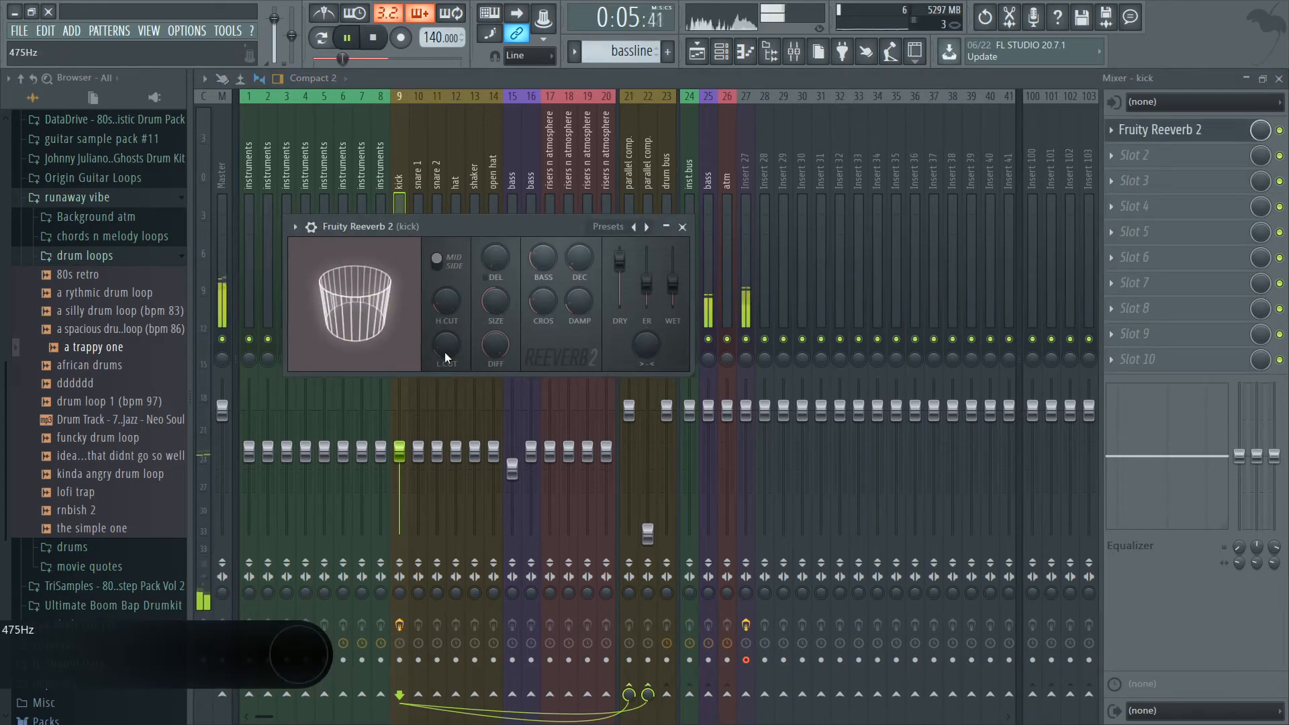
left_click_drag(502, 319, 505, 289)
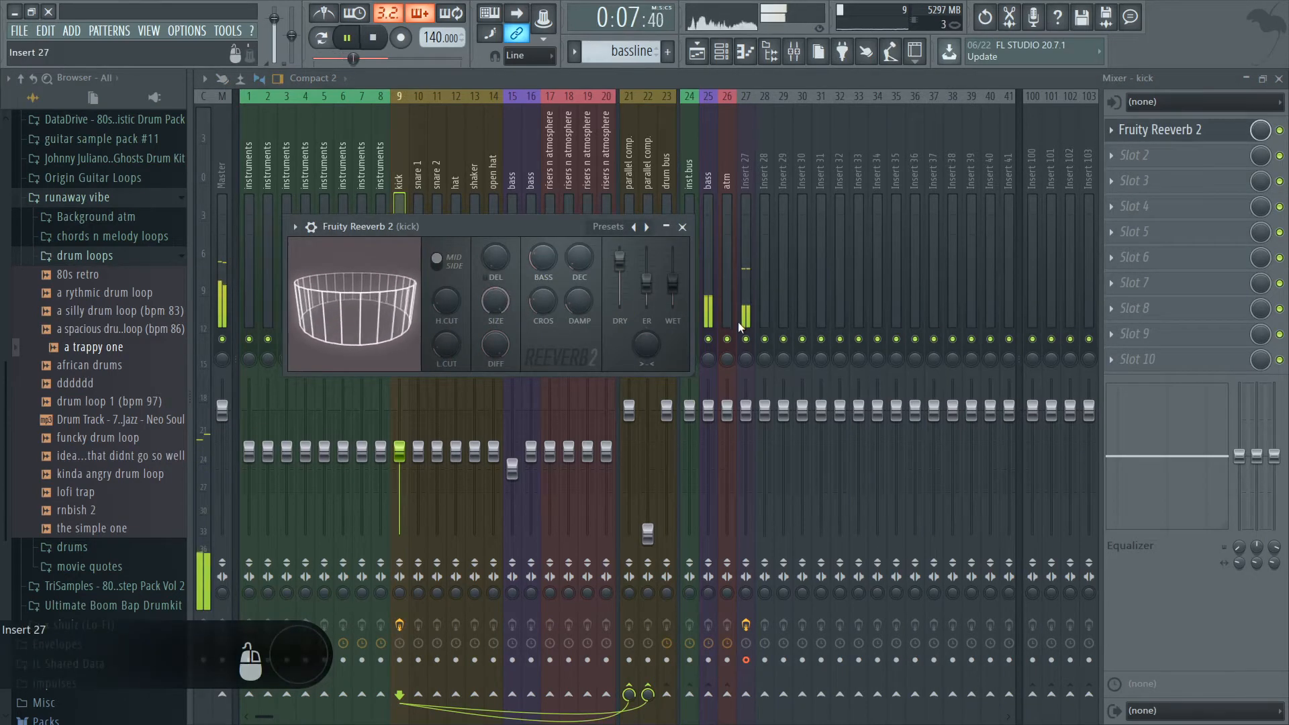
right_click(646, 227)
left_click(663, 265)
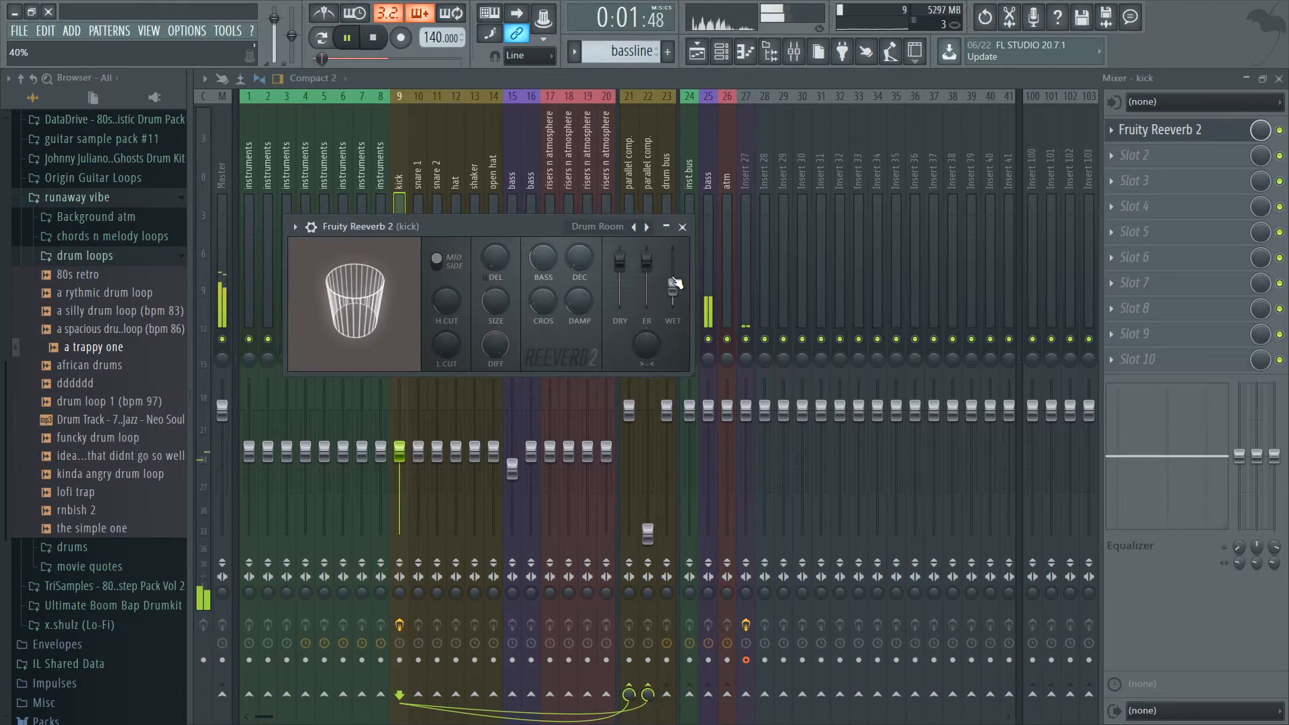
left_click(682, 227)
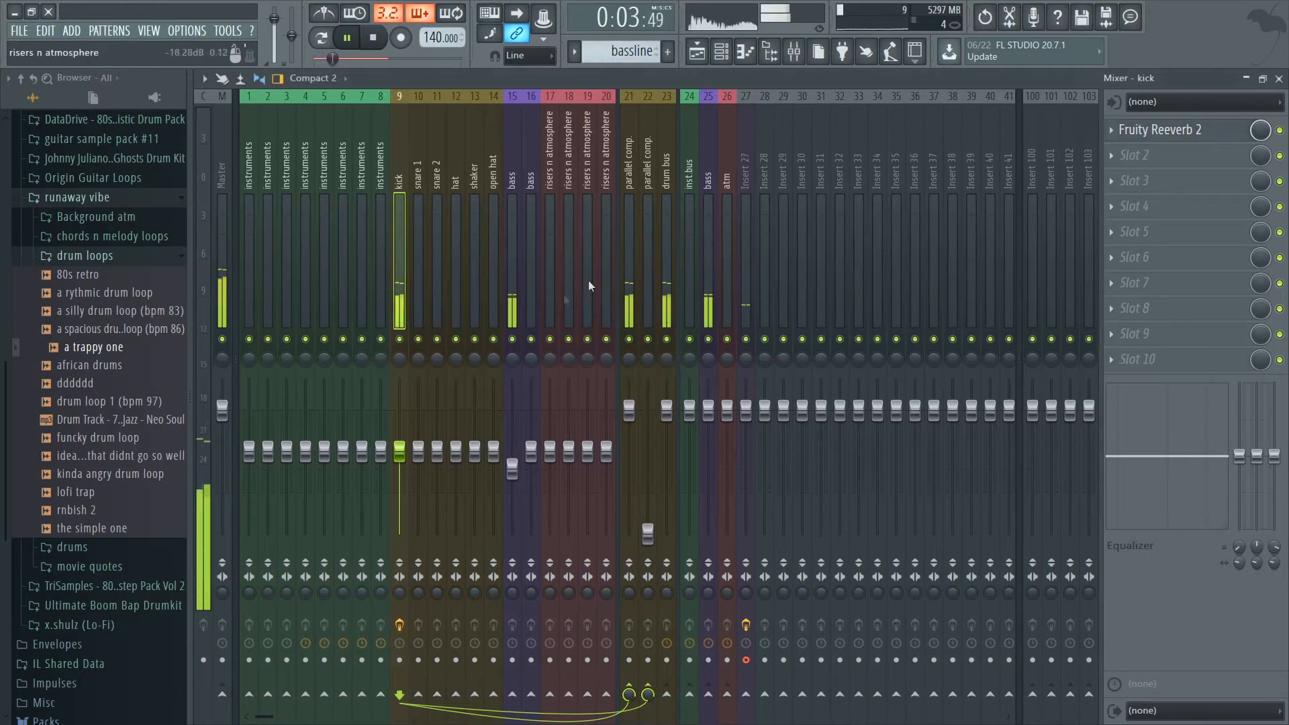
Add TDR Nova to the kick track's second slot with a high-pass filter at 31 Hz and a 72 dB/oct slope.
left_click(1115, 205)
left_click(1074, 217)
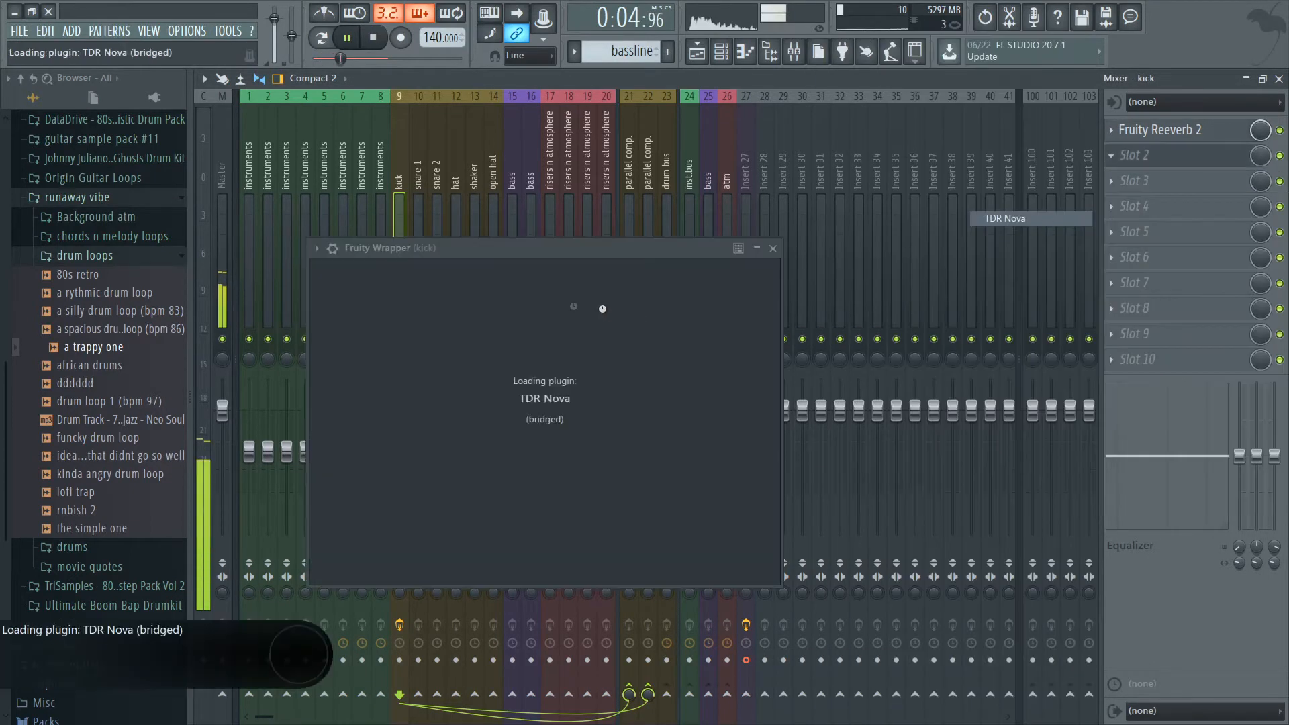
left_click_drag(566, 254, 531, 122)
left_click(341, 261)
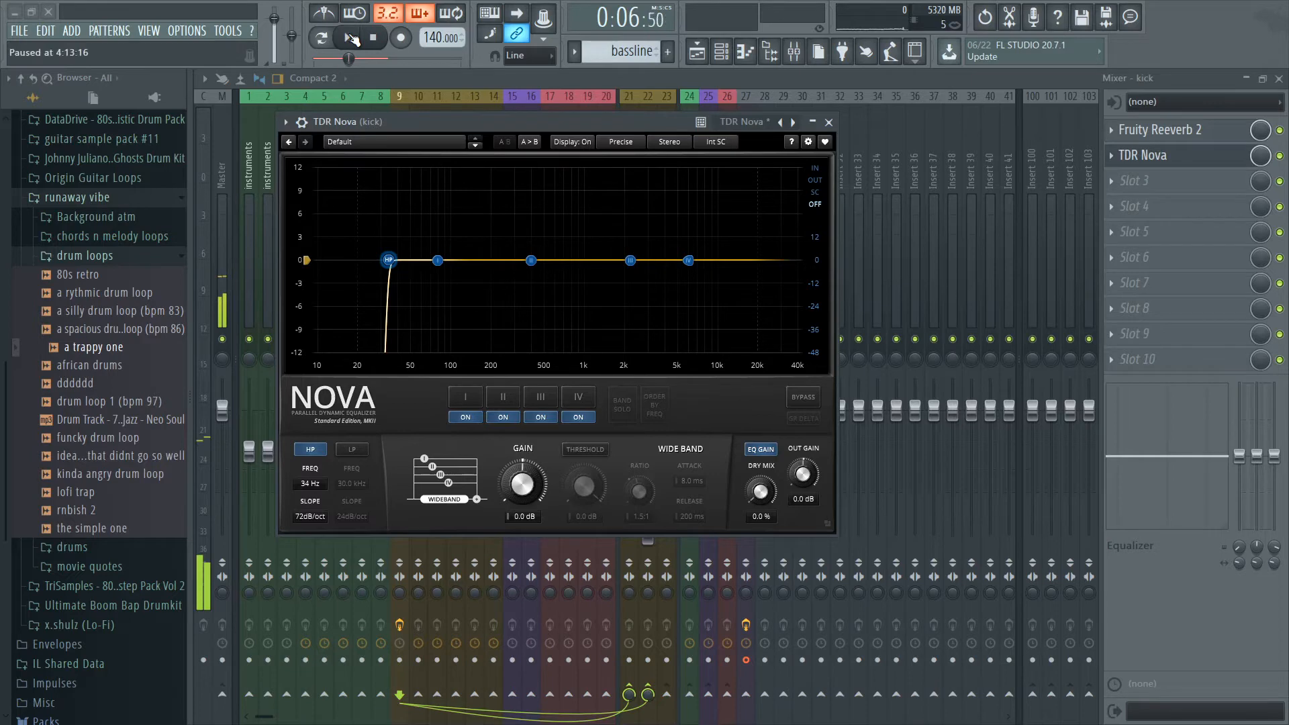
key("space")
left_click(829, 122)
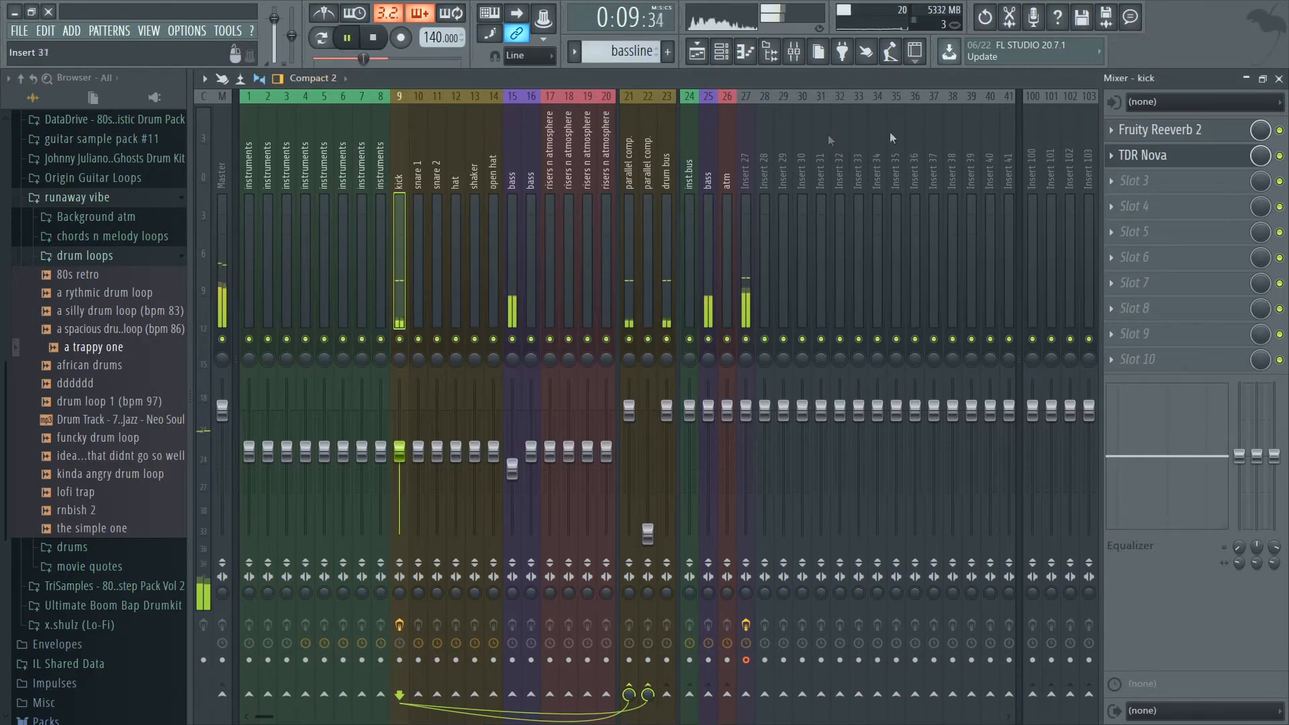
left_click(1141, 156)
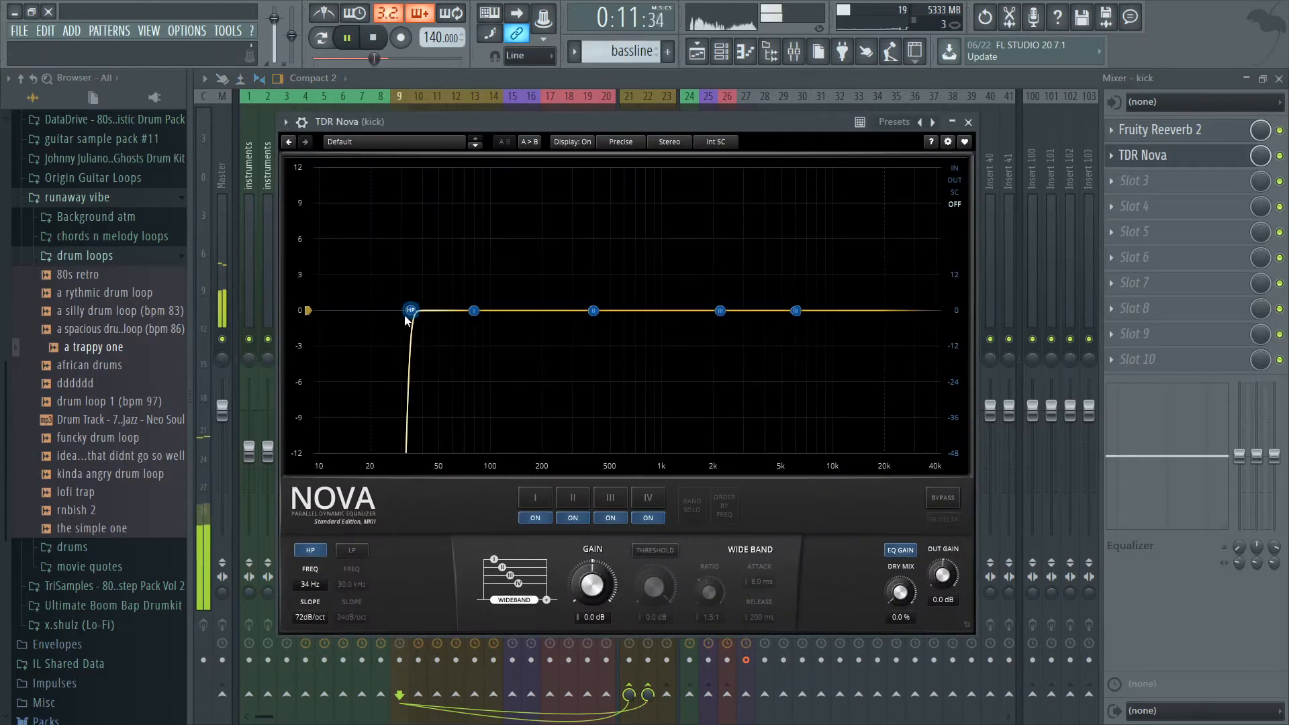
Try a band IV high-shelf cut of about 3.9 dB at 5.5 kHz in the kick track's TDR Nova.
left_click(969, 123)
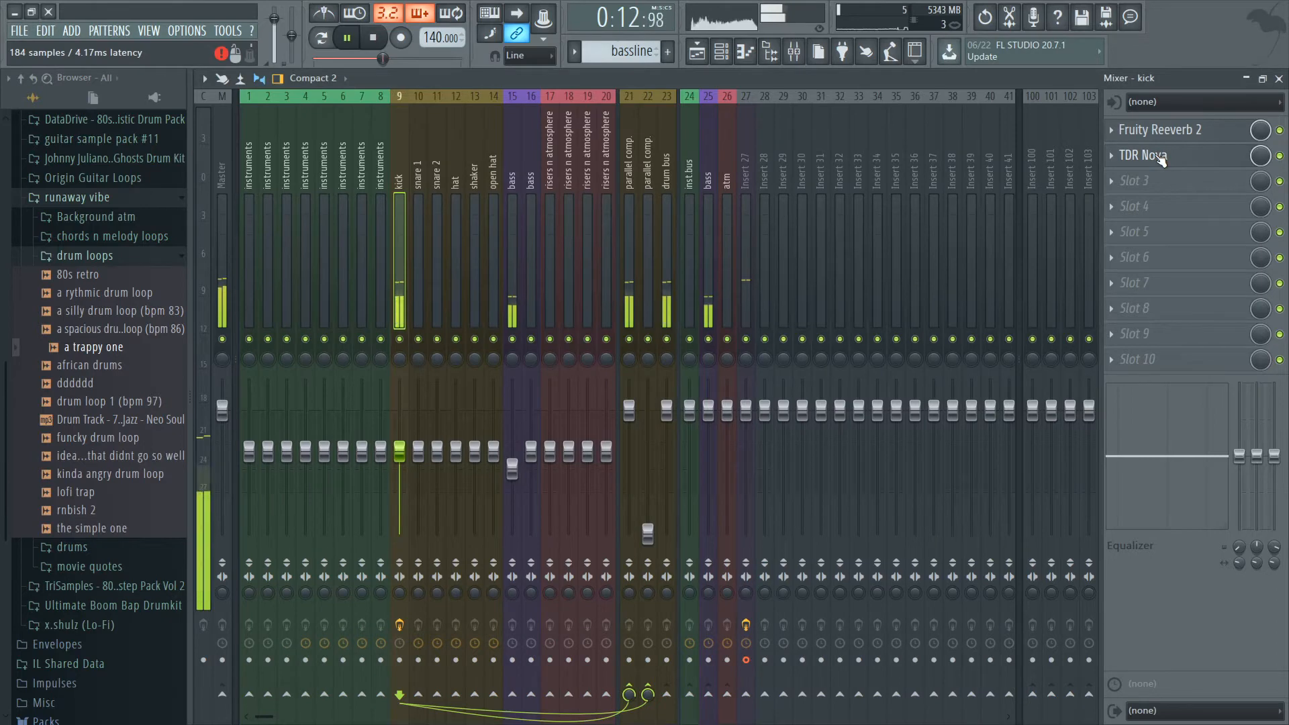
left_click(1202, 161)
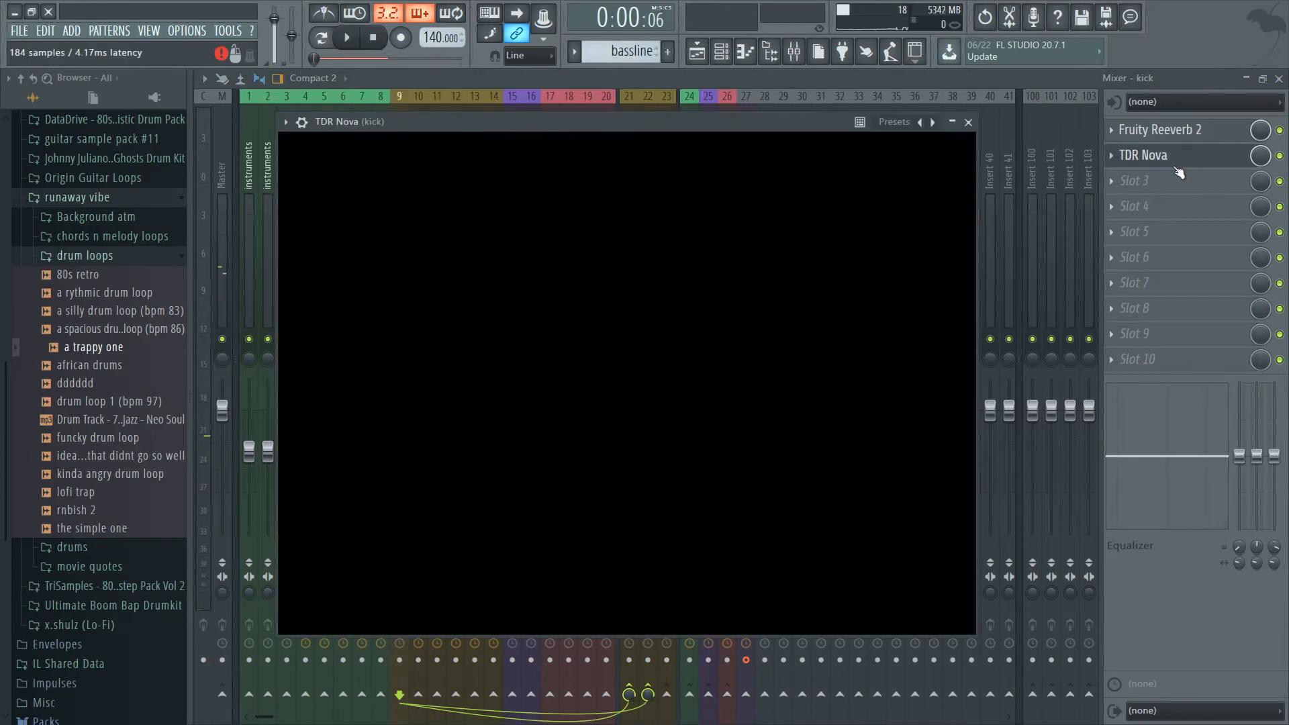
left_click_drag(794, 312, 790, 356)
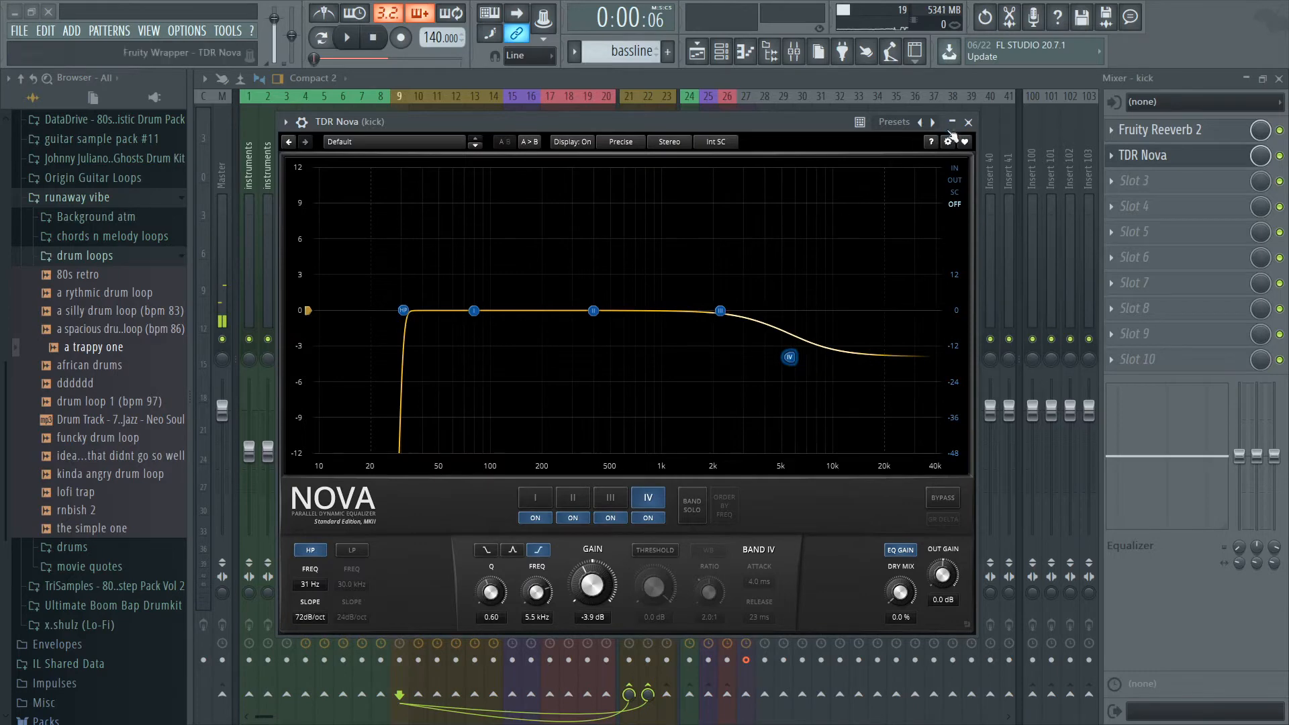
key("Escape")
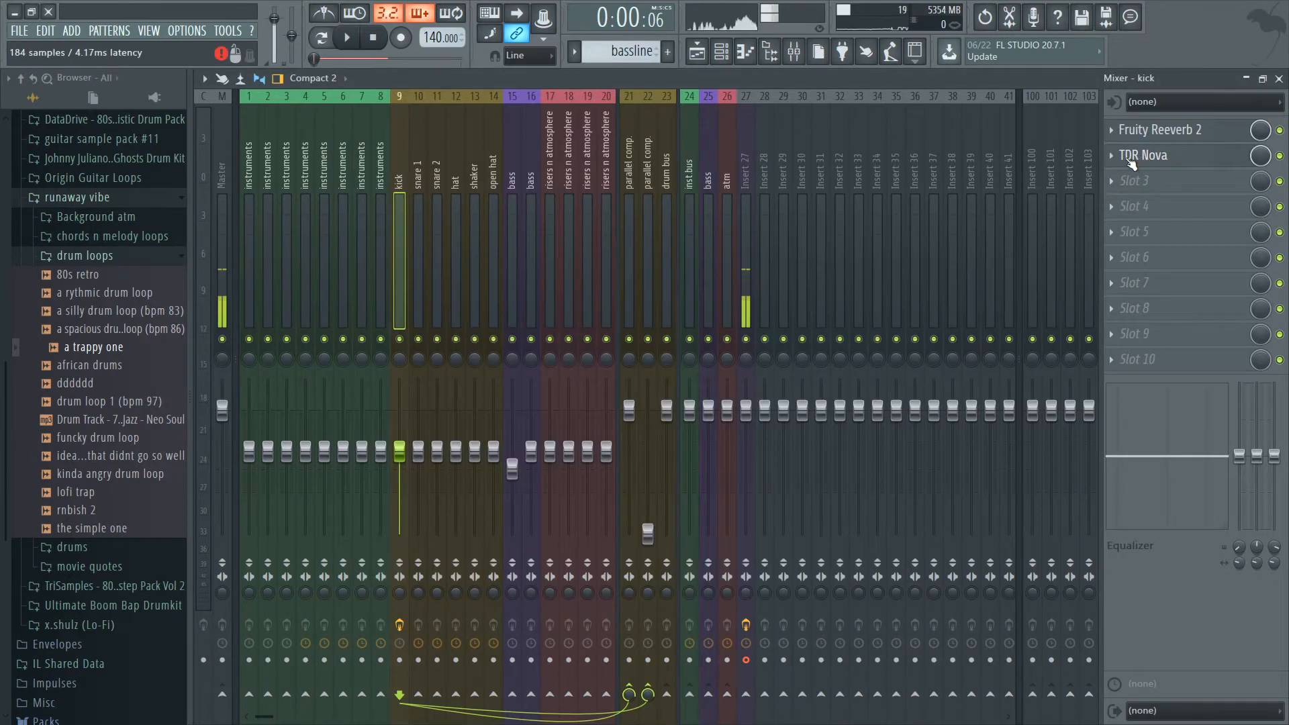
Replace TDR Nova in the kick track's second slot with Fruity Parametric EQ 2 and lower its high-shelf band 7 at about 7.4 kHz.
left_click(1113, 157)
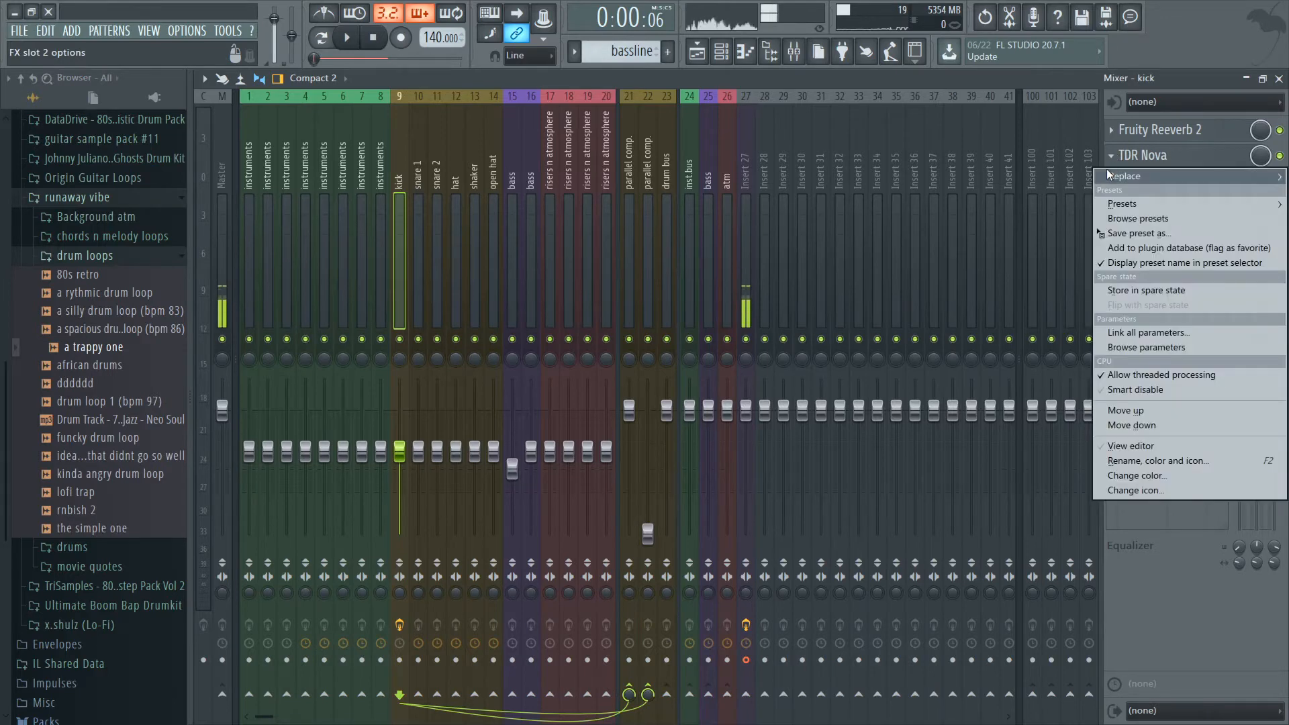
mouse_move(1107, 168)
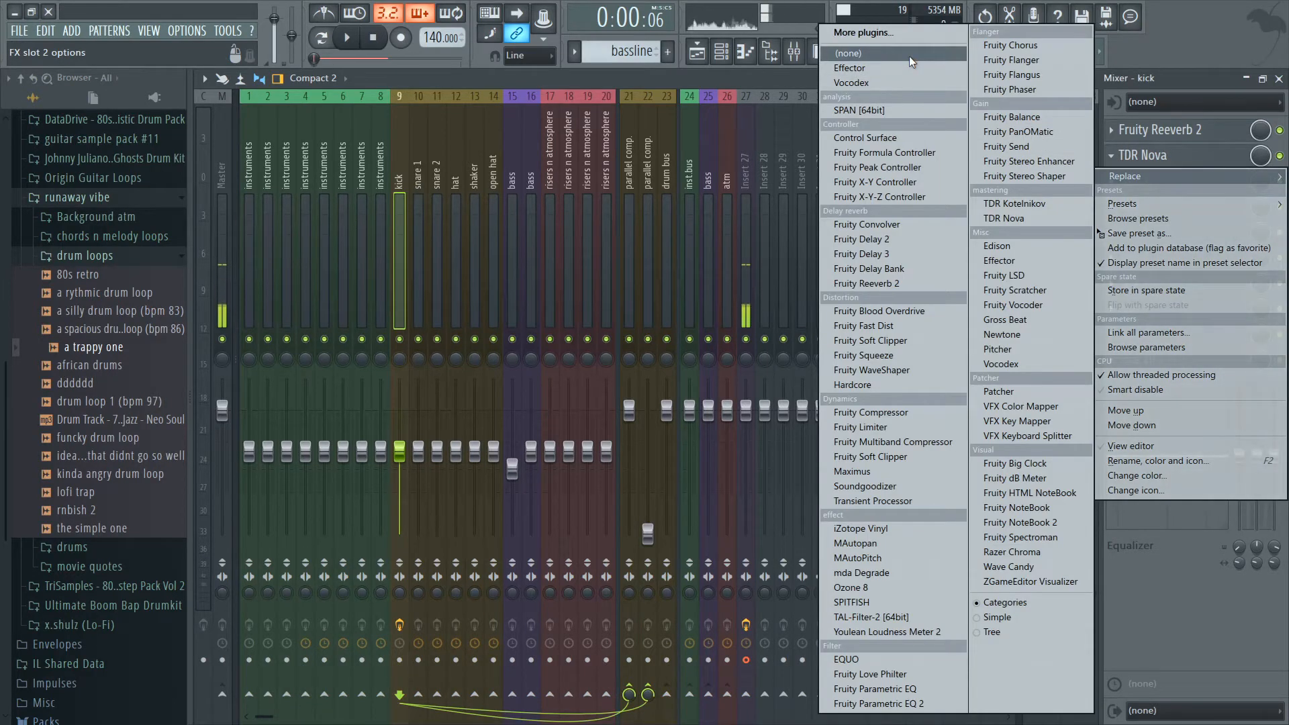
left_click(909, 55)
left_click(1125, 155)
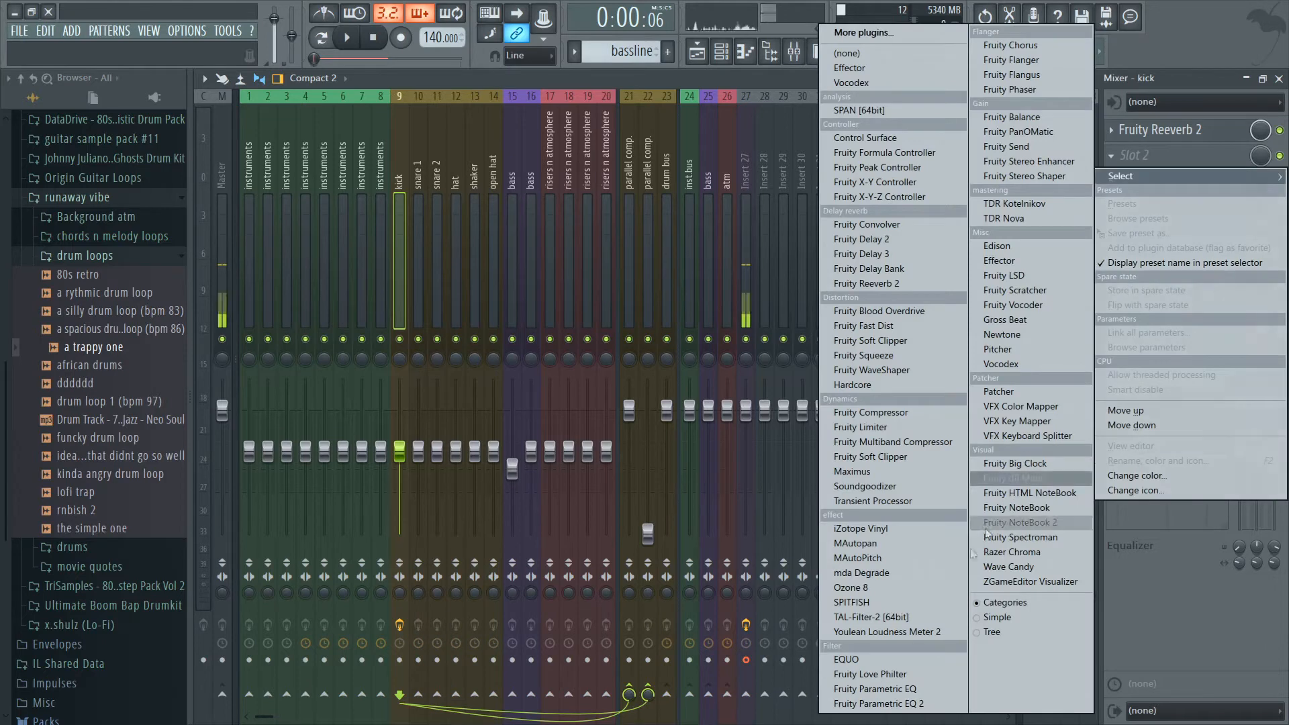
left_click(910, 704)
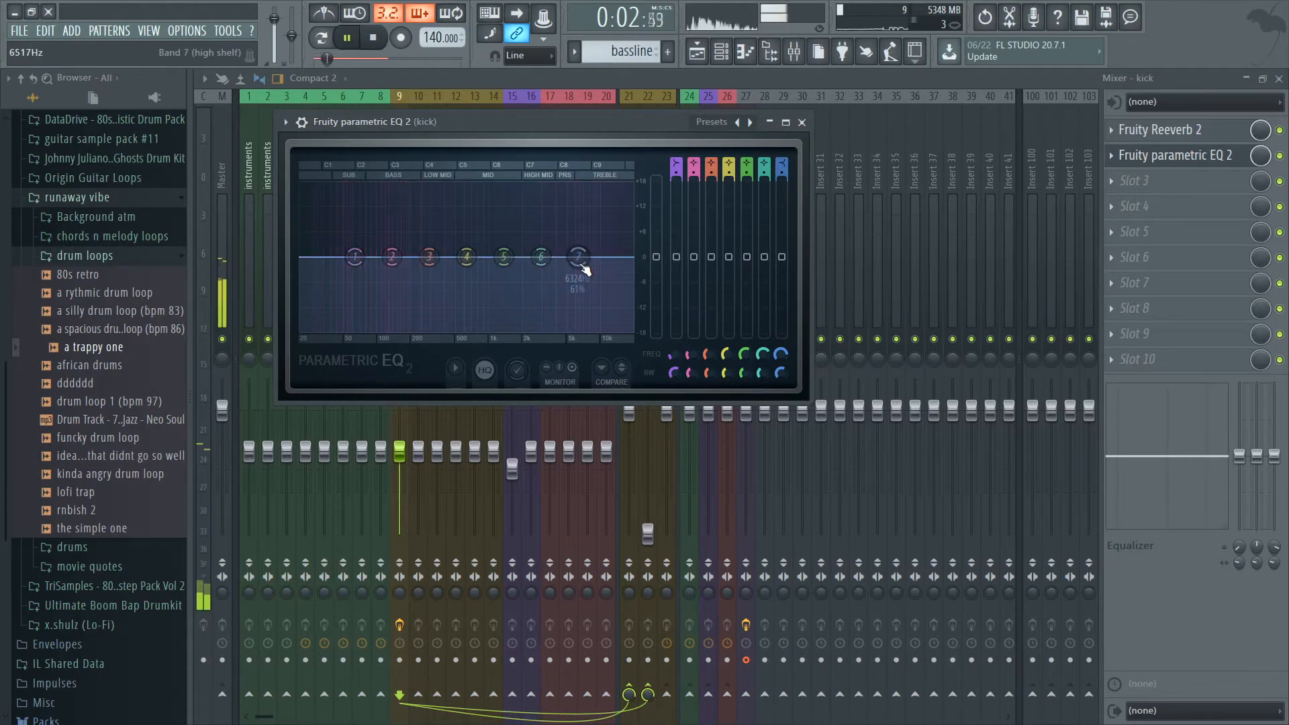
left_click_drag(580, 258, 585, 276)
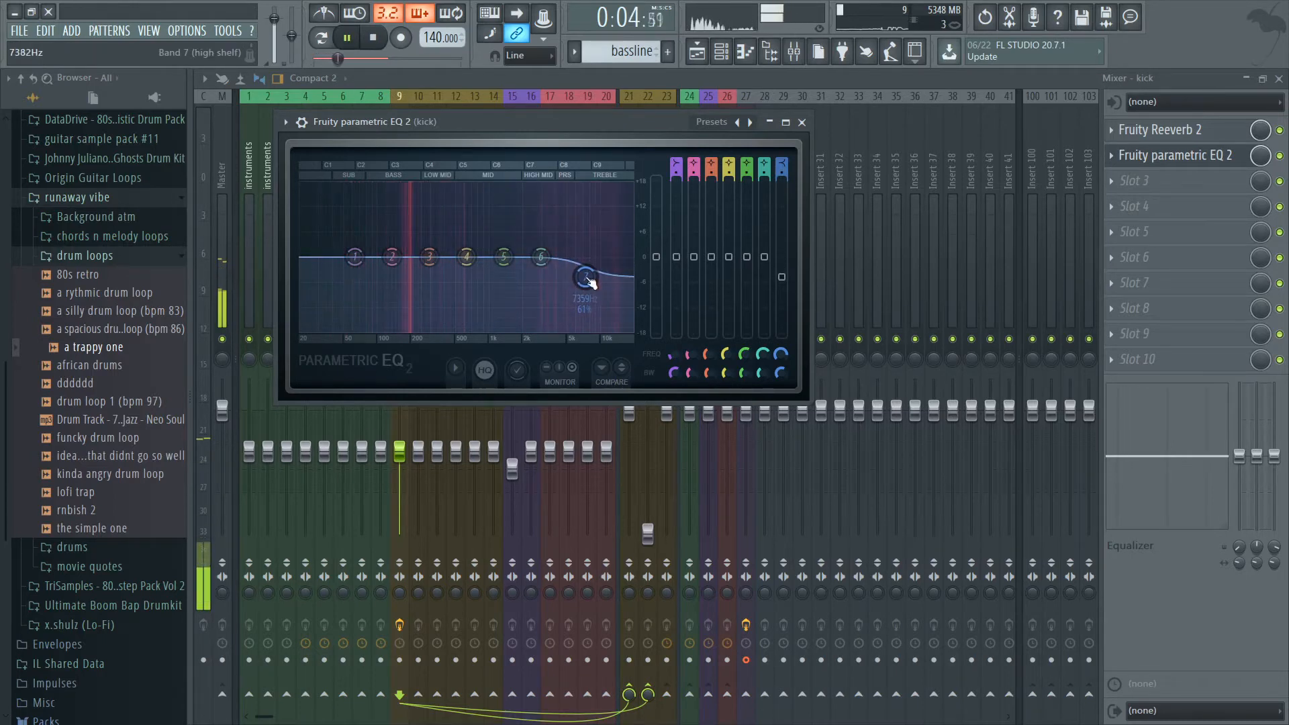
left_click(802, 122)
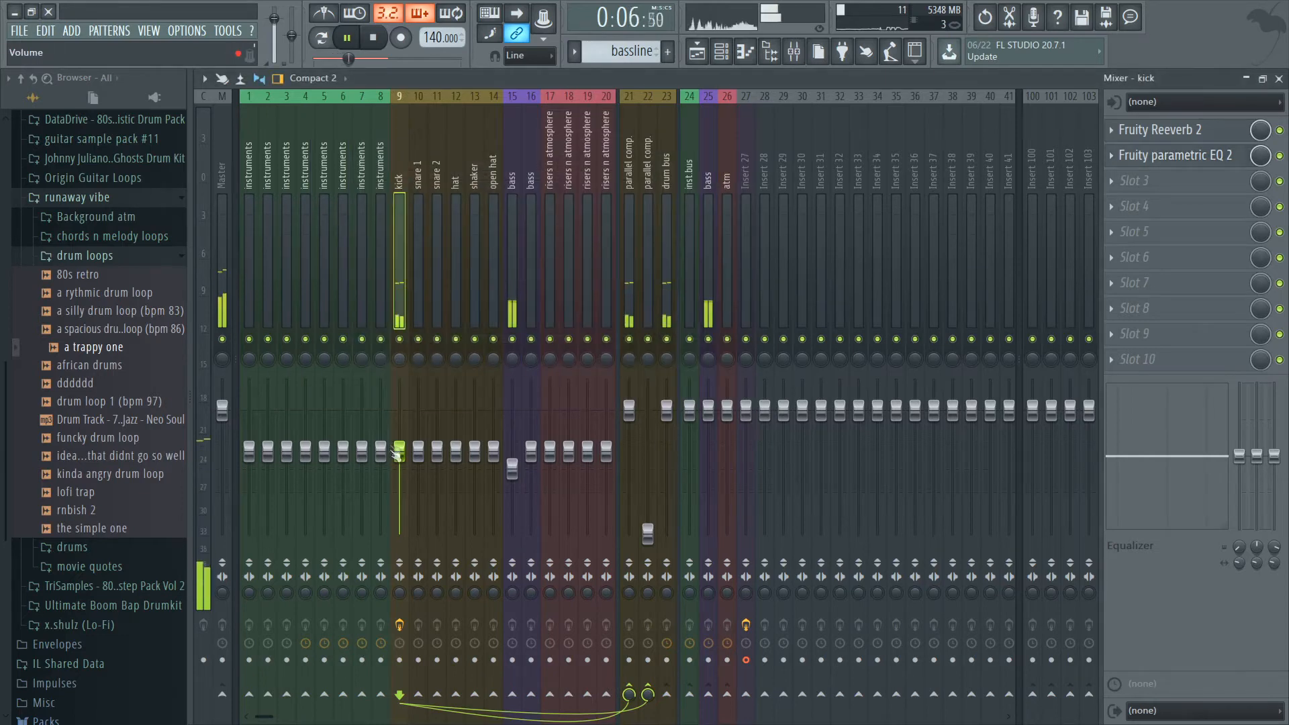
Show the playlist and delete the muted dddddd clip from track 3.
left_click(697, 51)
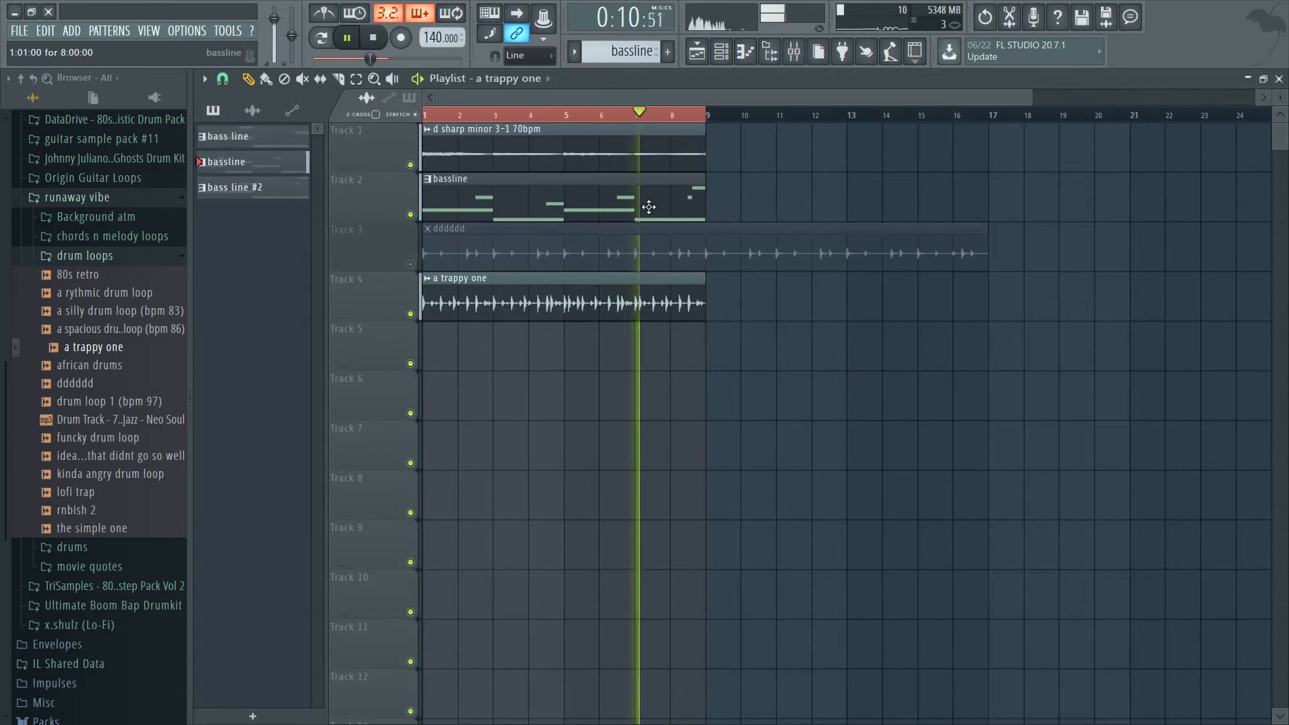
right_click(739, 258)
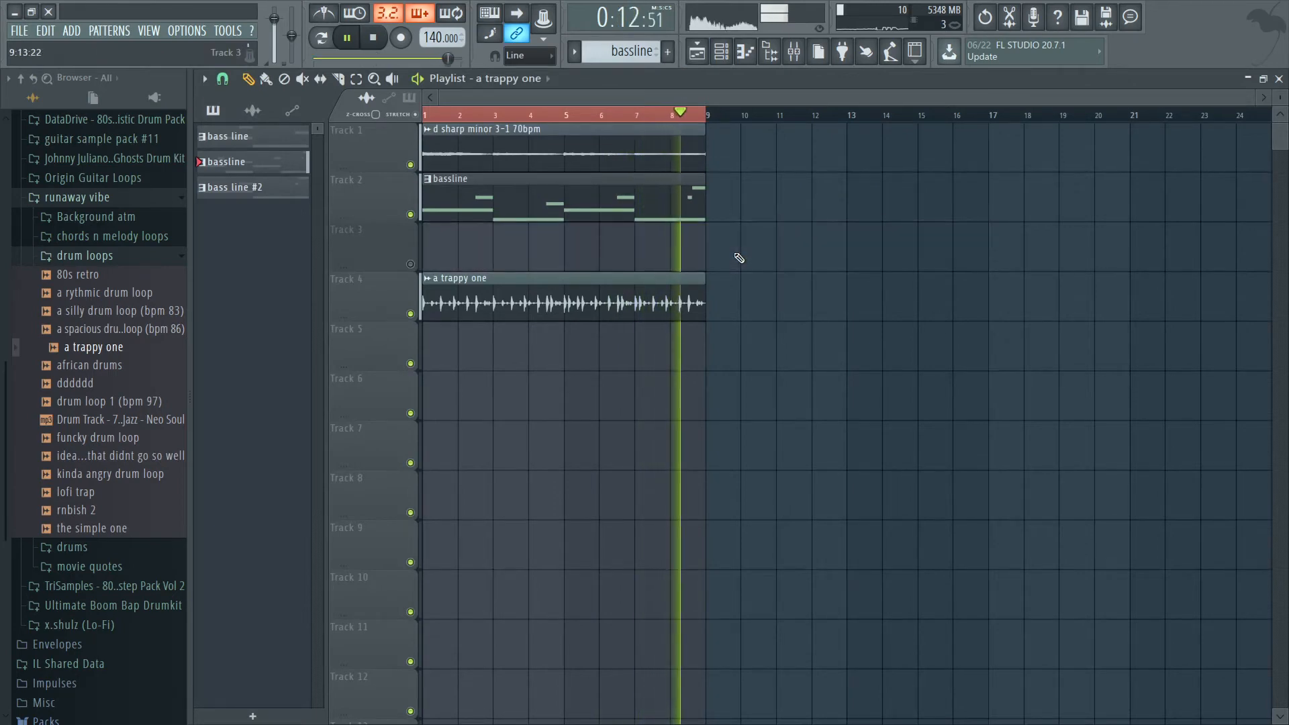
Raise the a trappy one loop's time-stretching pitch slightly in its channel settings.
double_click(614, 314)
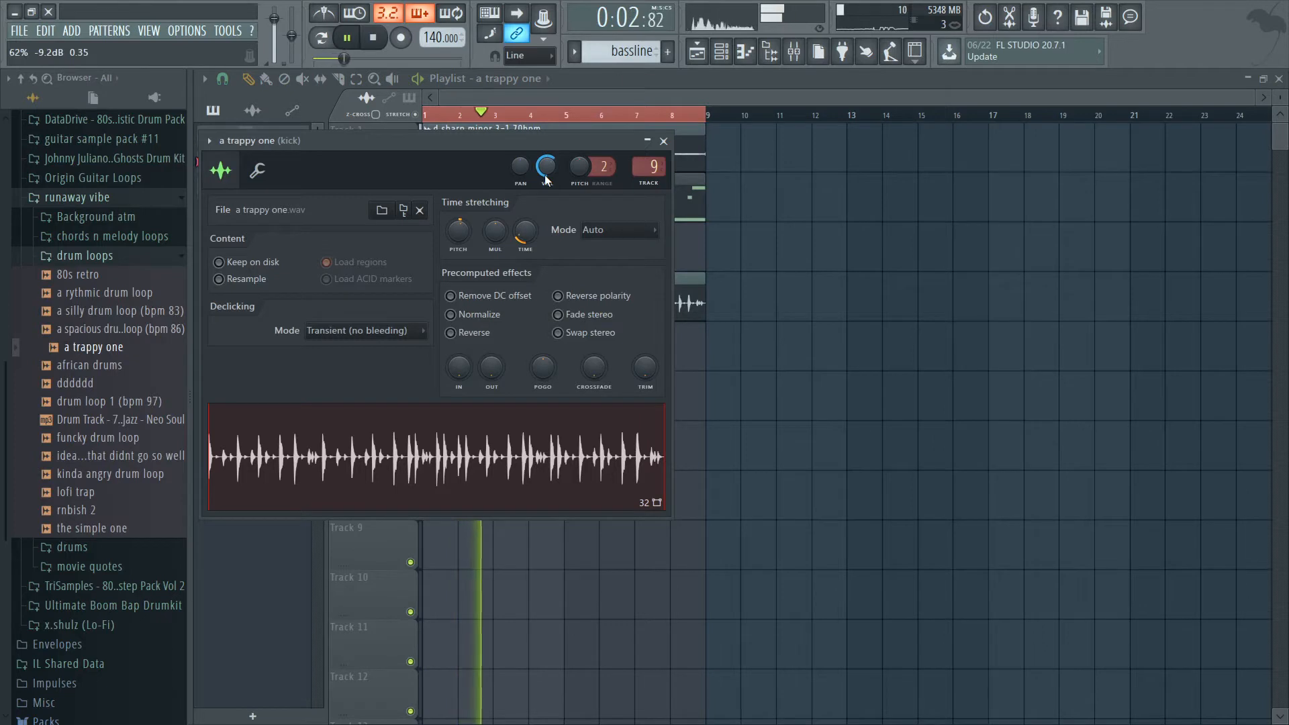
left_click_drag(450, 239, 449, 229)
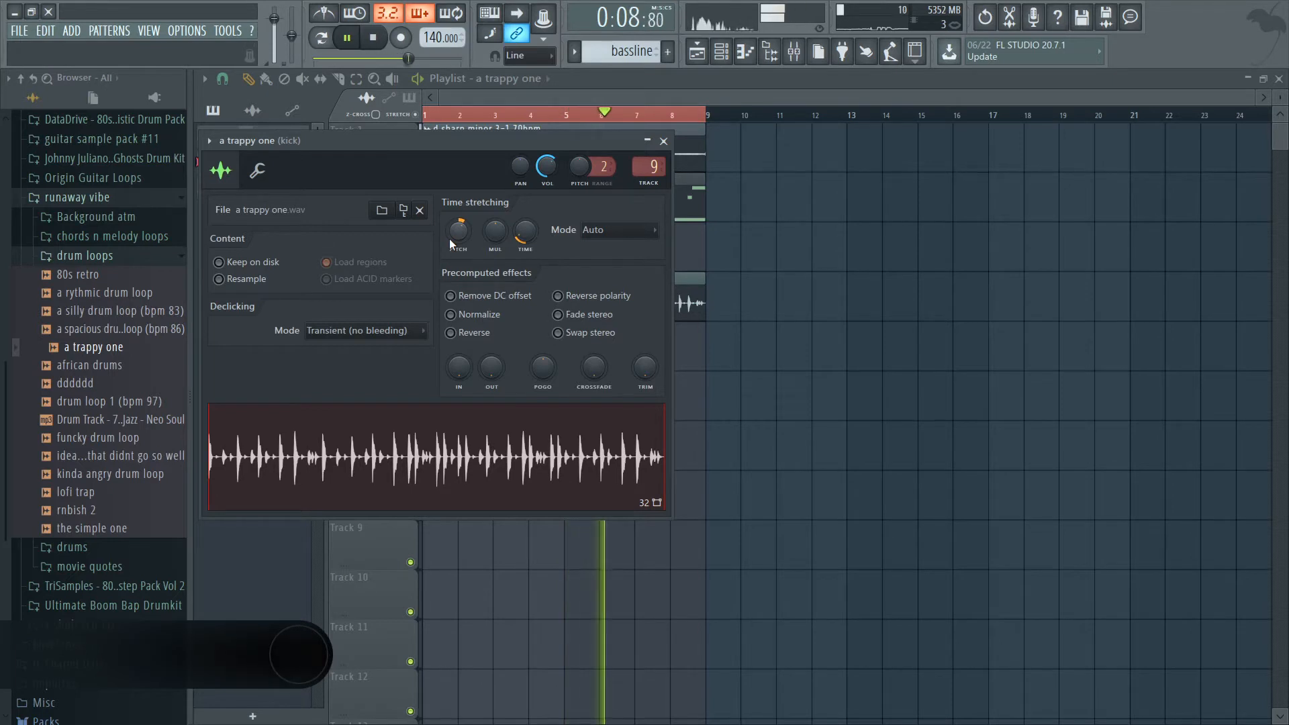
right_click(1078, 268)
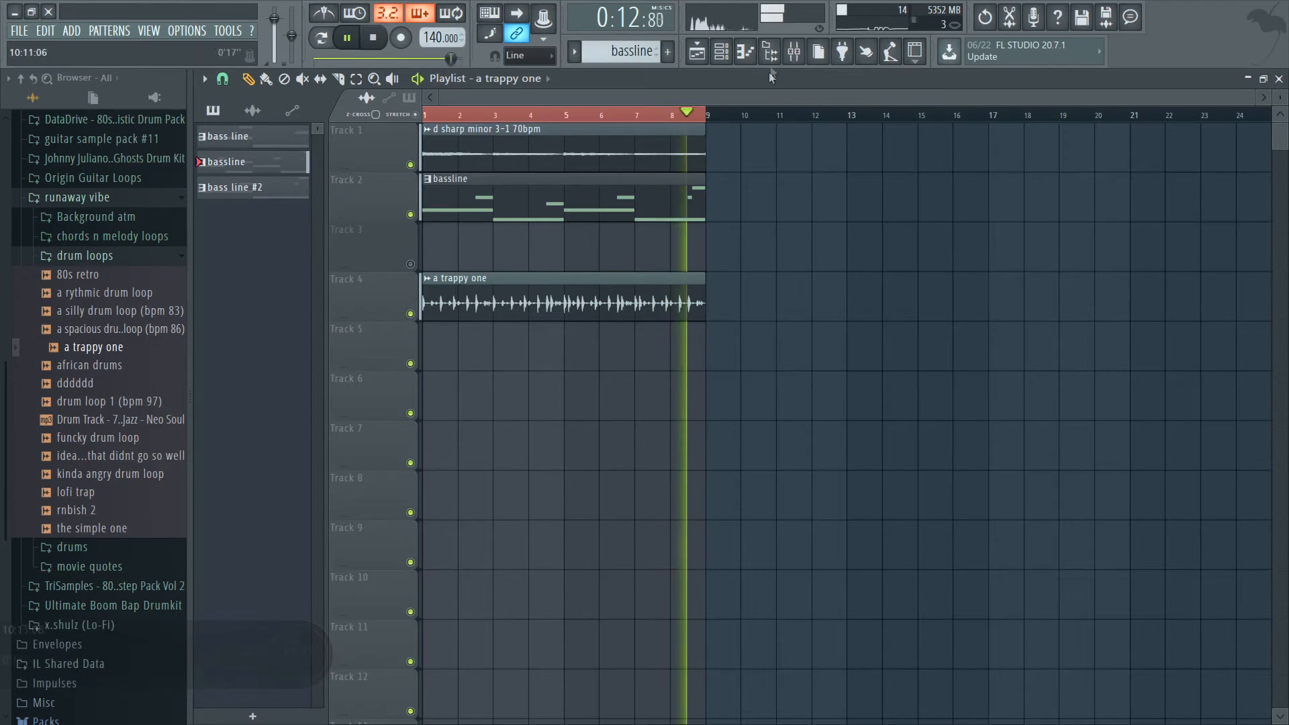
Show the channel rack with the Unsorted channel group.
left_click(794, 52)
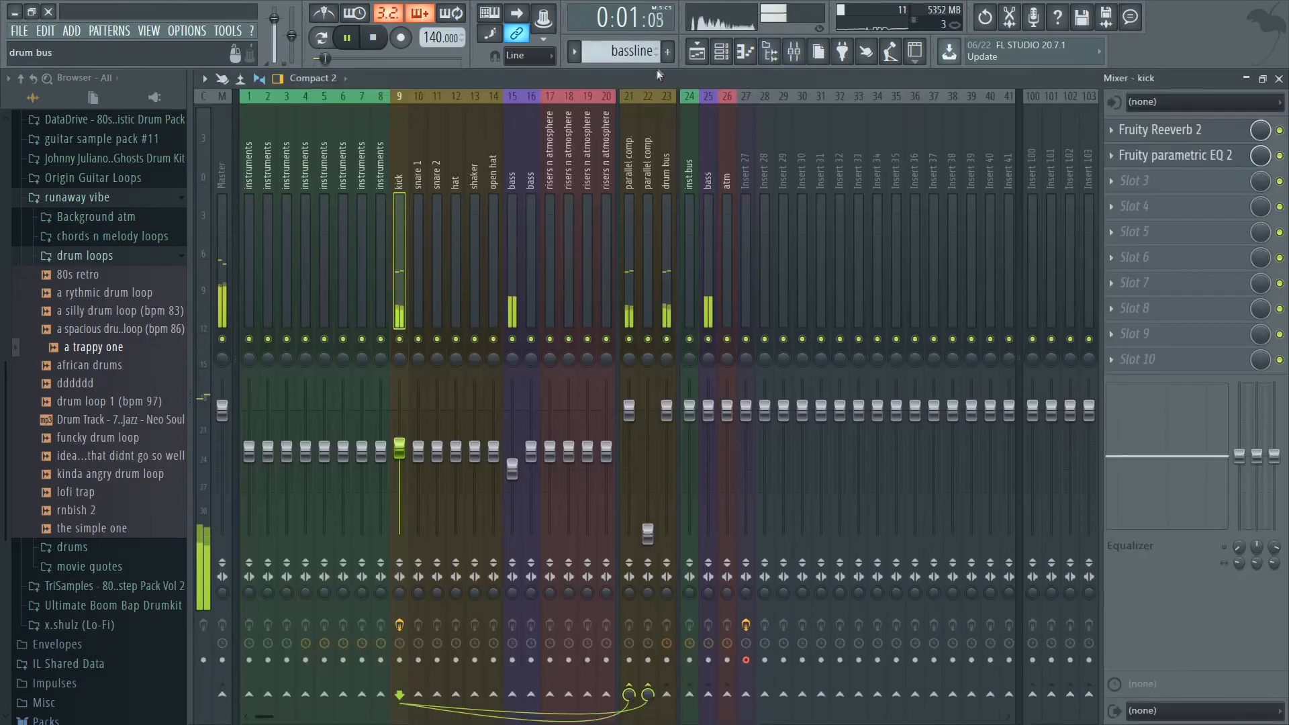
left_click(720, 51)
left_click(524, 217)
left_click(437, 258)
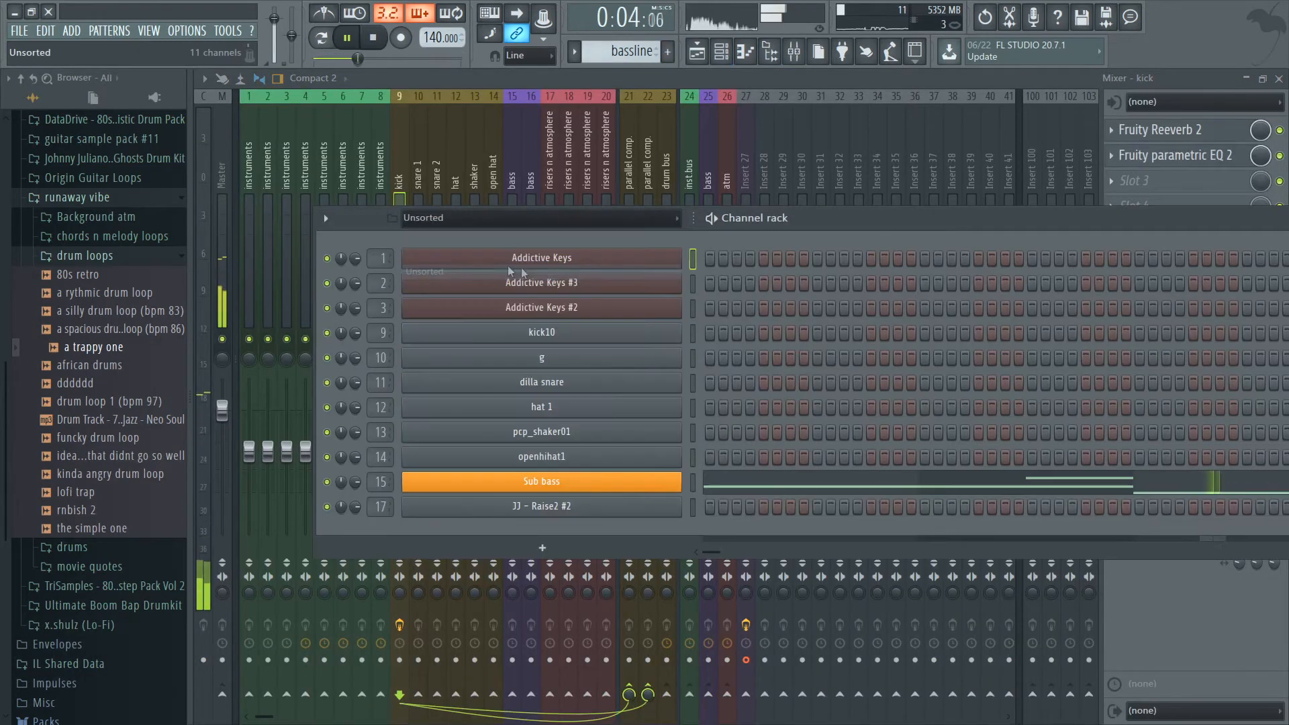
Return to the playlist, stop playback and move the bassline clip from track 2 down to track 3.
left_click(697, 52)
key("space")
left_click_drag(456, 195, 452, 245)
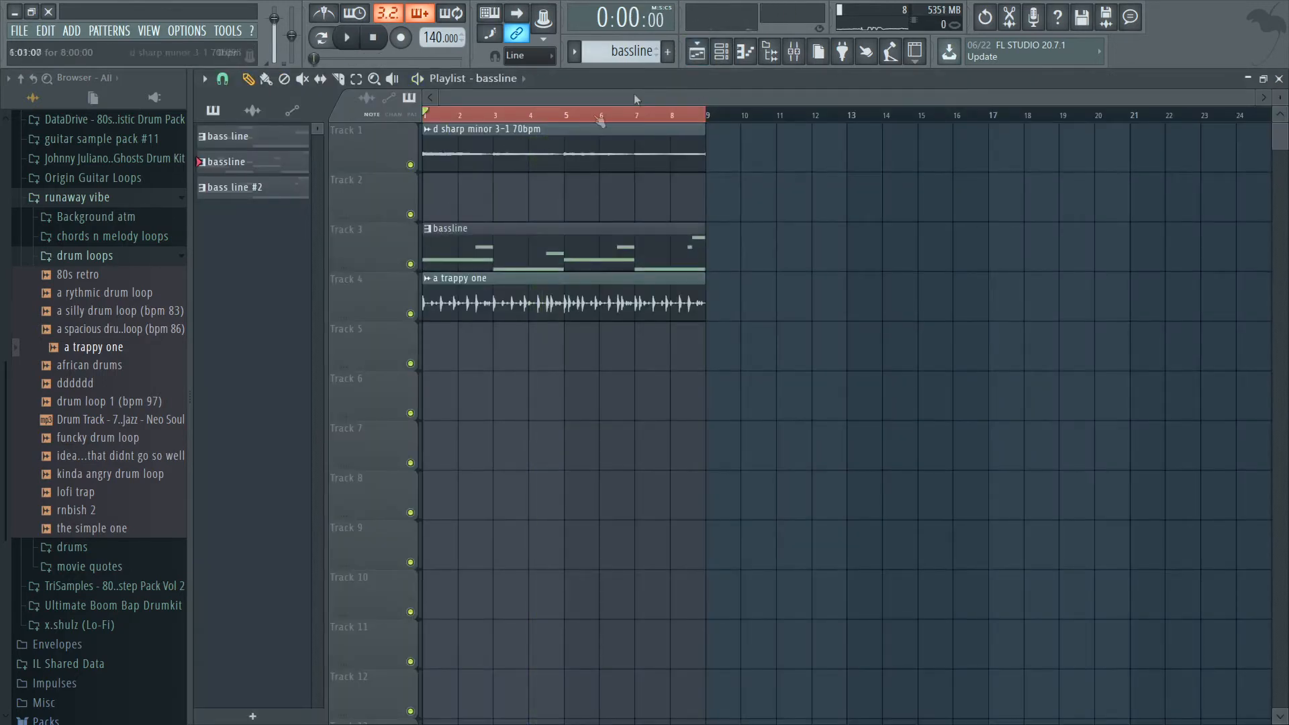
Create a new pattern named chords and place it at bar 1 of playlist track 2.
left_click(667, 51)
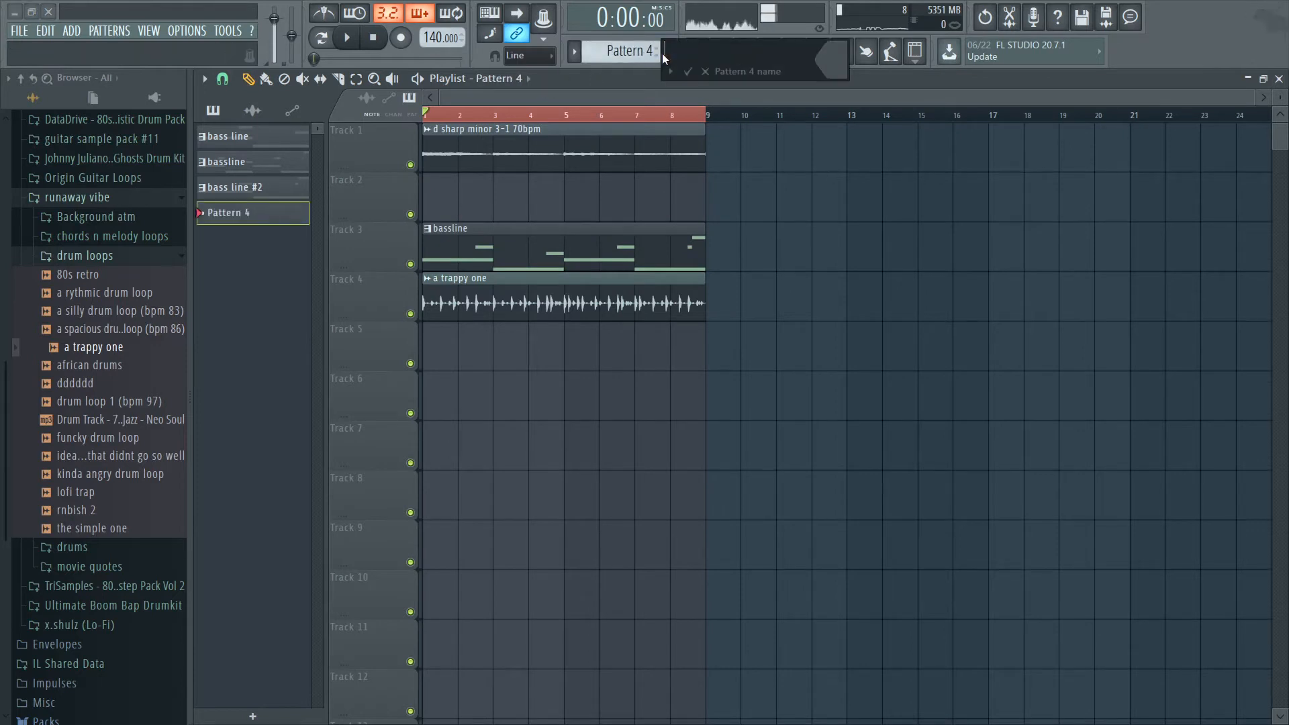
type("chords")
key("Return")
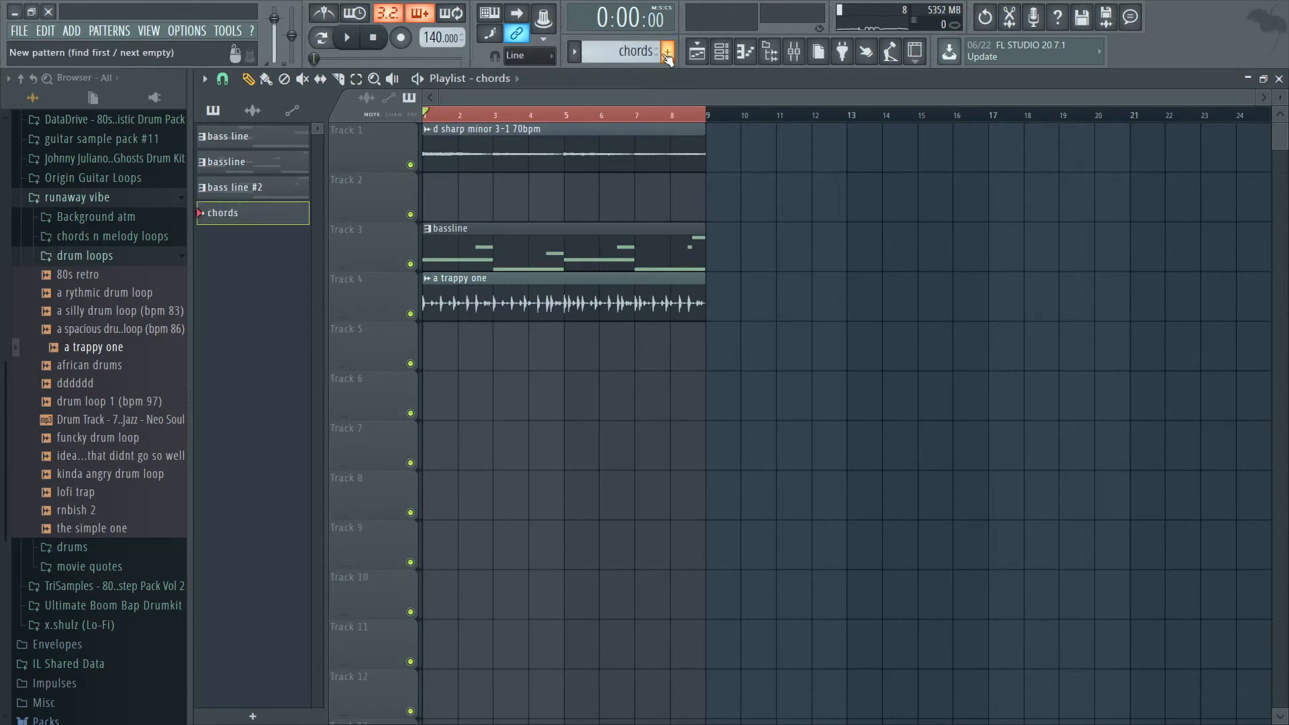
key("space")
left_click(439, 195)
Stop playback and open the first Addictive Keys channel in the piano roll for the chords pattern.
left_click(722, 52)
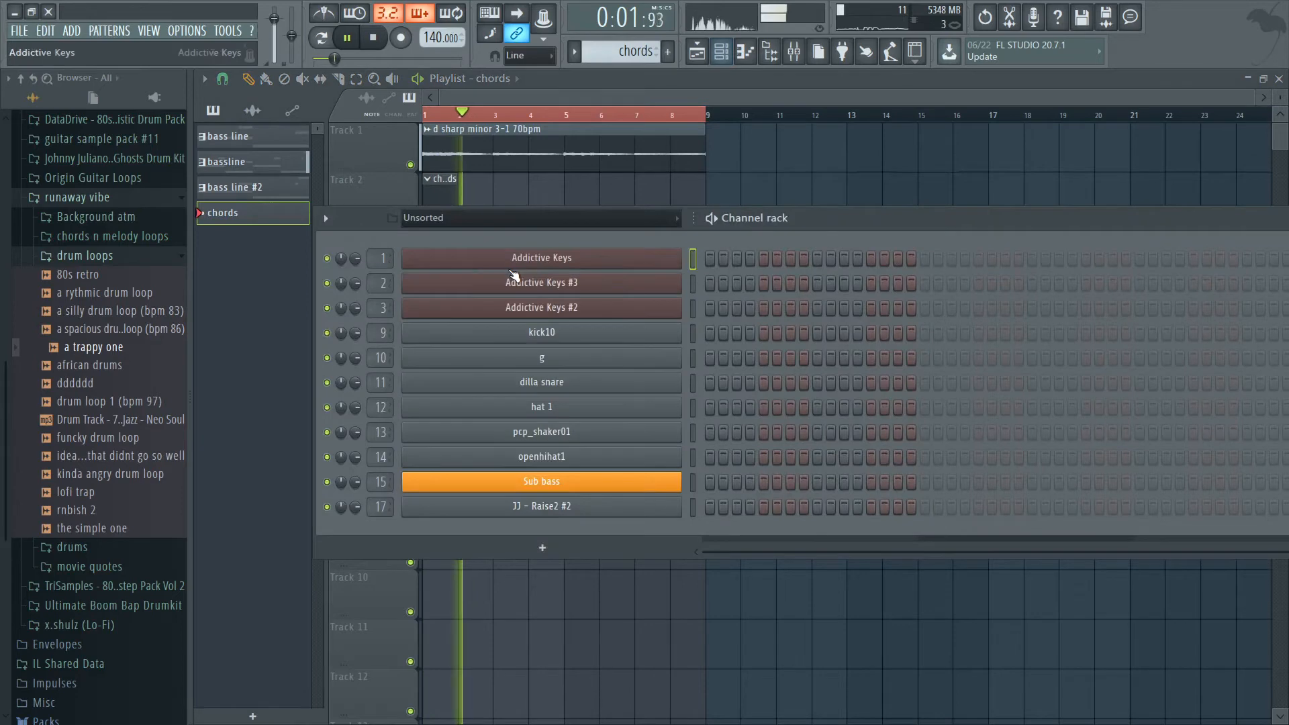
key("space")
right_click(580, 264)
left_click(677, 266)
right_click(663, 263)
left_click(696, 259)
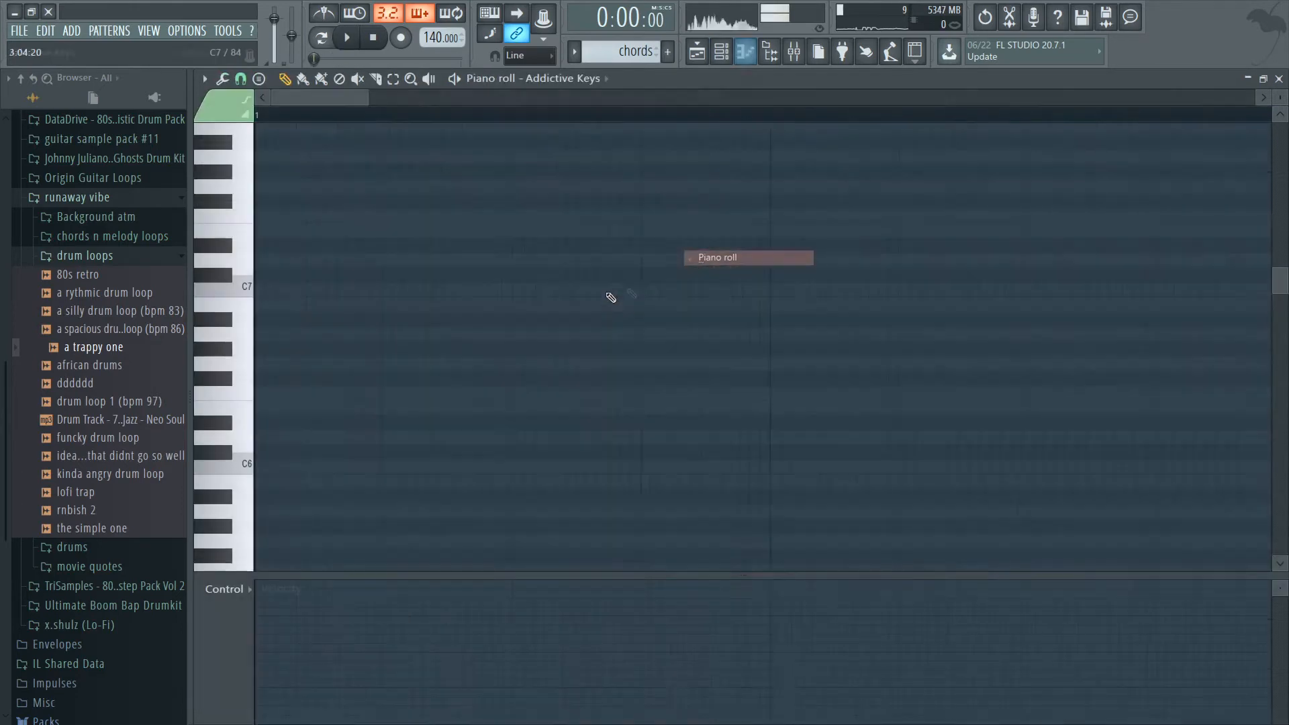
Draw a one-bar F#5 note at bar 1 and a one-bar D#5 note at bar 3.
scroll(409, 321, "down", 3)
scroll(325, 323, "up", 1)
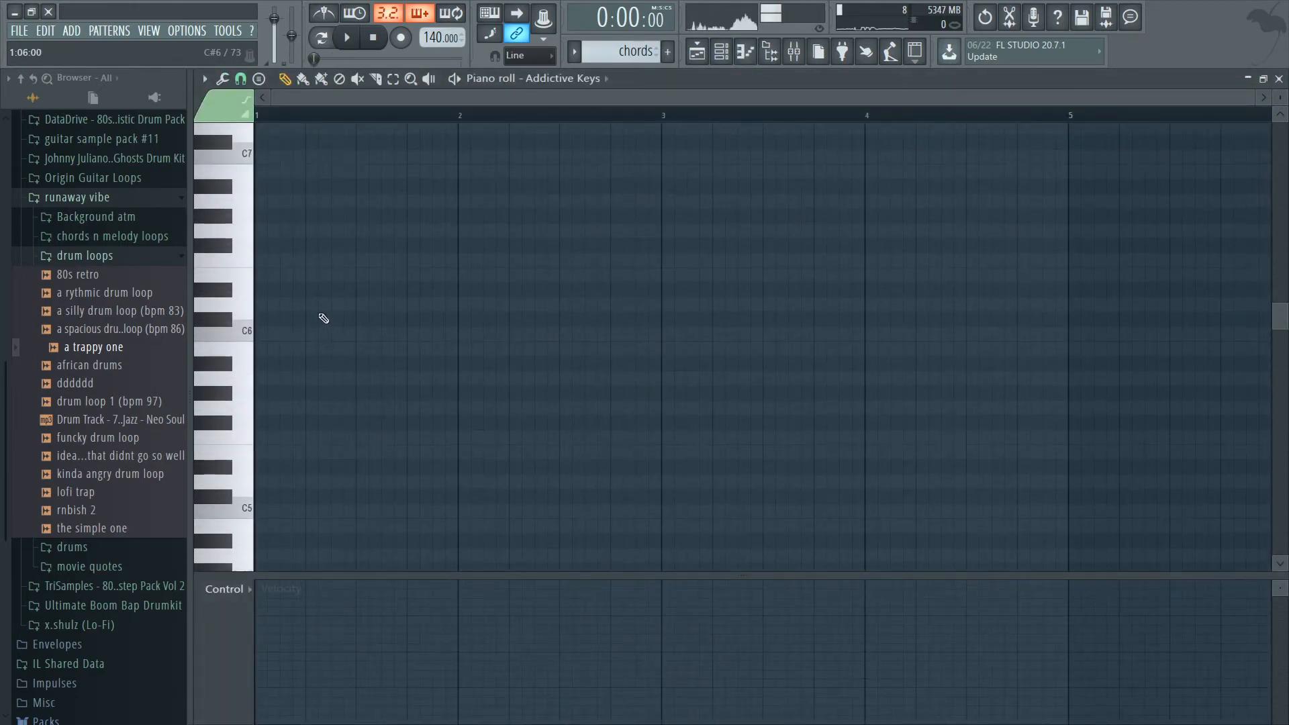
left_click(284, 422)
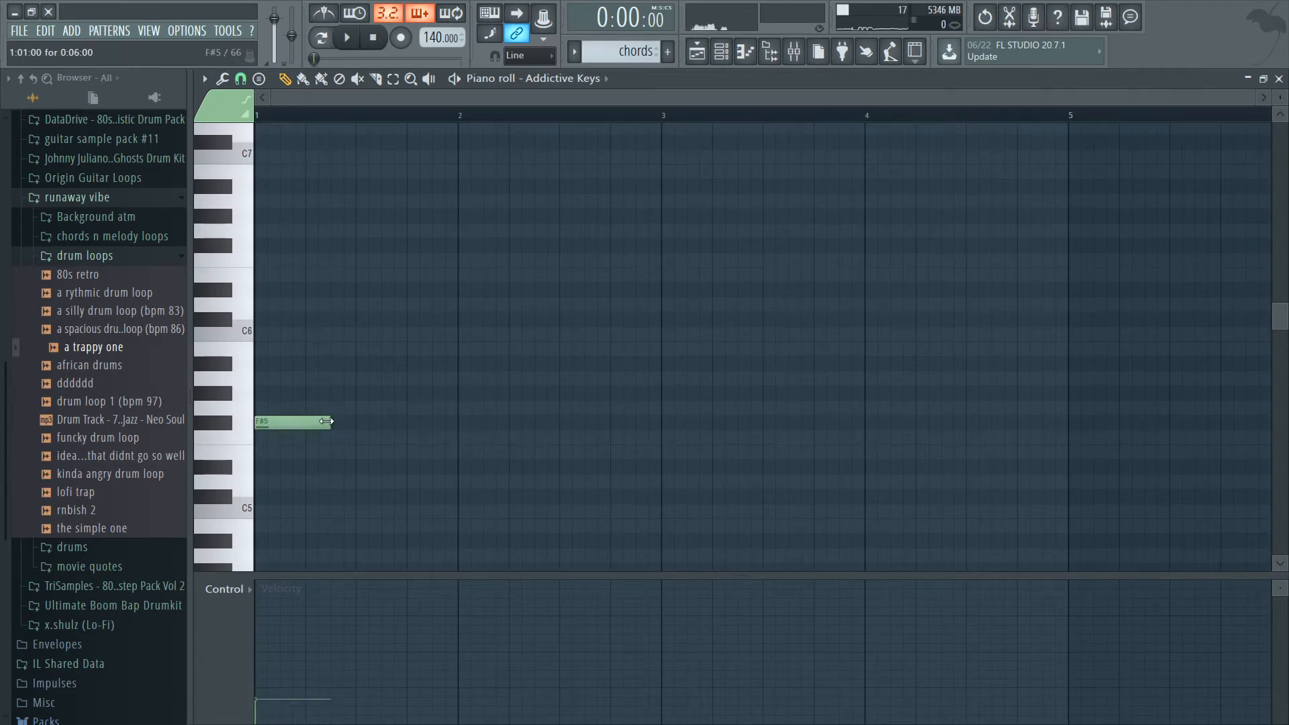
left_click_drag(327, 421, 430, 427)
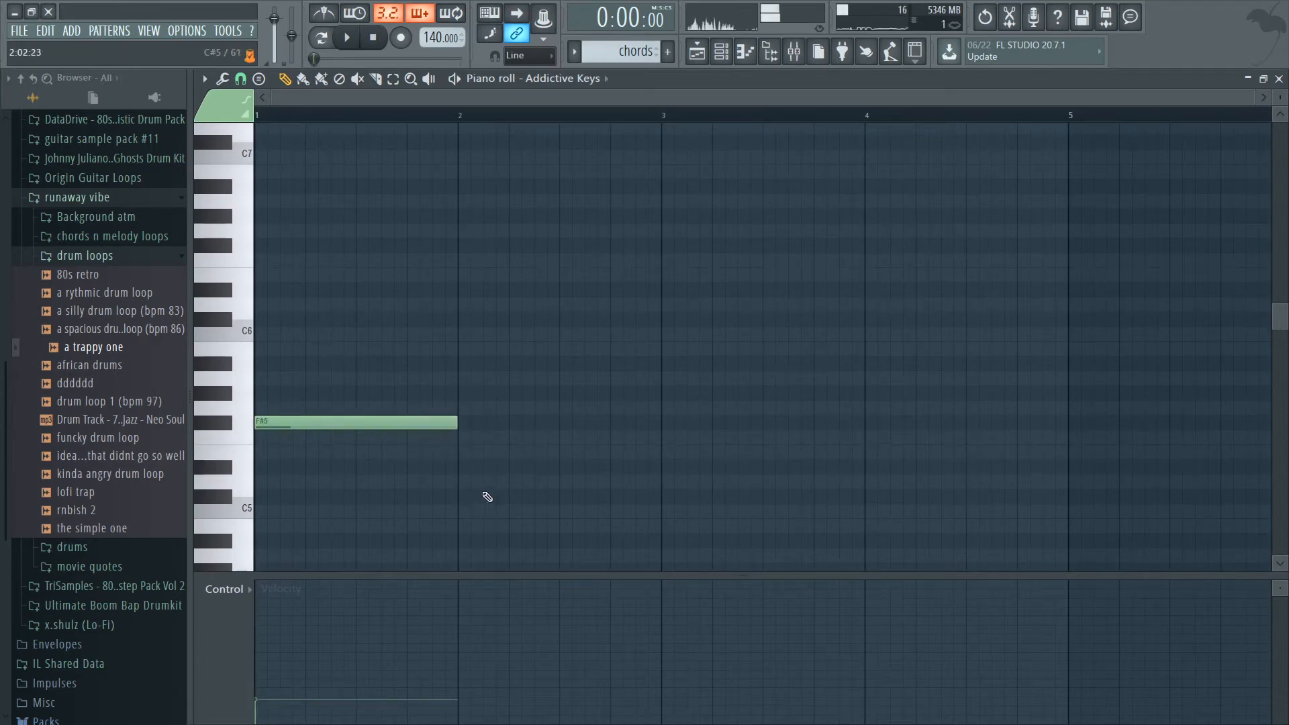
left_click(675, 468)
key("space")
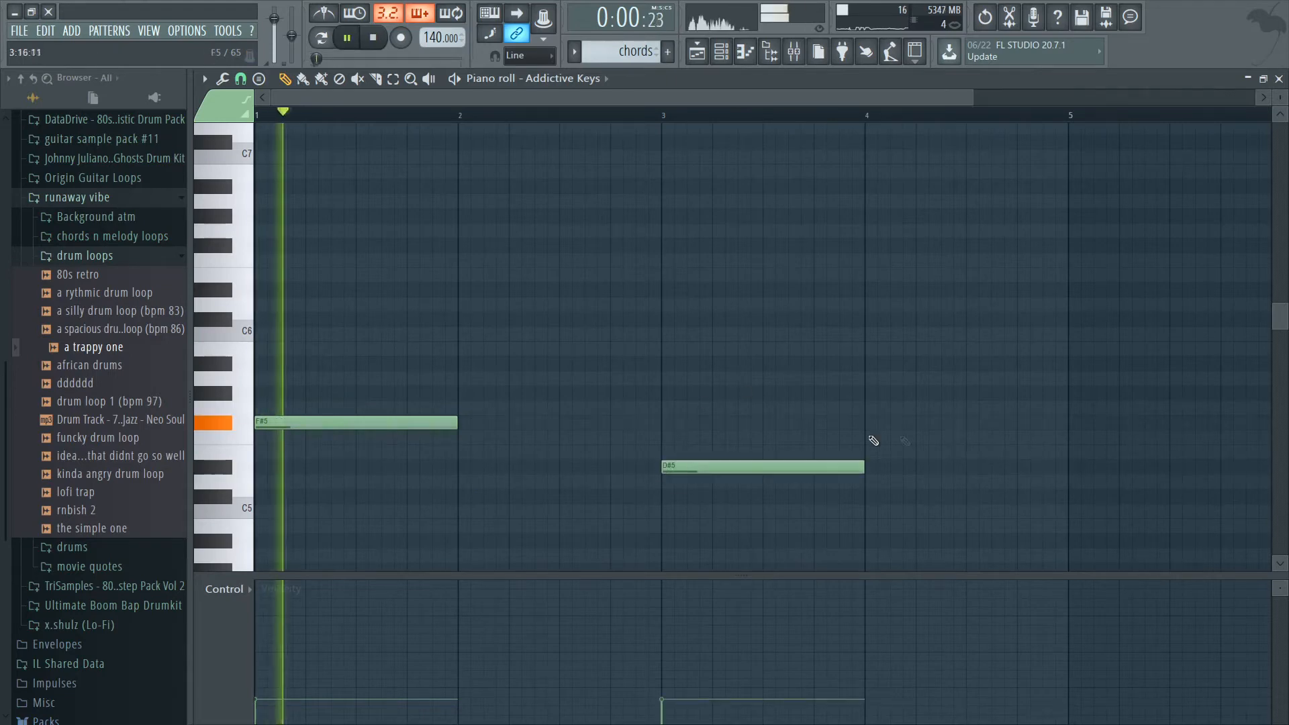
Extend the F#5 and D#5 notes to two bars each with legato against a temporary D#5 note at bar 5, and delete that note.
left_click(1065, 467)
key("ctrl+l")
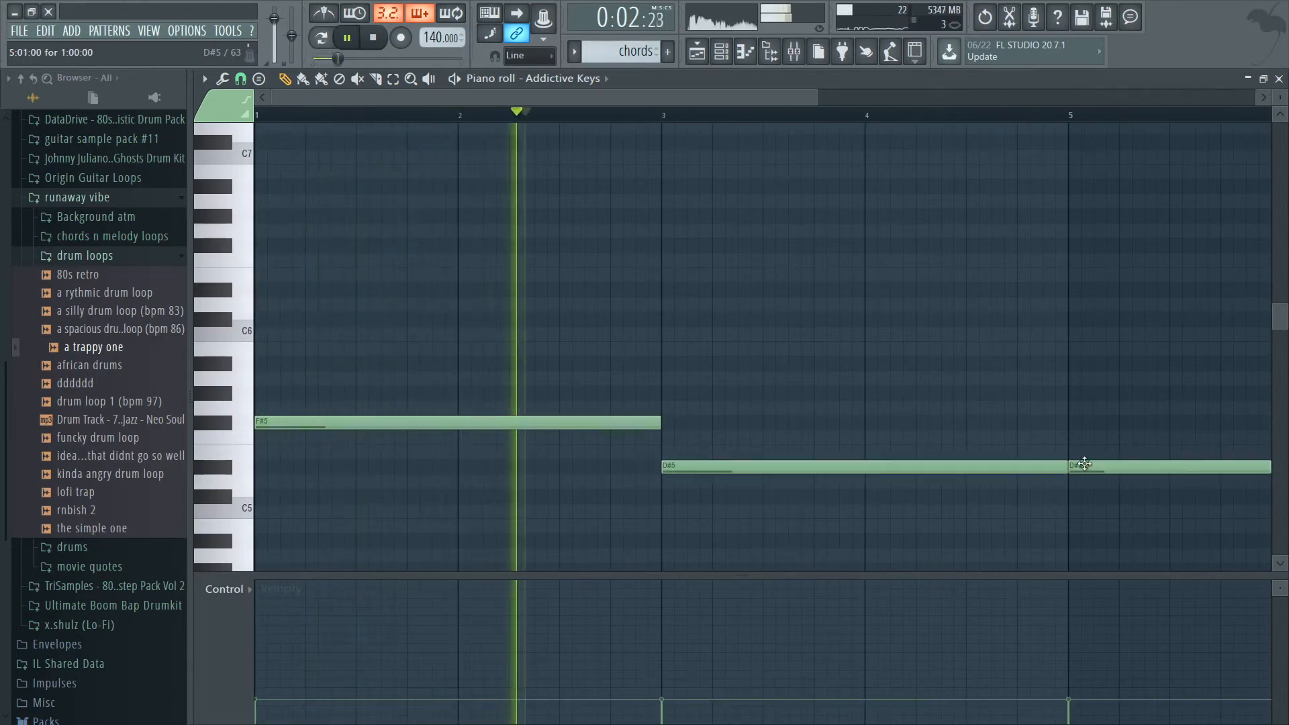
right_click(1085, 465)
key("space")
Raise the velocities of the F#5 and D#5 notes.
mouse_move(675, 641)
left_mouse_down()
mouse_move(377, 664)
mouse_move(665, 633)
mouse_move(505, 664)
left_mouse_up()
mouse_move(307, 631)
left_mouse_down()
mouse_move(429, 641)
mouse_move(718, 624)
left_mouse_up()
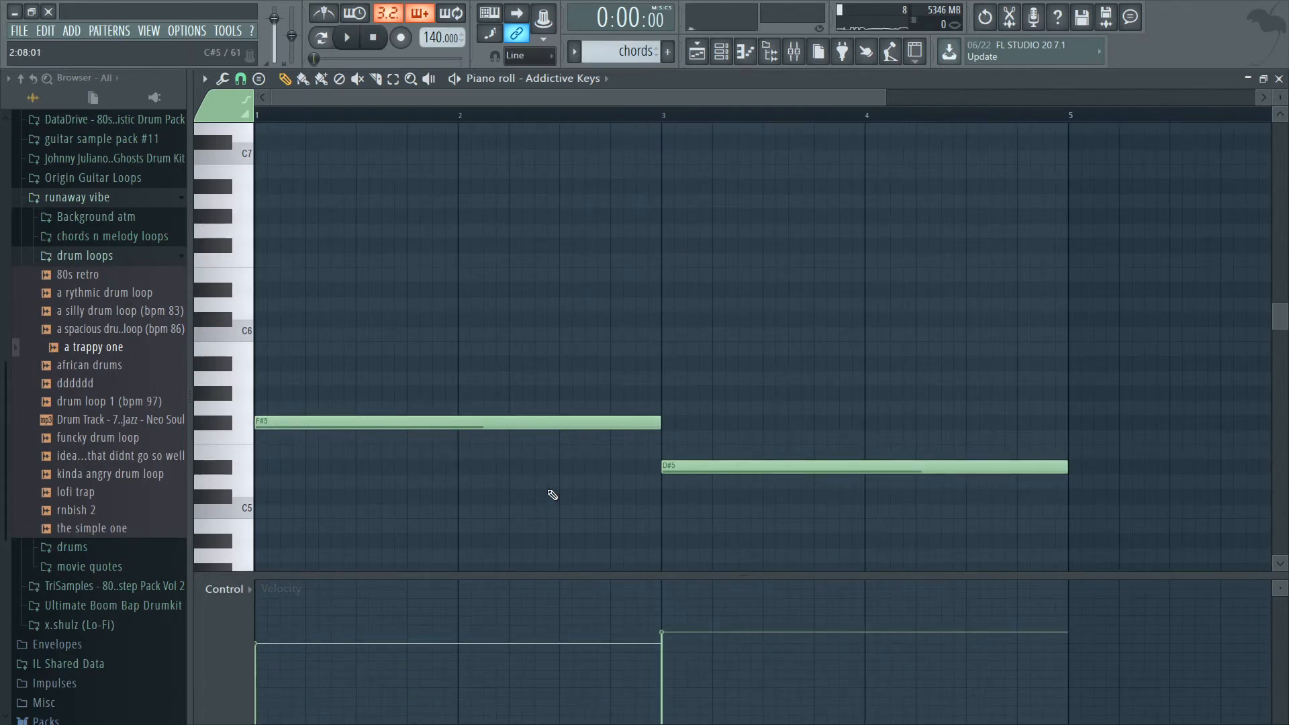
Duplicate the F#5 and D#5 notes with the copies raised four semitones, to A#5 and G5.
key("ctrl+a")
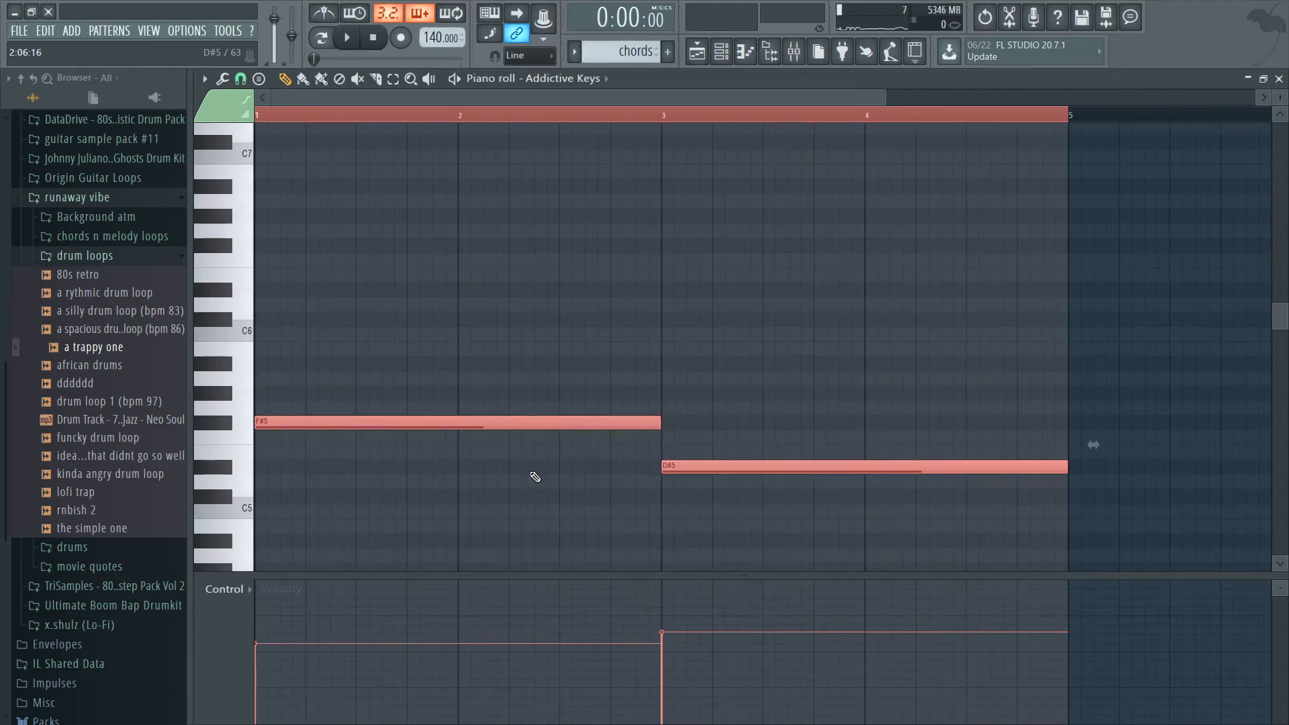
key("shift+Right")
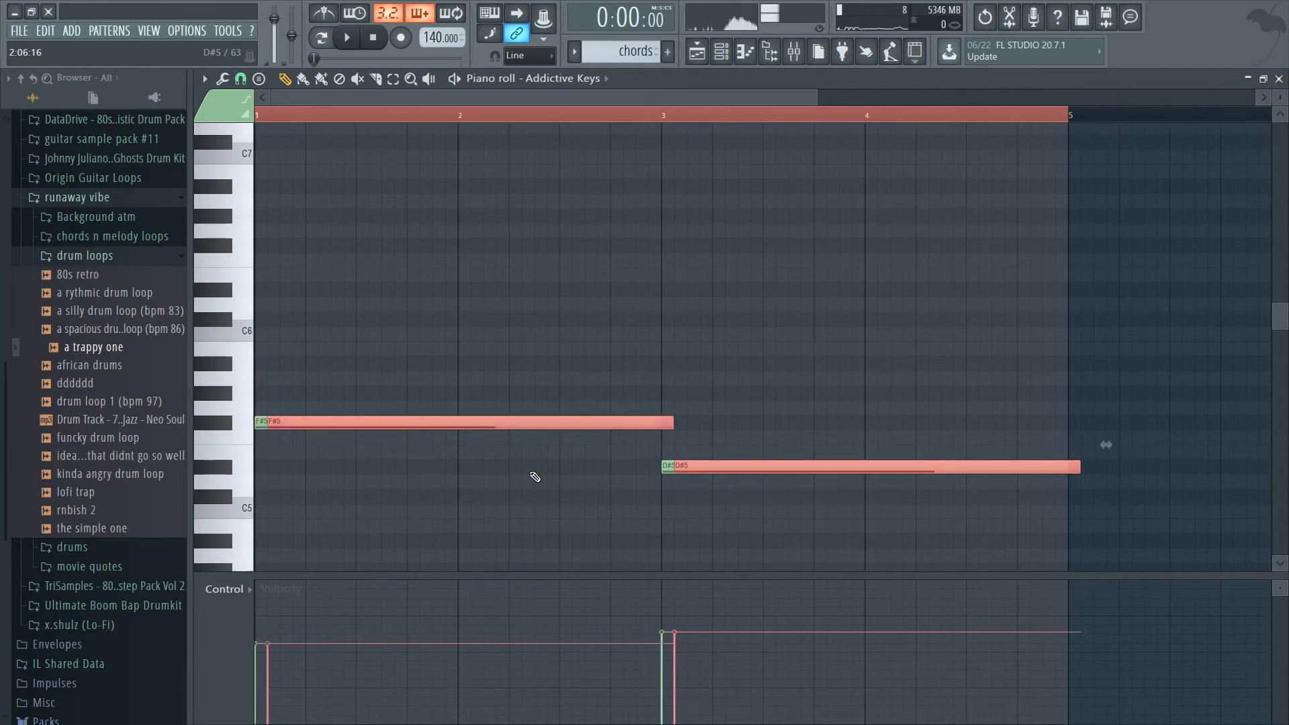
key("shift+Left")
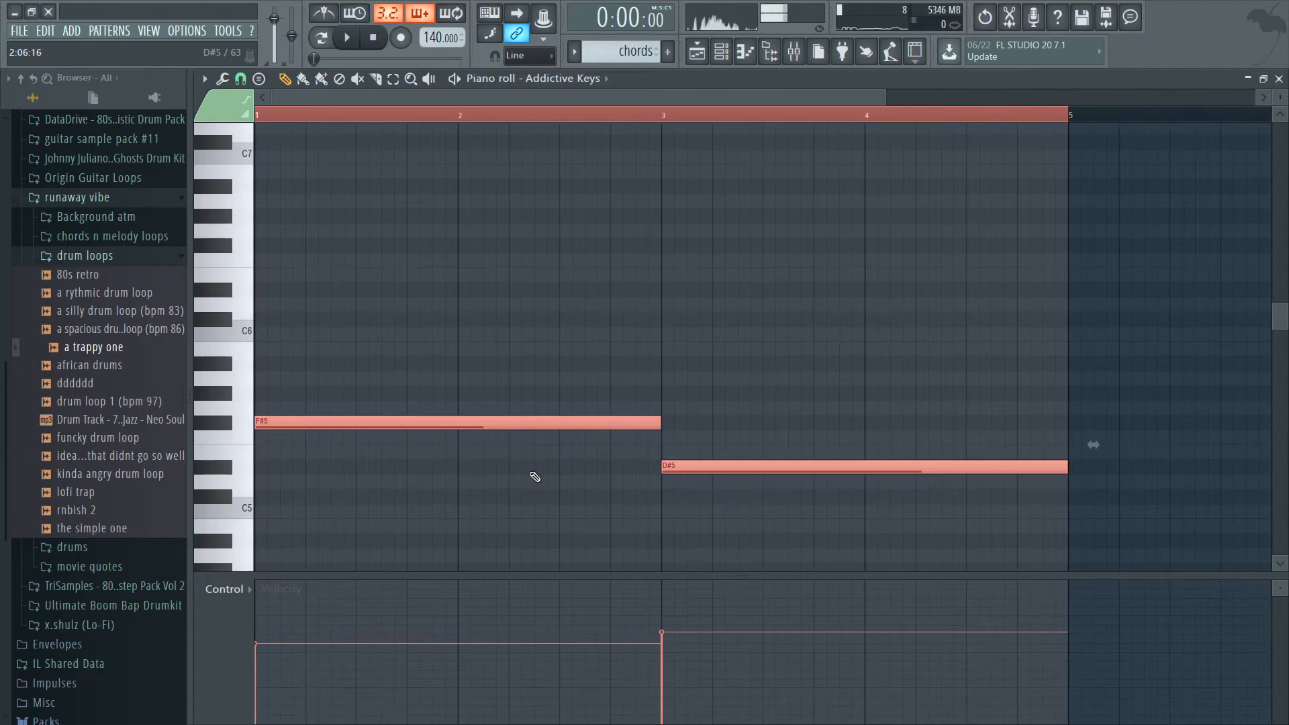
key("shift+Up")
key("shift+Up")
key("shift+Up")
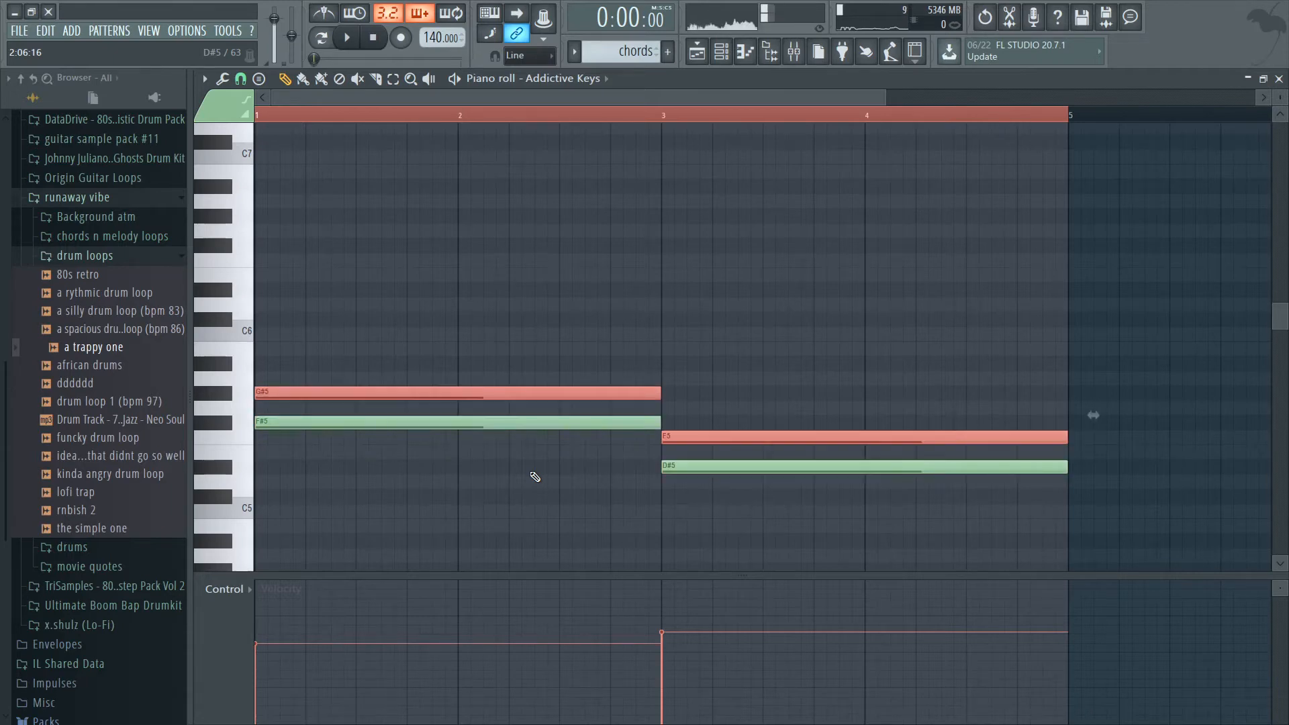
key("space")
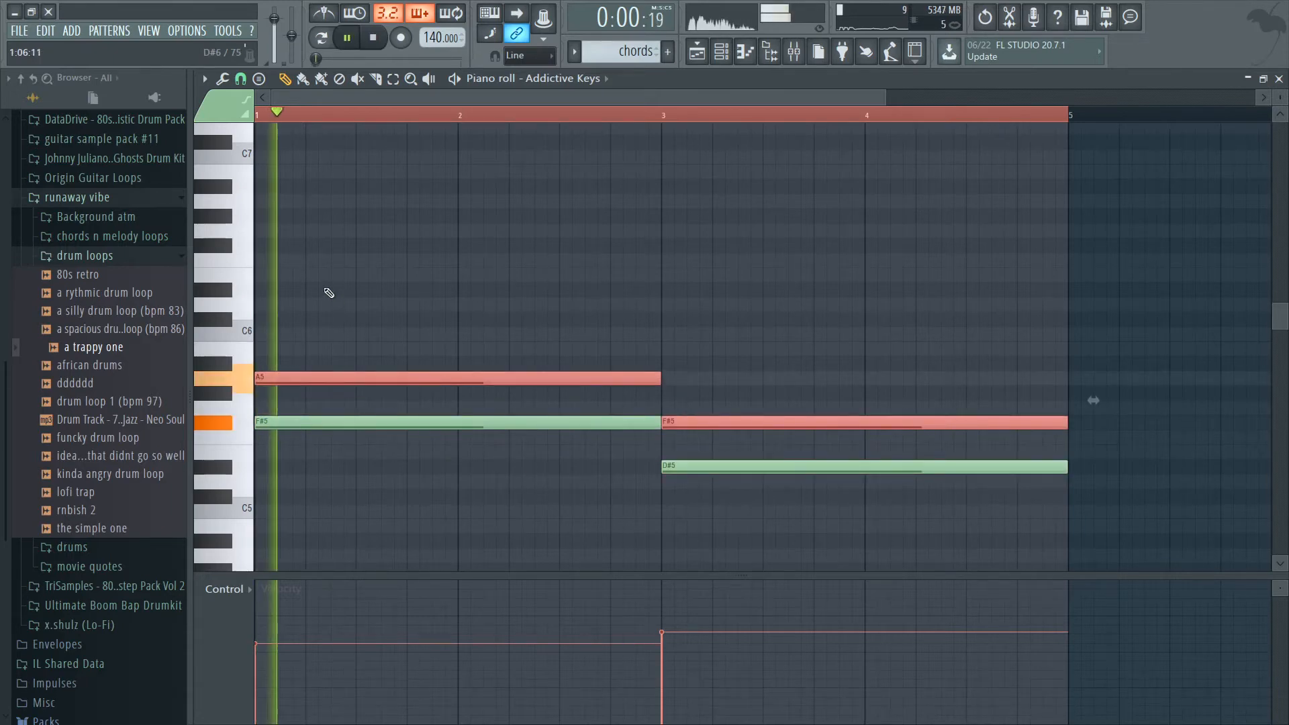
key("shift+Up")
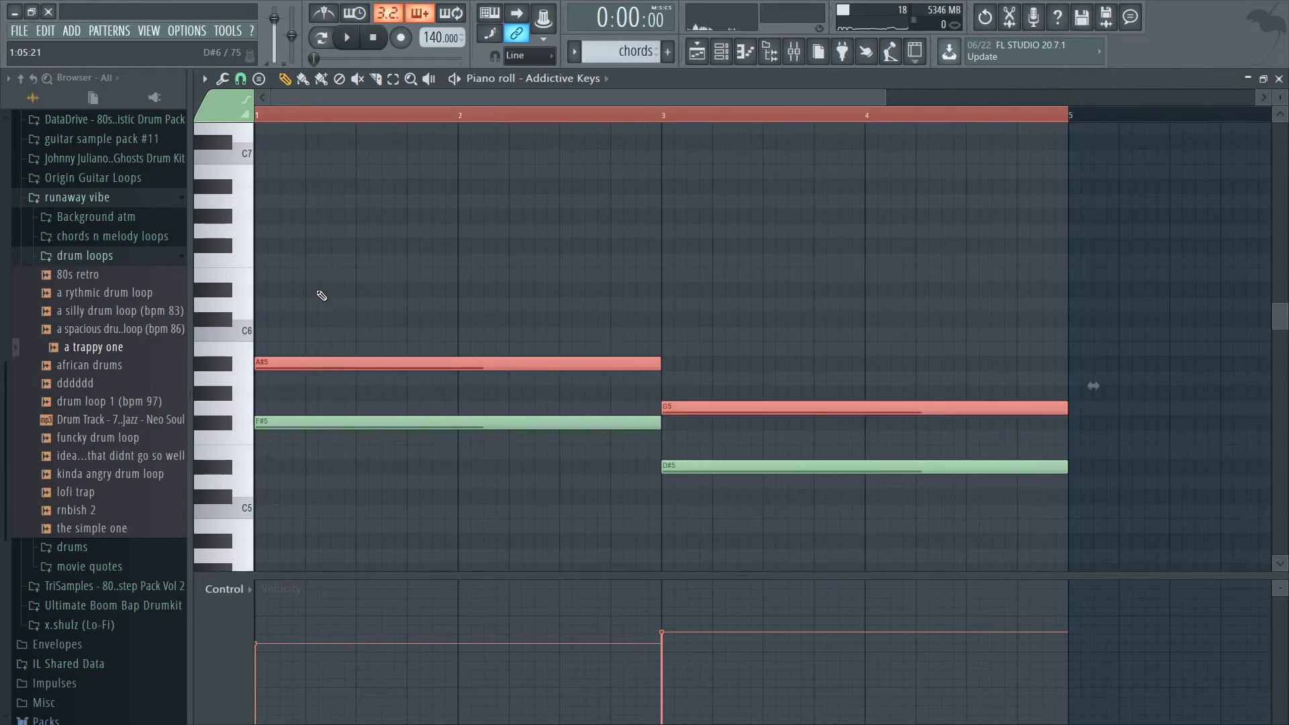
Duplicate the A#5 and G5 notes with the copies raised three semitones, to C#6 and A#5, and clear the selection.
key("shift+Right")
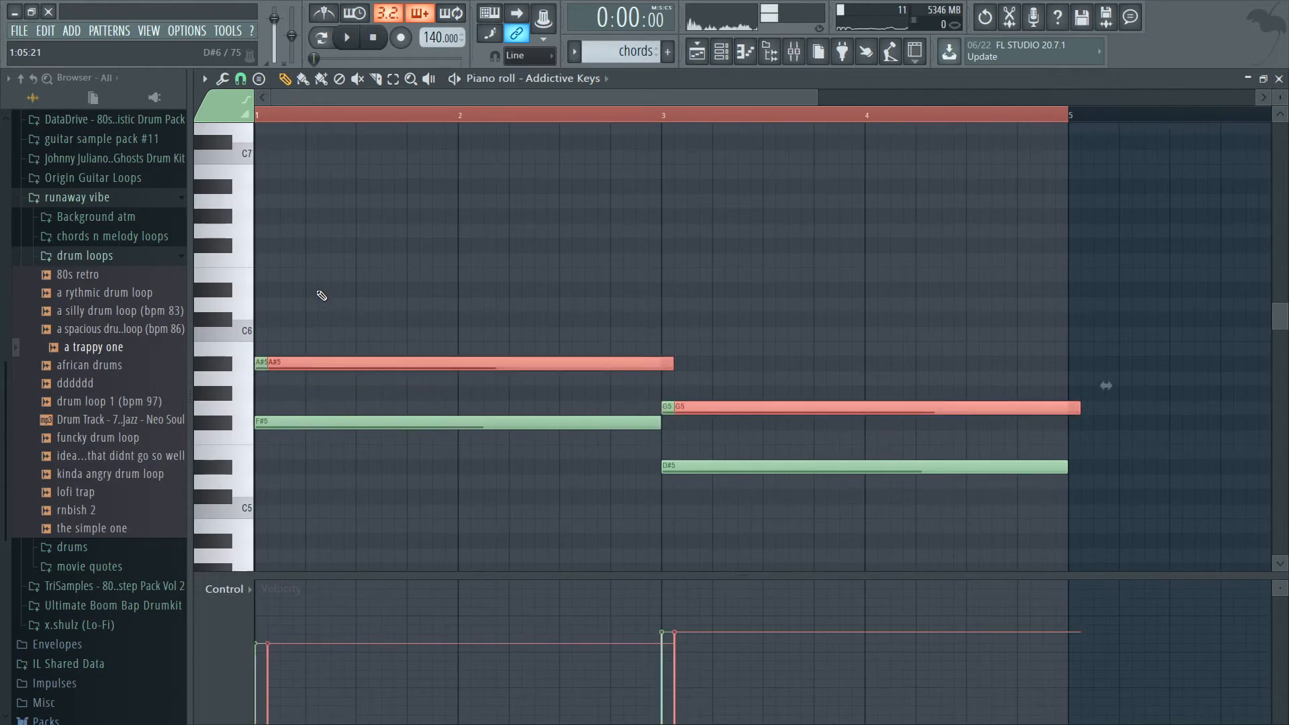
key("shift+Left")
key("shift+Up")
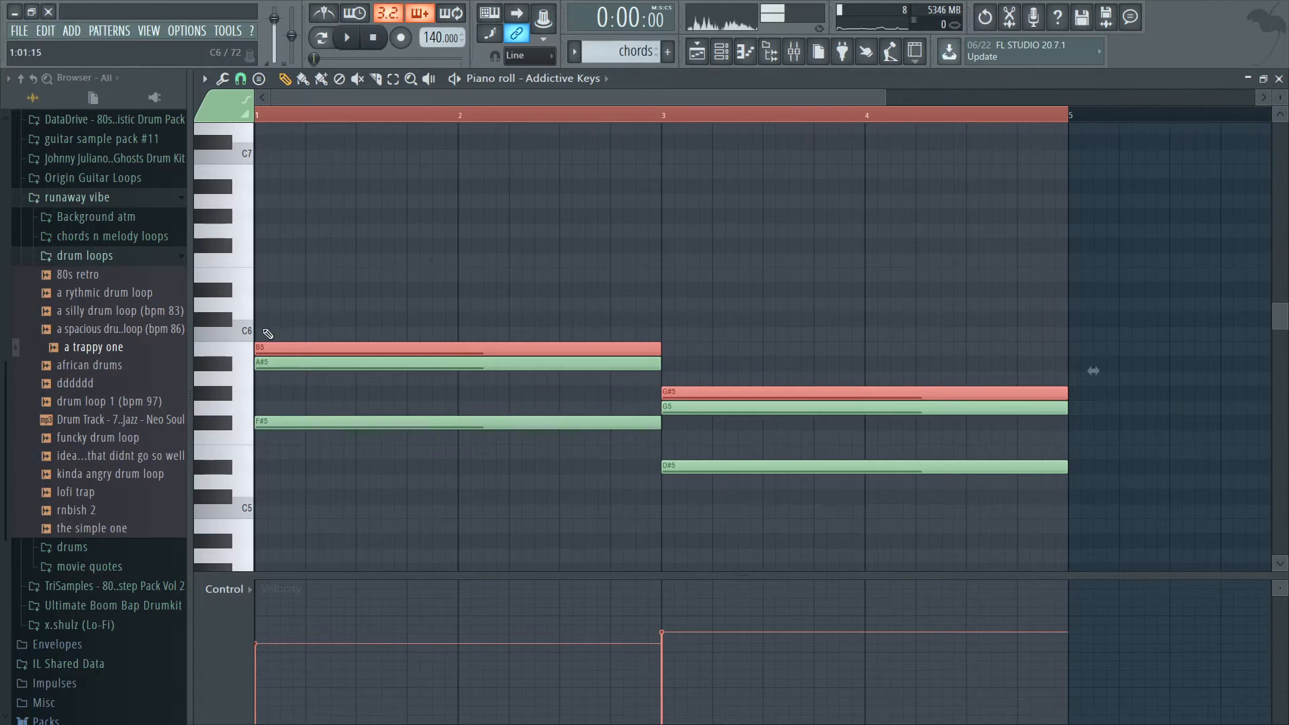
key("Up")
key("Up")
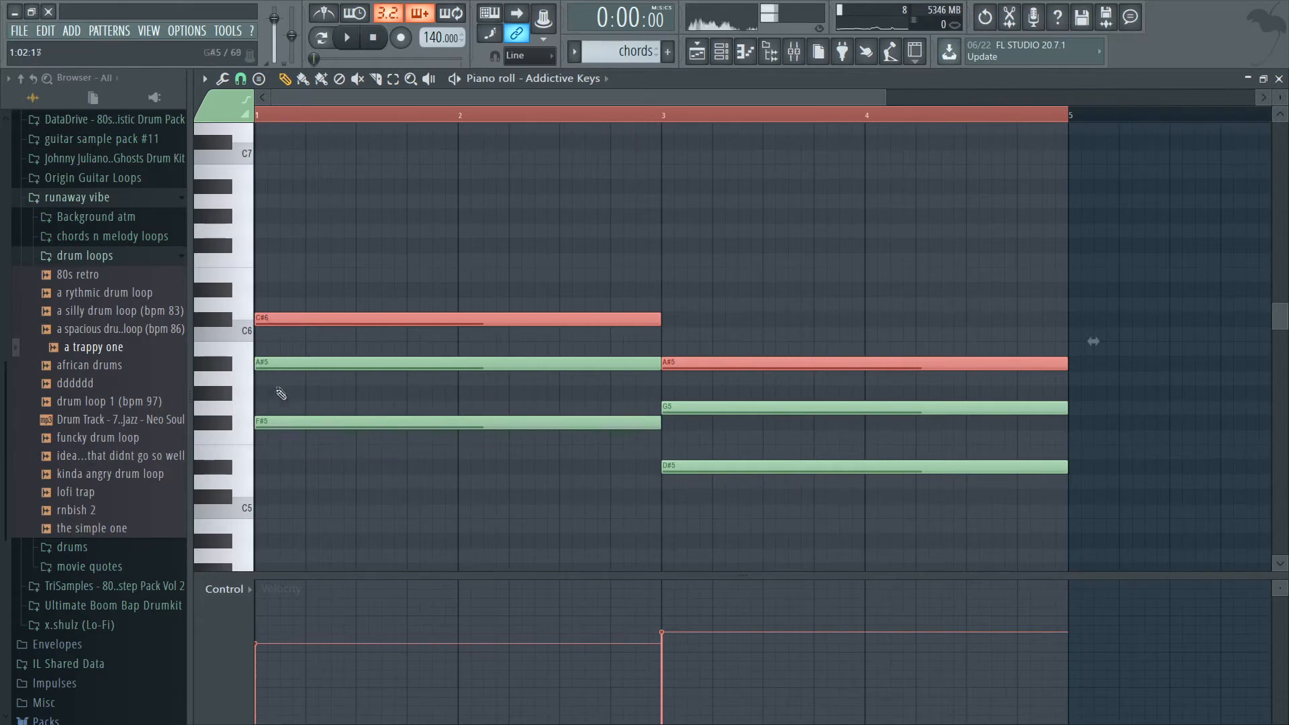
left_click(309, 260)
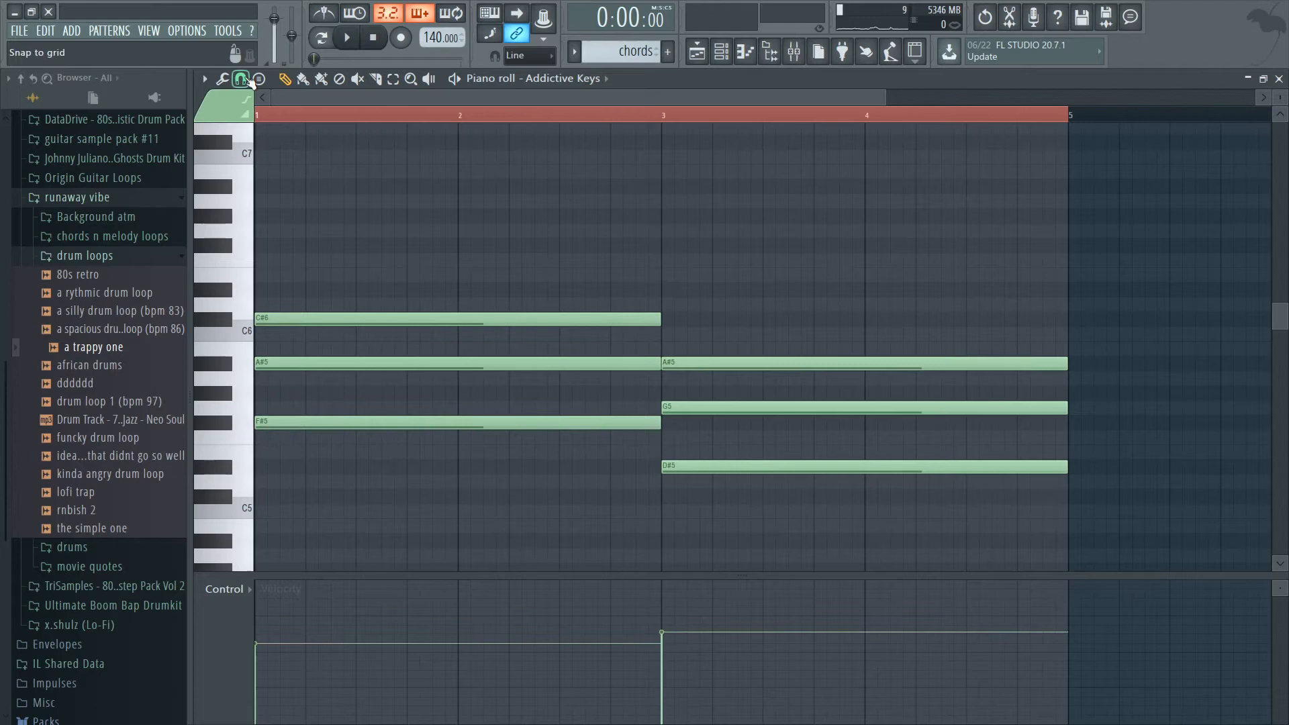
Play the chords and lower the G5 note at bar 3 to F#5.
key("space")
key("space")
mouse_move(275, 363)
left_mouse_down()
mouse_move(271, 378)
mouse_move(280, 363)
left_mouse_up()
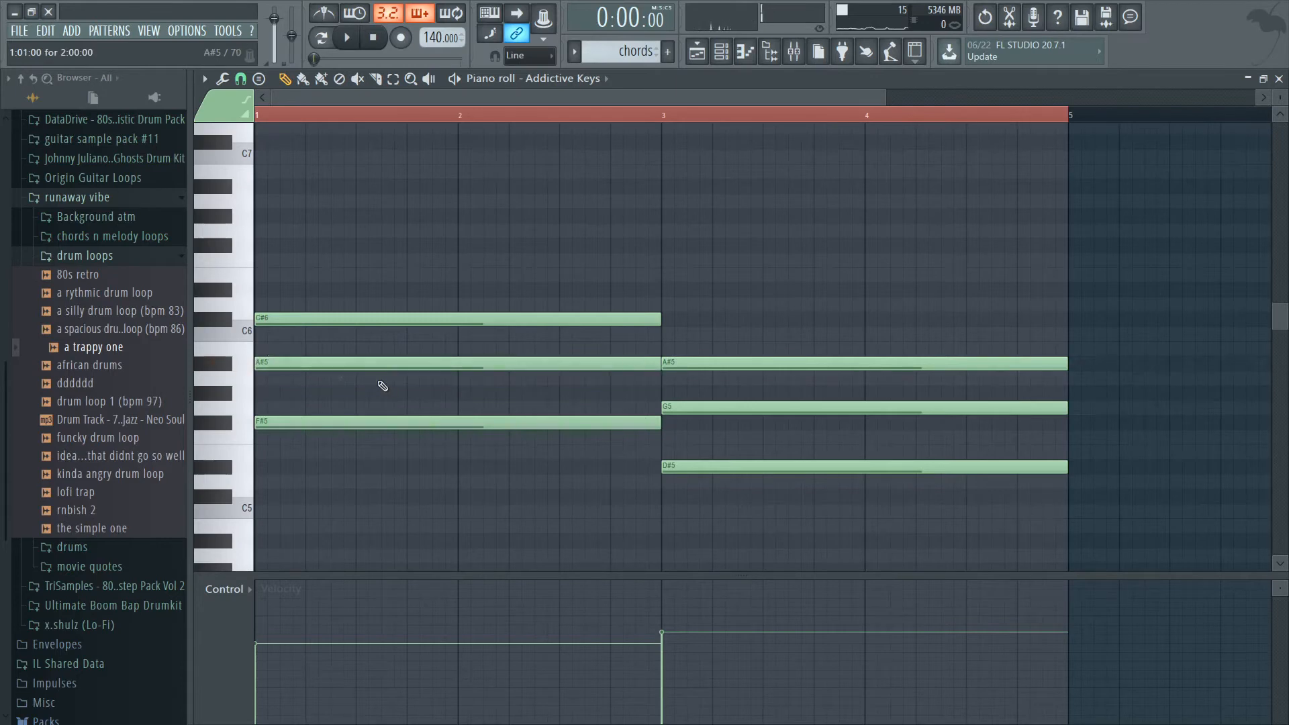
key("space")
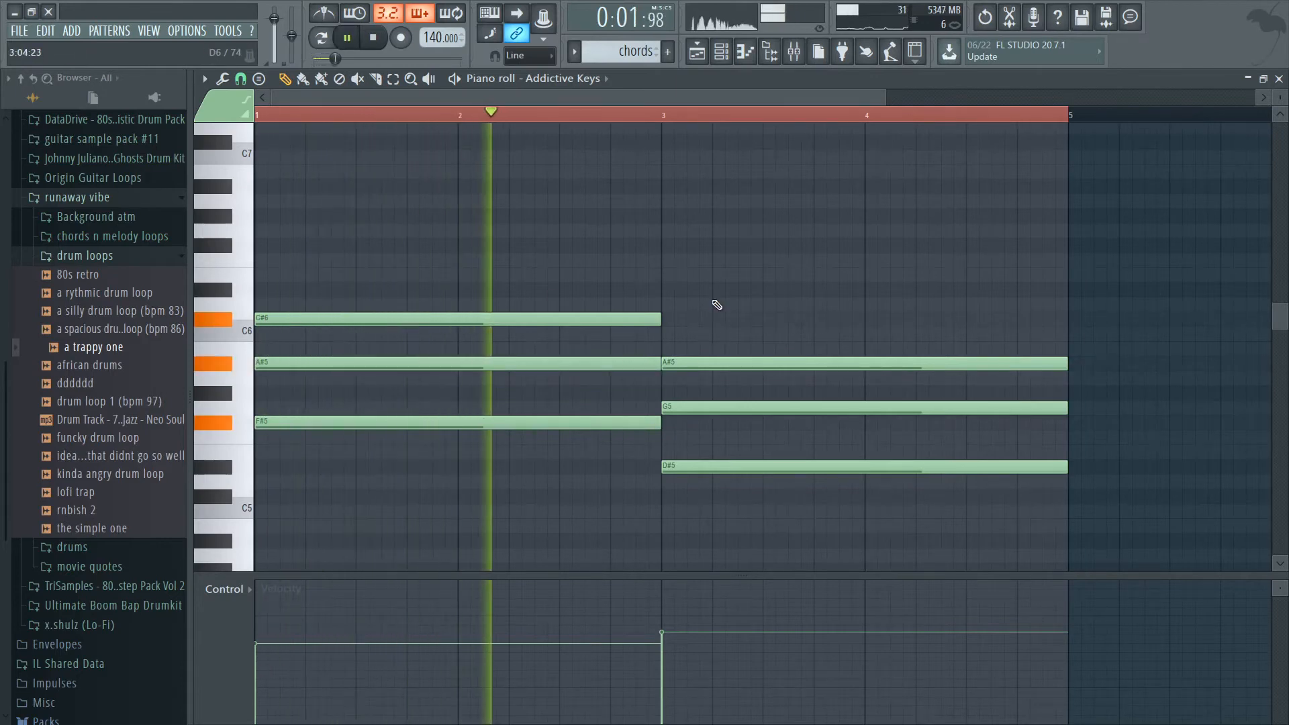
key("space")
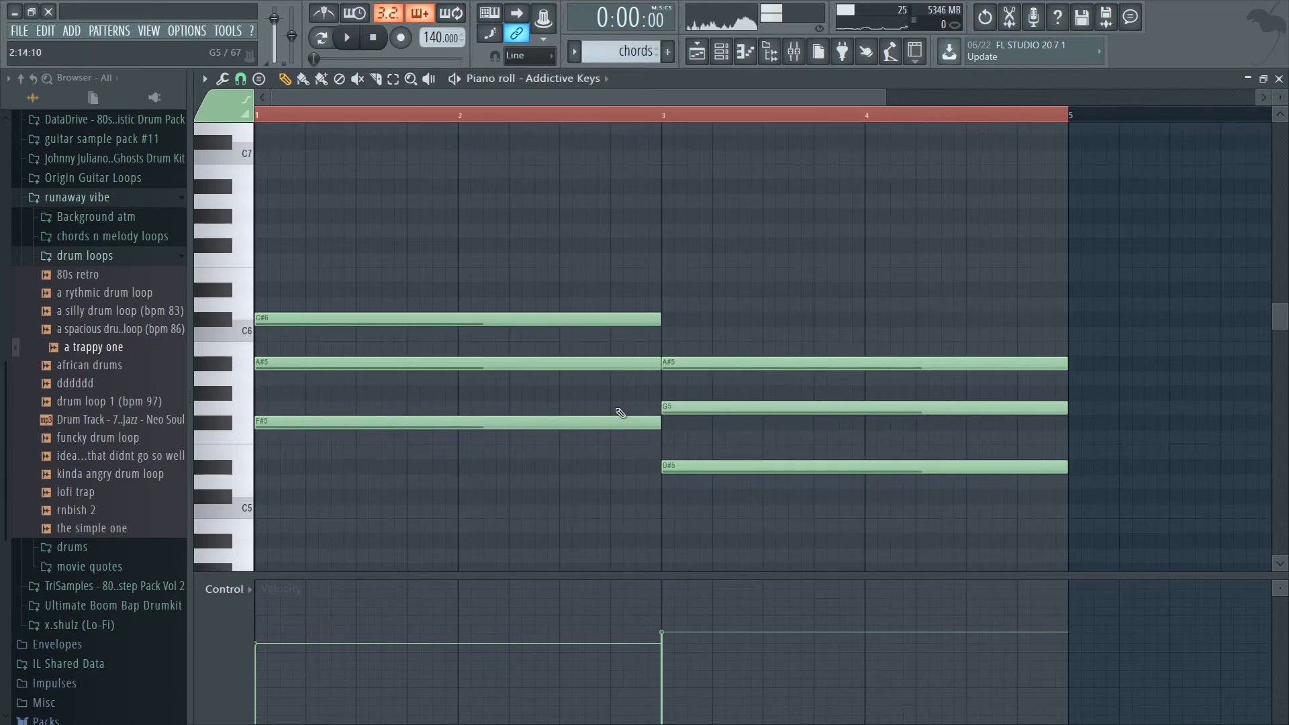
left_click_drag(696, 411, 699, 425)
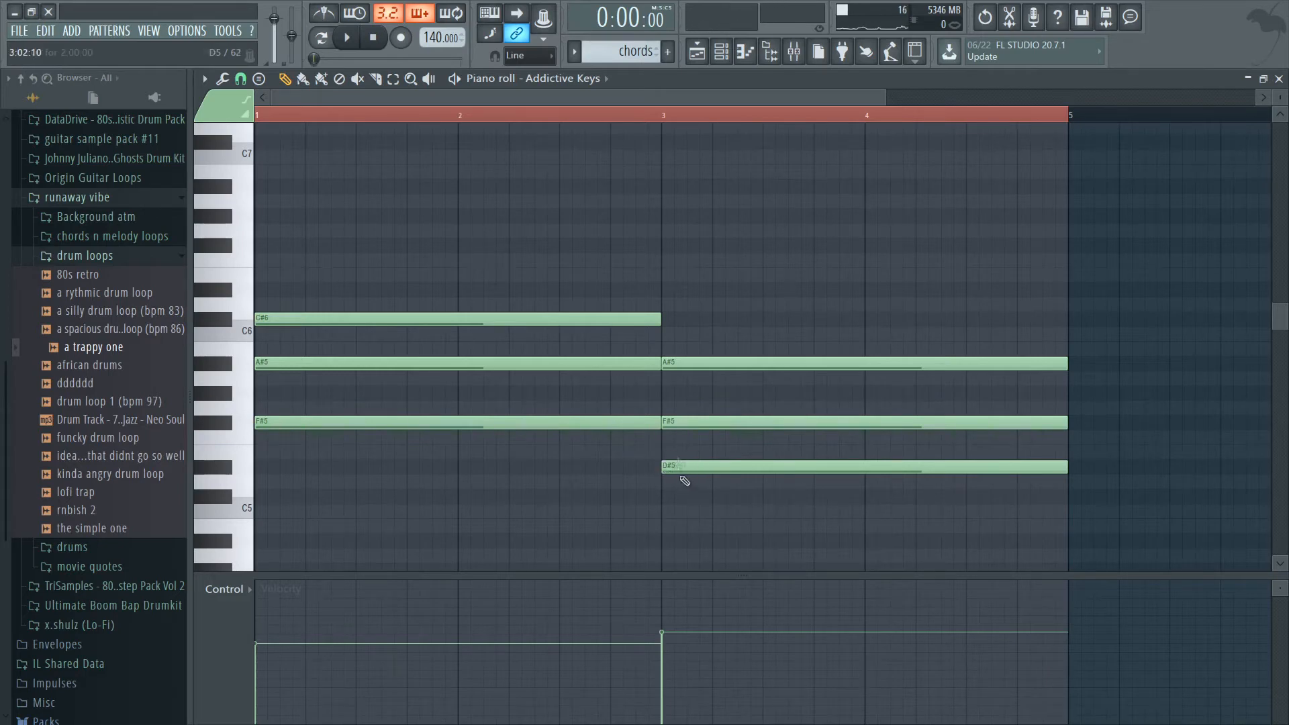
Play back the revised chords and hide the browser.
key("space")
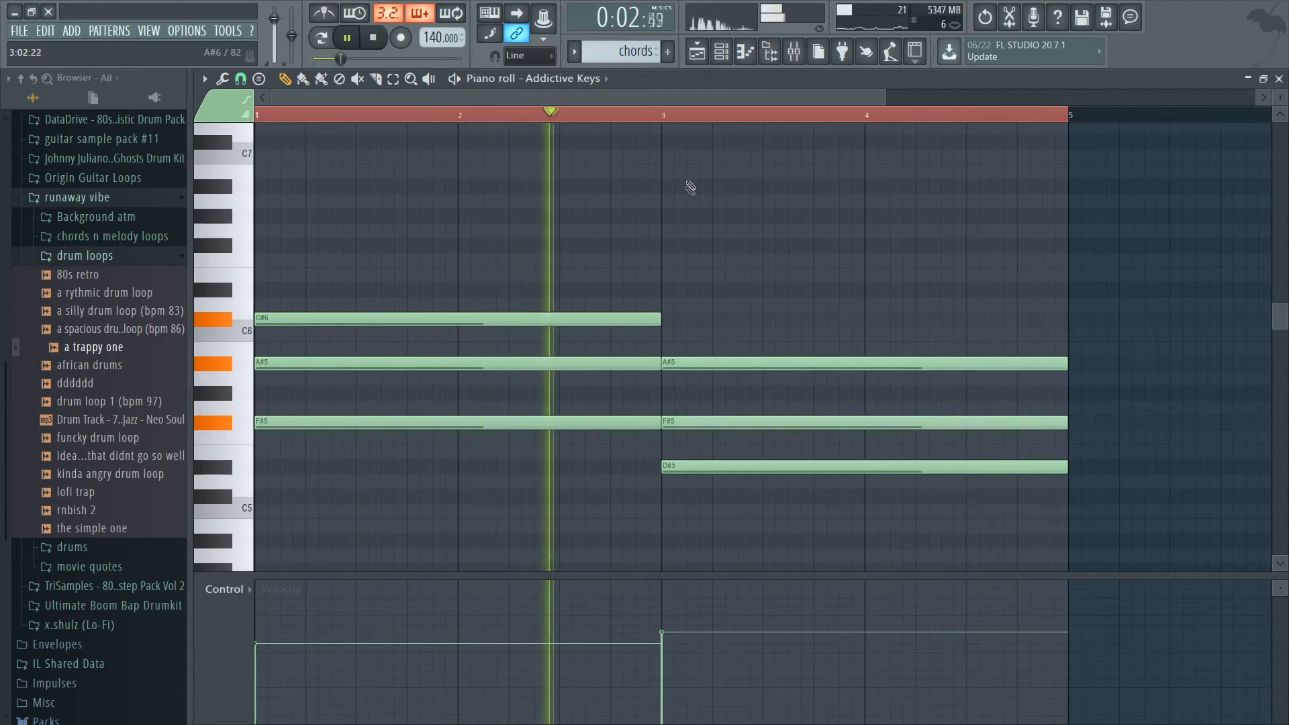
left_click(347, 38)
left_click(351, 37)
left_click(350, 38)
left_click(721, 53)
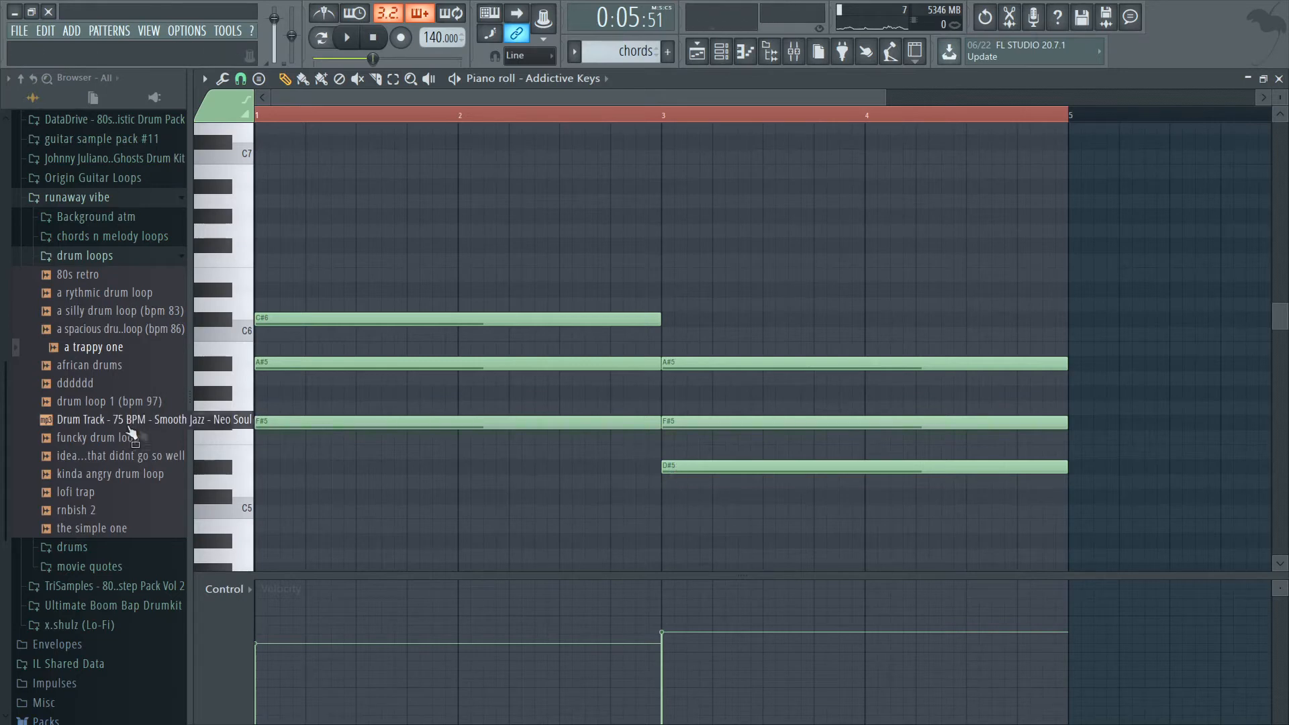
left_click(770, 54)
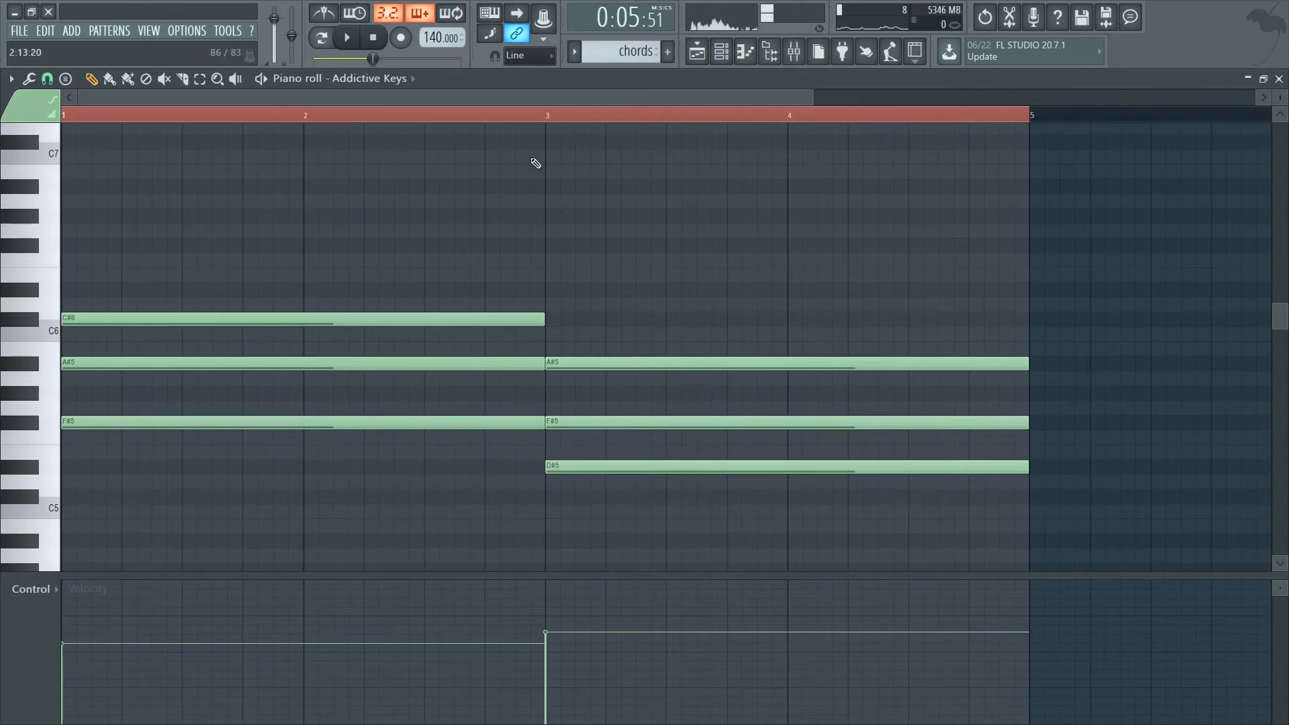
Place a second chords clip at bar 5 on Track 2 of the playlist while the beat plays.
left_click(356, 36)
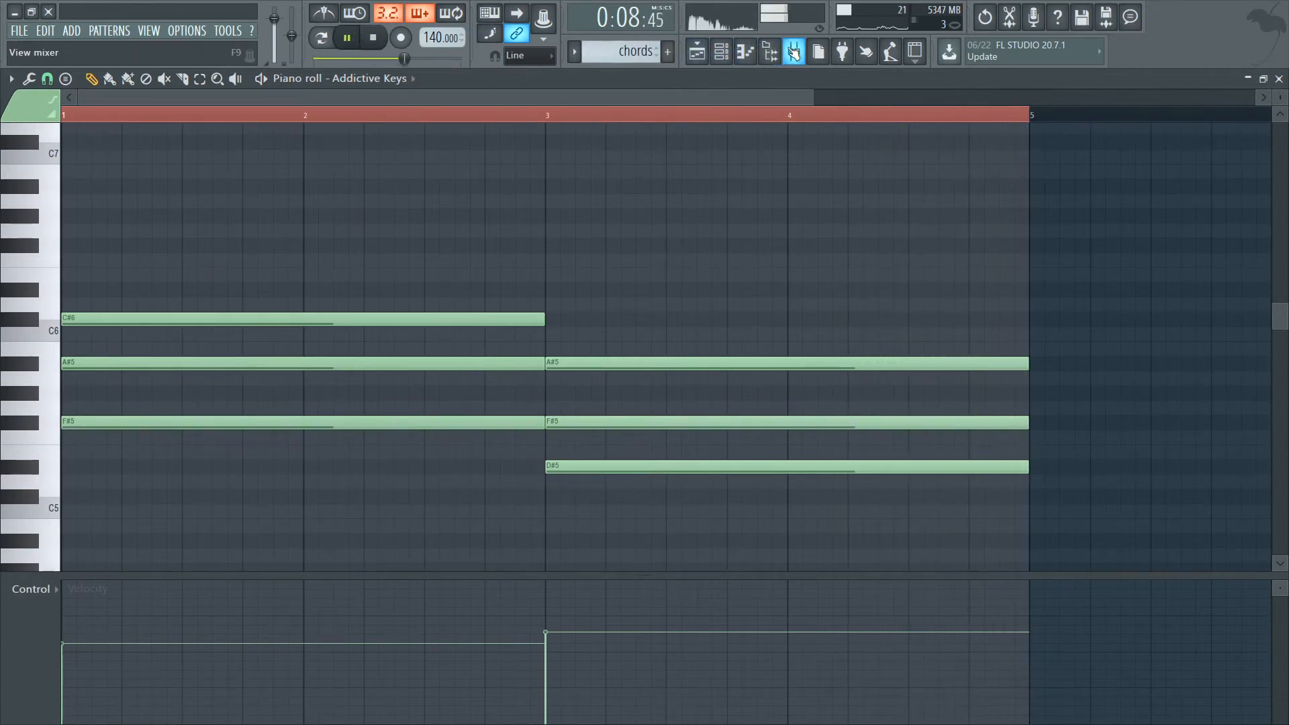
left_click(793, 54)
left_click(724, 52)
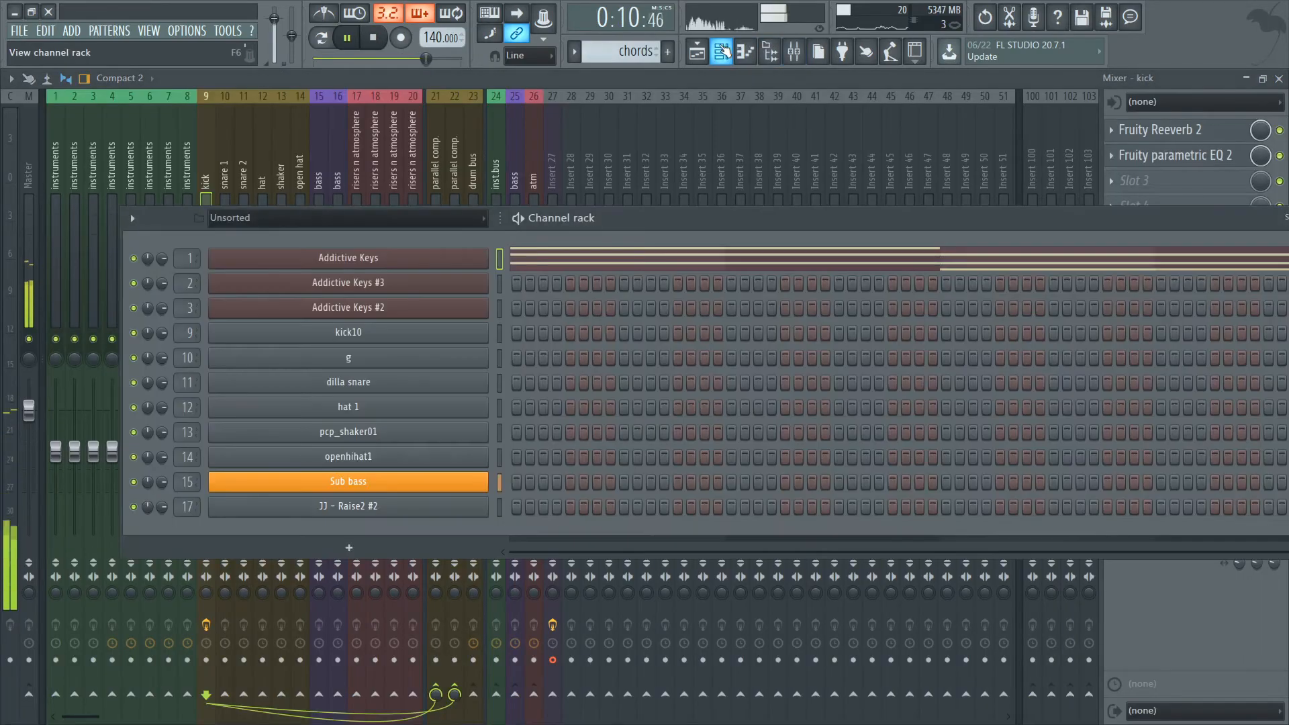
left_click(697, 52)
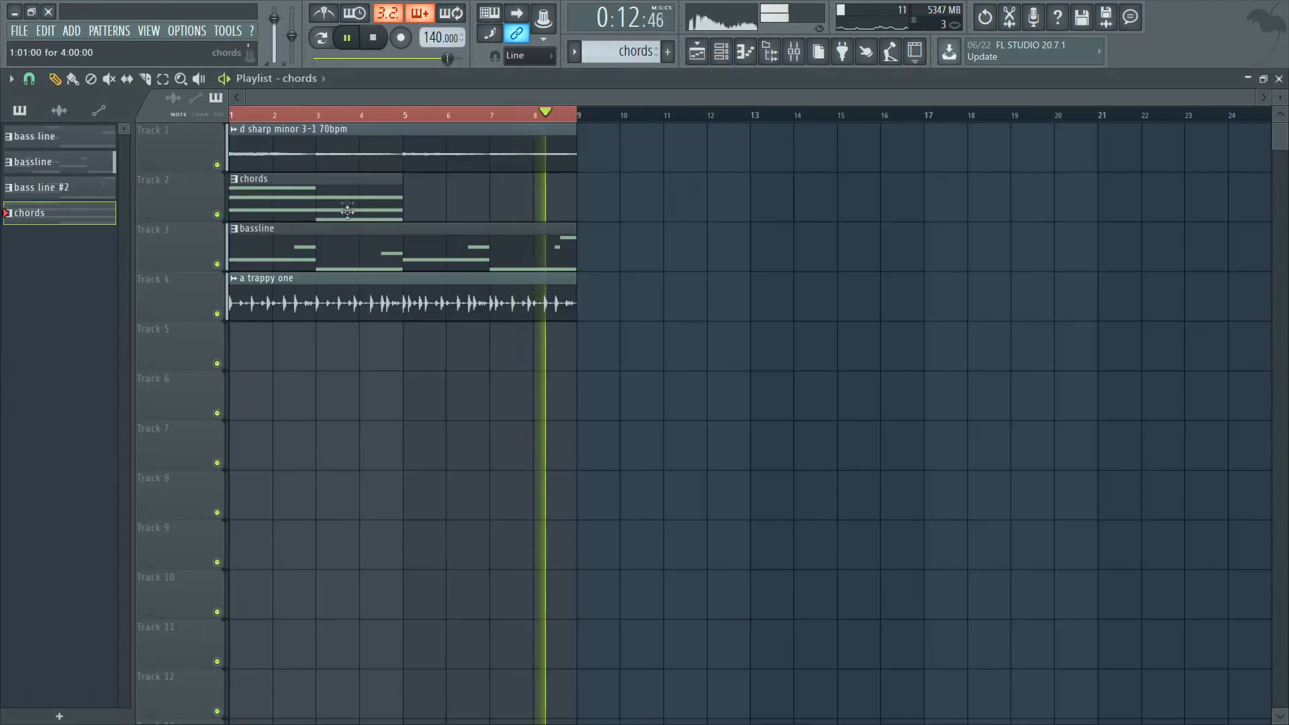
left_click(420, 202)
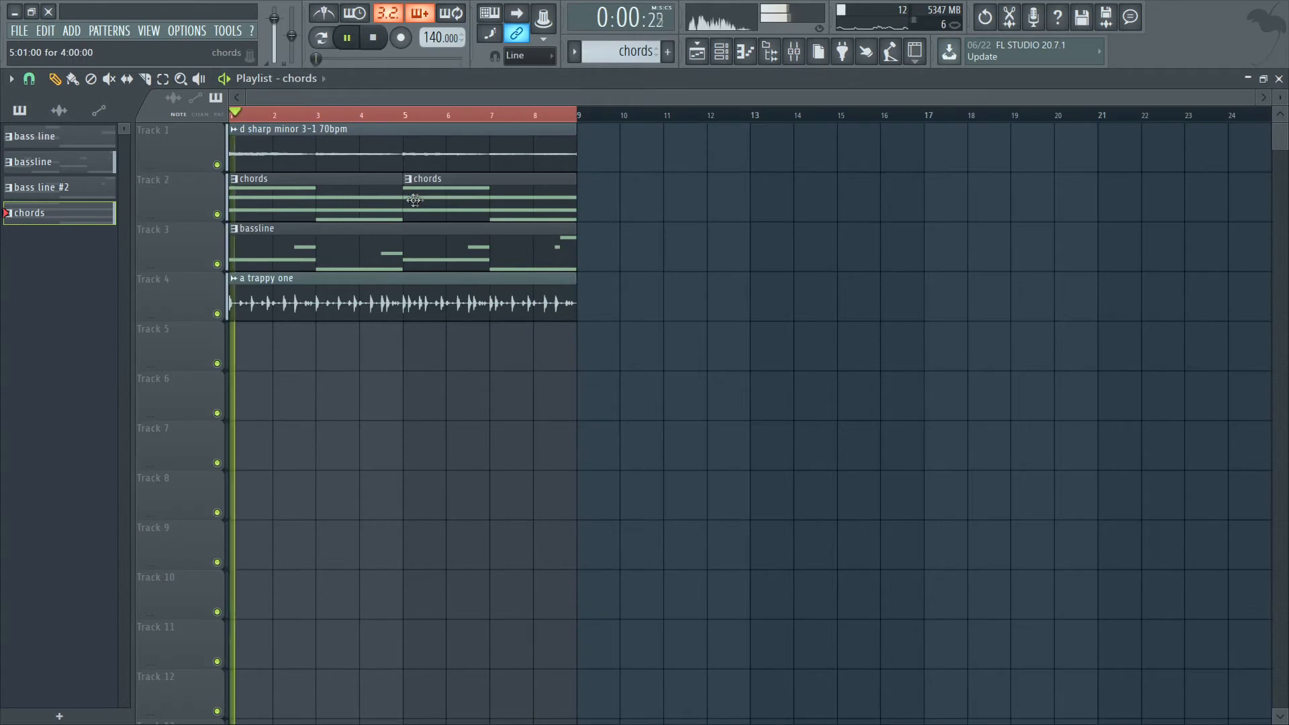
Open the chords pattern's notes and lower the velocities of the bar 1 and bar 3 chords to about 55%.
double_click(476, 200)
left_click(370, 673)
key("space")
key("space")
left_click(92, 648)
key("space")
left_click(374, 646)
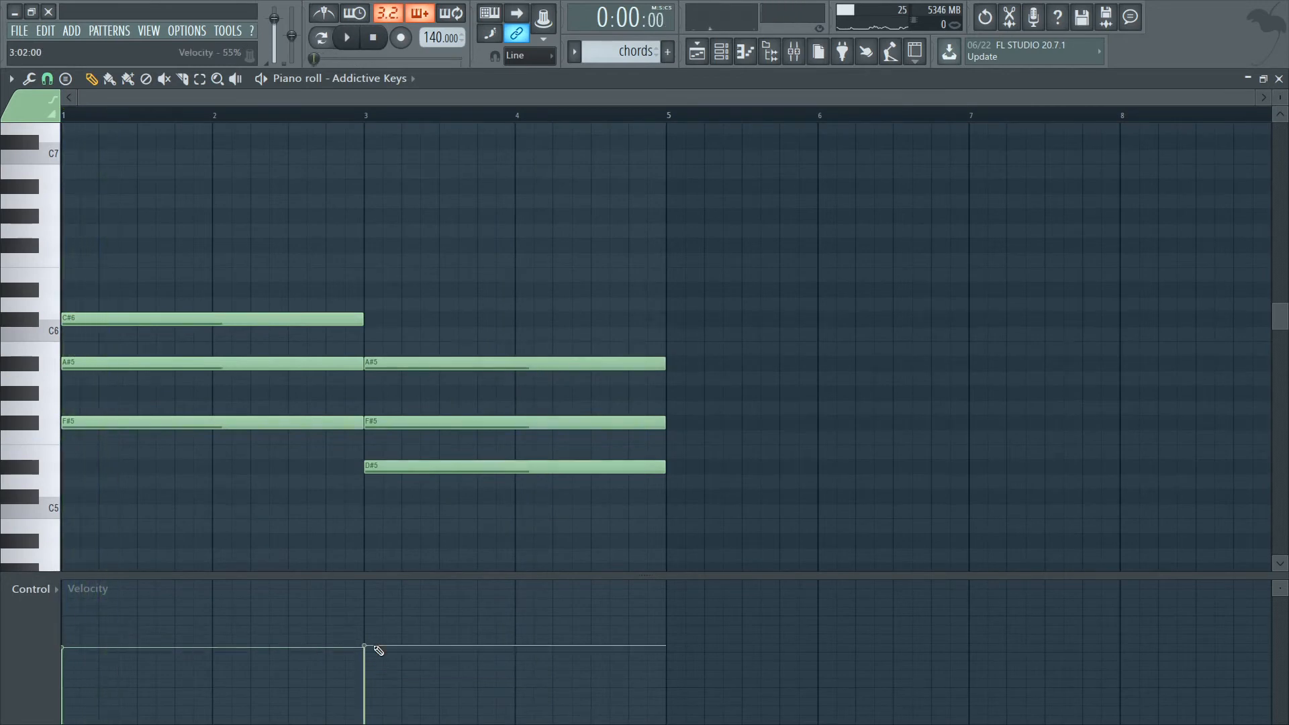
Randomize the chord notes' velocities, strum the chords slightly and play the result.
key("alt+s")
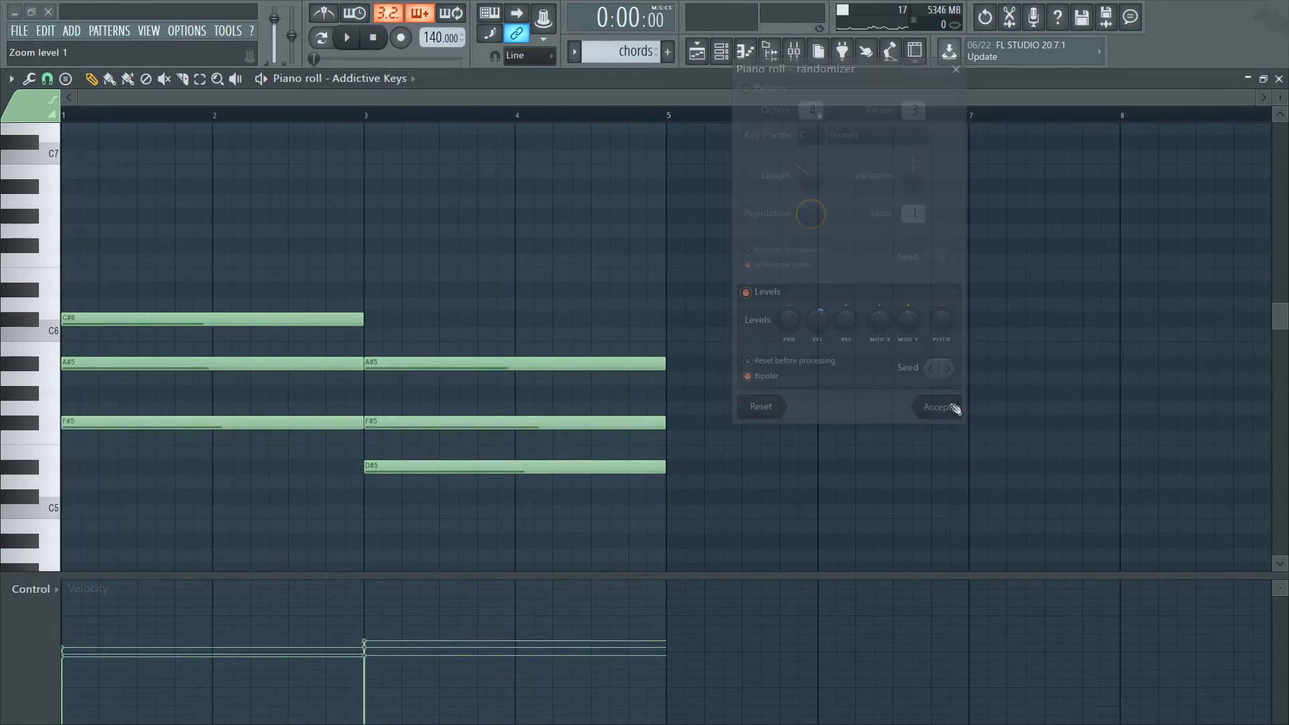
left_click(1179, 369)
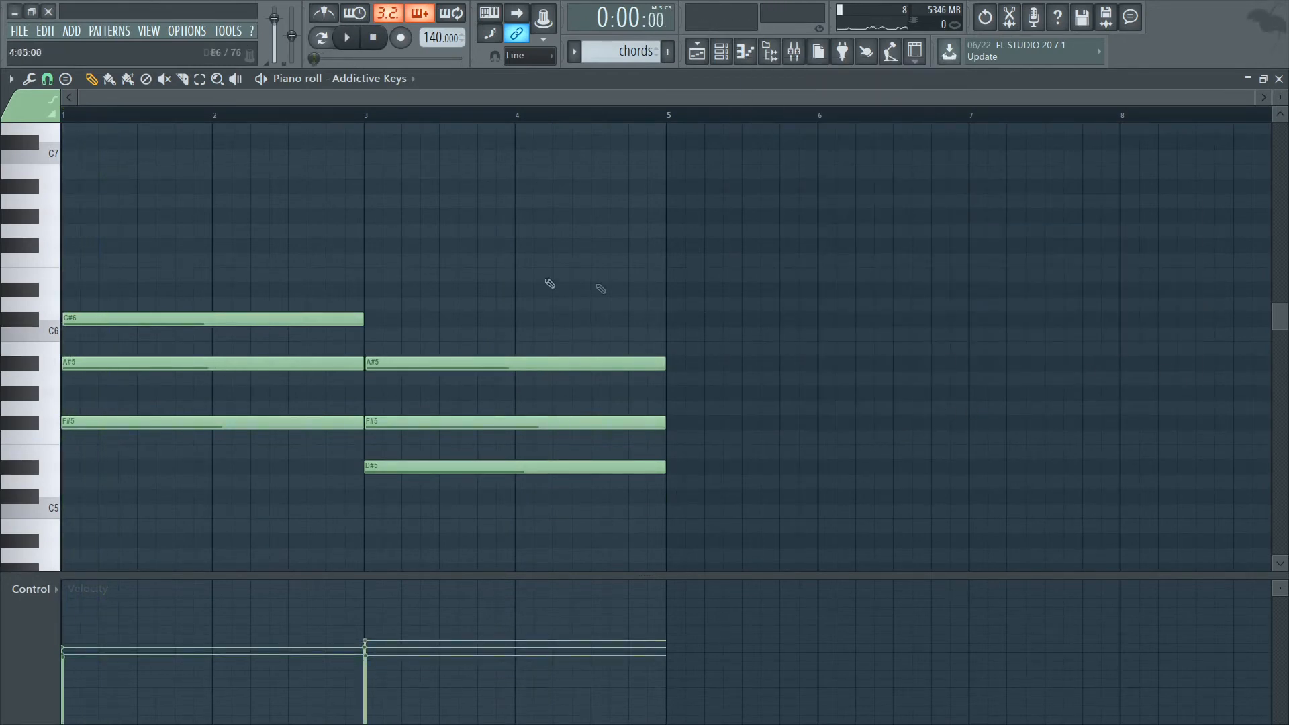
key("space")
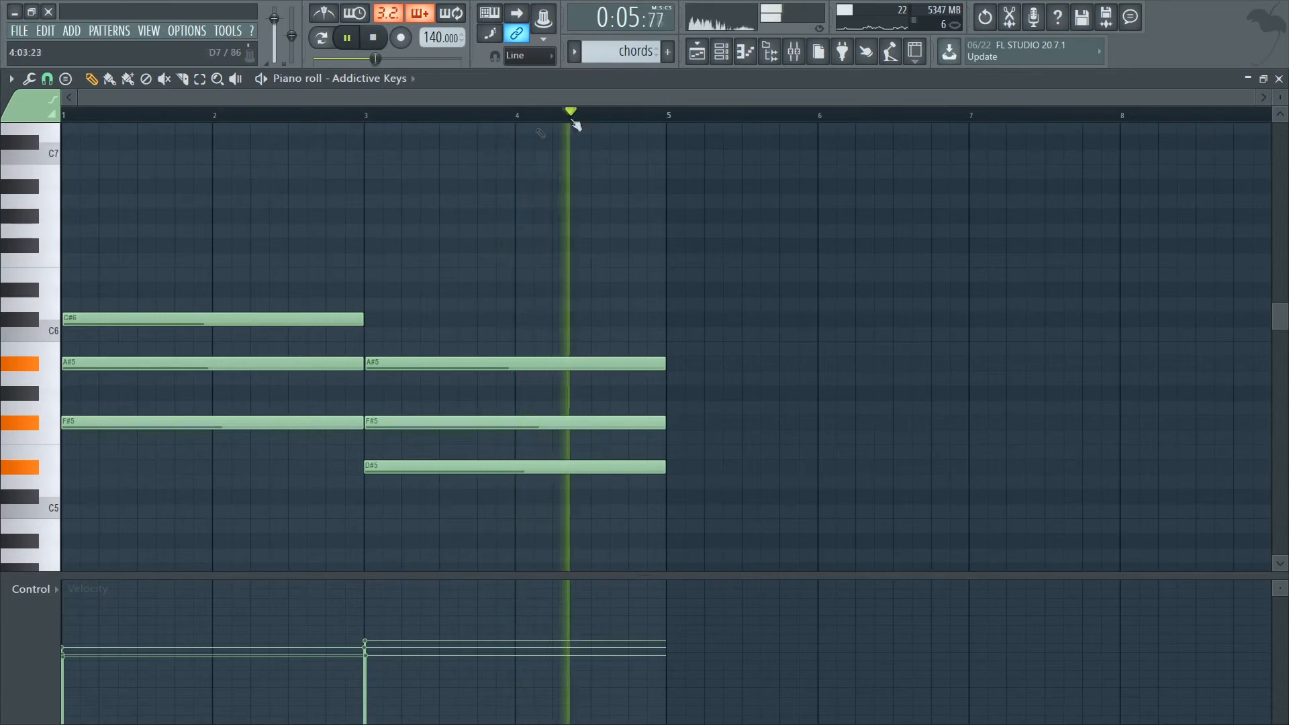
key("space")
Load the Mark One stage piano with the Seven 3 preset in the first Addictive Keys channel, audition it and save the project.
left_click(722, 52)
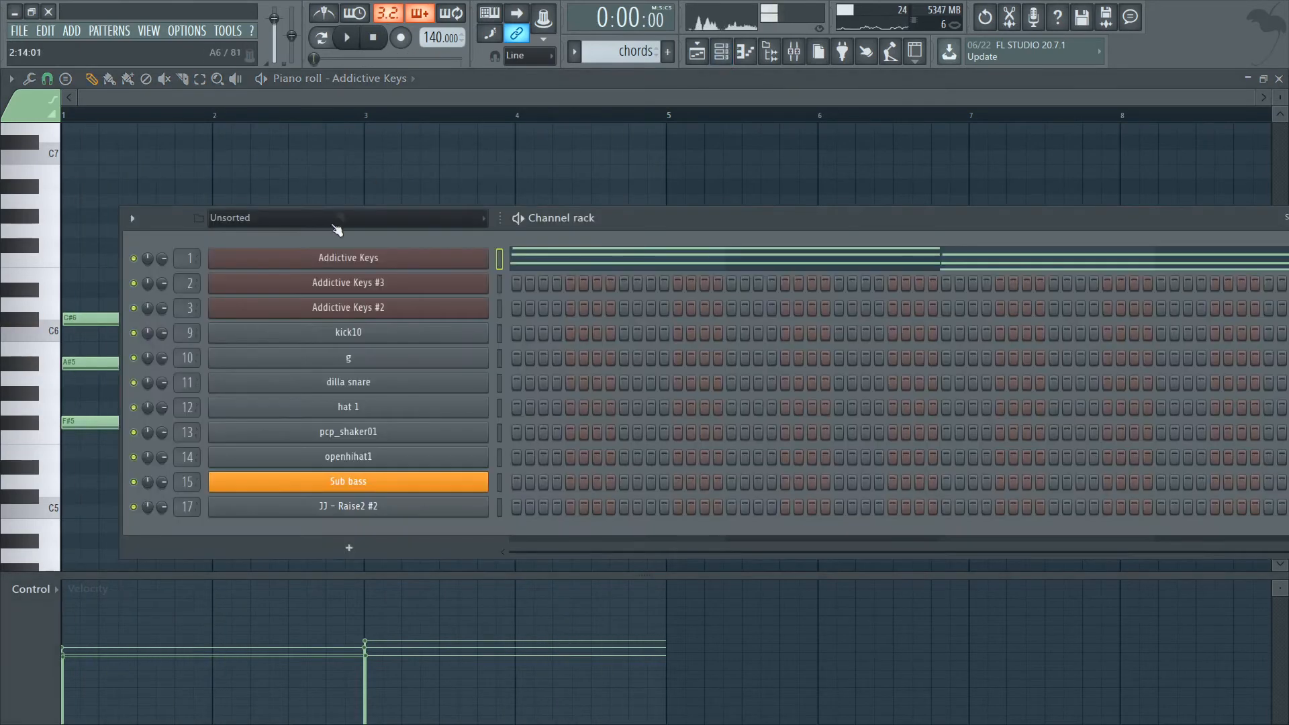
left_click(345, 259)
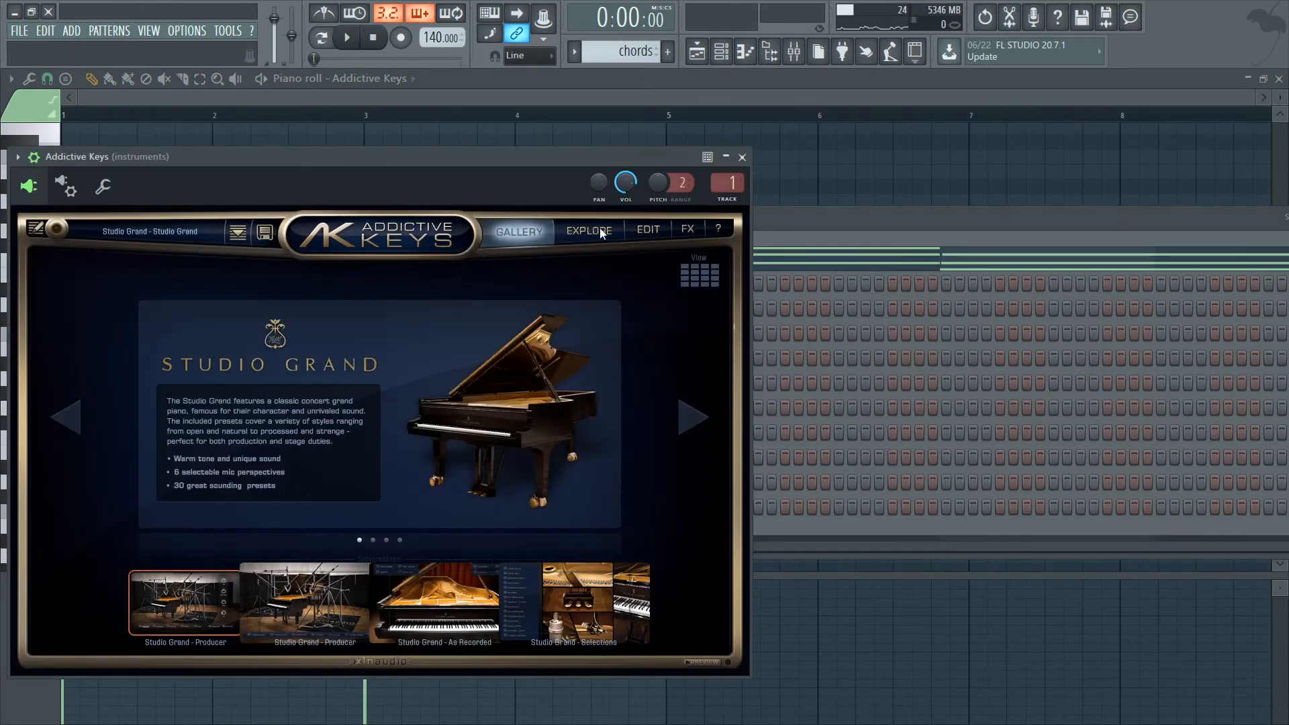
left_click(591, 232)
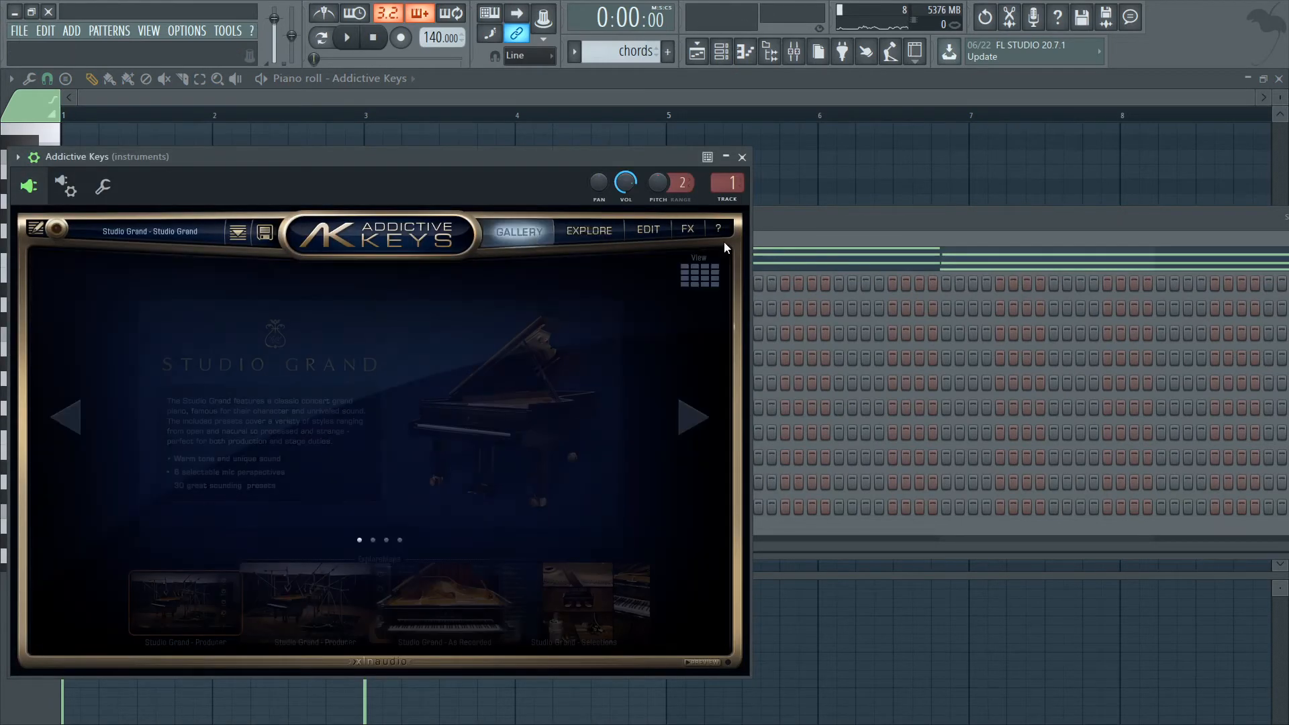
left_click(648, 230)
left_click(519, 231)
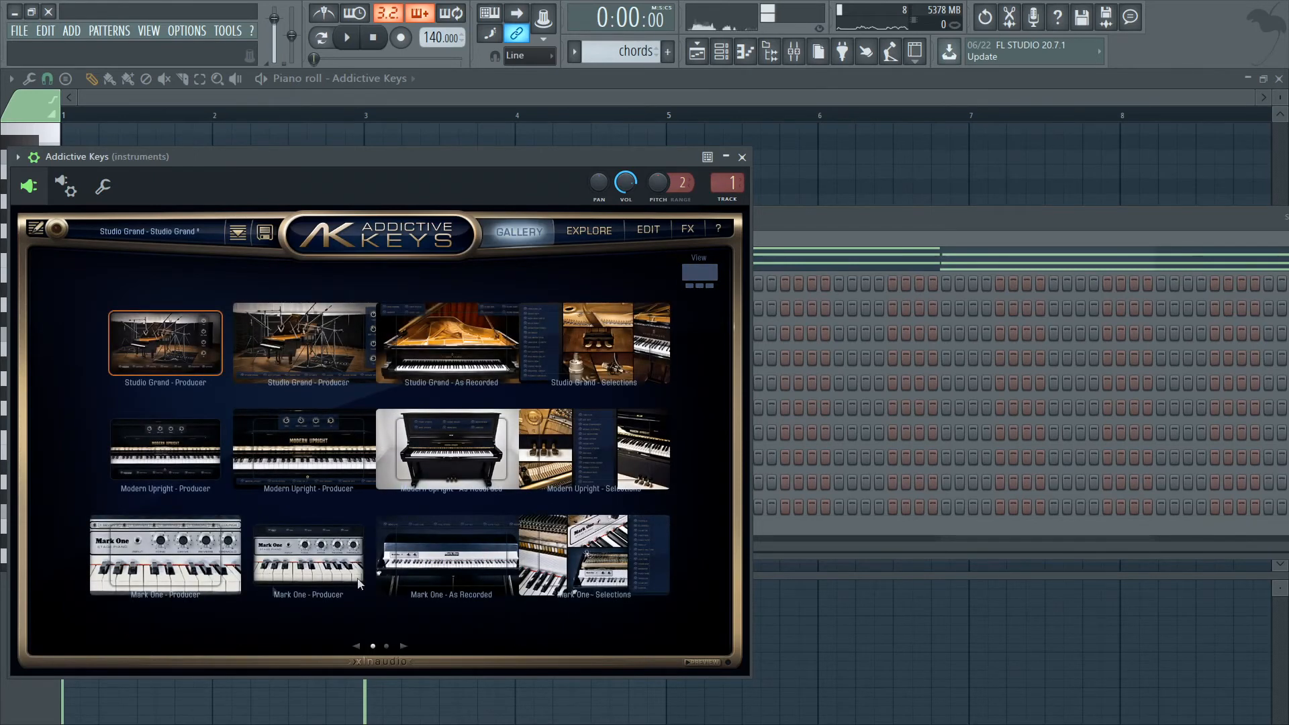
left_click(195, 547)
key("space")
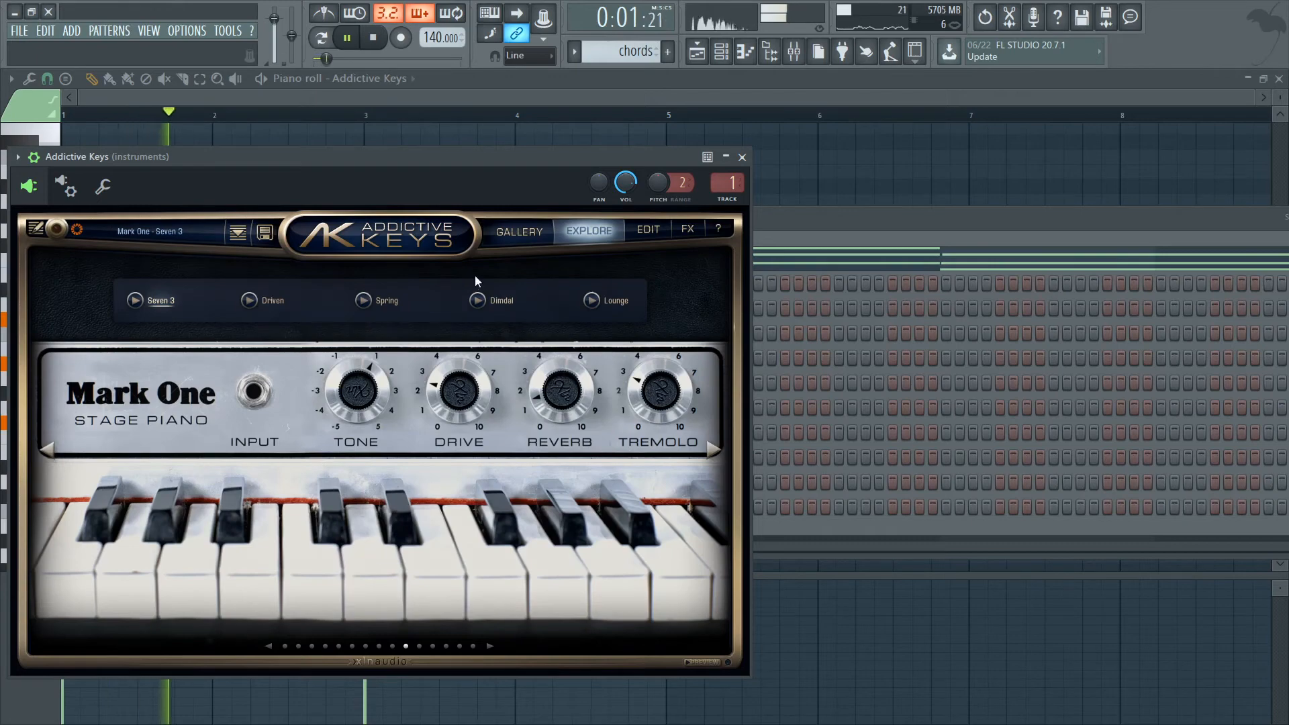
key("Escape")
key("space")
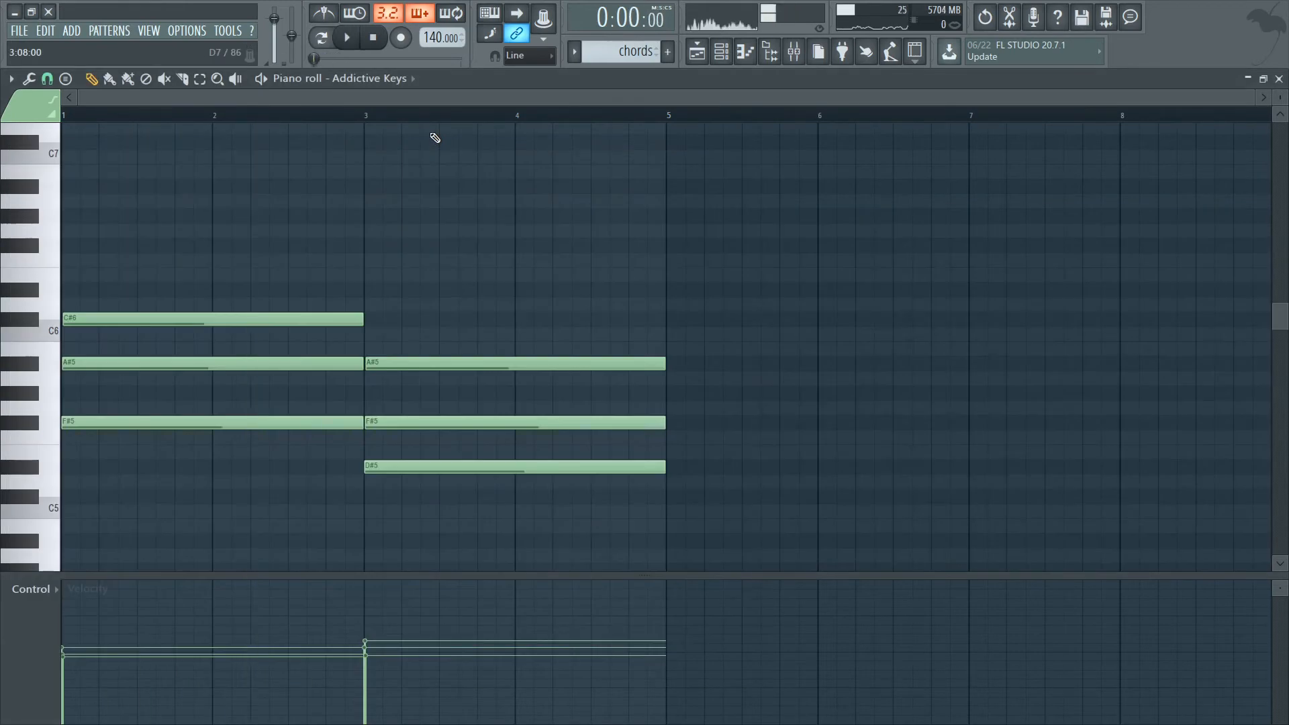
key("ctrl+s")
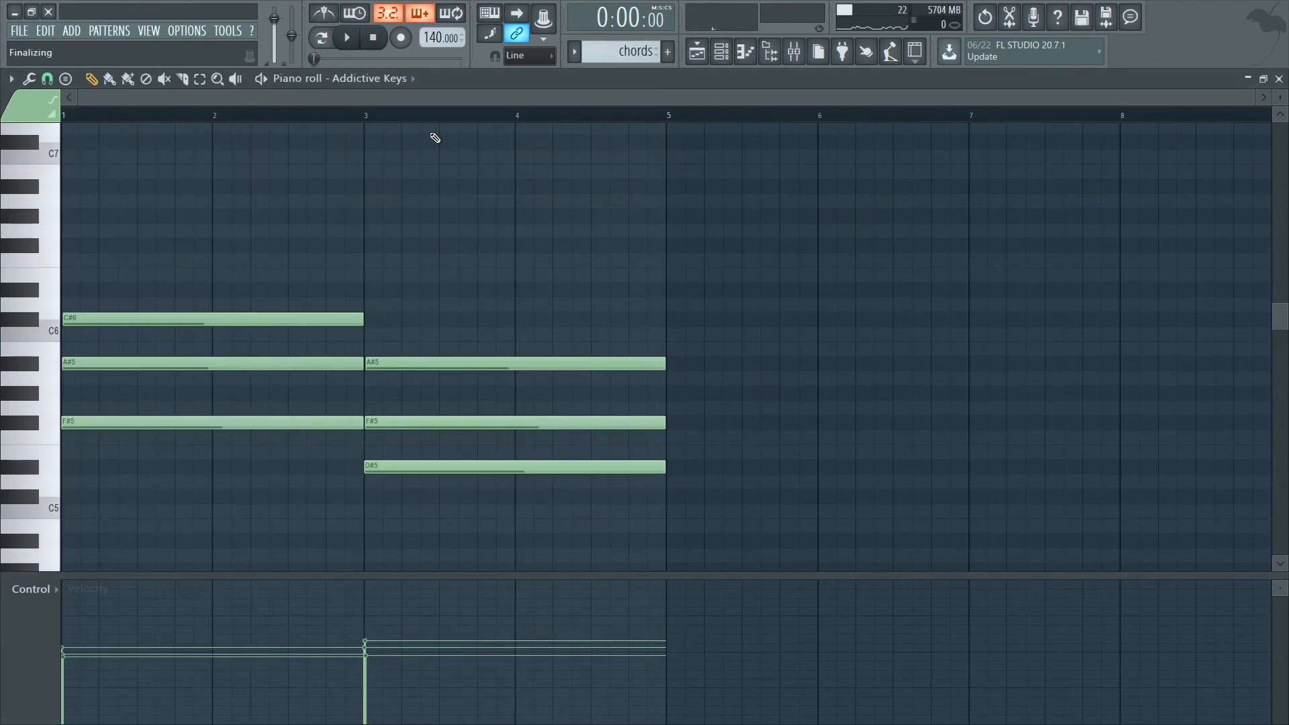
Raise all the chord notes one octave and play them back.
key("ctrl+Up")
key("space")
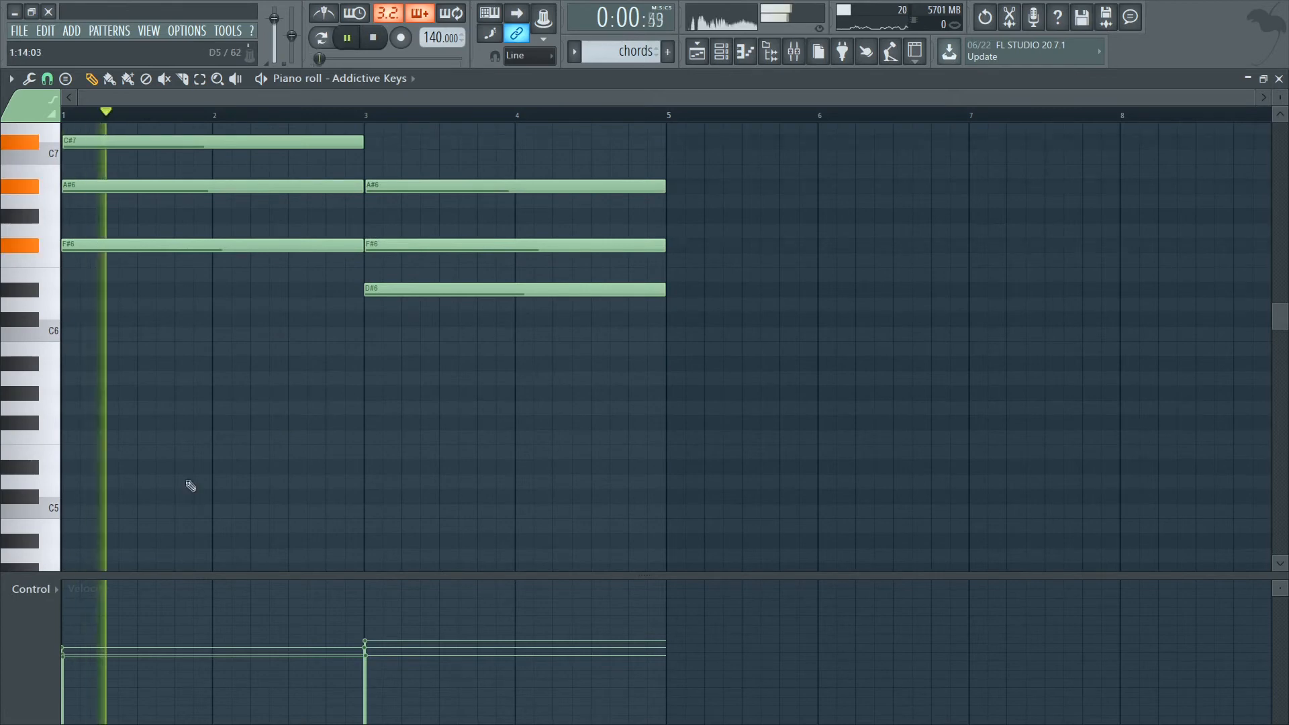
left_click(794, 51)
left_click(794, 51)
key("space")
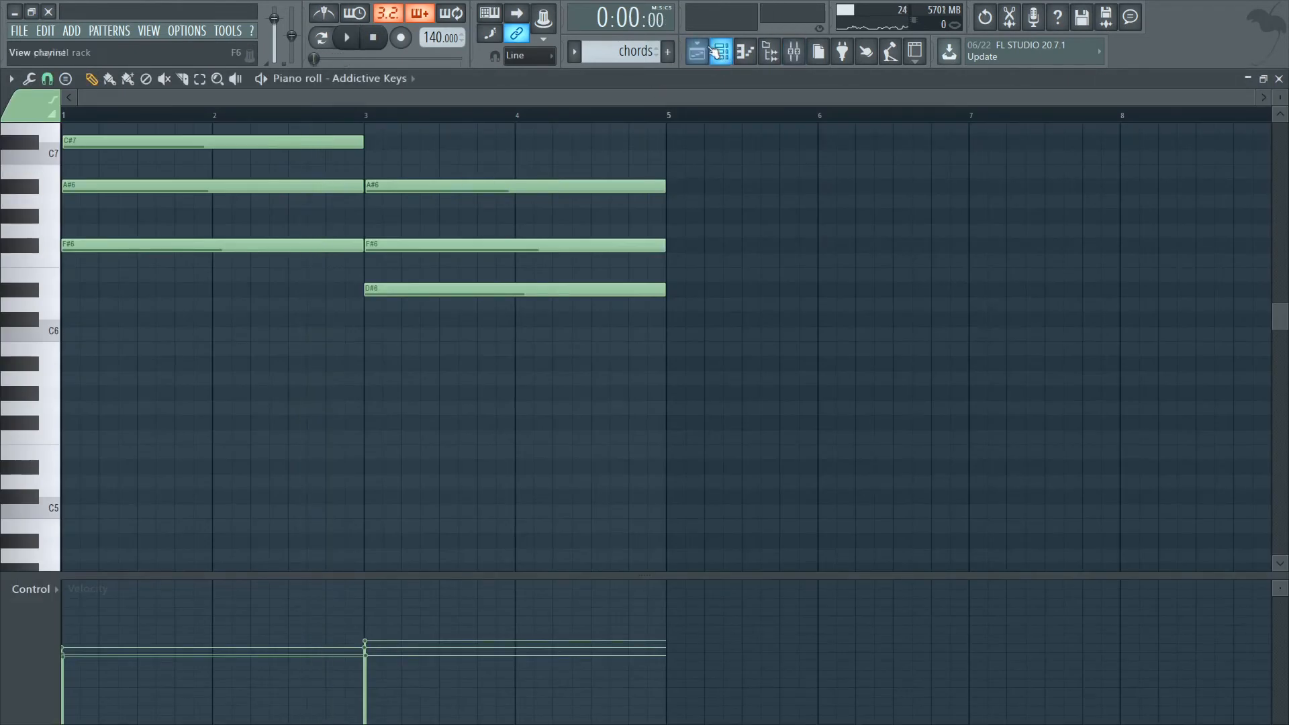
Route the d sharp minor melody loop to mixer track 2.
key("F5")
double_click(451, 145)
scroll(511, 203, "up", 3)
Mute mixer track 2 during playback and raise the volume of mixer track 1 slightly.
left_click(794, 51)
key("space")
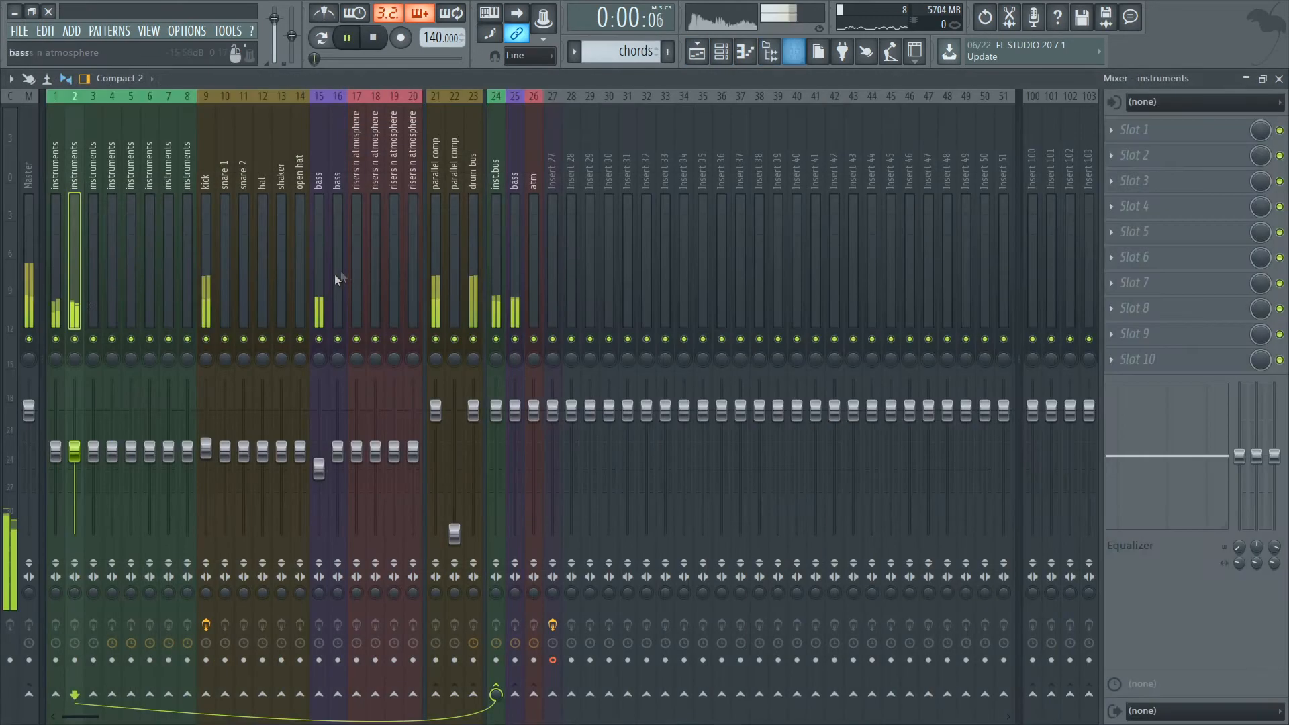
left_click(76, 339)
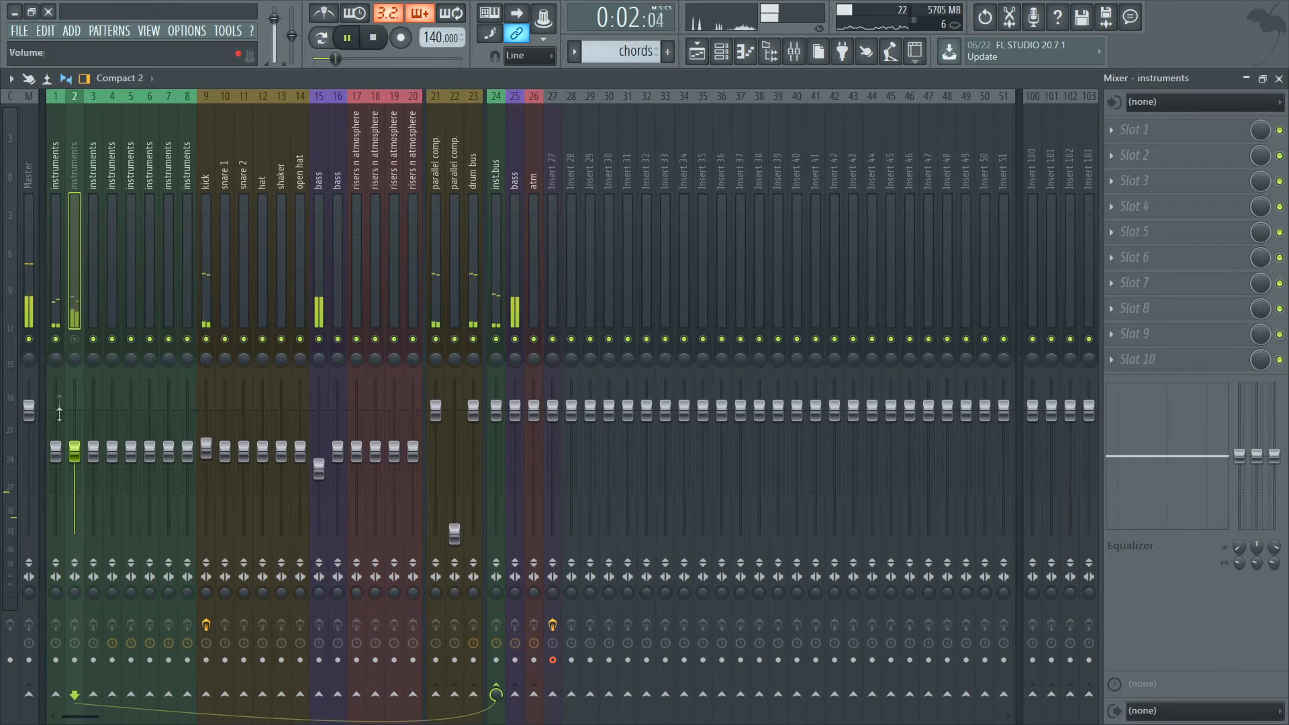
scroll(68, 457, "up", 3)
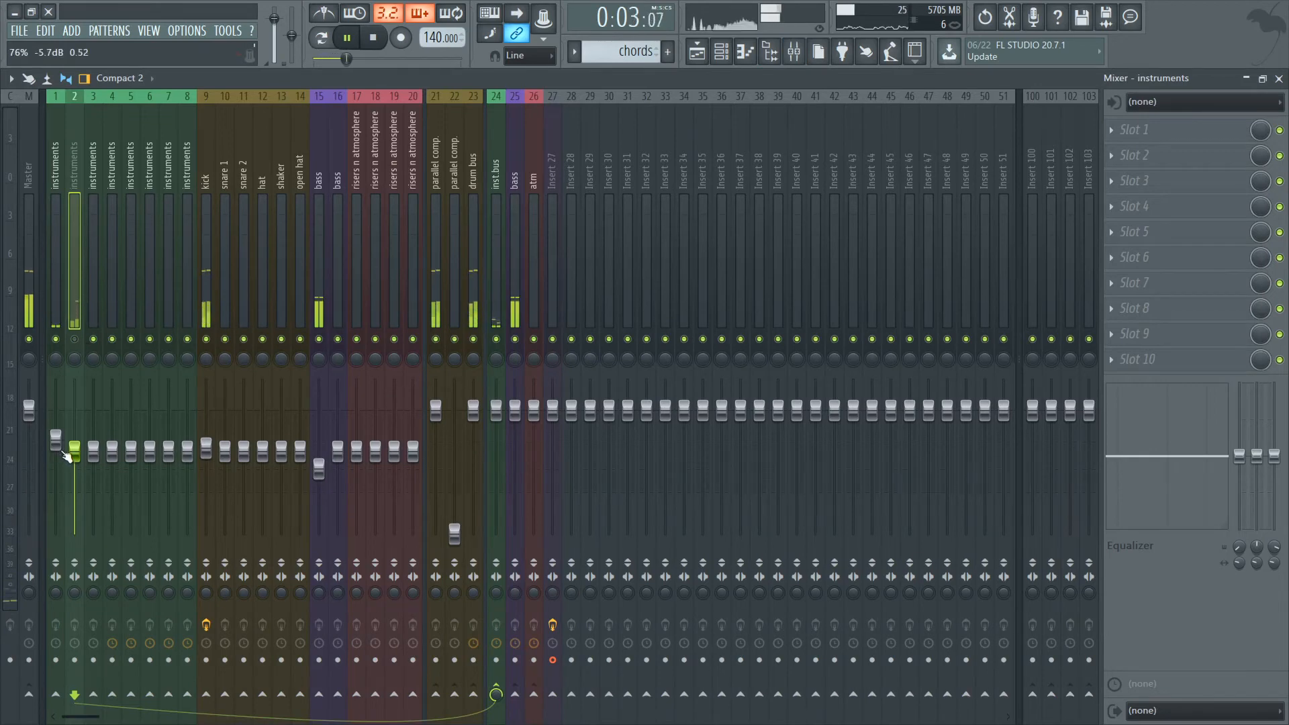
Open the Addictive Keys notes from the Unsorted channels, lower all chord notes one octave and audition them.
left_click(721, 51)
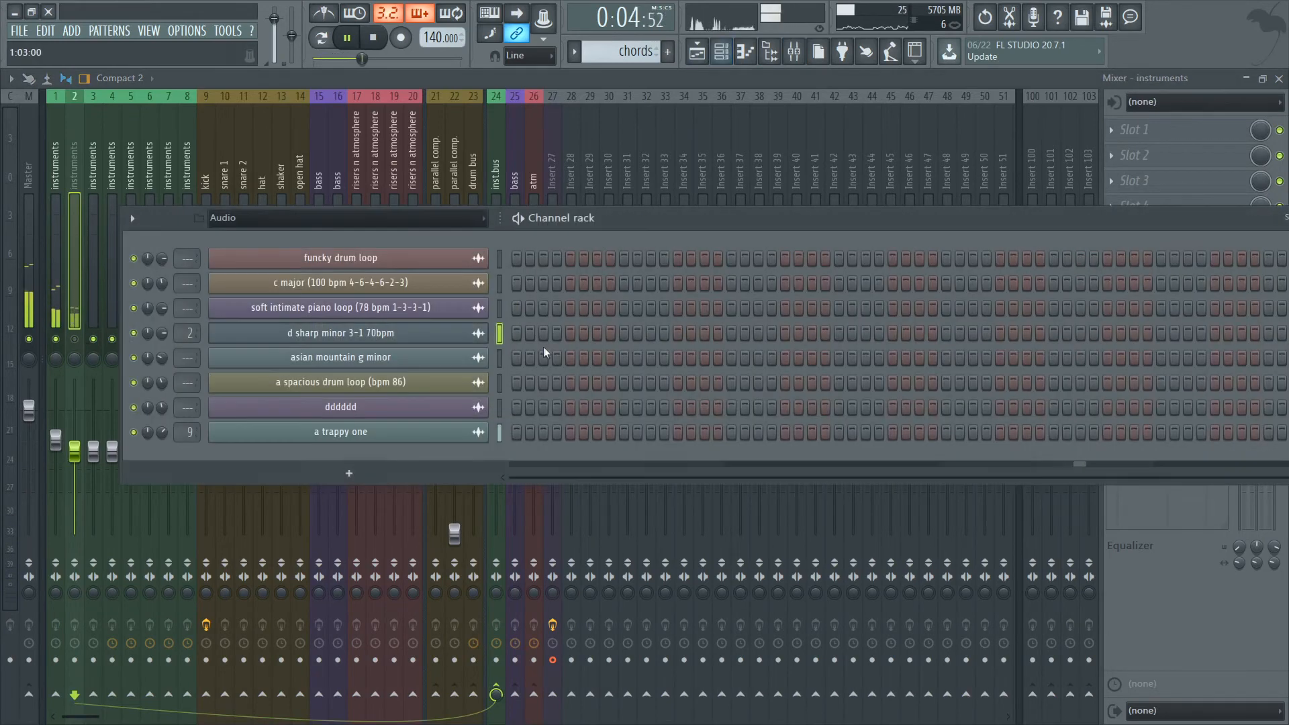
left_click(427, 224)
left_click(373, 272)
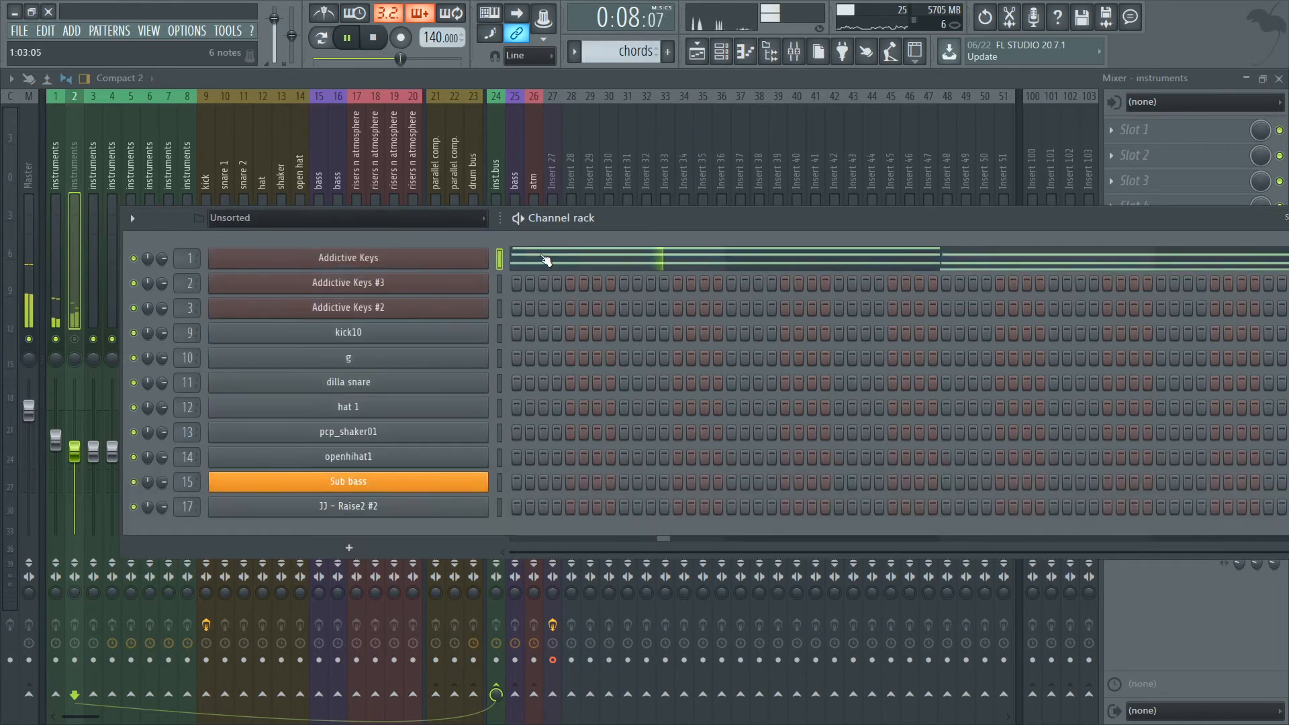
left_click(546, 259)
key("space")
scroll(515, 268, "up", 3)
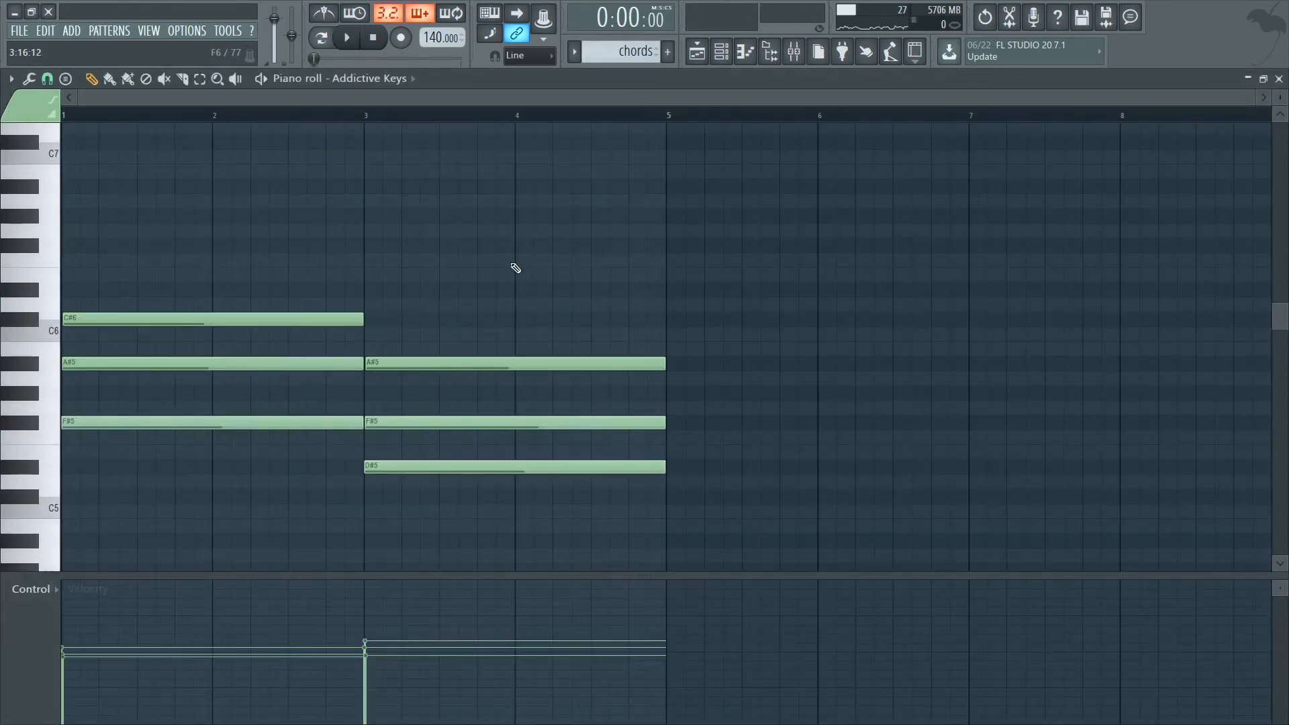
key("space")
key("space")
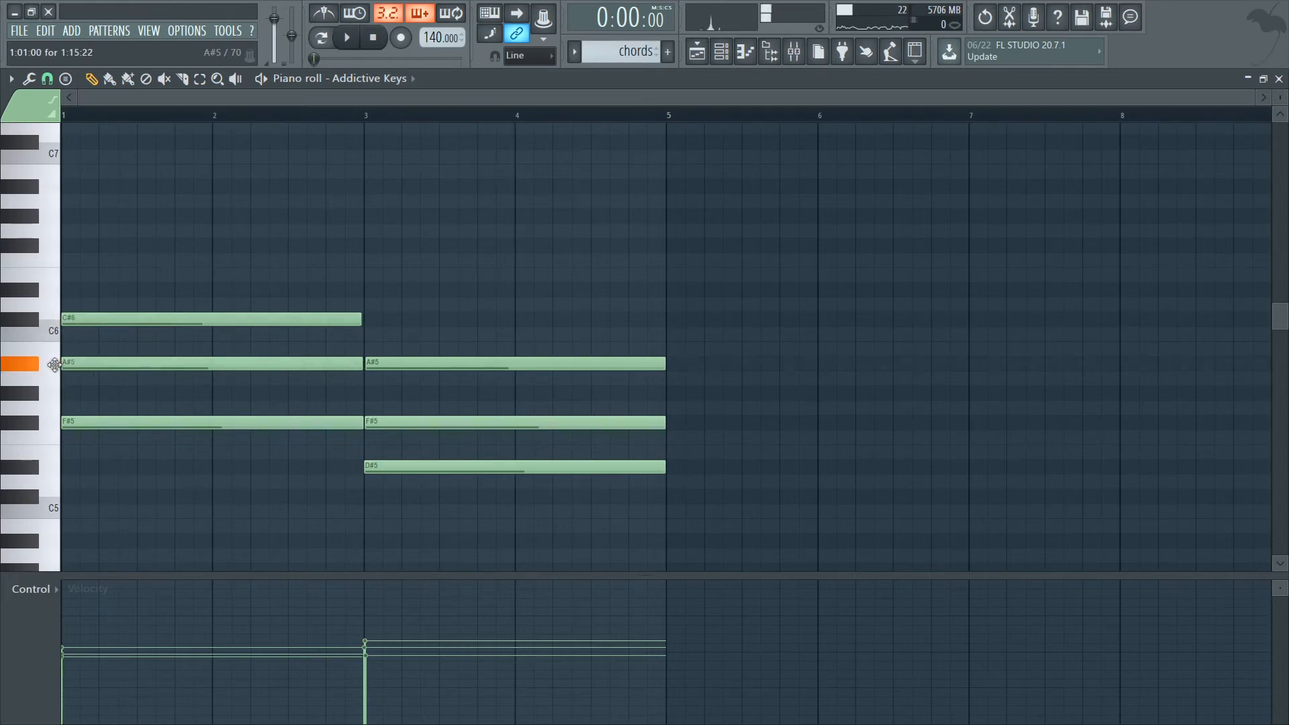
Align the second chord's A#5 and F#5 notes to bar 3, and strum all chords by increasing the start time strength.
left_click_drag(389, 359, 408, 363)
left_click_drag(372, 423, 367, 426)
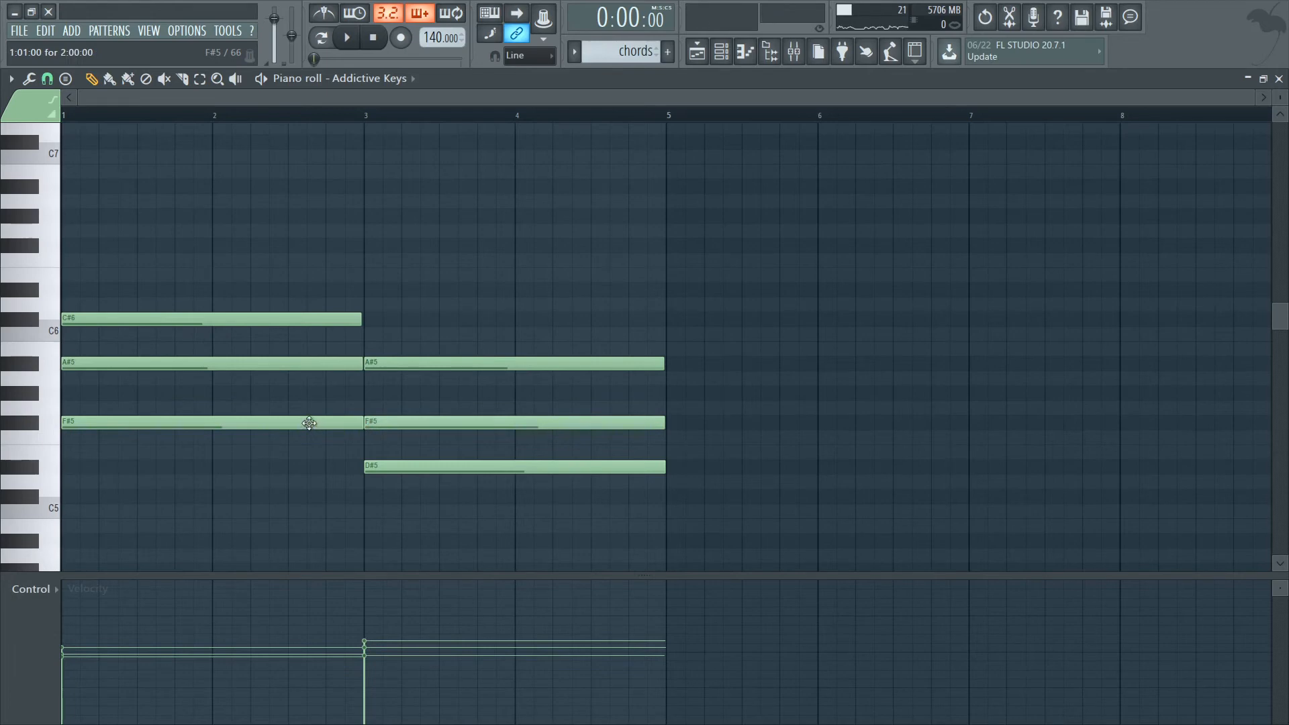
key("alt+s")
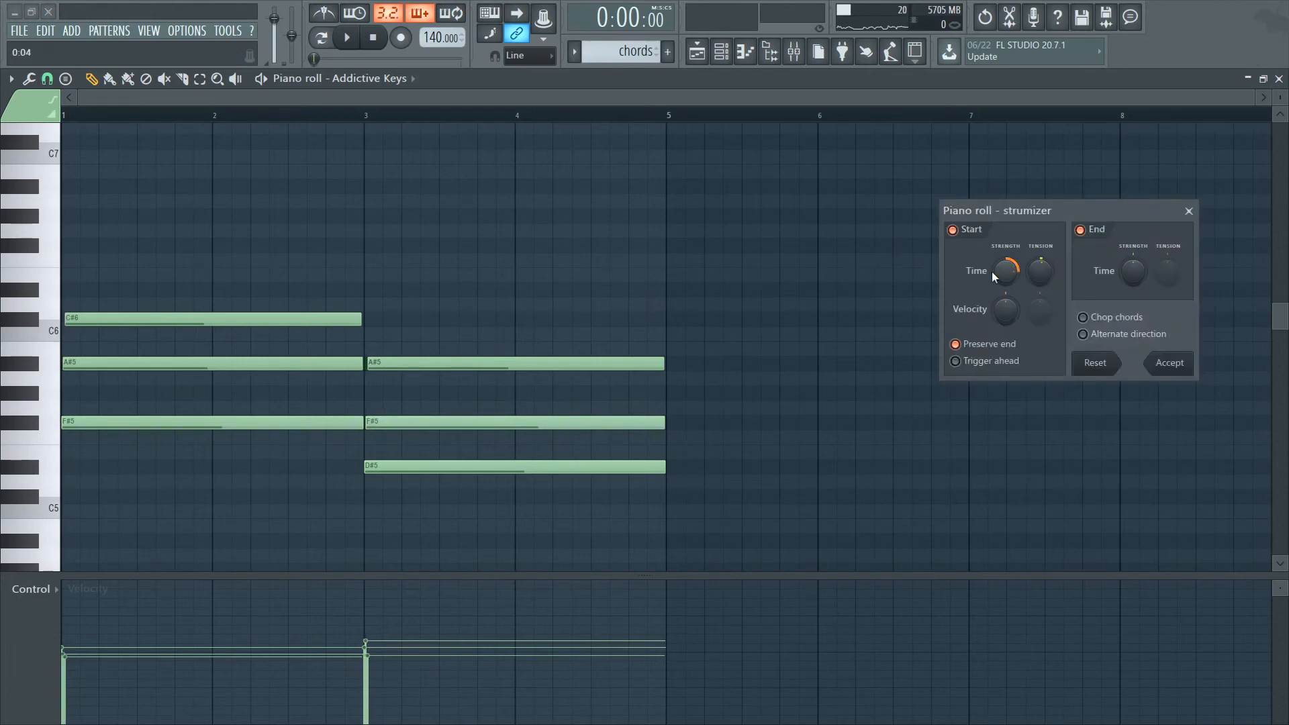
key("space")
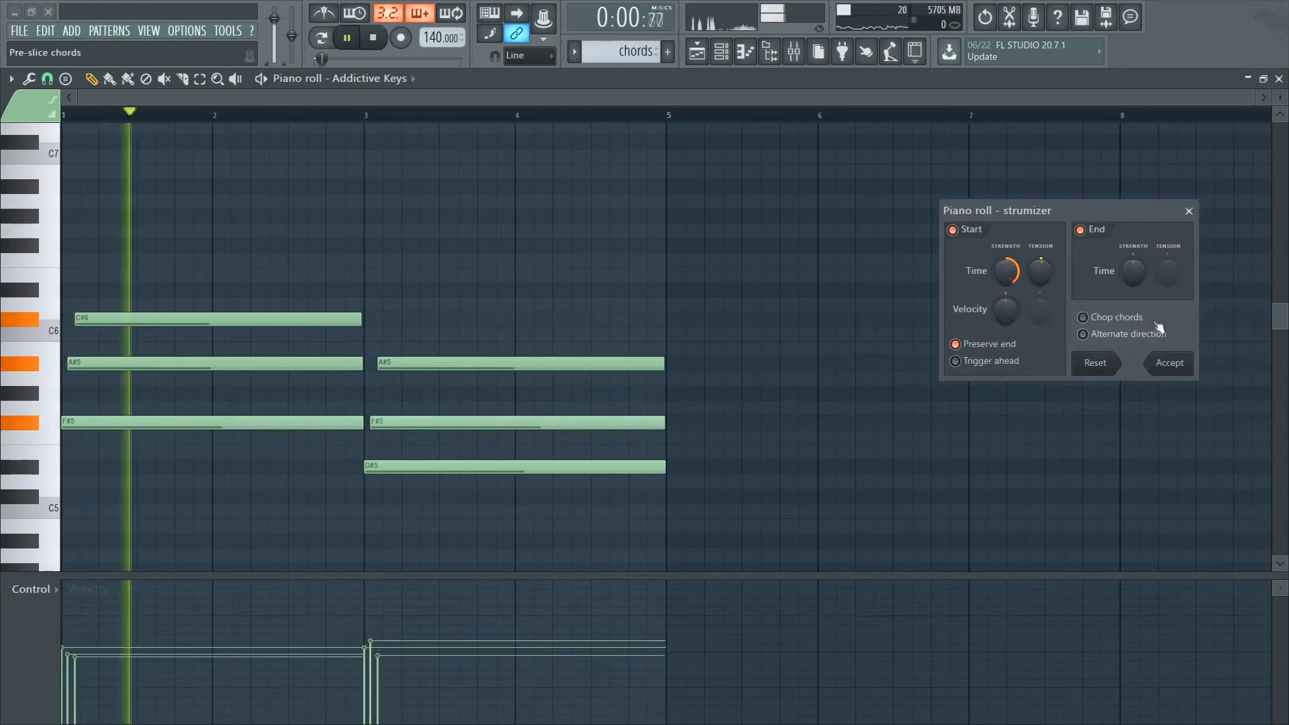
left_click(1169, 362)
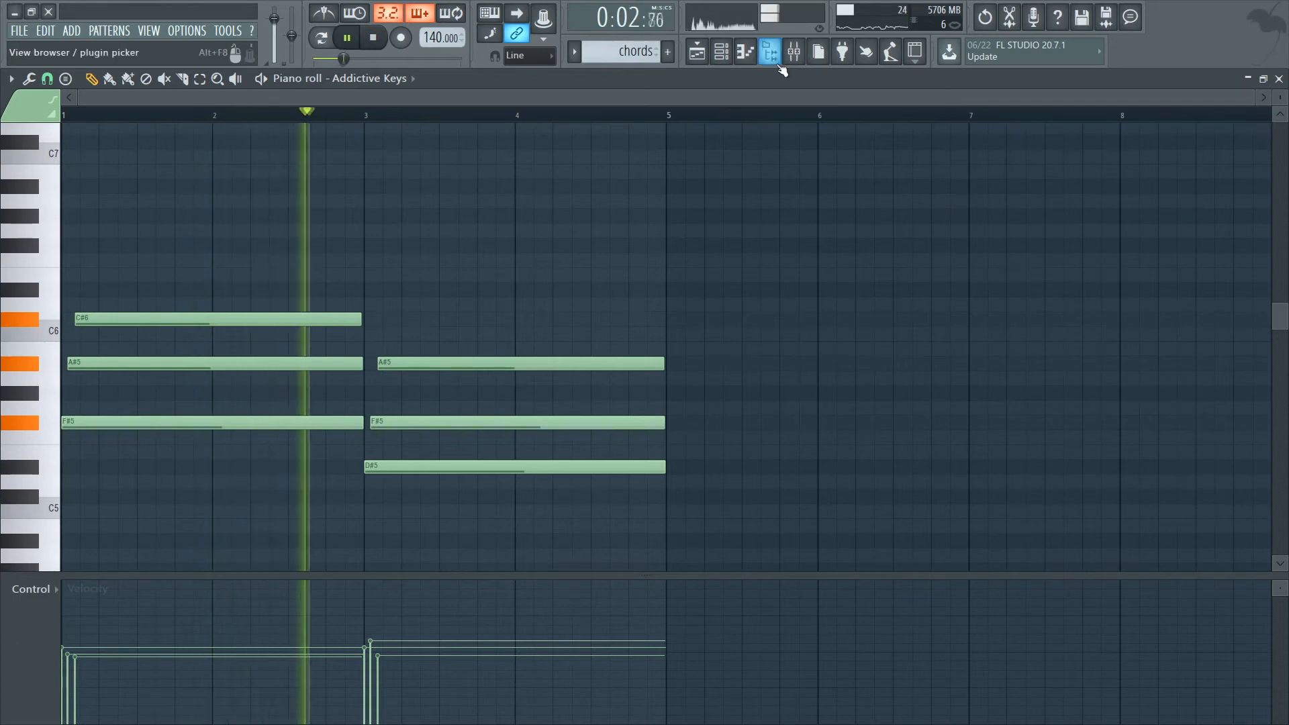
Lower the volume of mixer track 1 and unmute mixer track 2 during playback.
left_click(793, 54)
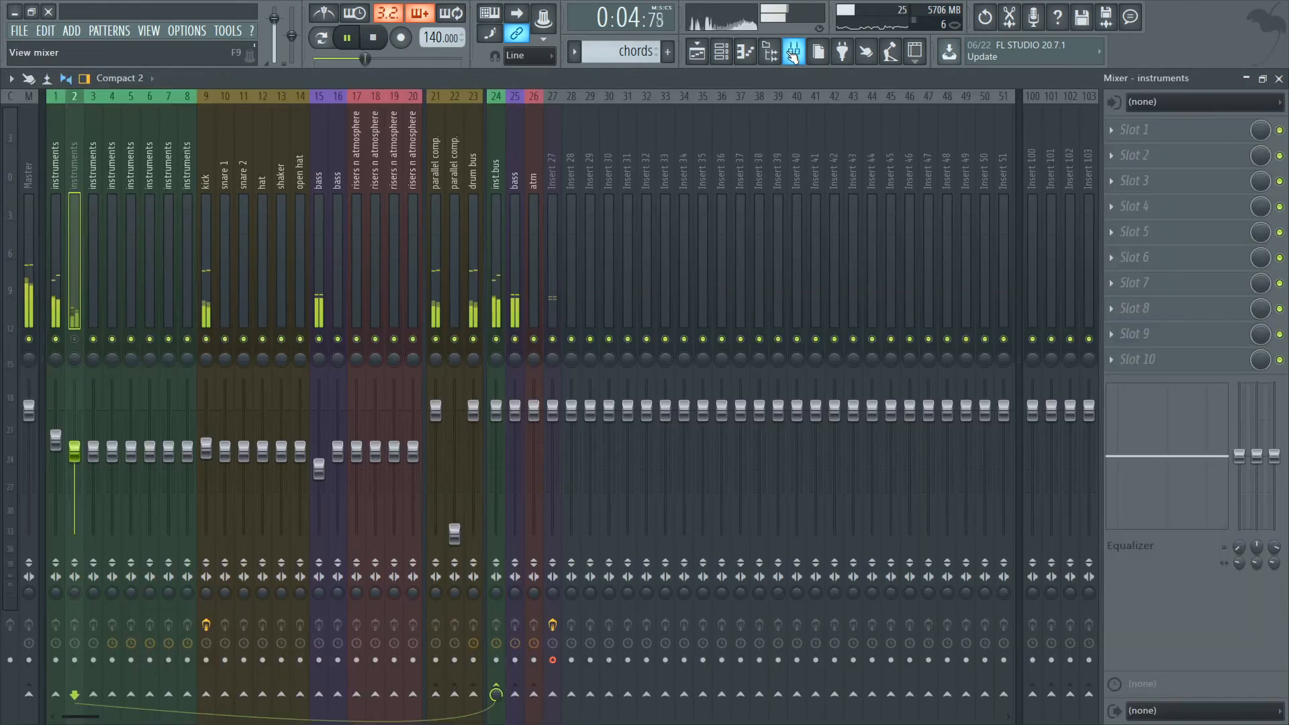
left_click_drag(57, 444, 58, 471)
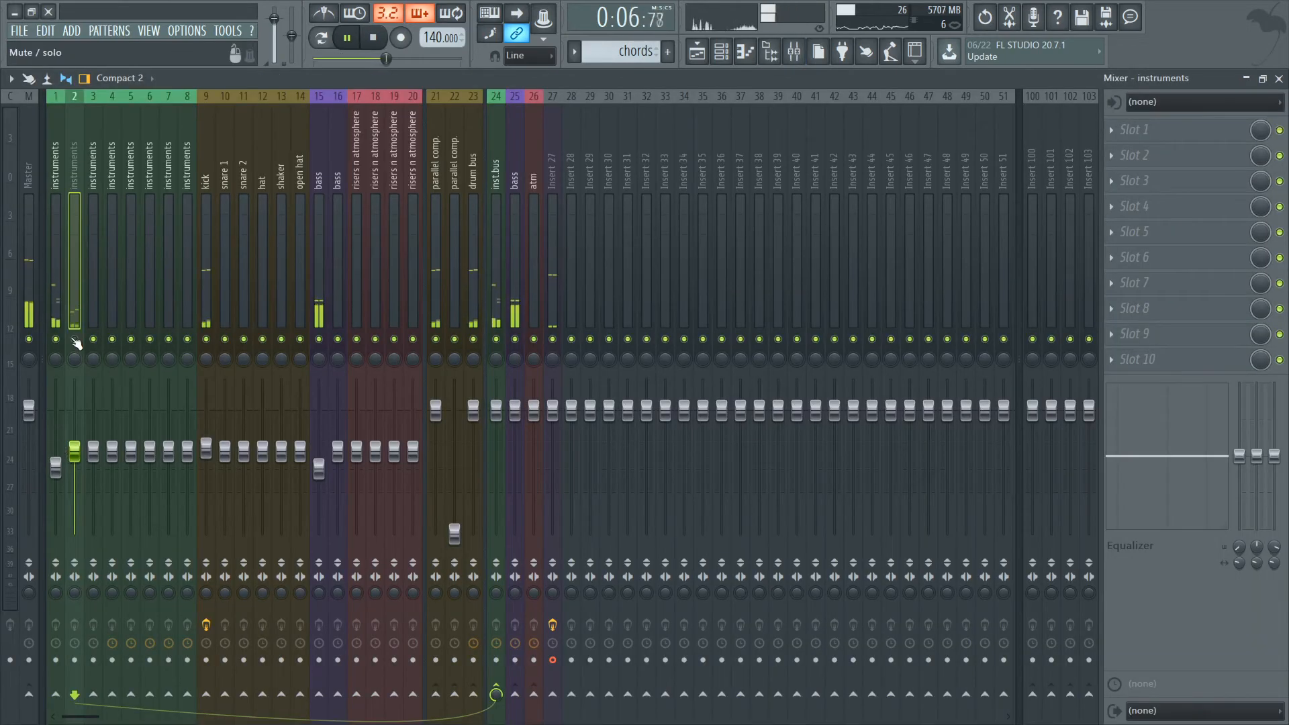
left_click(75, 339)
scroll(59, 465, "down", 2)
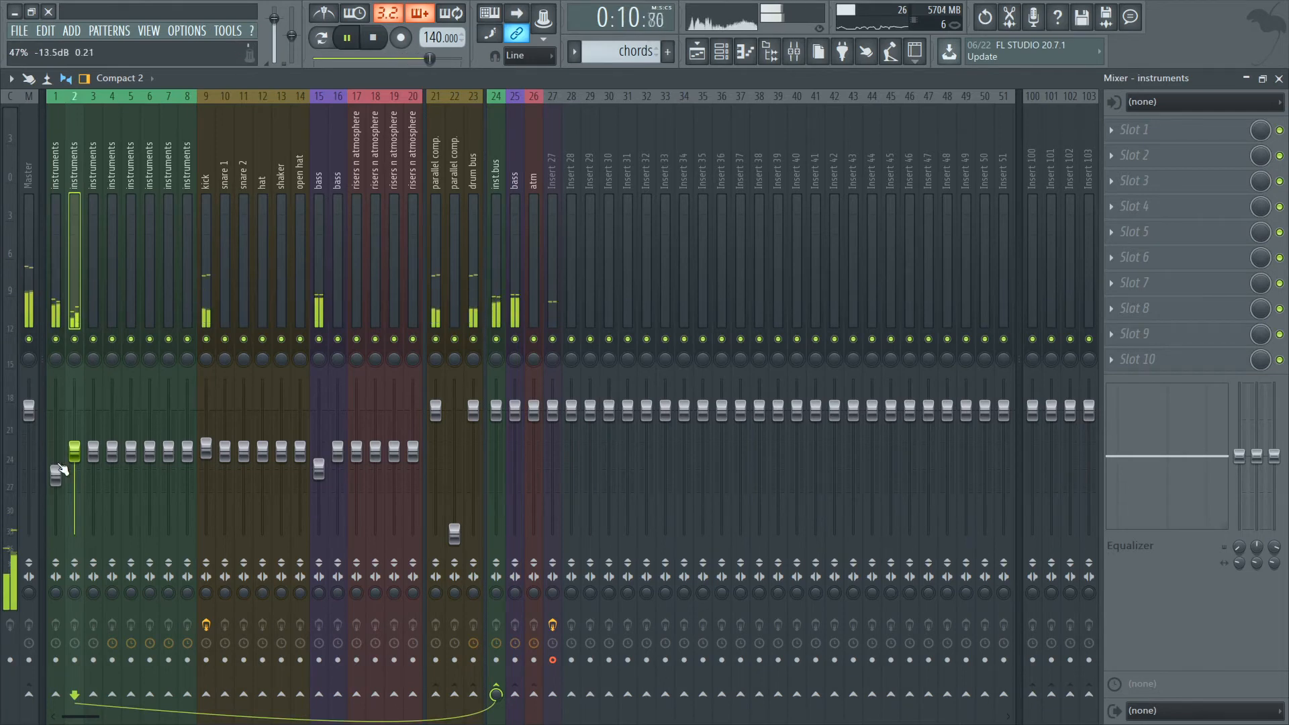
Add Fruity Chorus to the first effect slot of mixer track 1 and lower the track's volume slightly.
left_click(58, 302)
left_click(1139, 129)
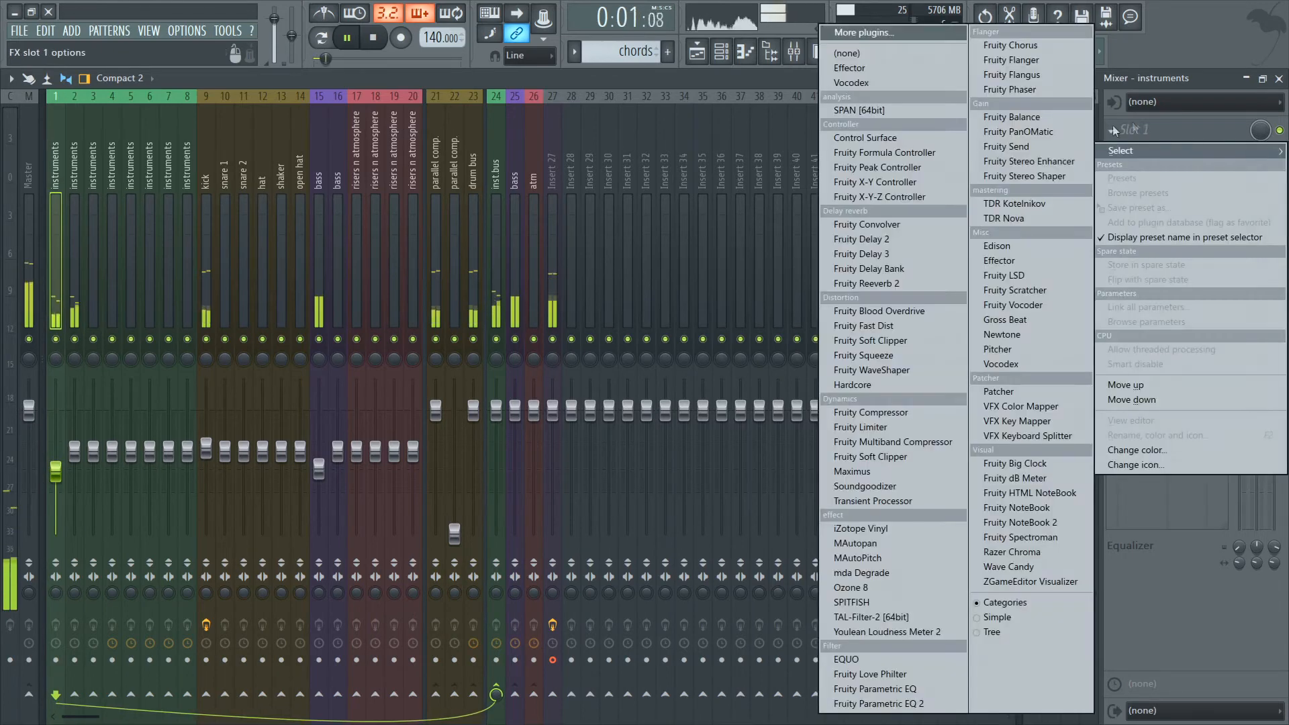
left_click(1012, 47)
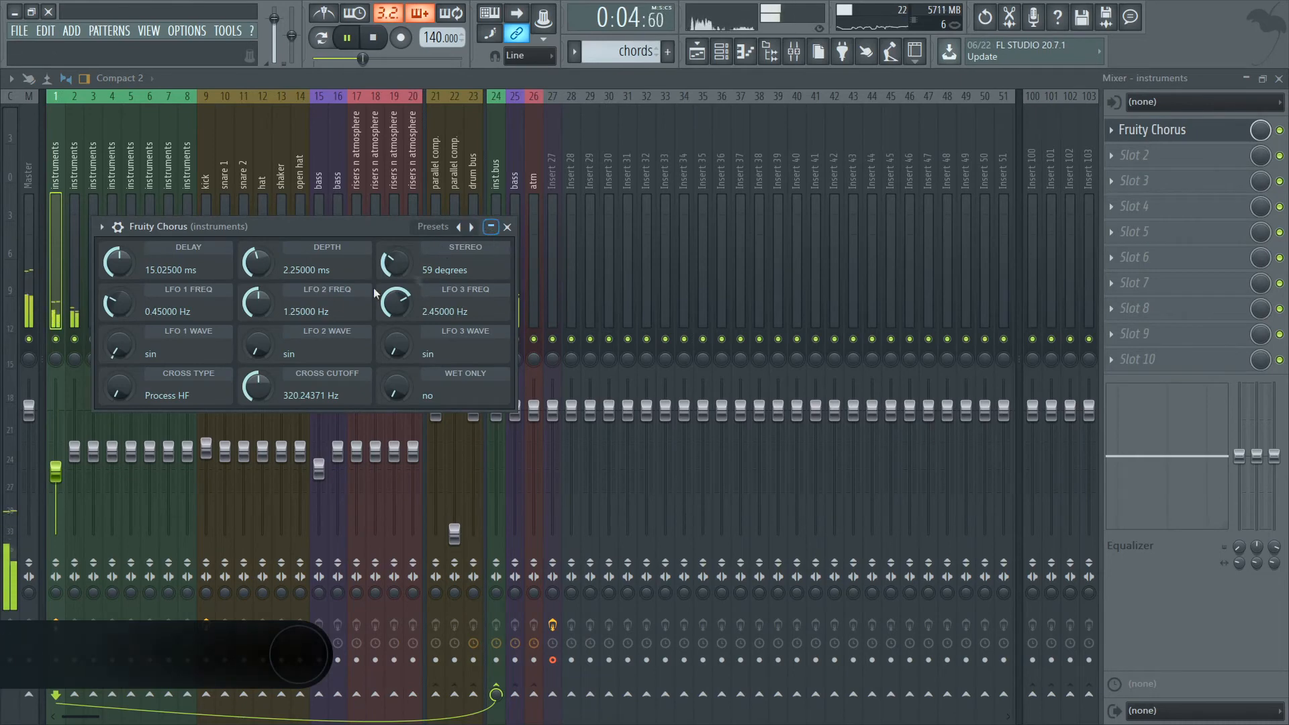
left_click(511, 227)
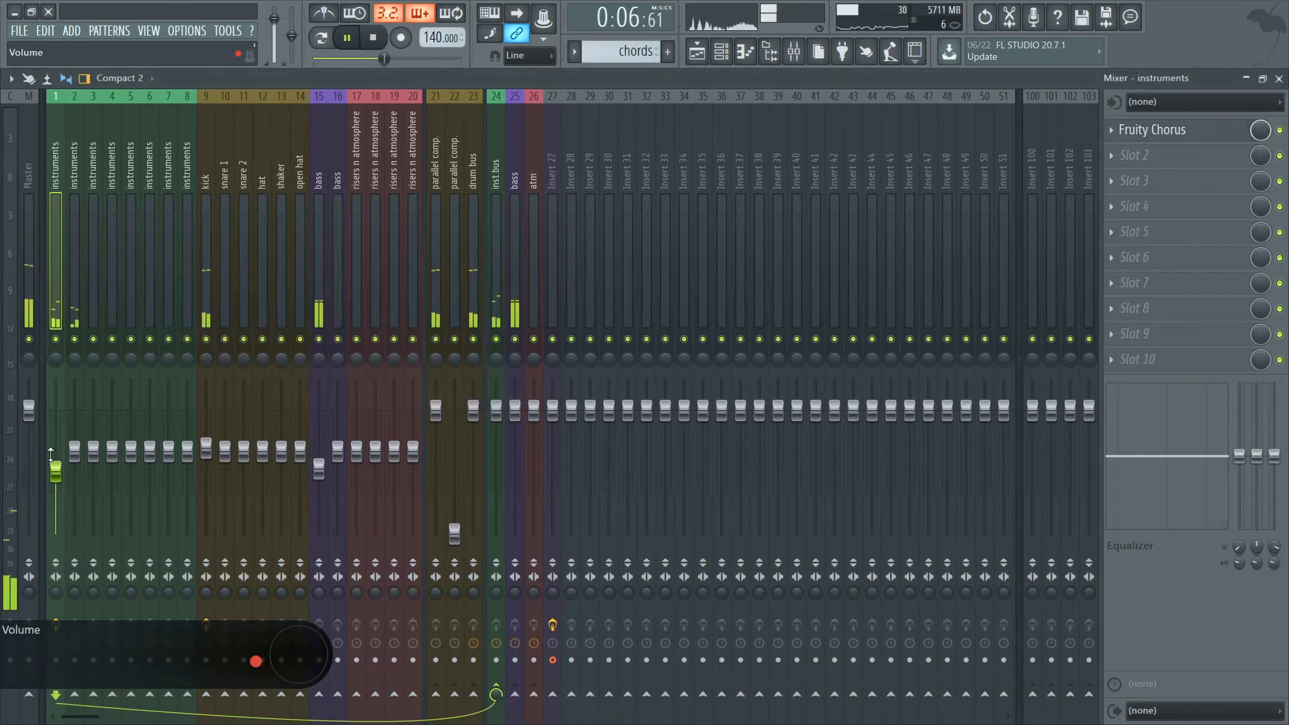
left_click_drag(55, 456, 55, 466)
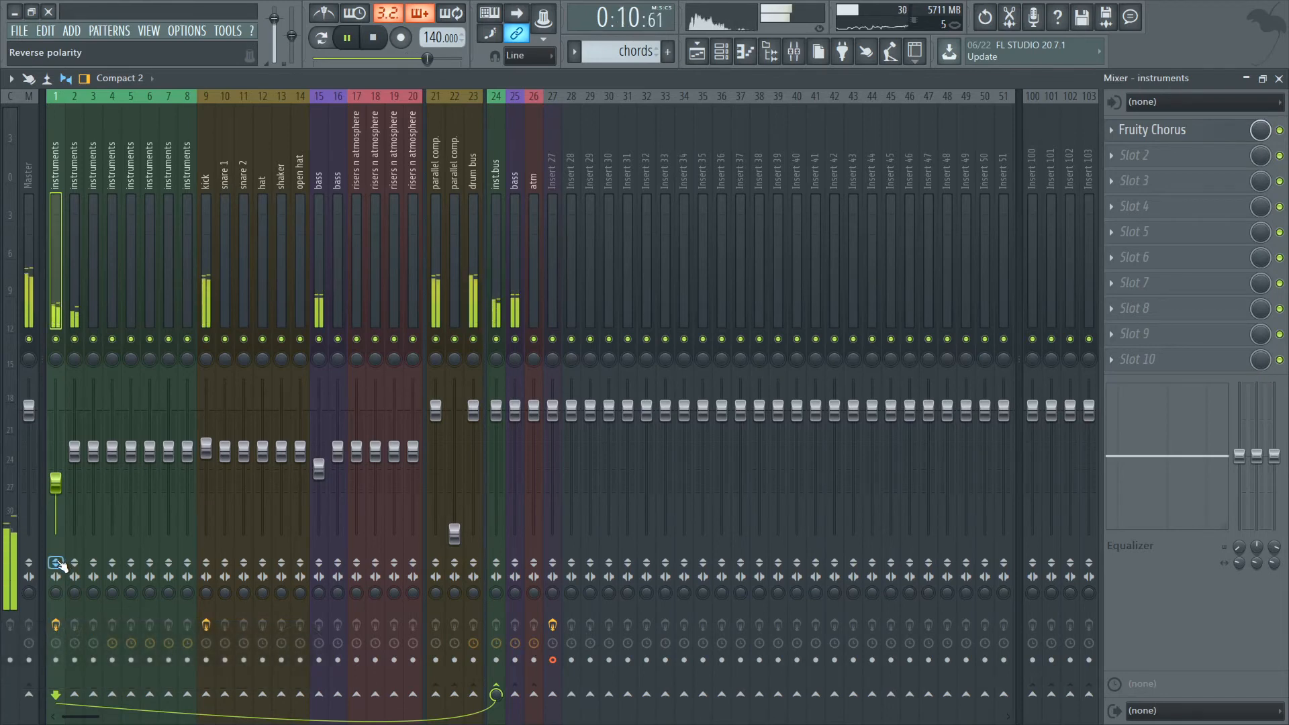
Add Fruity Parametric EQ 2 to the second slot of mixer track 1 and boost band 4 at about 1058 Hz.
left_click(1237, 180)
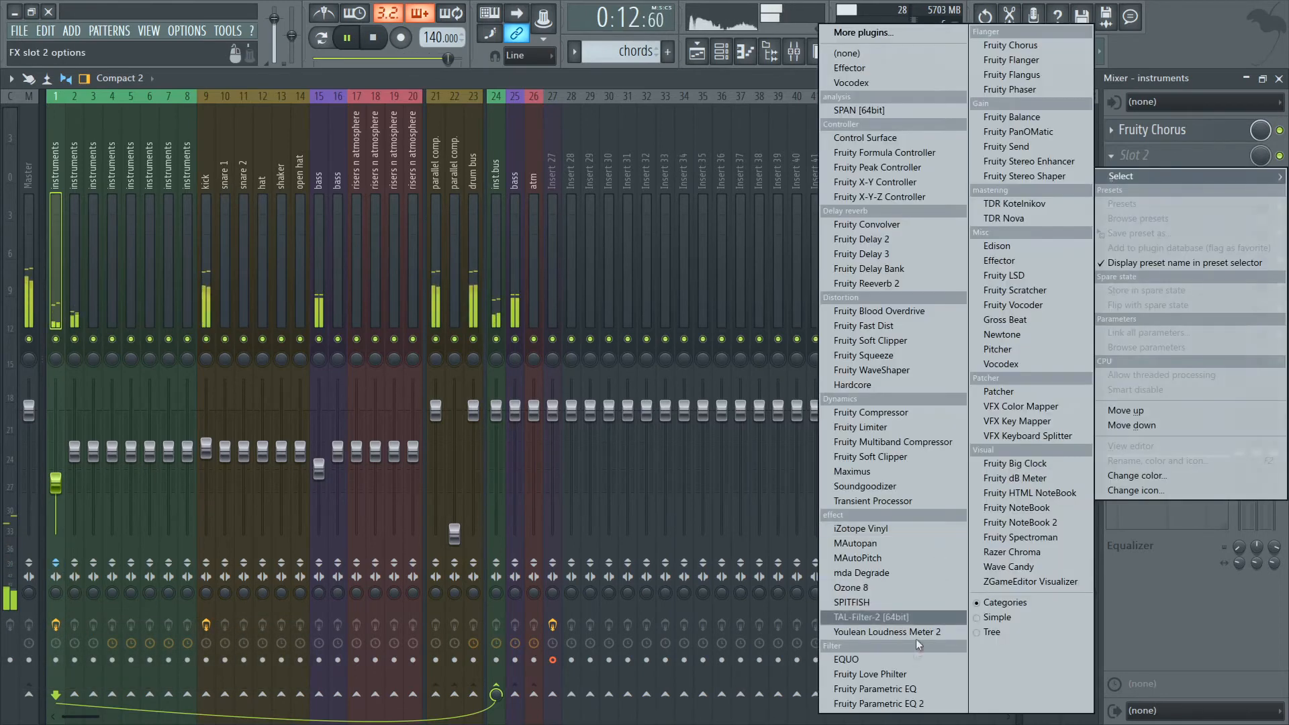
left_click(873, 702)
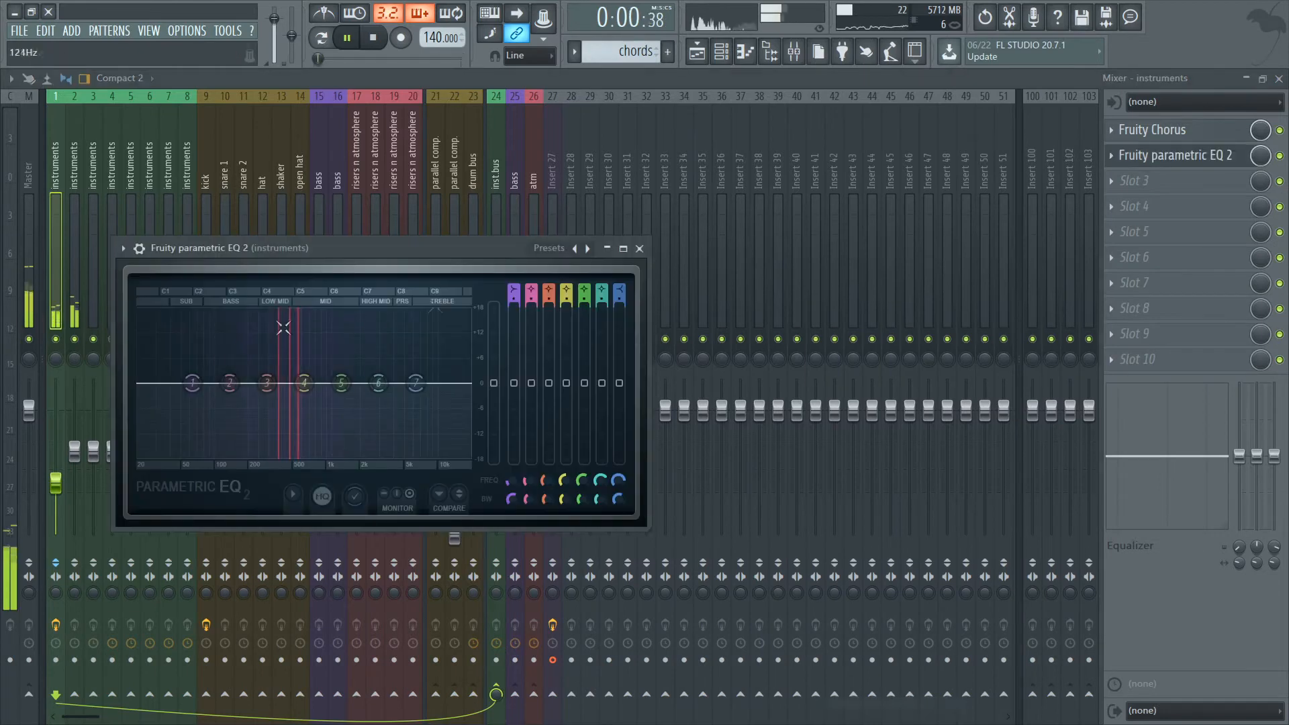
left_click_drag(304, 383, 330, 353)
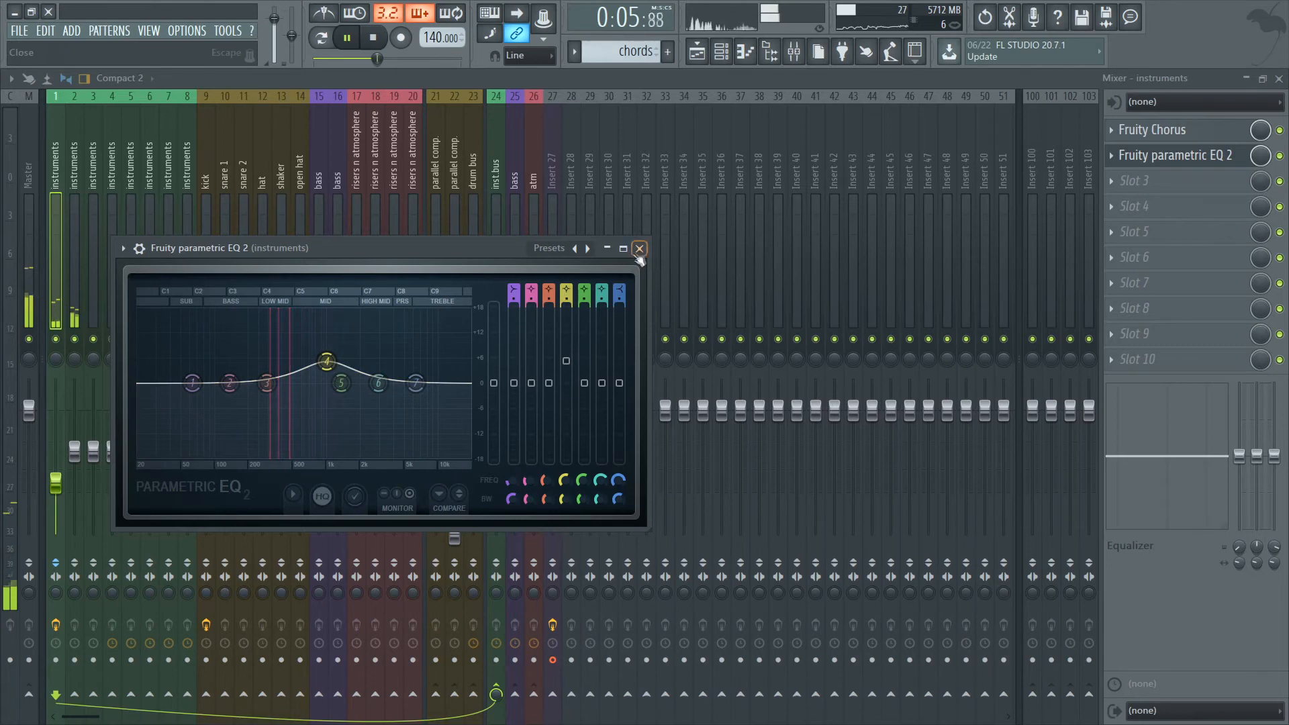
left_click(639, 249)
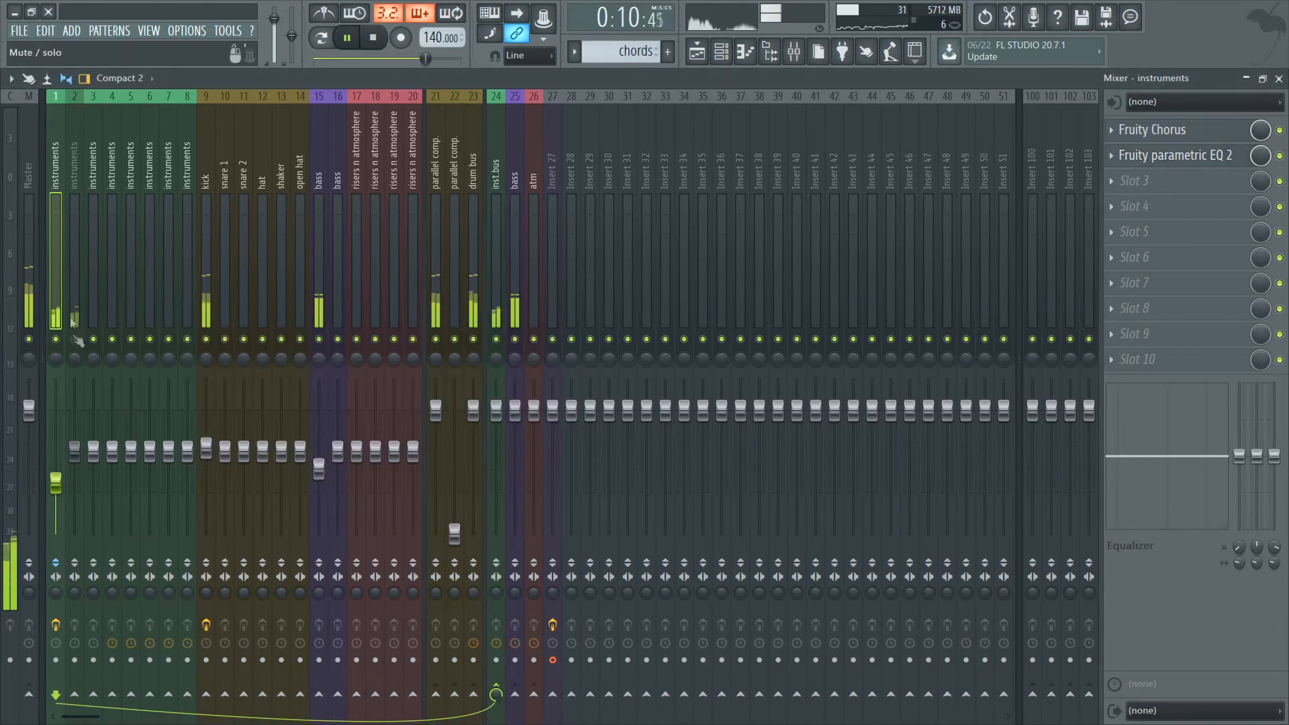
Add Gross Beat to mixer track 1 with the 1 Beat Gate volume pattern at a reduced volume mix, and lower the track's volume slightly.
left_click(1165, 181)
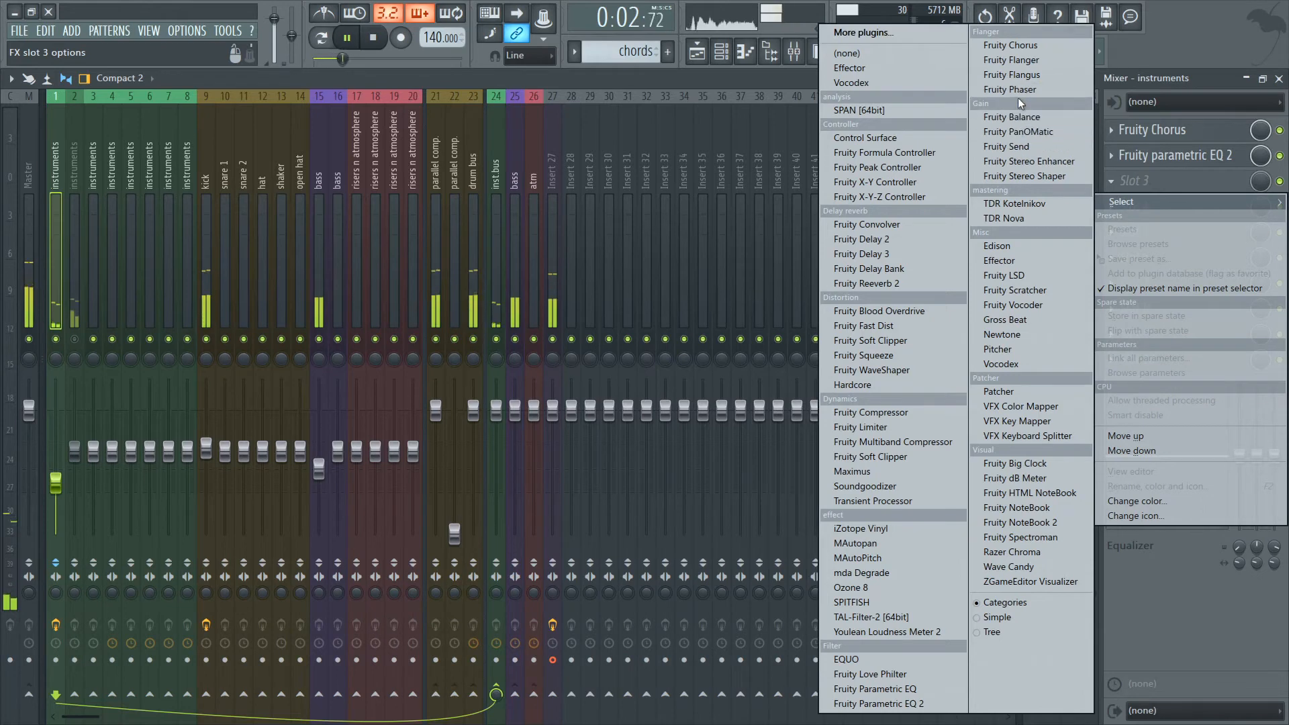
left_click(1009, 321)
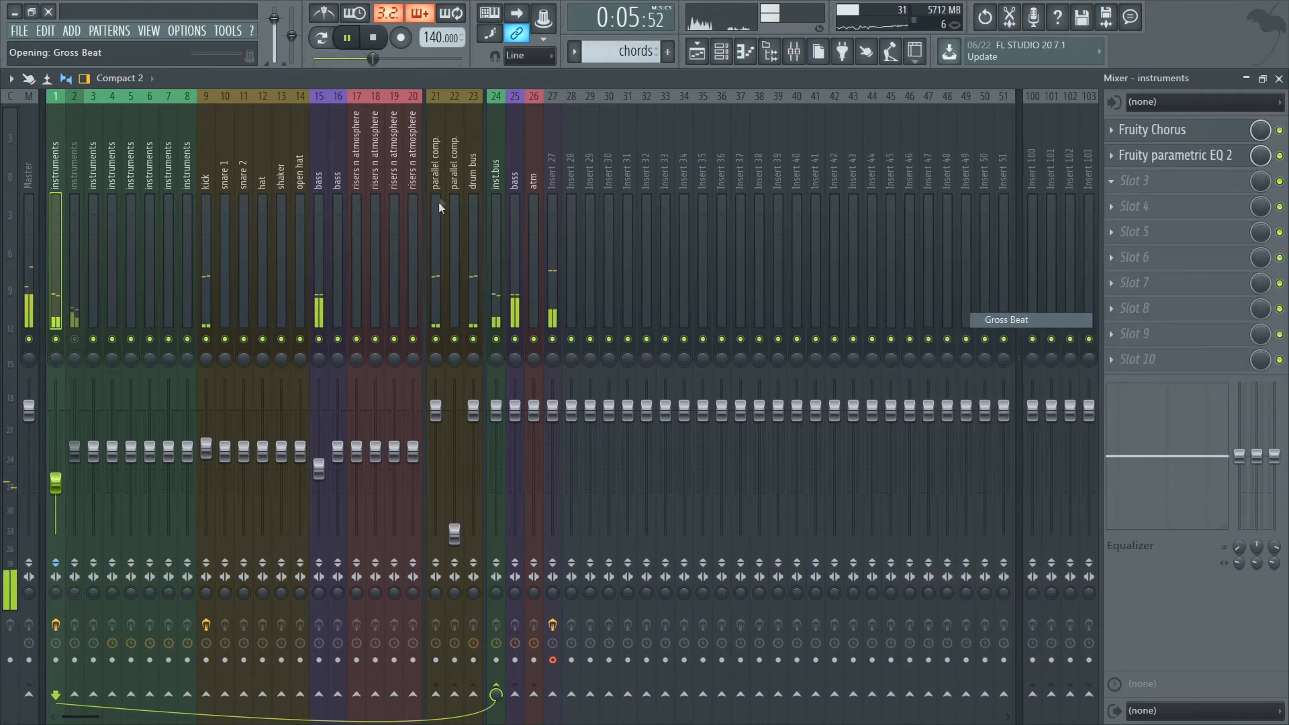
left_click_drag(447, 258, 513, 156)
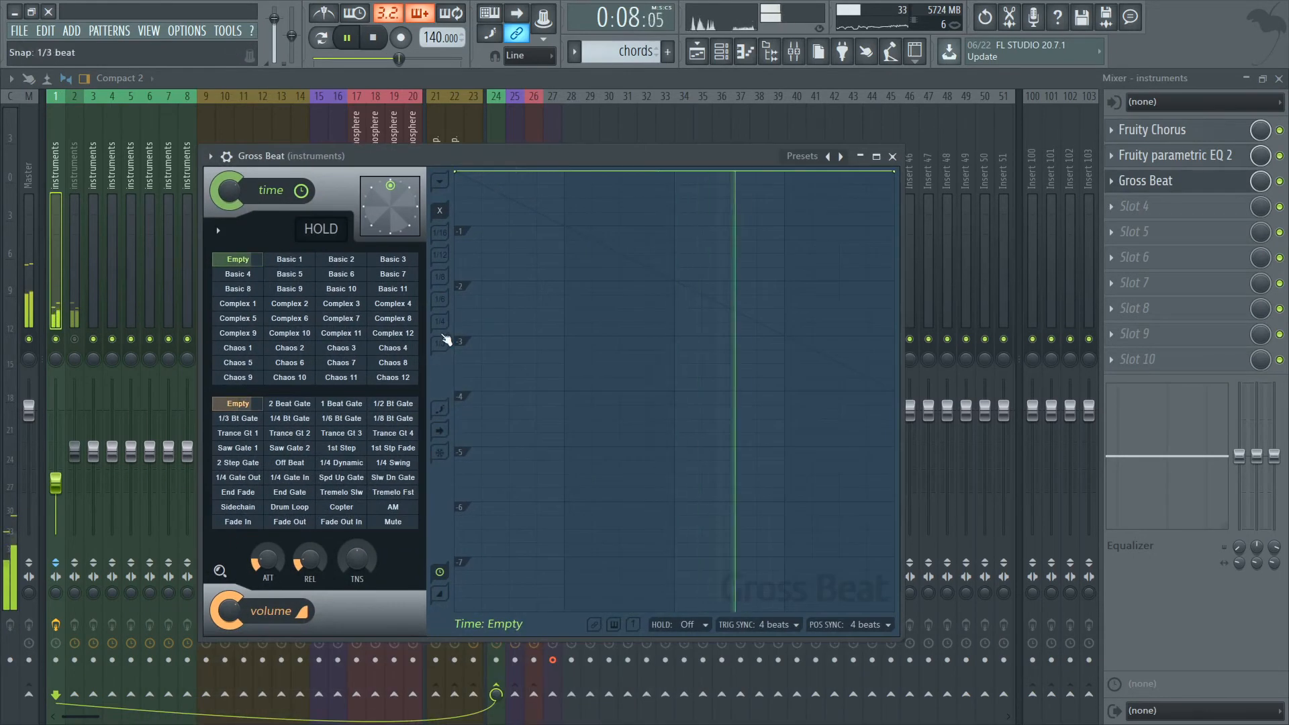
left_click(345, 405)
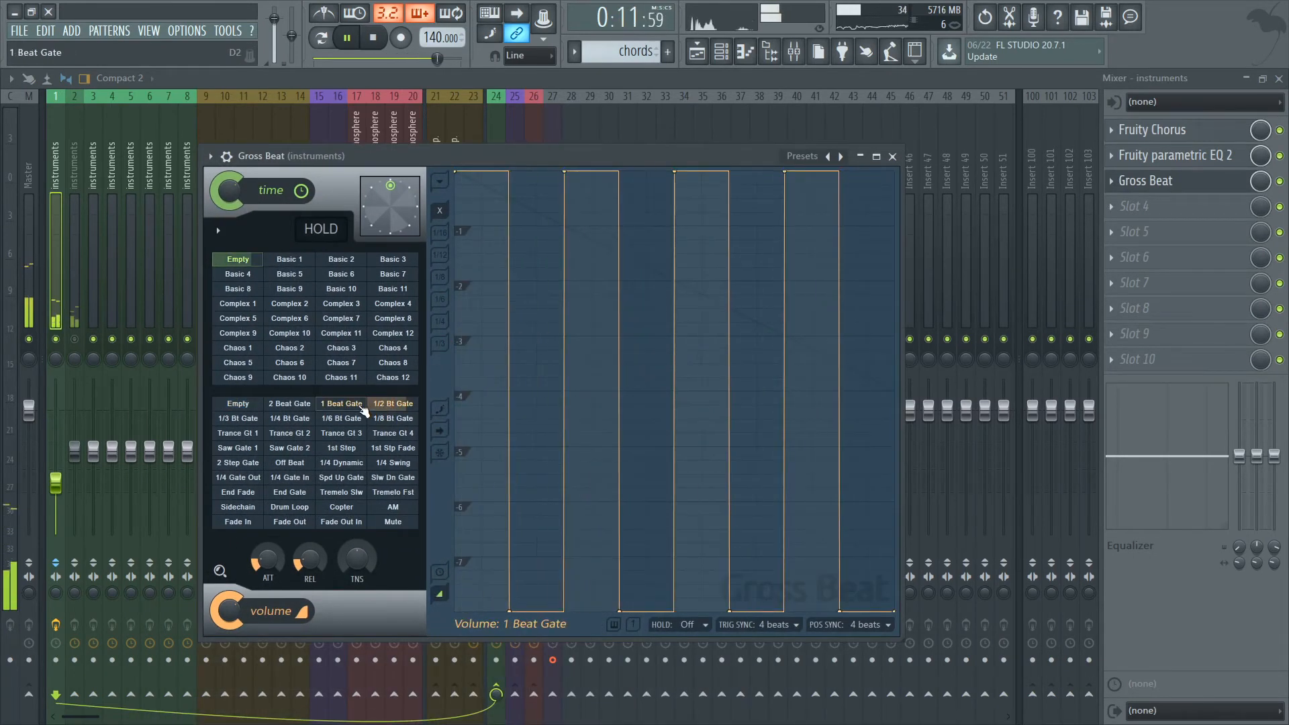
left_click_drag(229, 609, 227, 621)
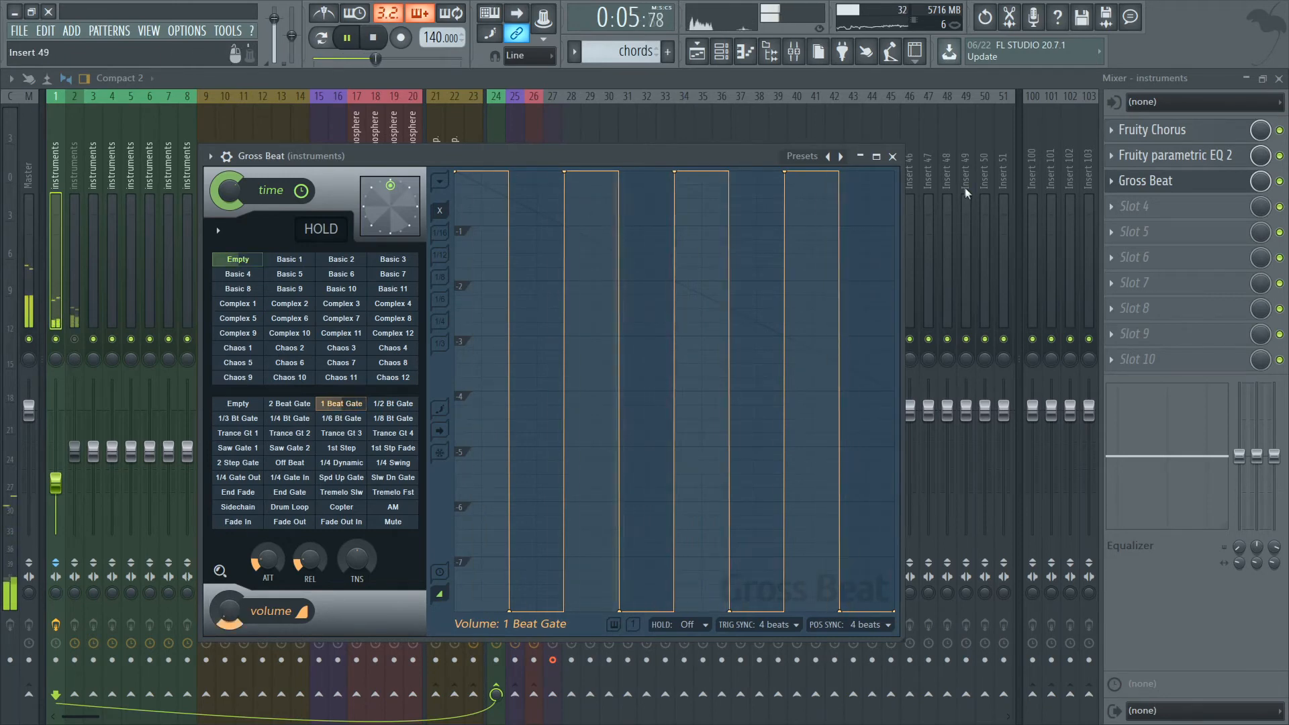
left_click(893, 156)
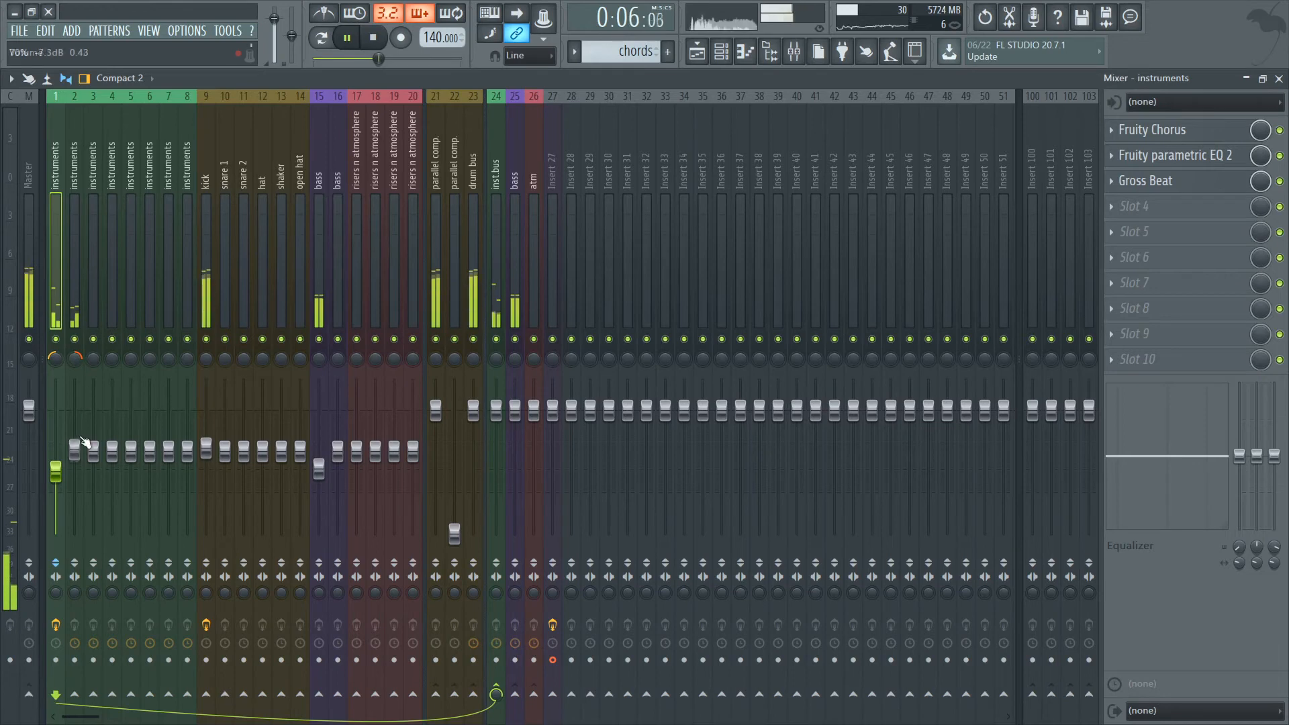
scroll(62, 468, "down", 4)
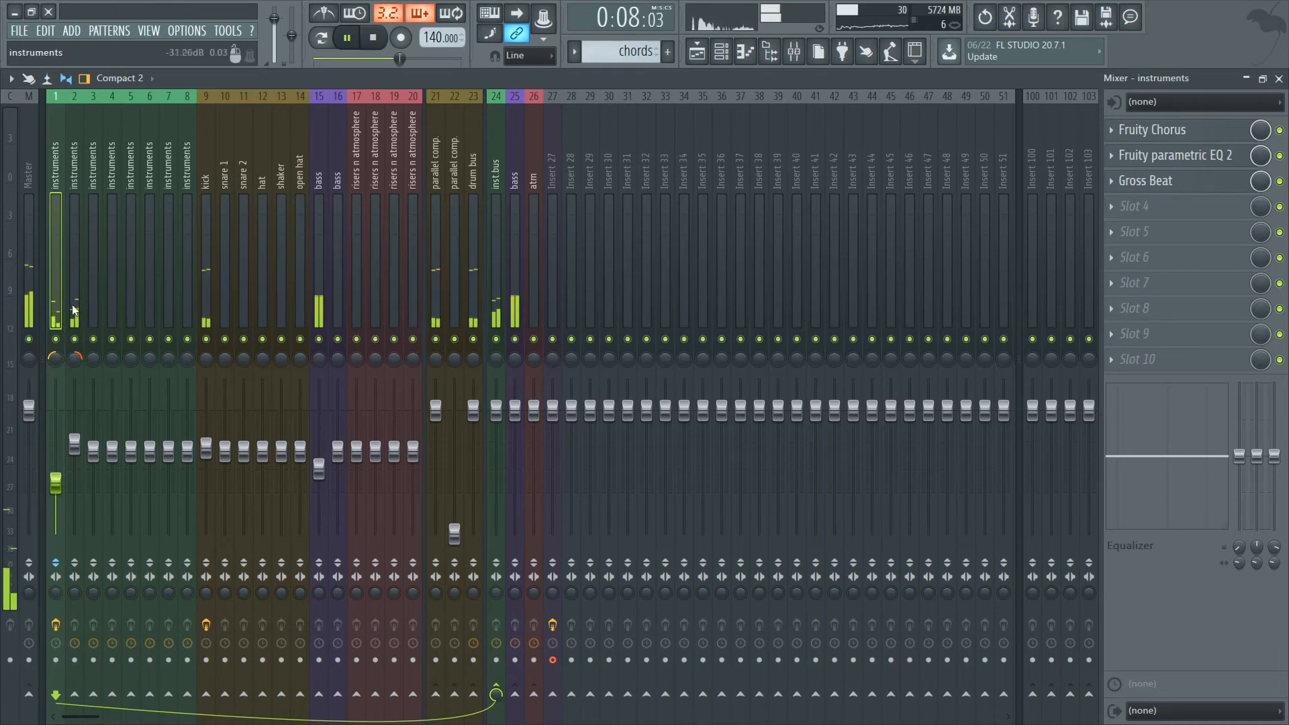
Add Fruity Parametric EQ 2 to mixer track 2, boosting band 4 near 1652 Hz and cutting band 3 slightly in the low mids.
left_click(73, 477)
left_click(1141, 130)
left_click(906, 703)
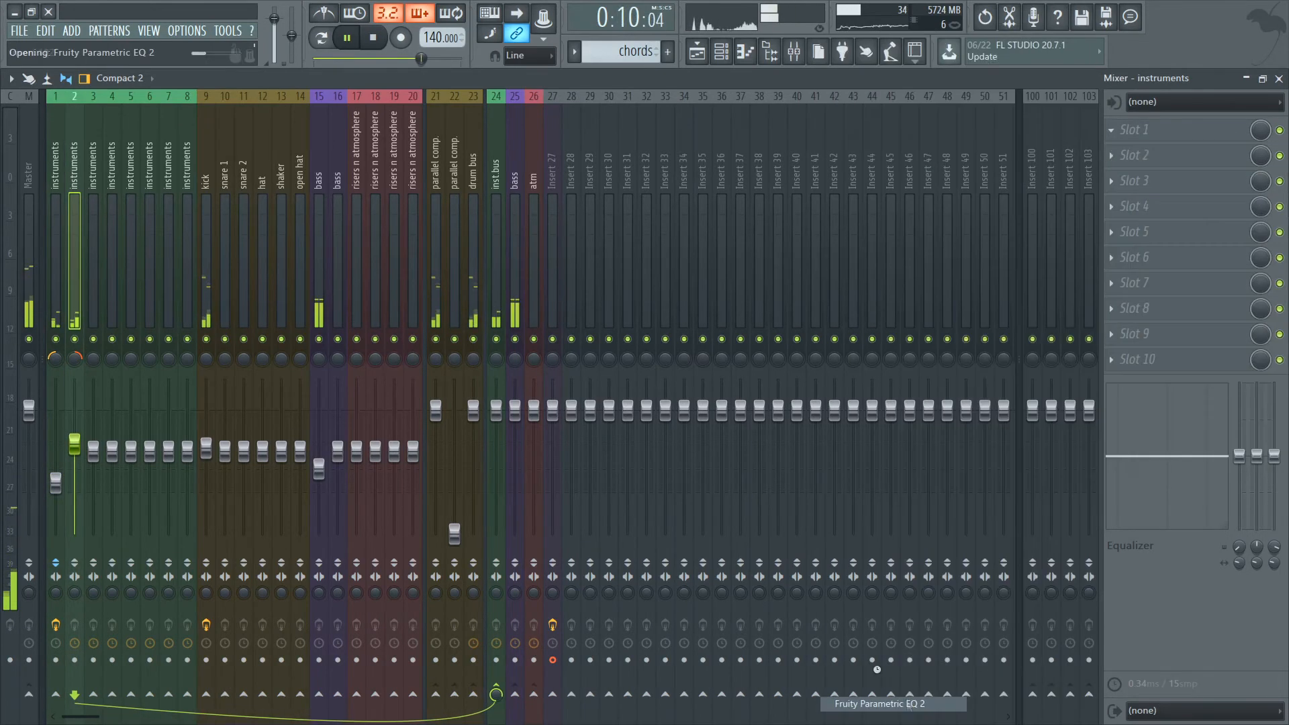
left_click_drag(325, 403, 375, 391)
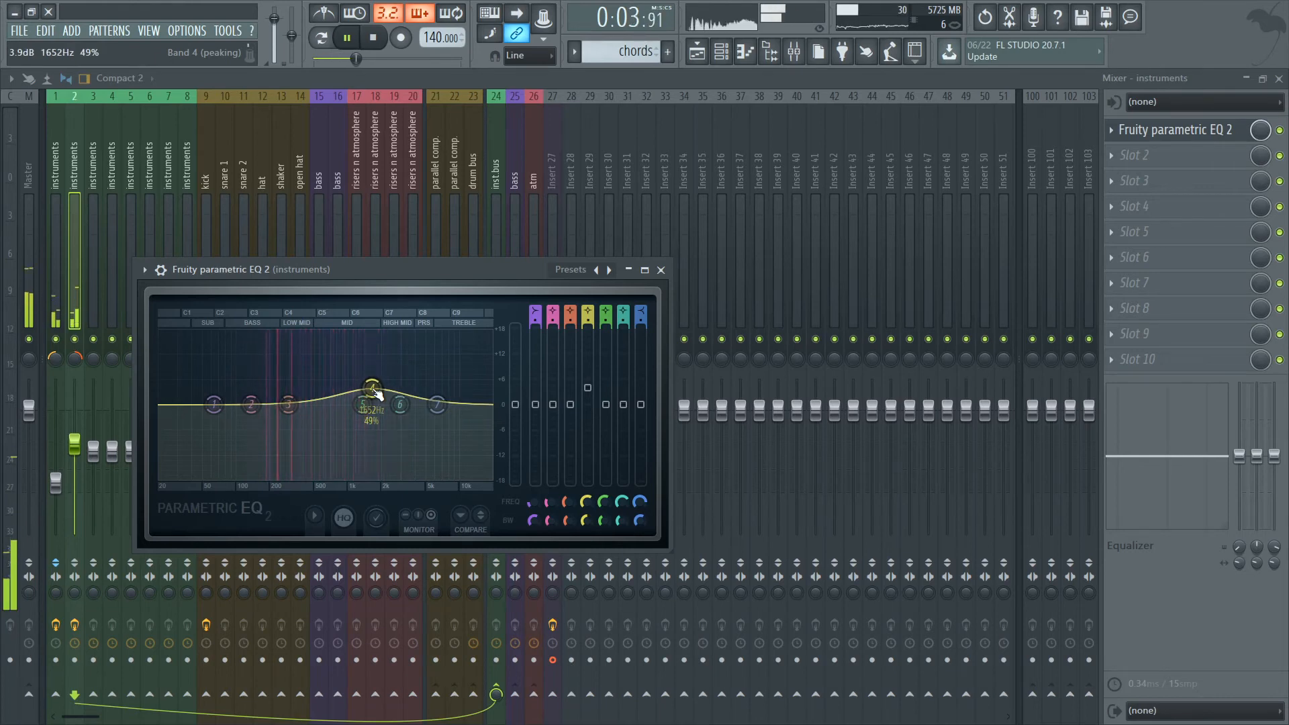
left_click_drag(288, 404, 290, 421)
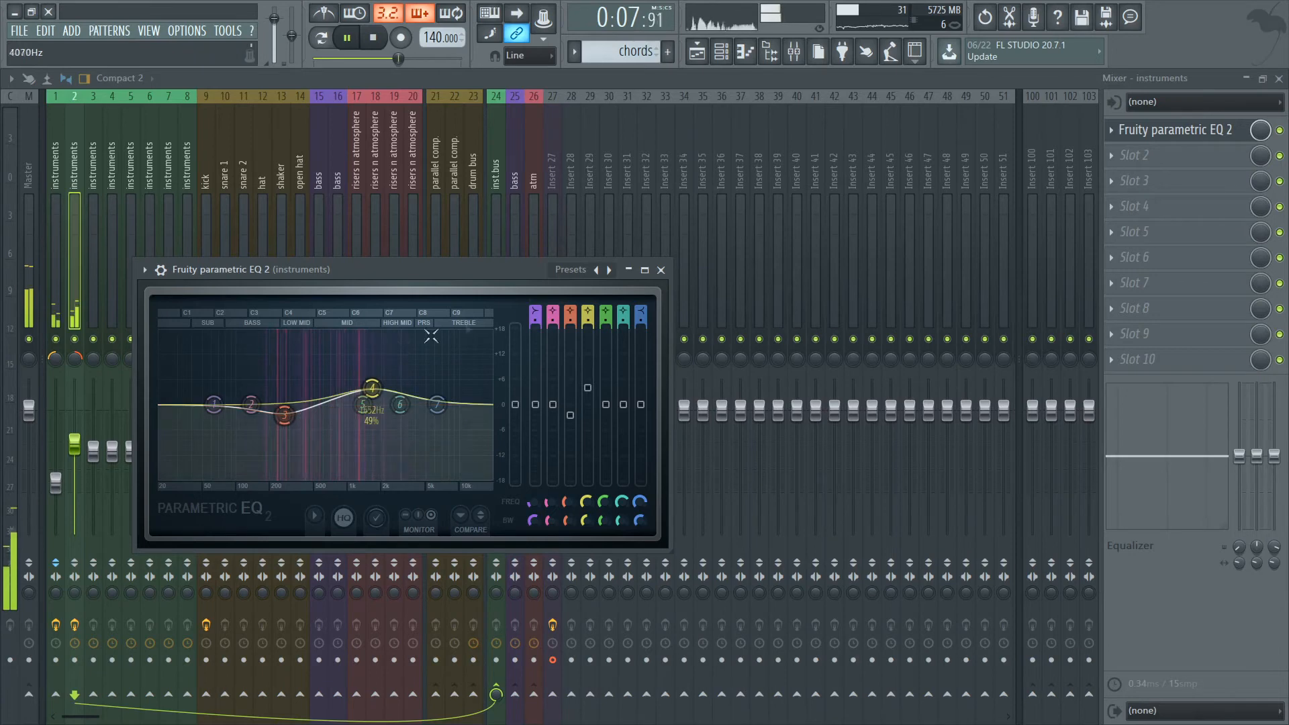
left_click(669, 270)
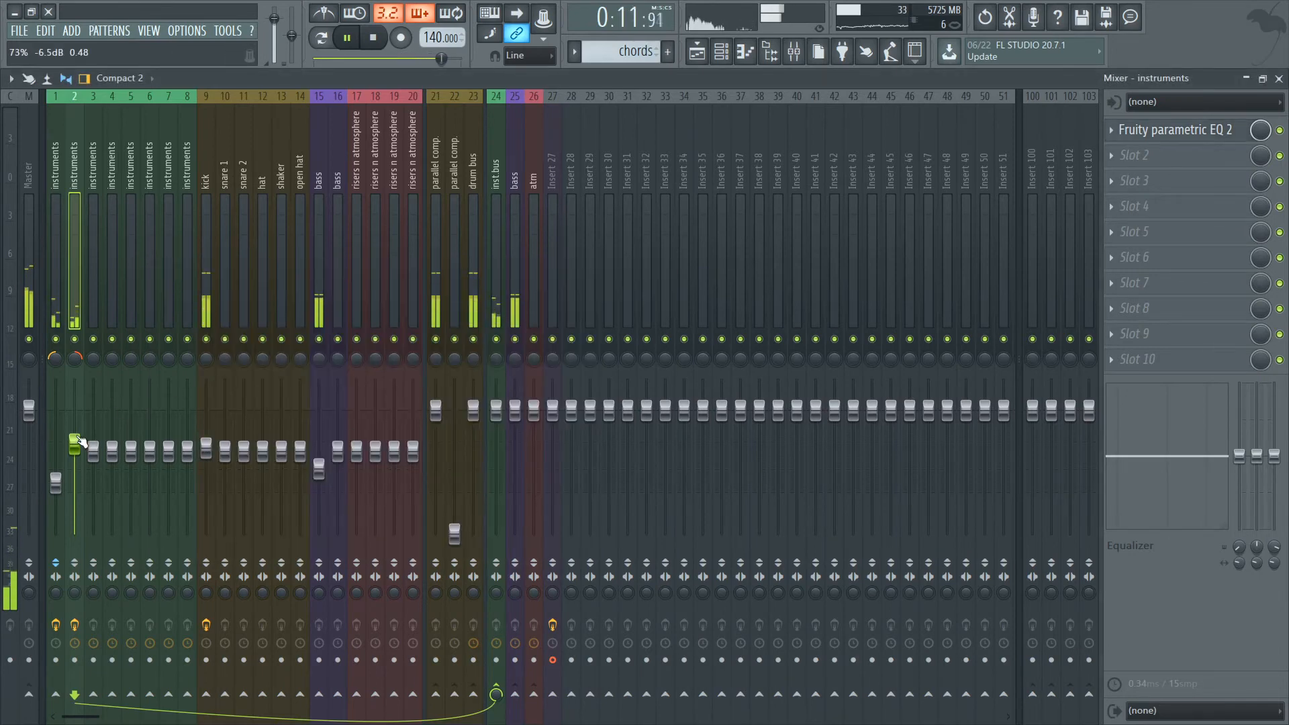
left_click(1175, 130)
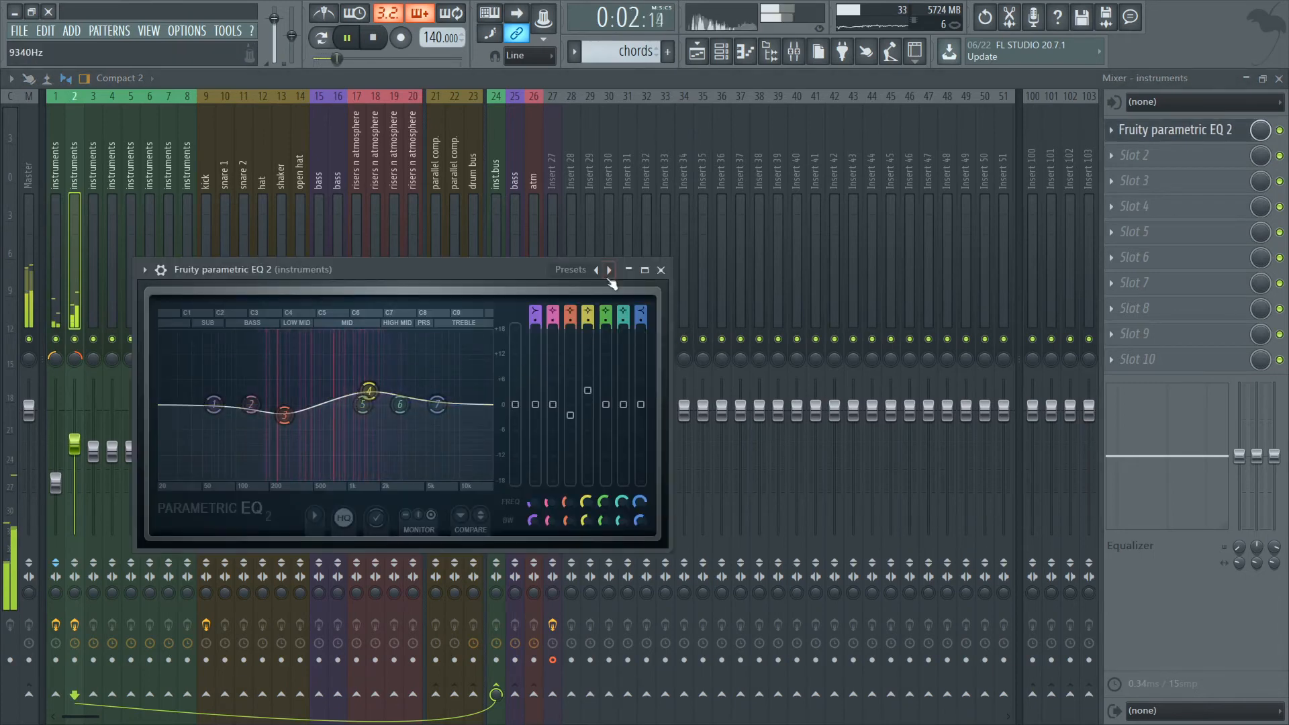
left_click(670, 268)
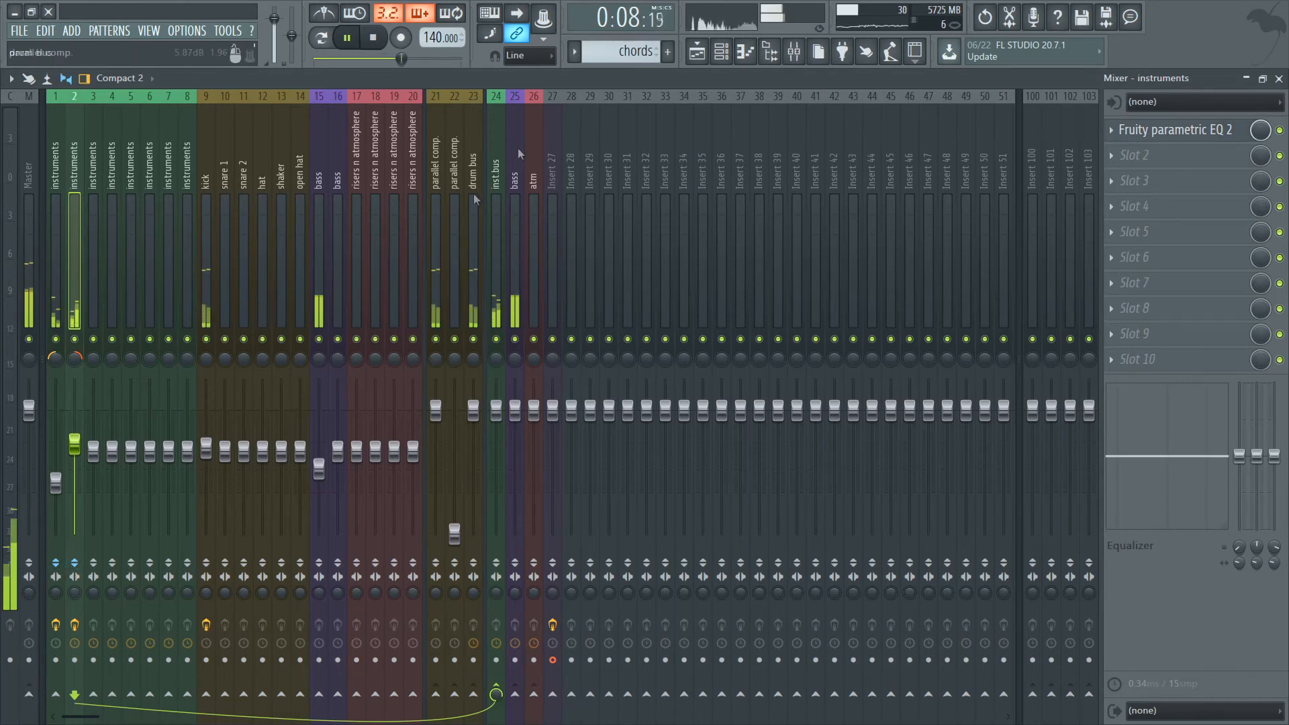
Stop playback in the playlist and solo Track 1 to audition the d sharp minor melody loop alone.
left_click(697, 51)
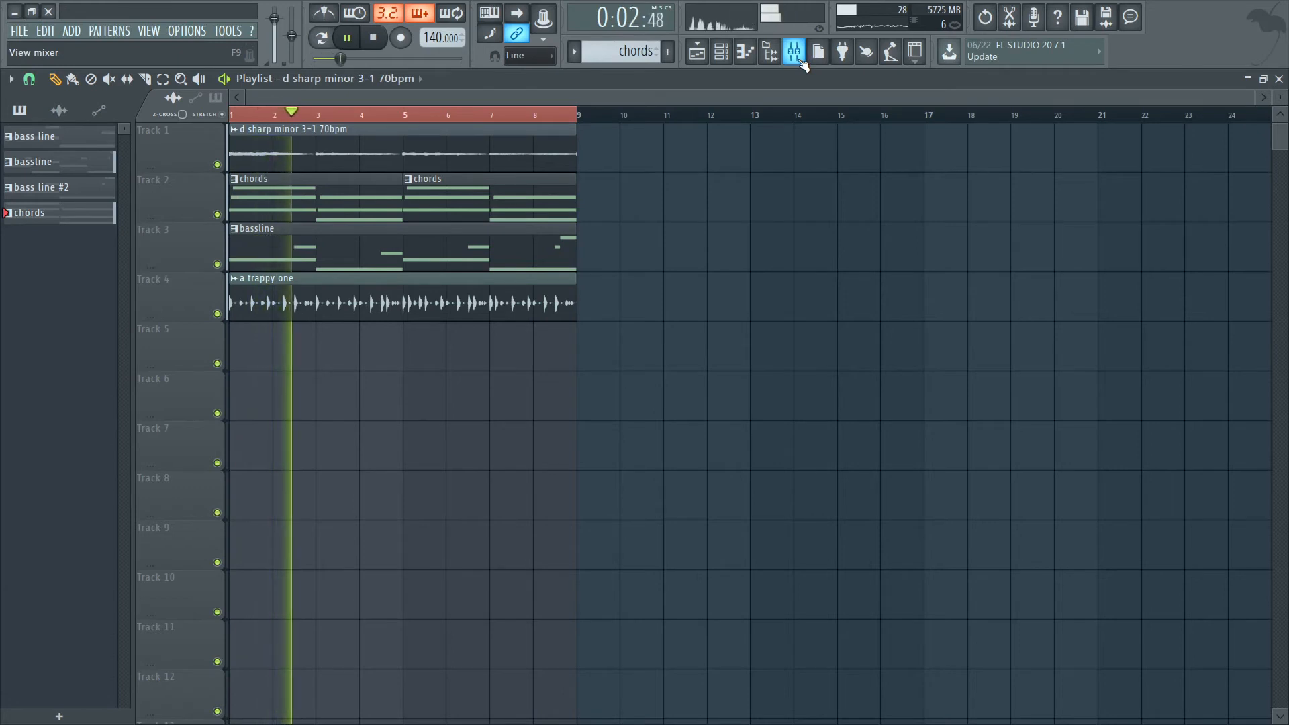
left_click(376, 38)
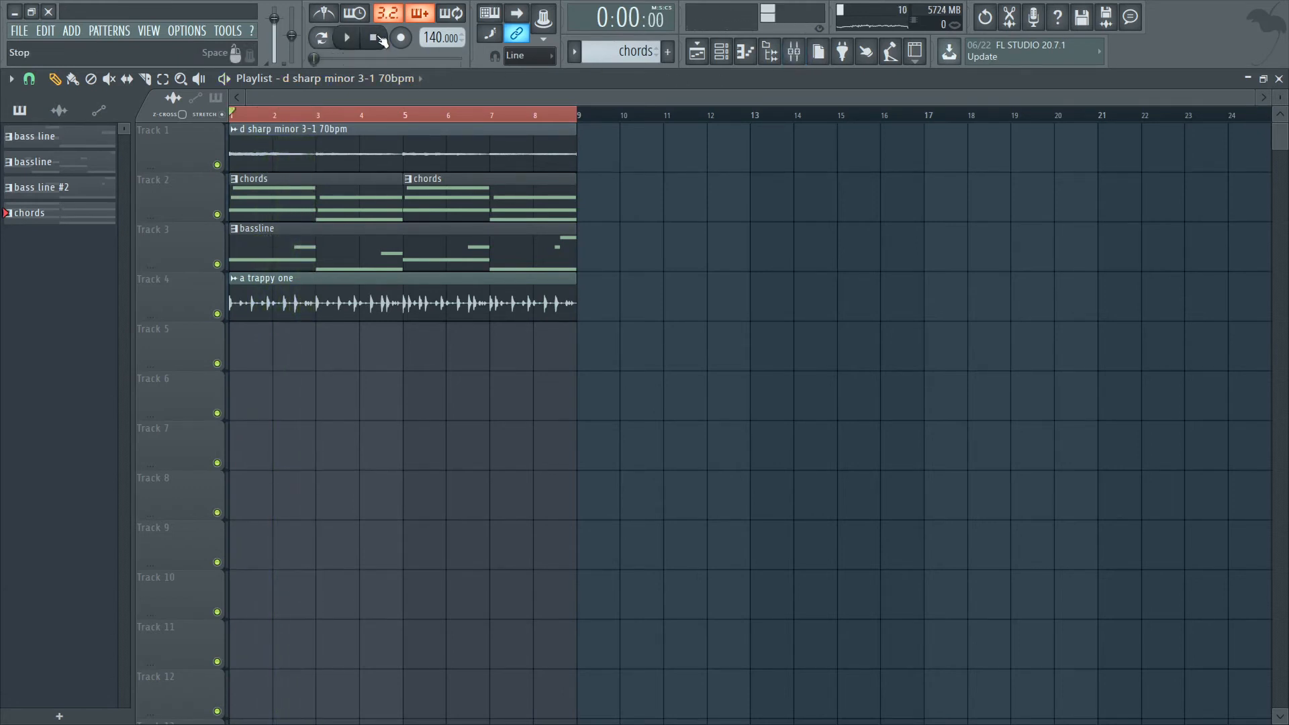
right_click(217, 166)
key("space")
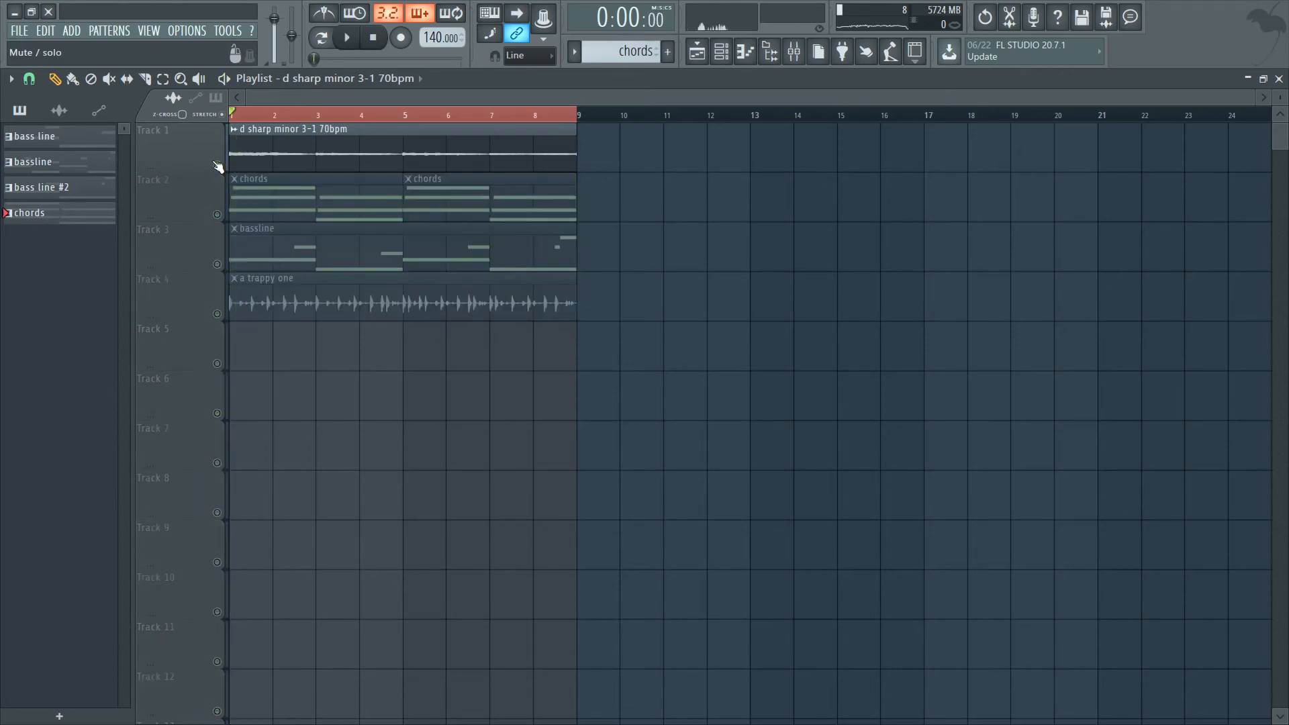
key("space")
scroll(251, 127, "up", 3, "ctrl")
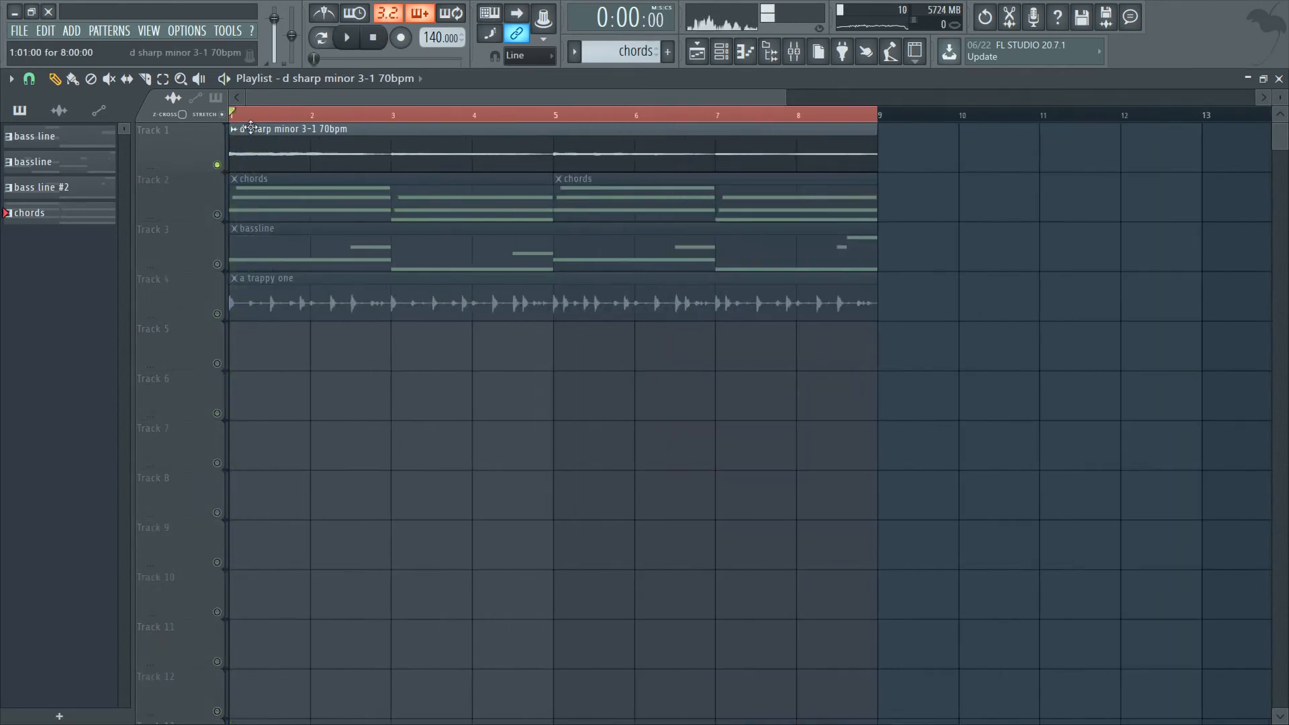
Create a volume automation for the d sharp minor melody clip on Track 1.
left_click(239, 130)
mouse_move(403, 246)
left_click(495, 262)
scroll(193, 179, "up", 6, "ctrl")
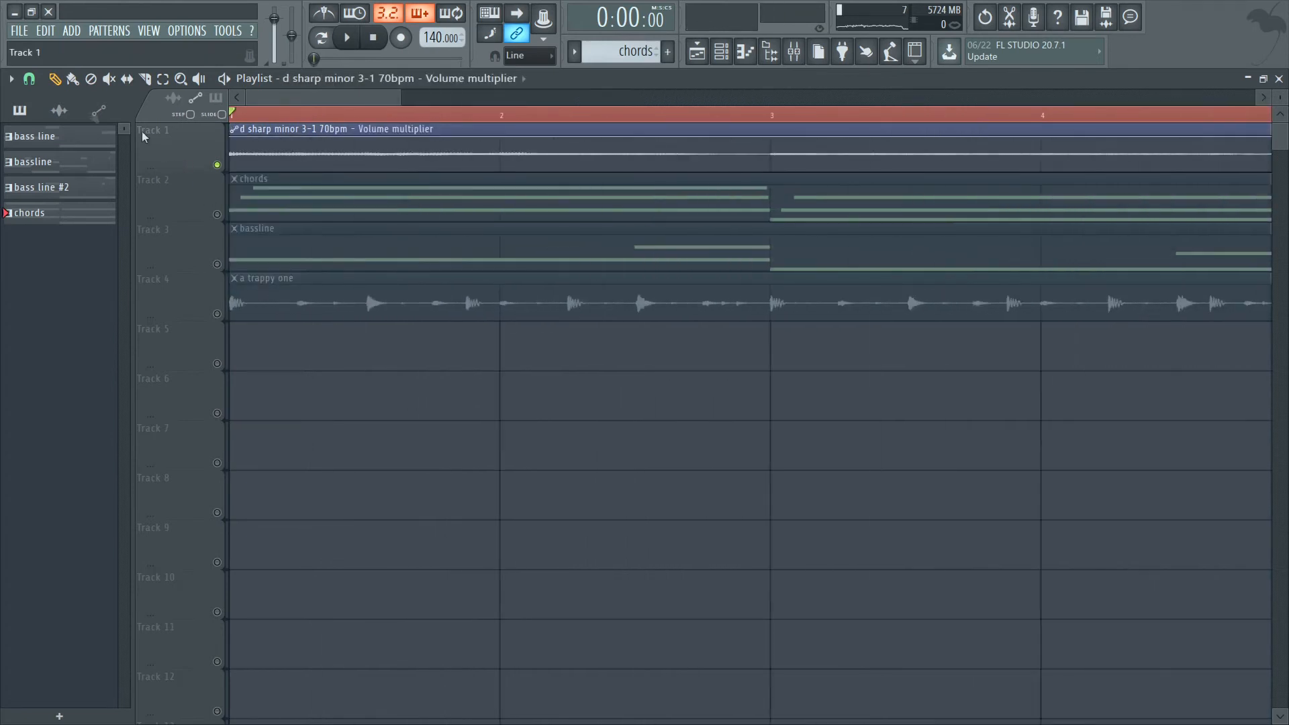
Set the playlist snap to 1/4 beat for editing the volume automation.
left_click(30, 80)
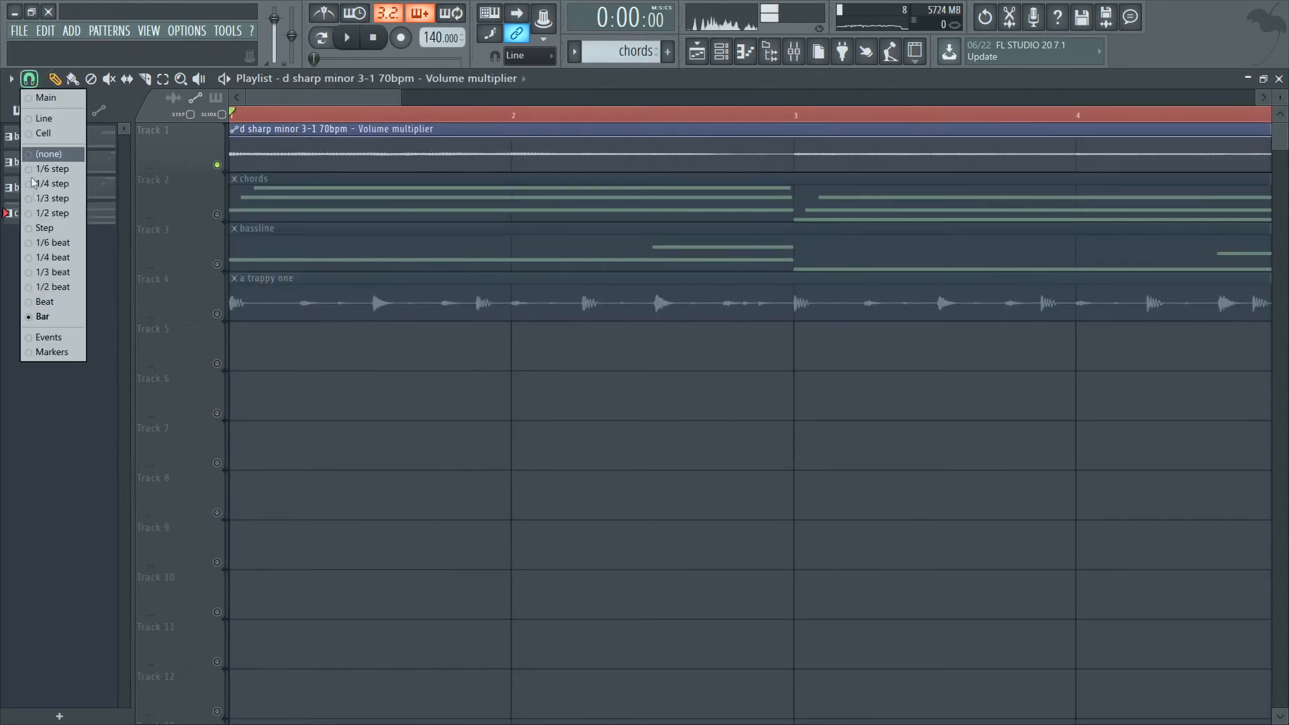
left_click(48, 259)
scroll(184, 131, "up", 3, "ctrl")
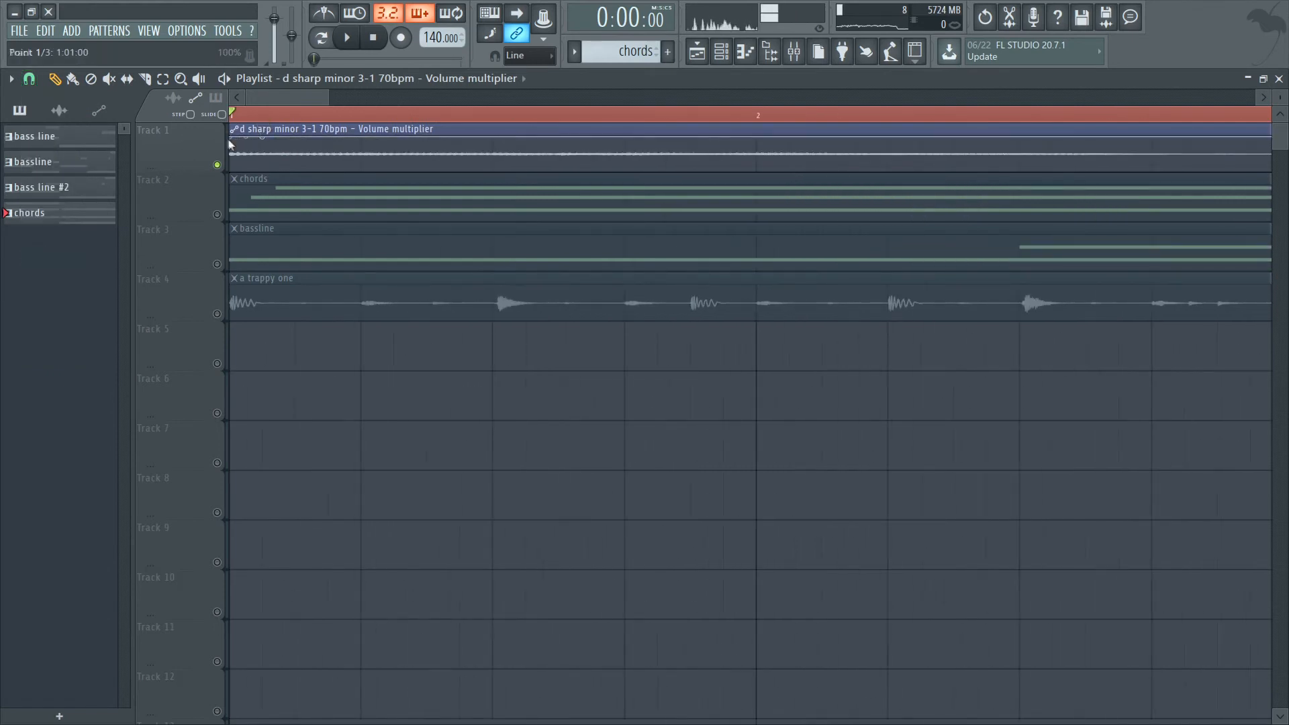
Lower the first point of Track 1's volume automation to form a short fade-in, and audition the loop's restart.
left_click_drag(228, 139, 233, 163)
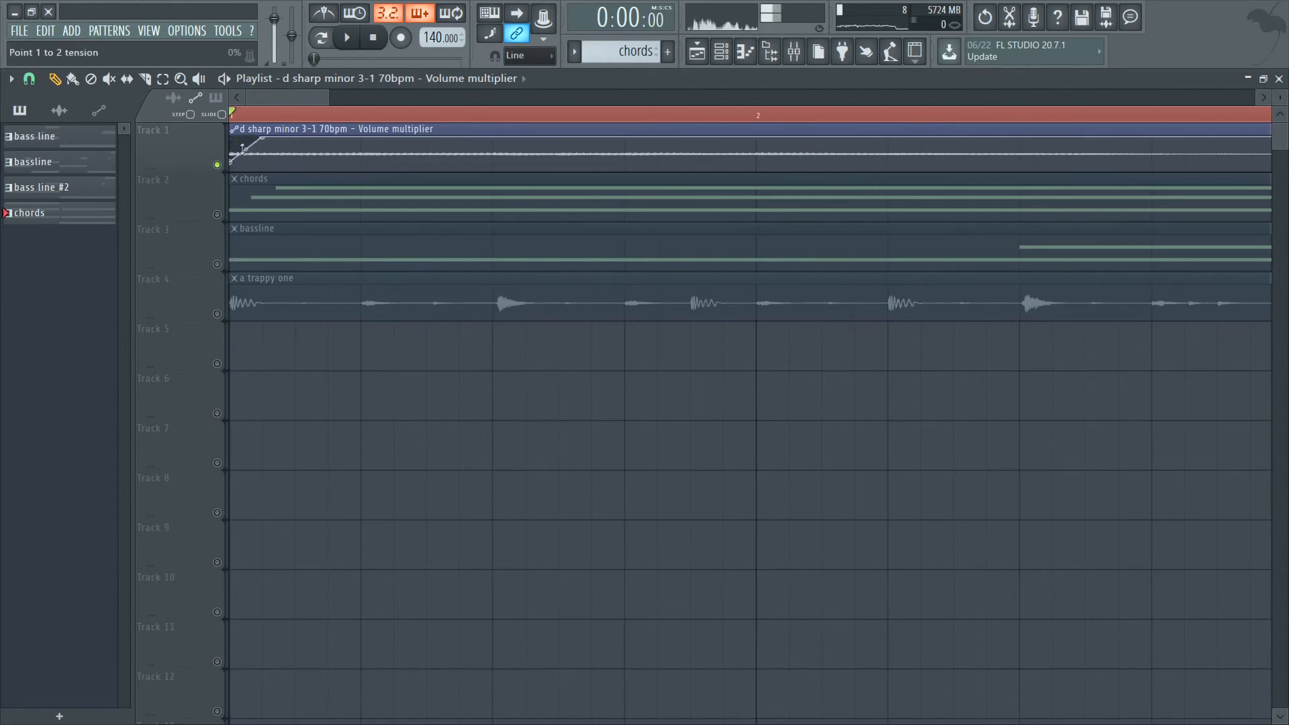
key("space")
scroll(274, 184, "down", 5, "ctrl")
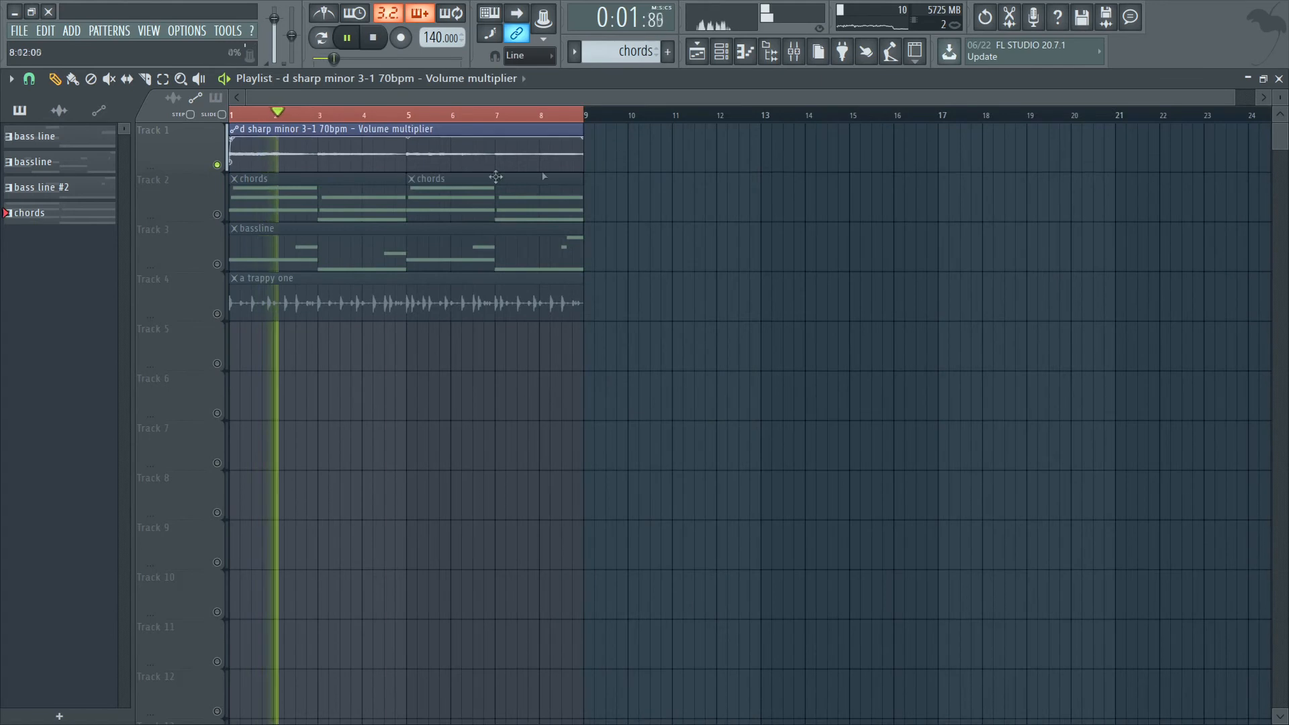
left_click(531, 113)
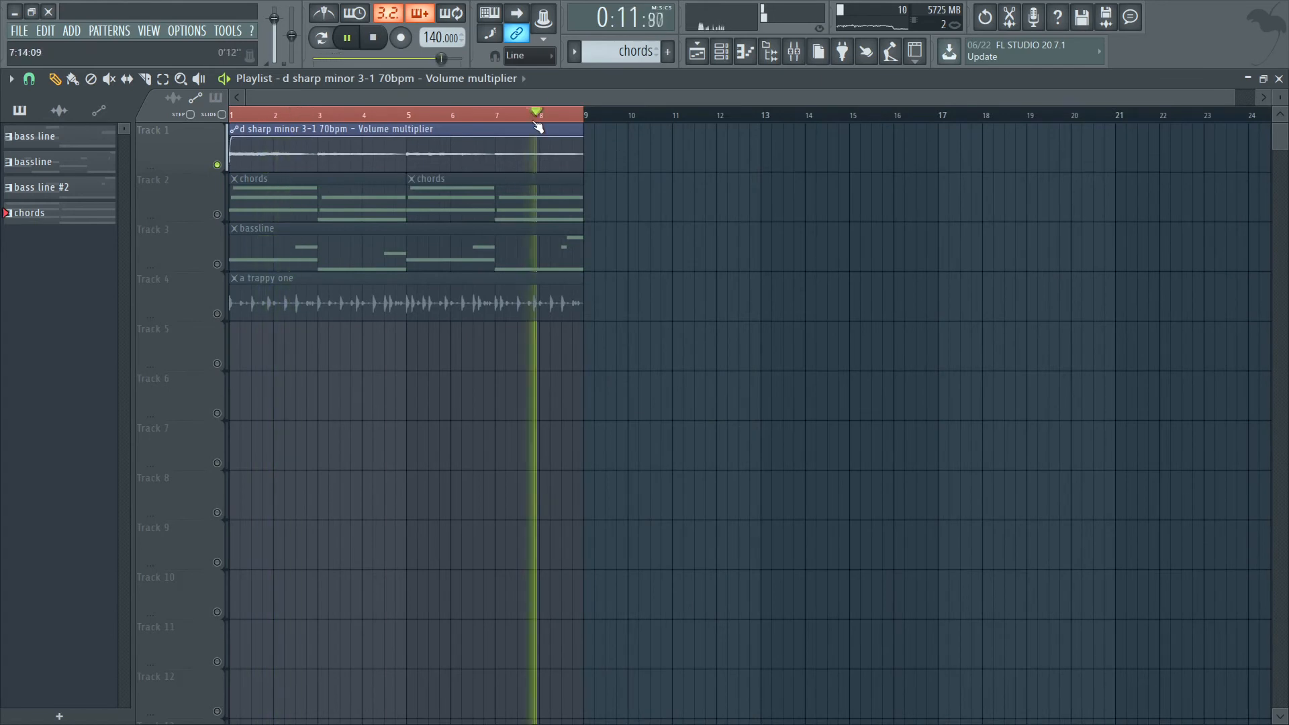
Unsolo Track 1 so that all playlist tracks play together.
right_click(218, 215)
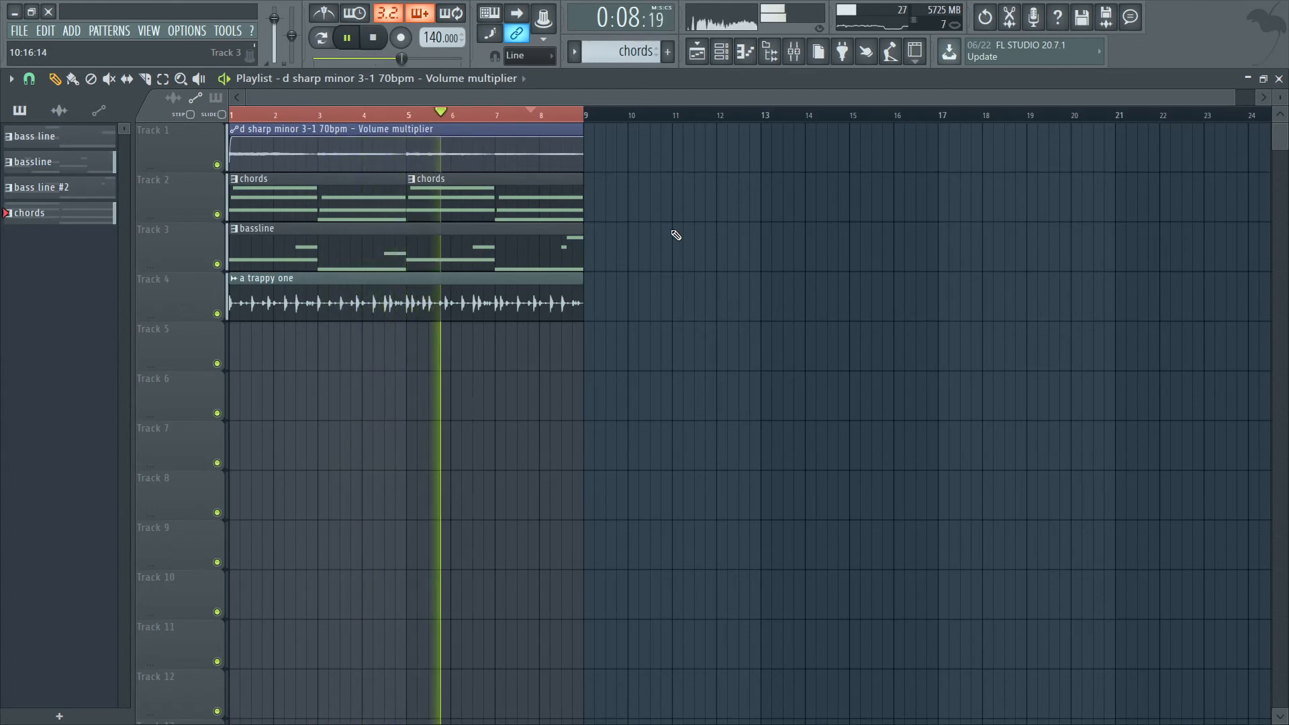
left_click(794, 53)
left_click(794, 54)
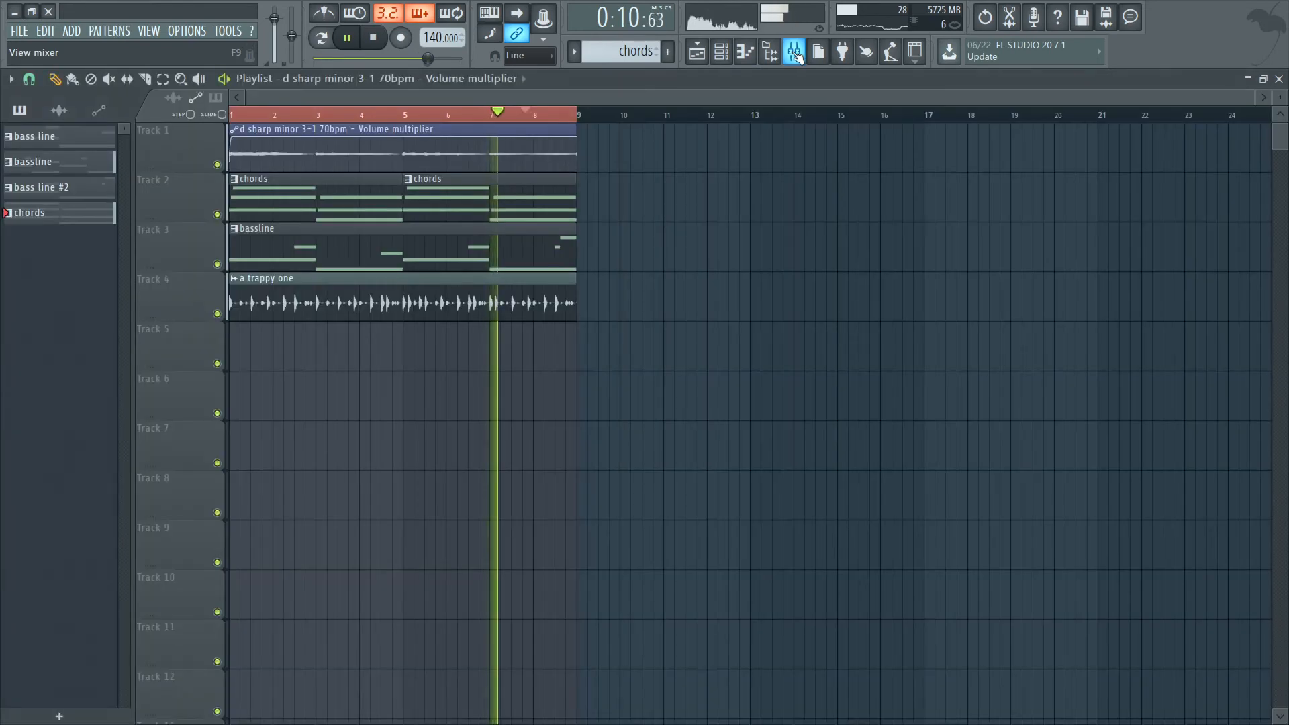
Filter the channel rack to Unsorted channels and open the Addictive Keys #3 instrument.
left_click(721, 53)
left_click(389, 219)
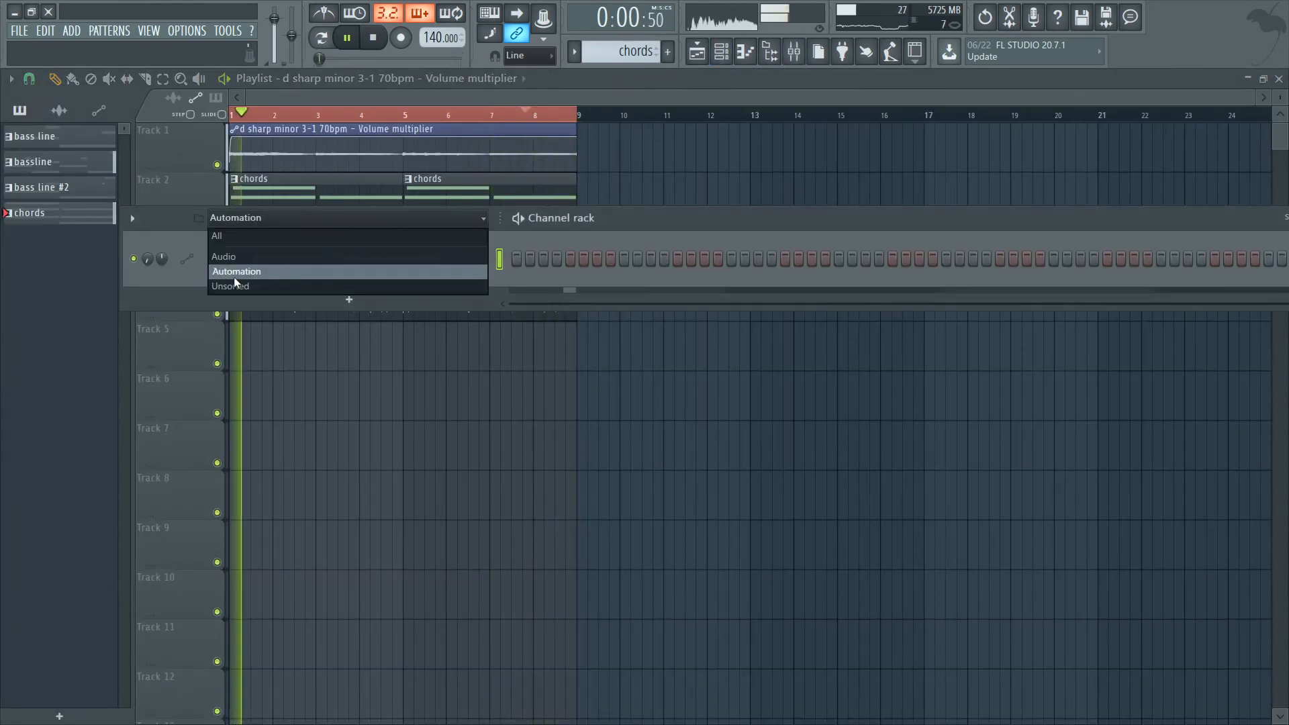
left_click(249, 257)
left_click(437, 221)
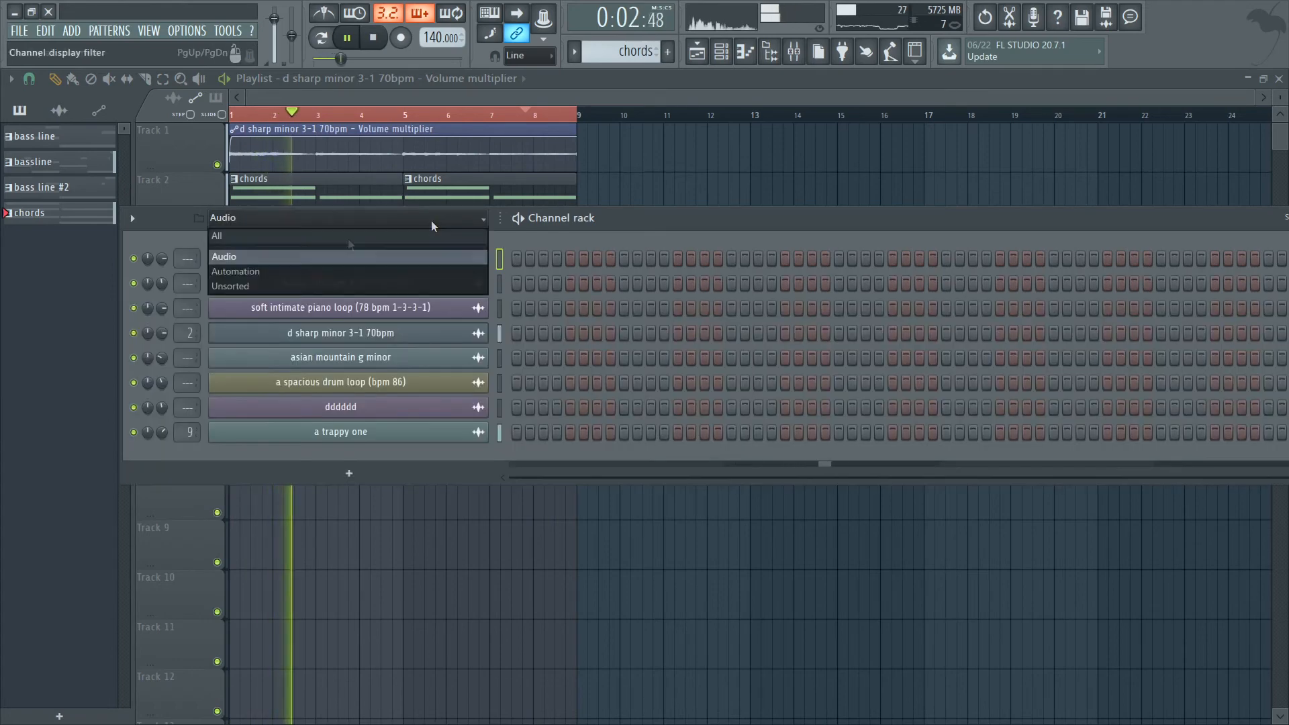
left_click(251, 286)
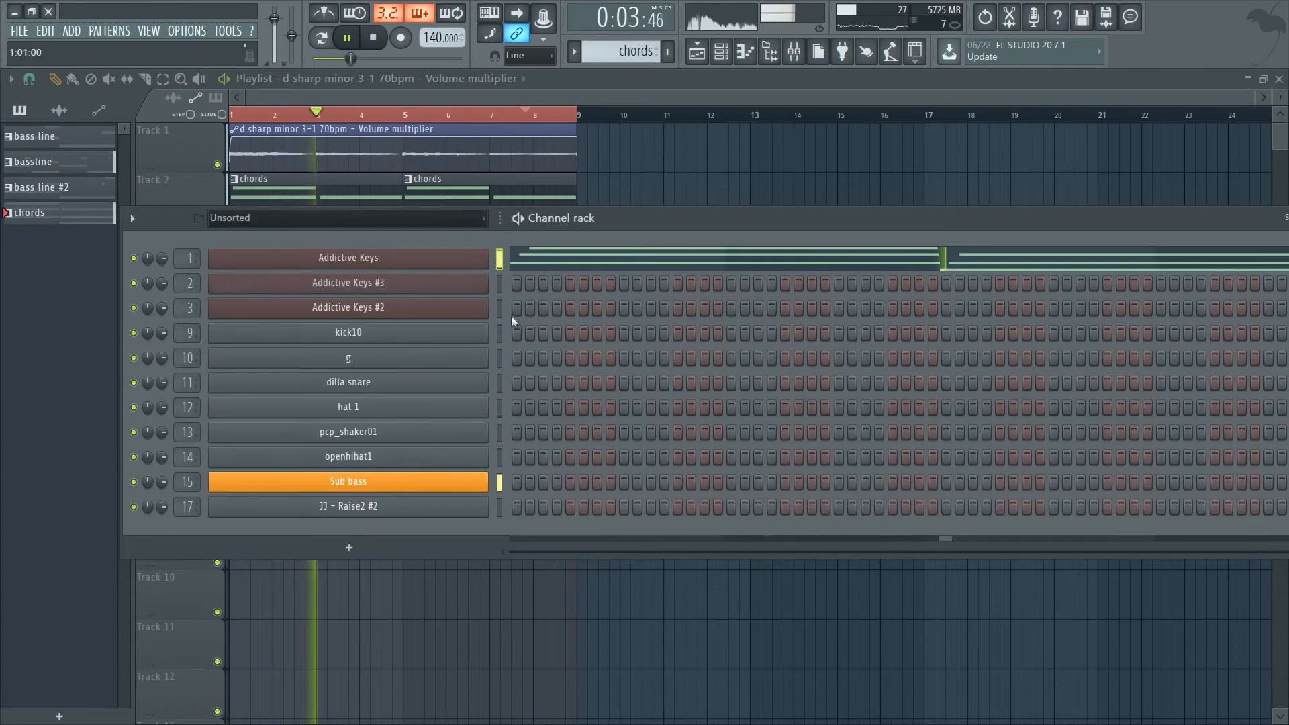
left_click(470, 284)
Load the Electric Grand Selections collection from the Addictive Keys gallery.
left_click(612, 252)
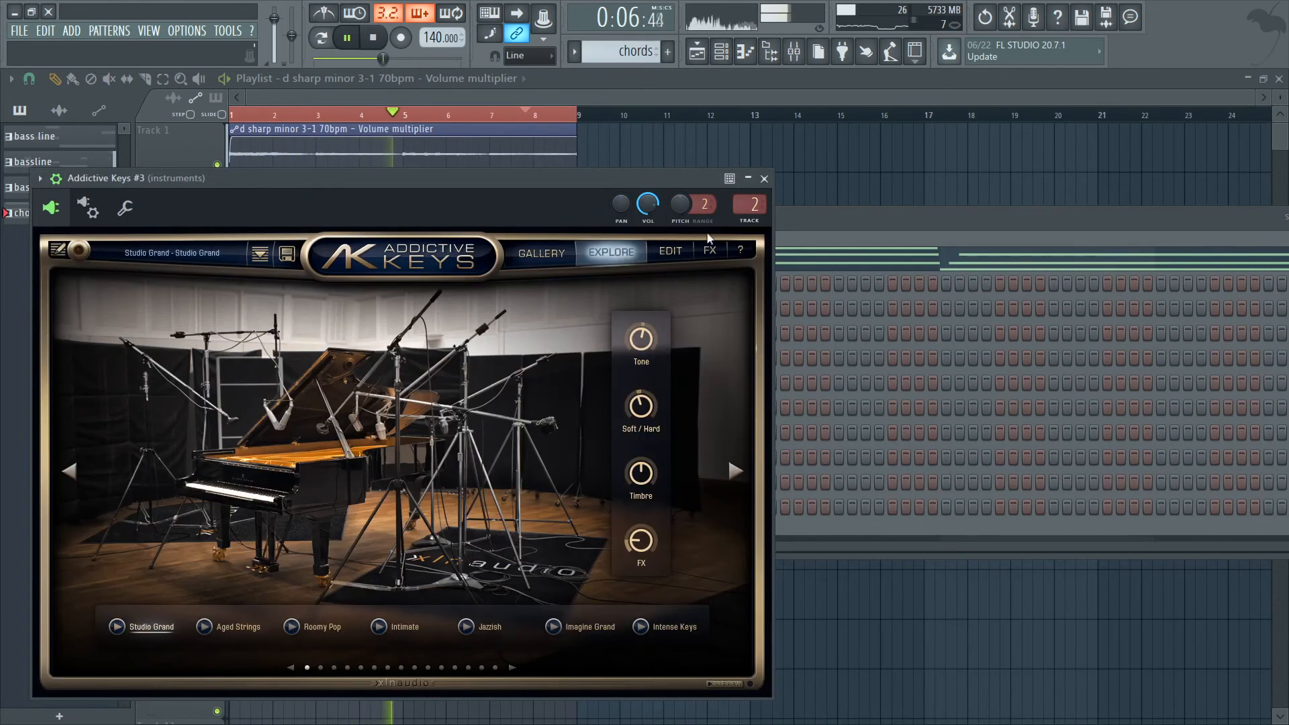
left_click(547, 254)
left_click(732, 288)
left_click_drag(617, 387, 435, 403)
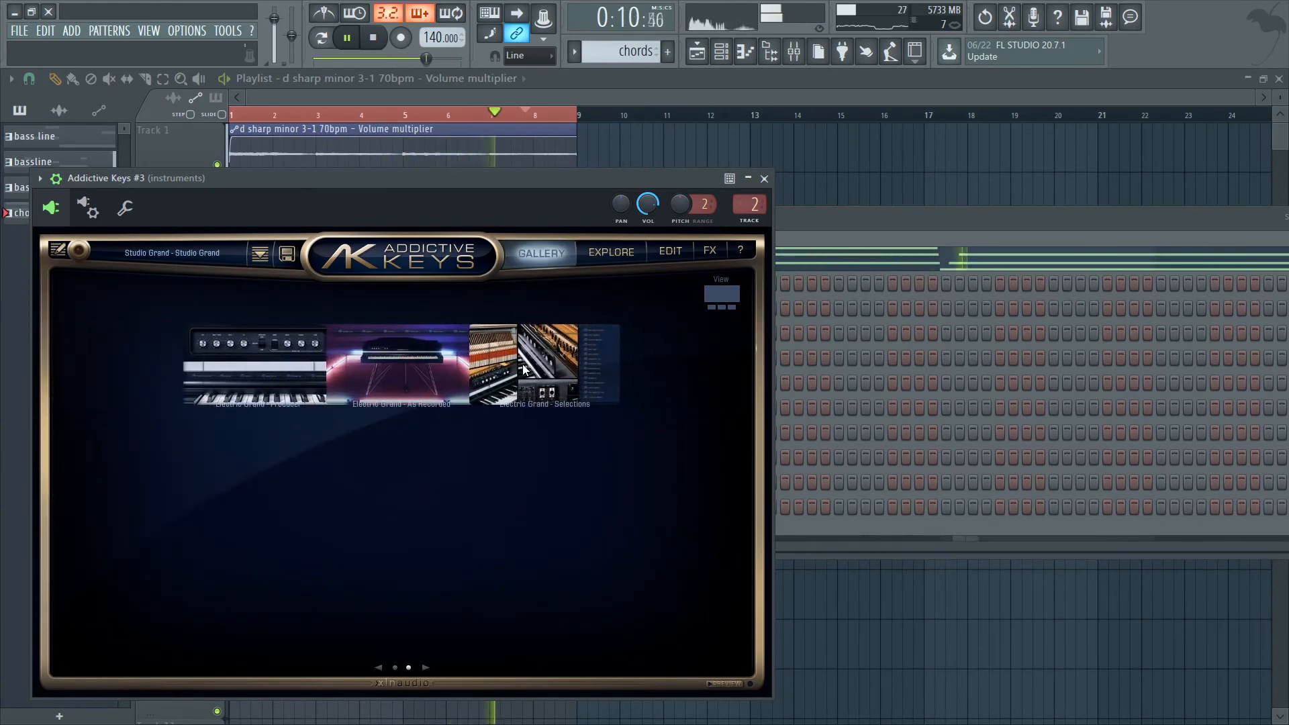
mouse_move(524, 367)
left_mouse_down()
mouse_move(647, 461)
mouse_move(526, 354)
left_mouse_up()
left_click(523, 356)
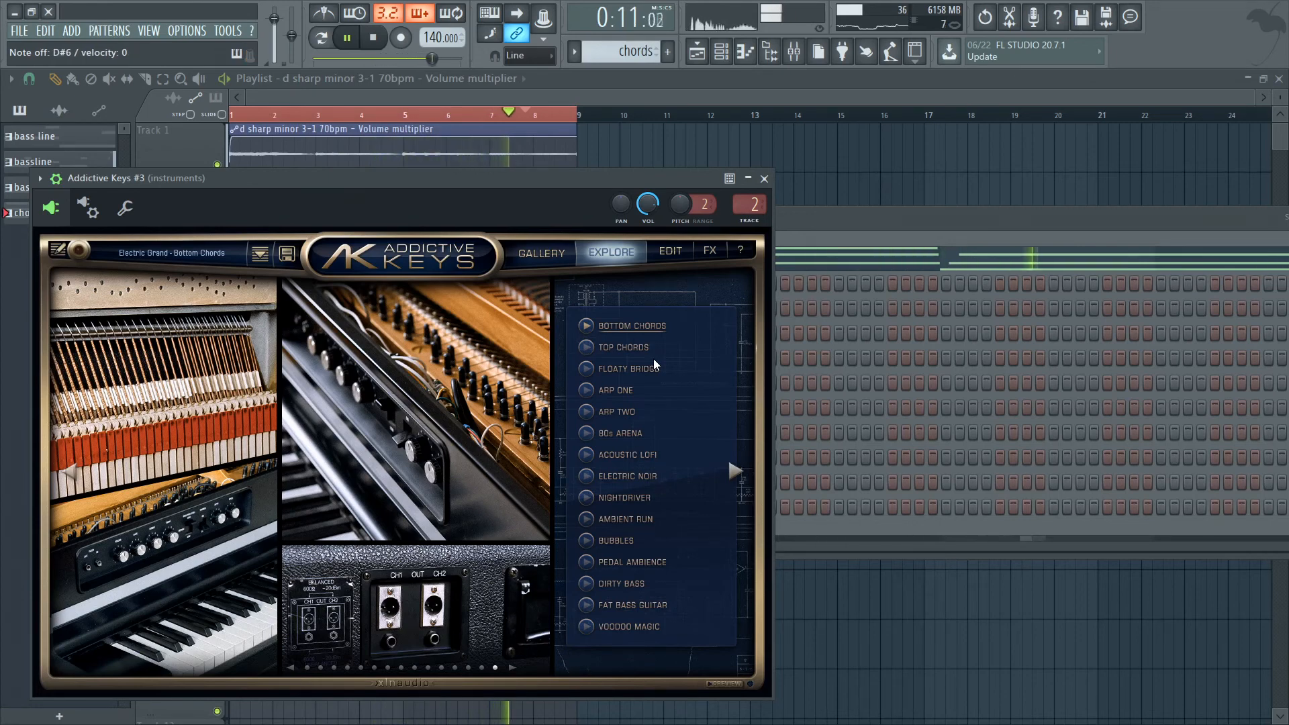
Audition the Acoustic Lofi, 80s Arena and Floaty Bridge presets, and route Addictive Keys #3 to mixer track 4.
left_click(623, 455)
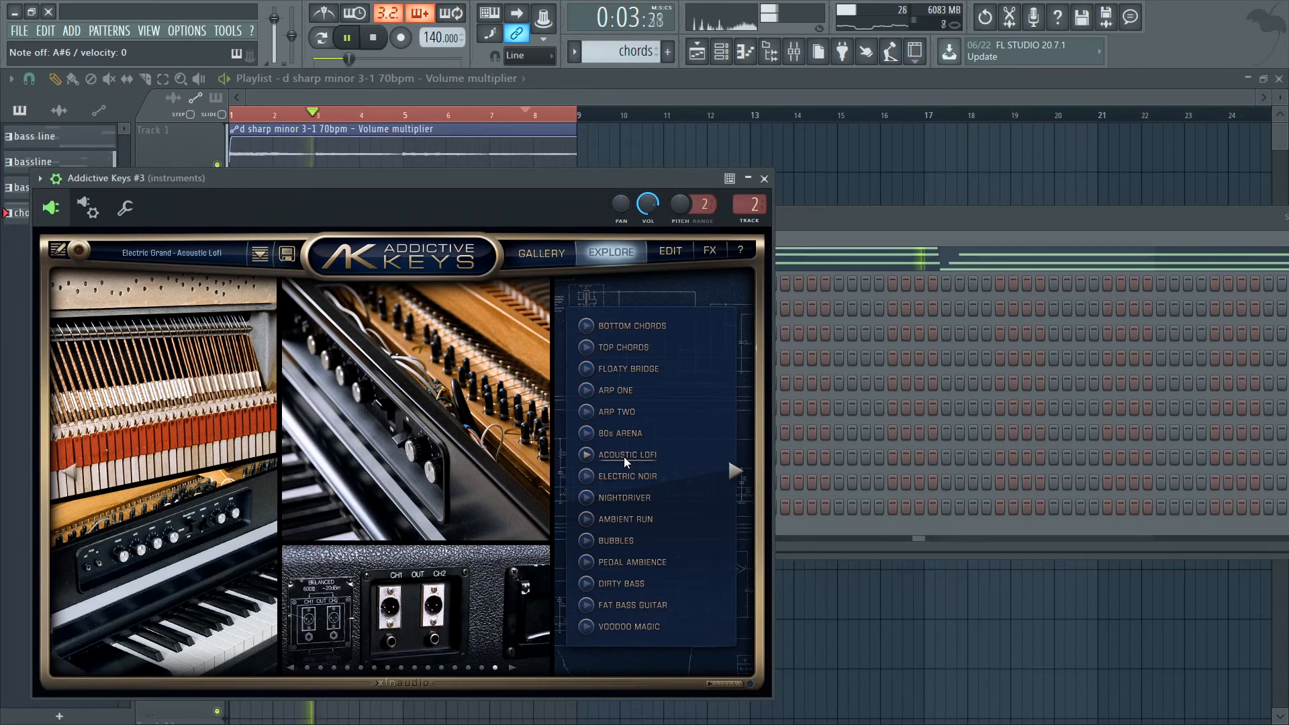
left_click(615, 434)
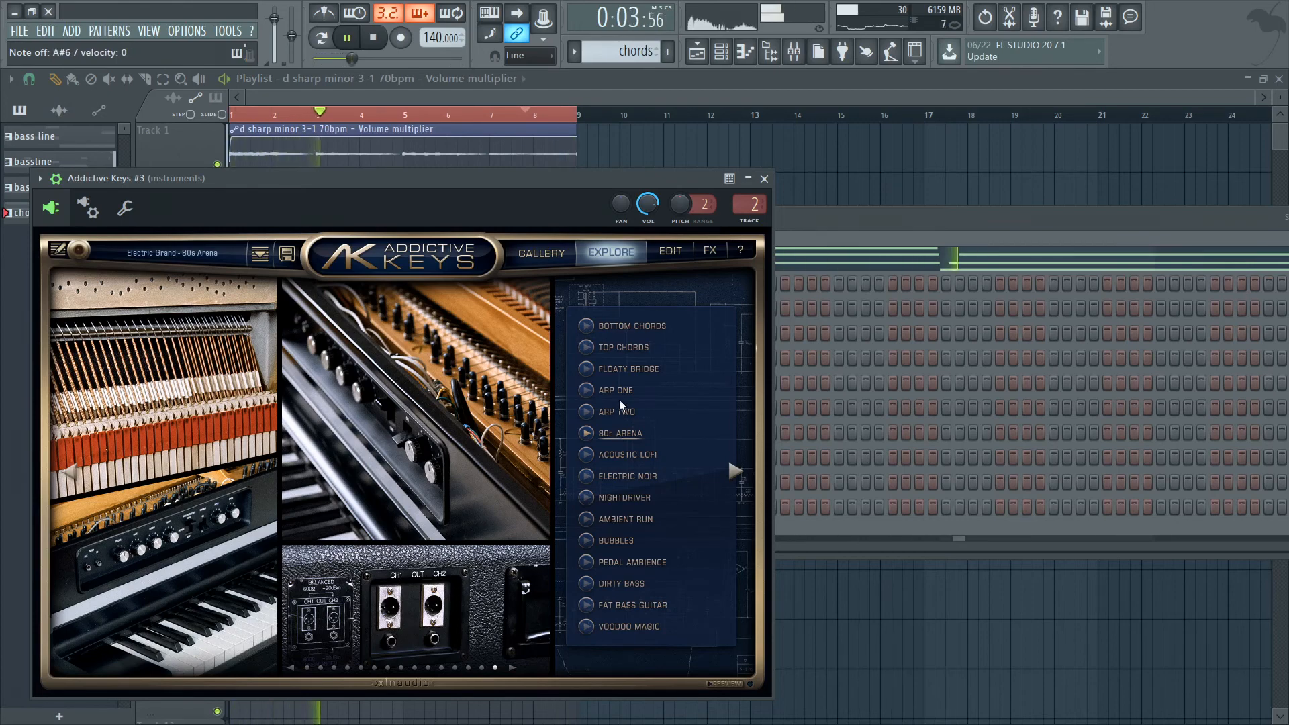
left_click(623, 368)
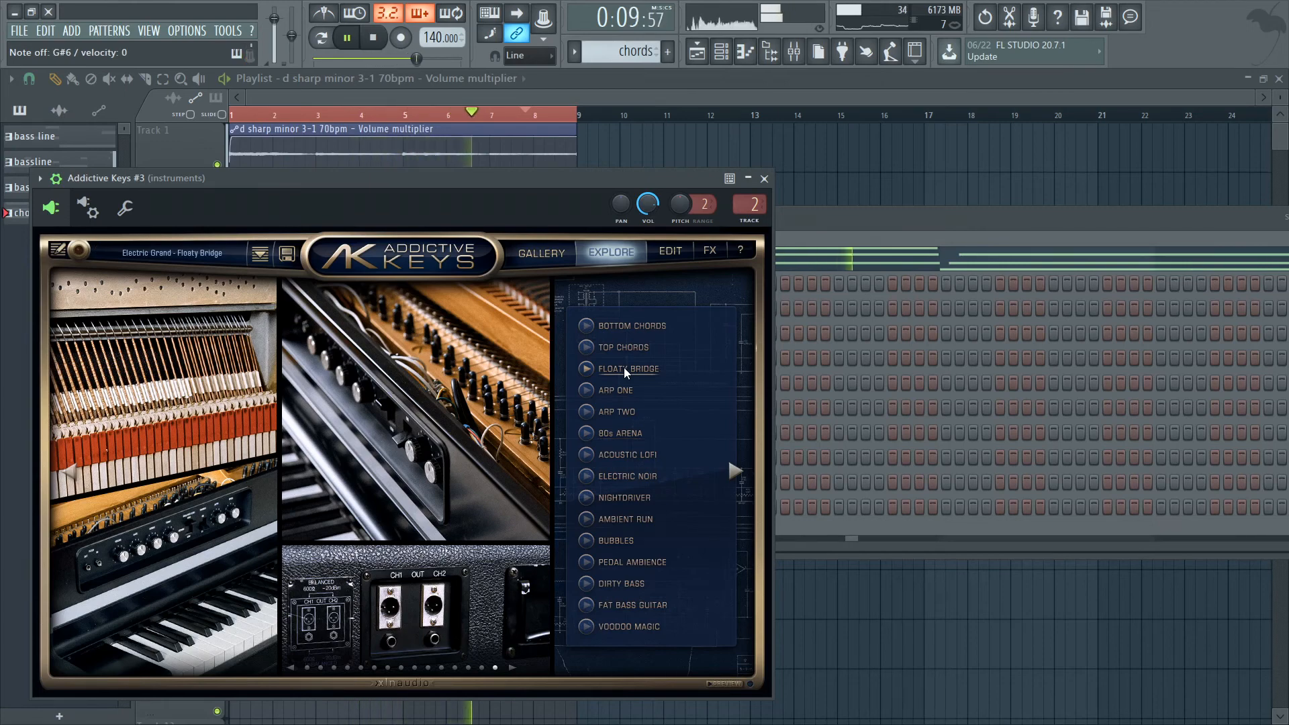
scroll(743, 204, "up", 2)
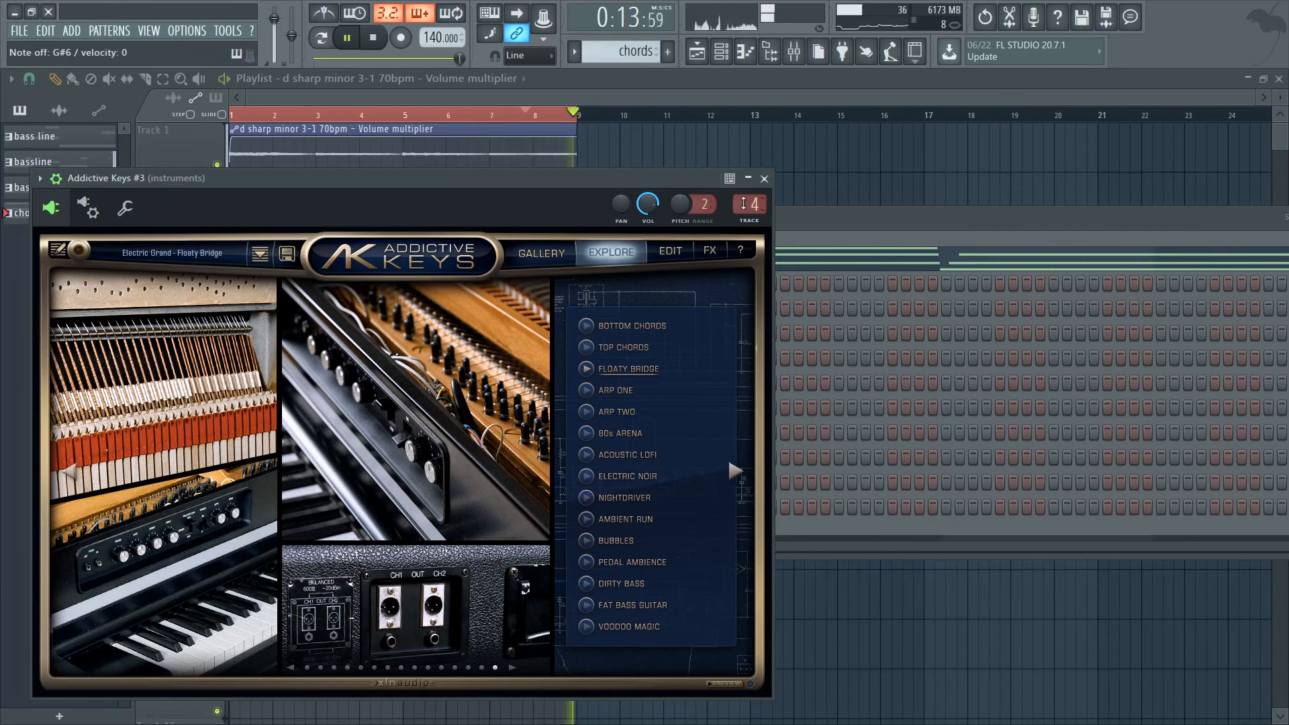
Compare further Electric Grand presets, including Nightdriver, Pedal Ambience and Arp One, and choose Bottom Chords for Addictive Keys #3.
left_click(601, 498)
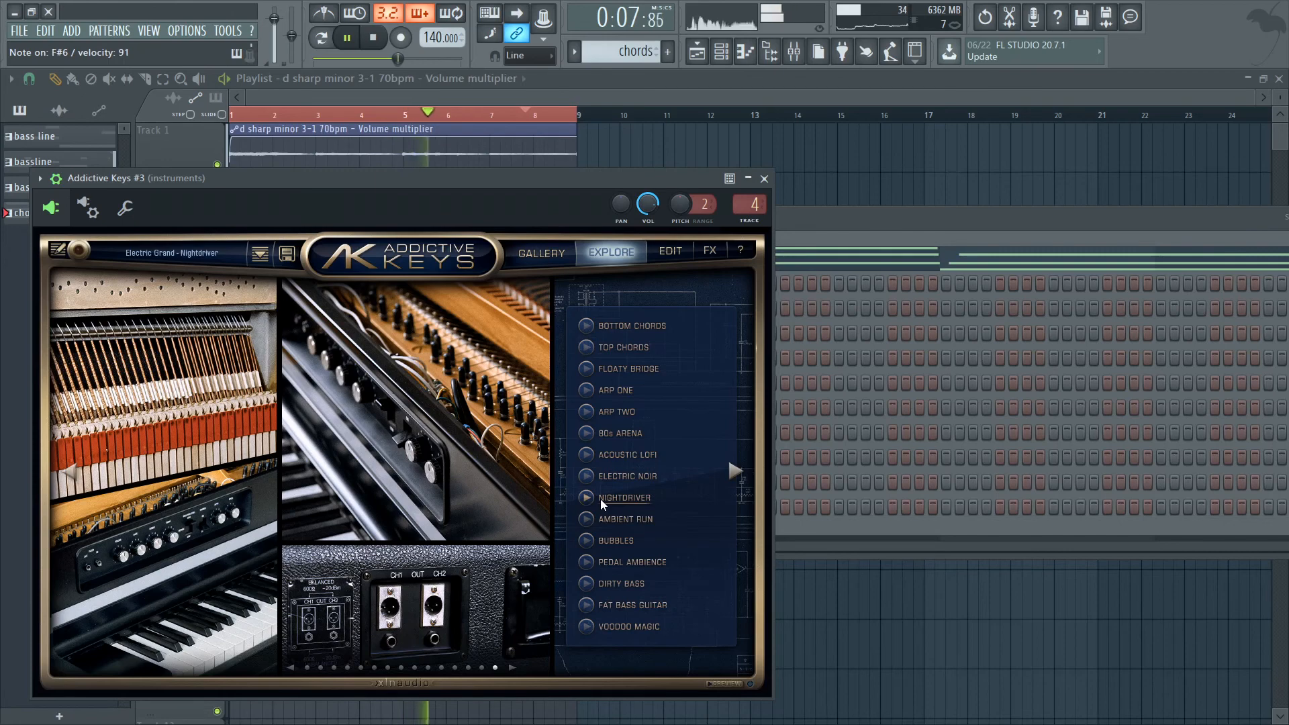
left_click(630, 569)
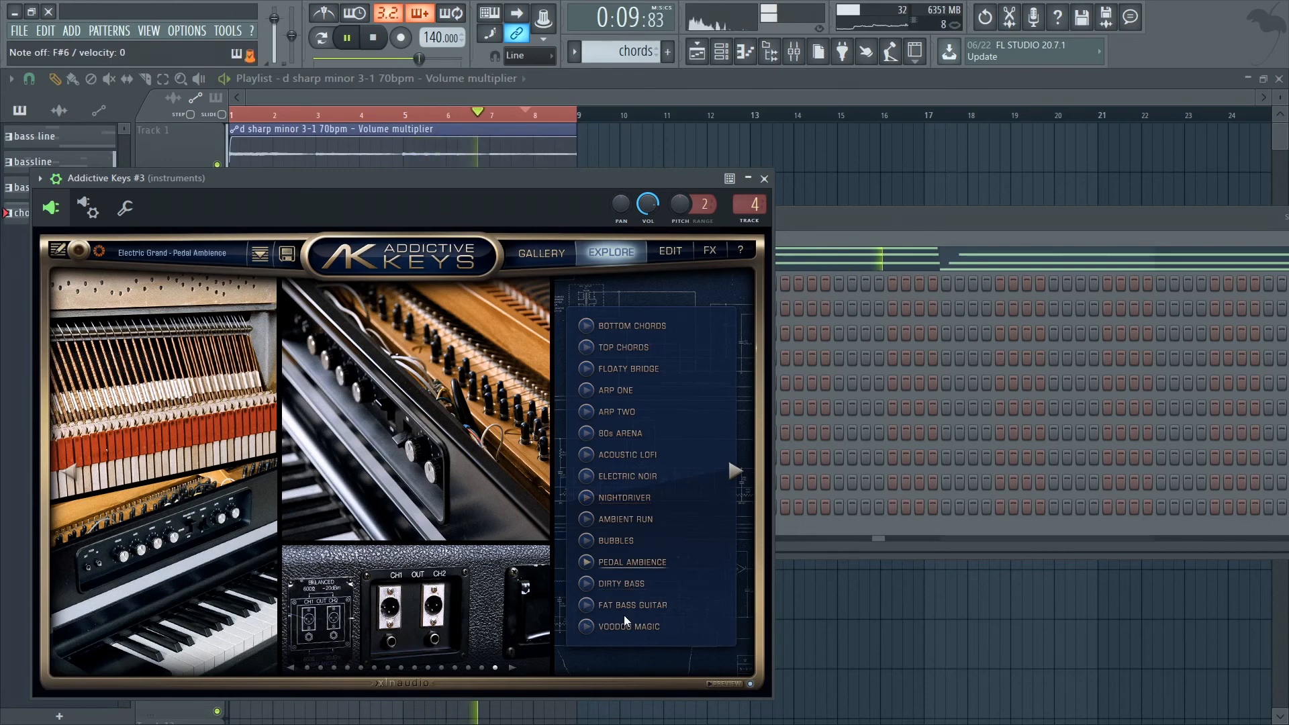
left_click(626, 599)
left_click(614, 389)
left_click(627, 327)
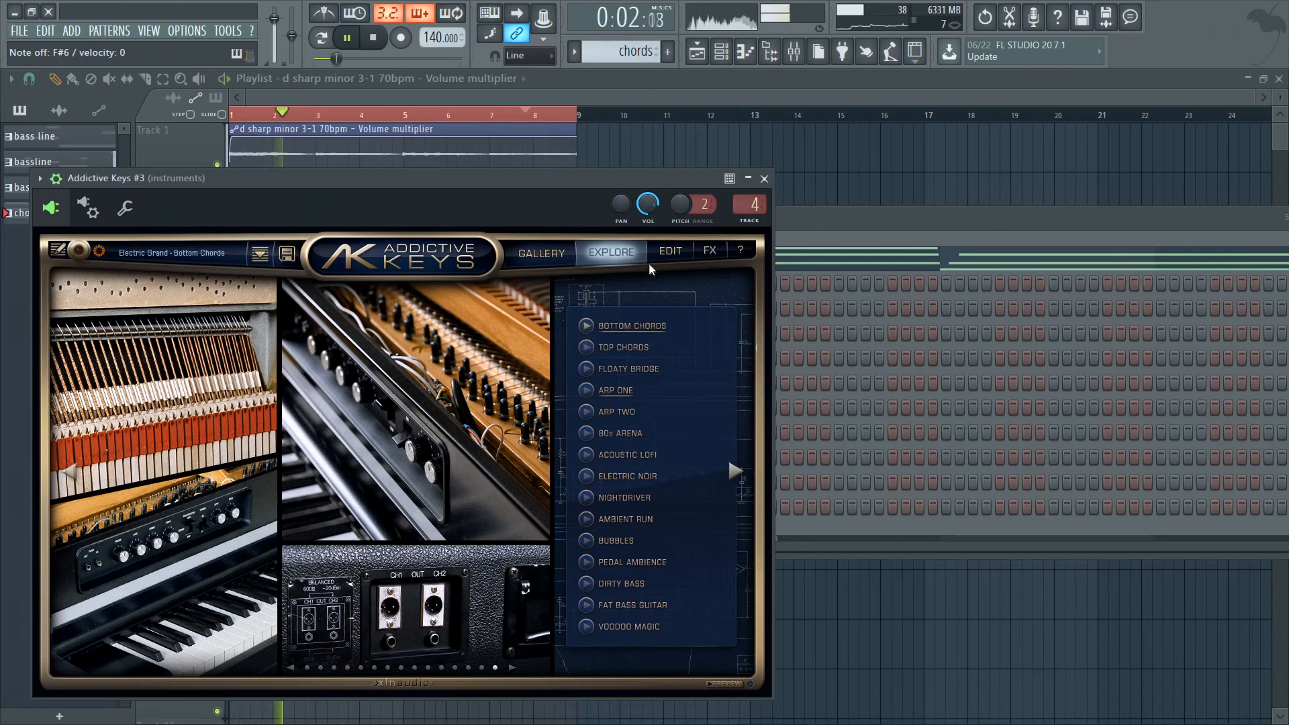
left_click(764, 179)
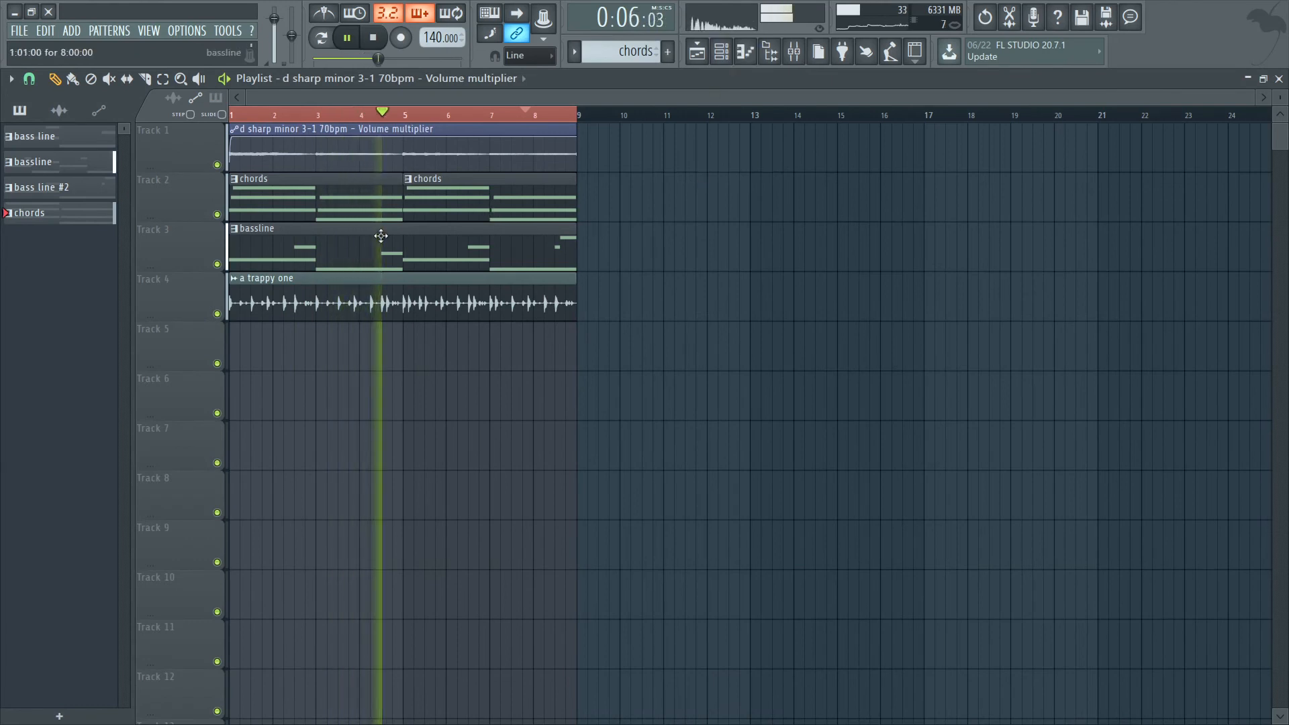
Set the playlist snap to Bar and create a new pattern named melody.
left_click(29, 78)
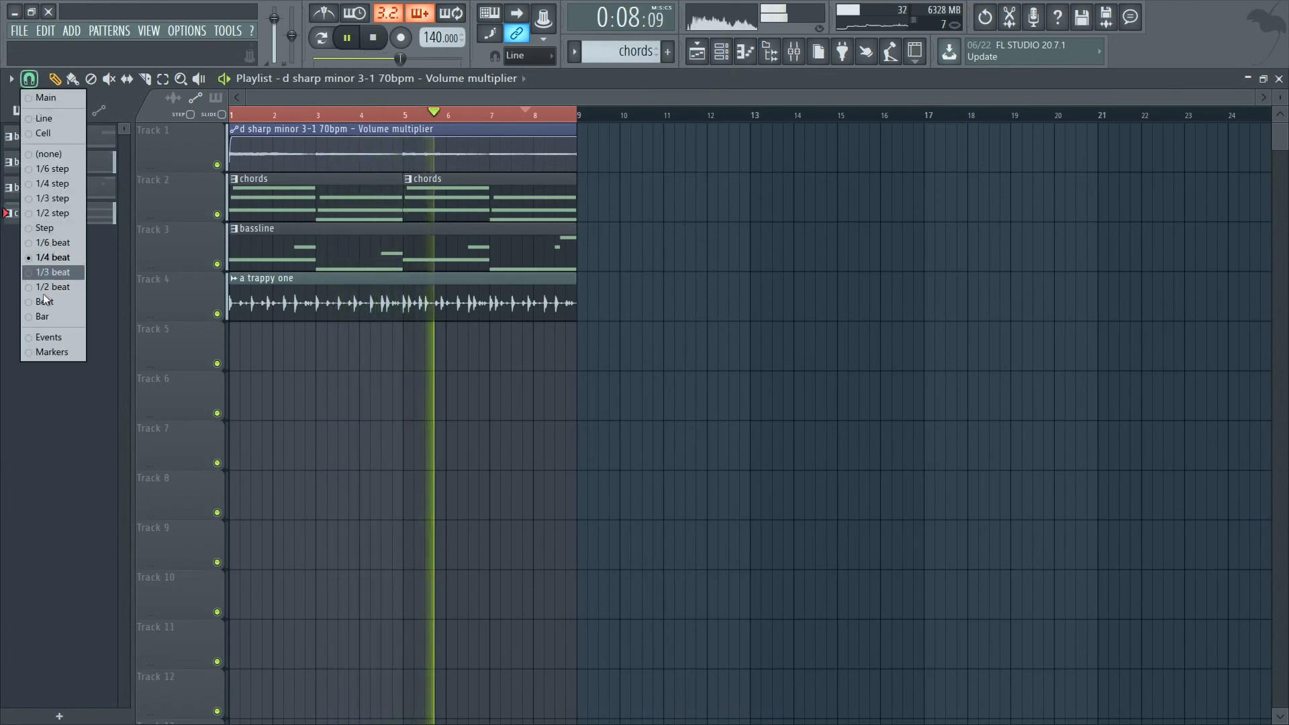
left_click(43, 317)
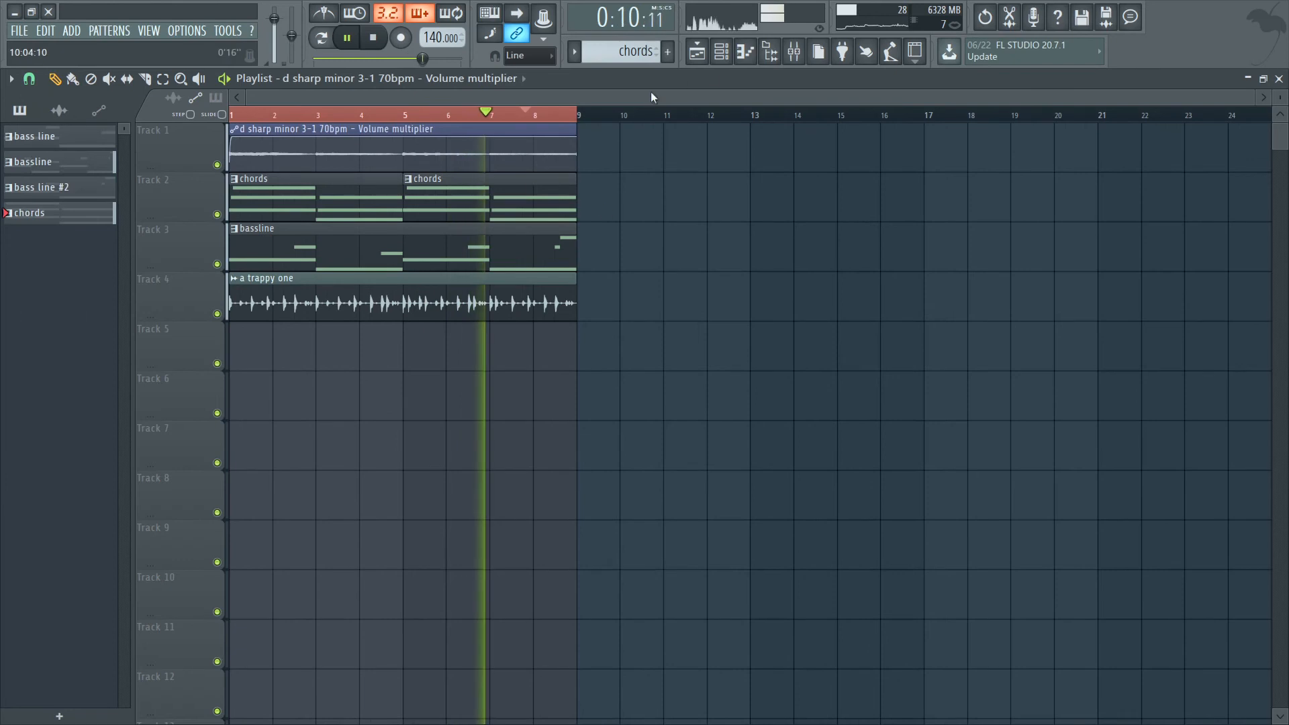
left_click(668, 53)
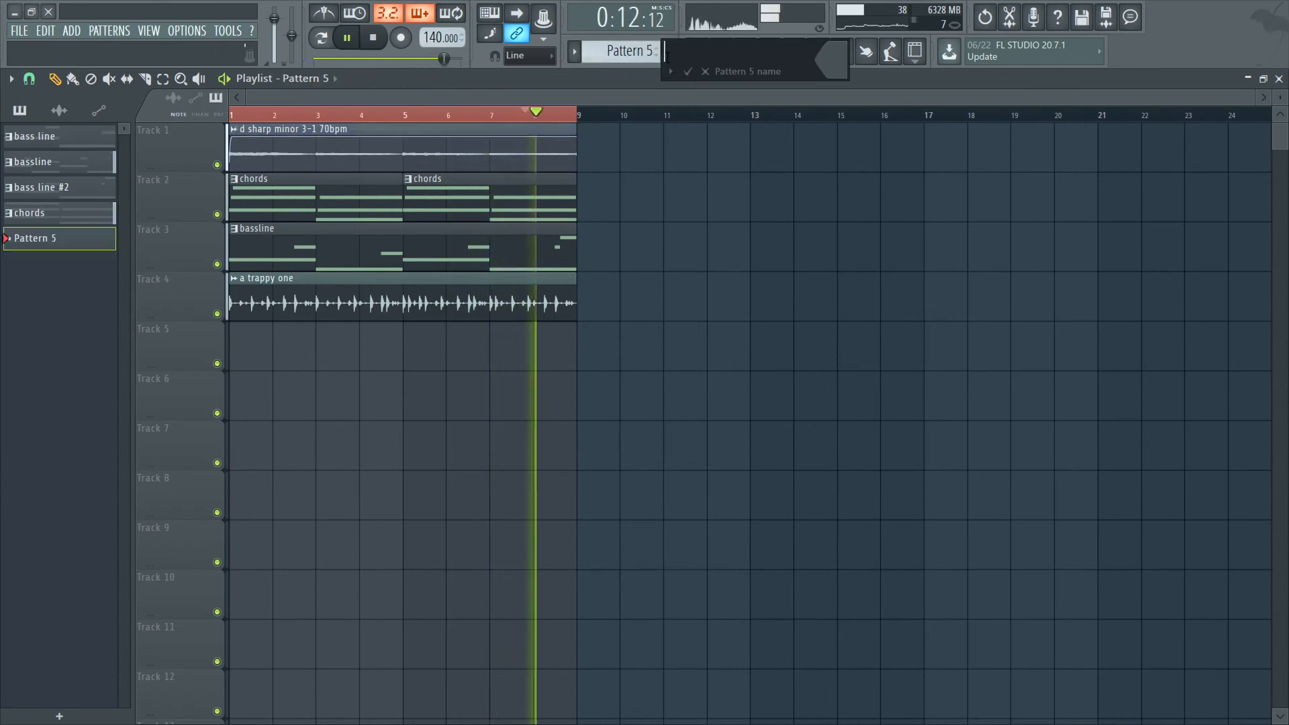
type("melody")
key("Return")
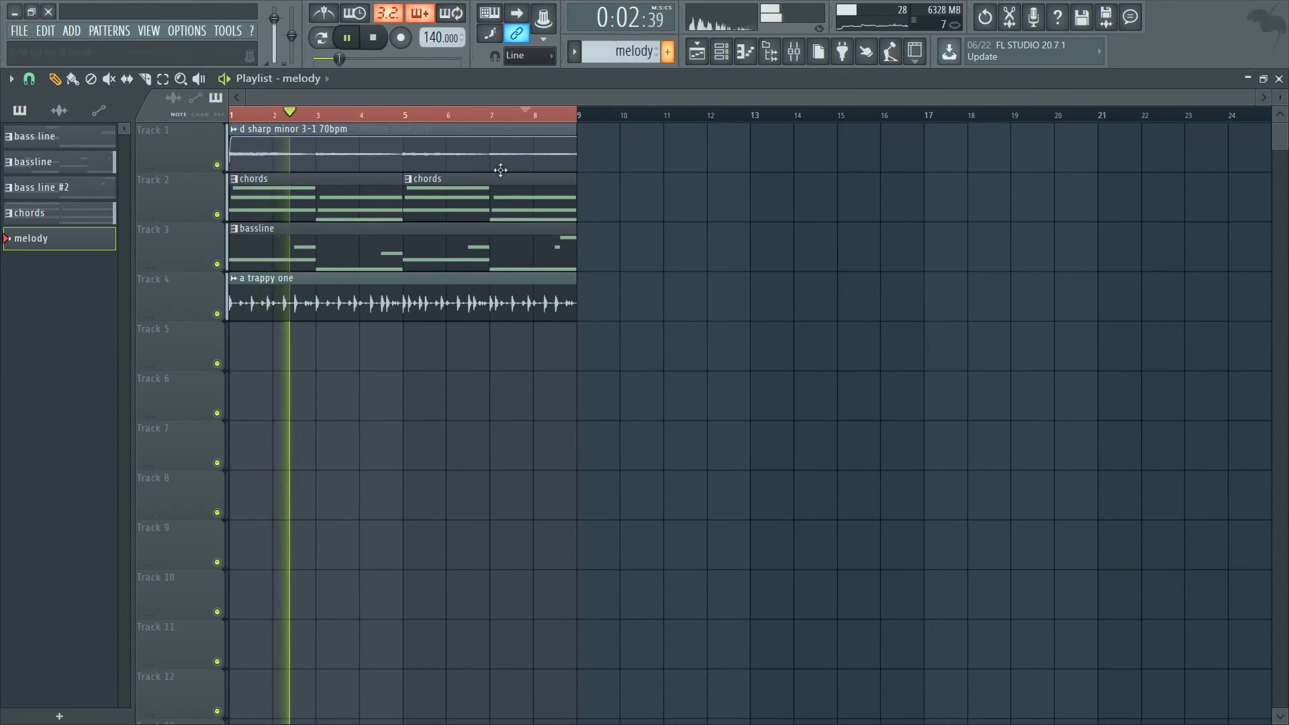
Record an Addictive Keys #3 melody into the melody pattern on Track 5 across the eight-bar loop.
left_click(239, 345)
key("space")
left_click(374, 38)
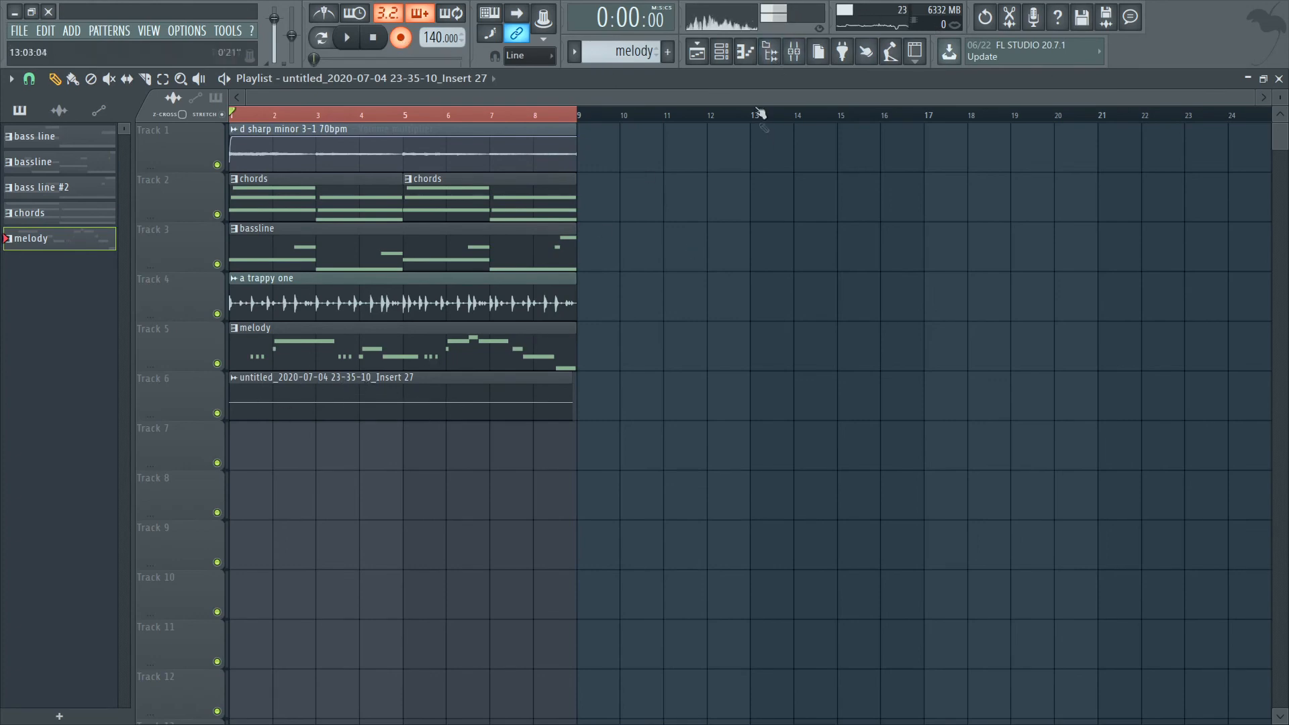
Check the audio input source options of mixer track Insert 27, keeping In 1 selected.
left_click(793, 51)
left_click(550, 163)
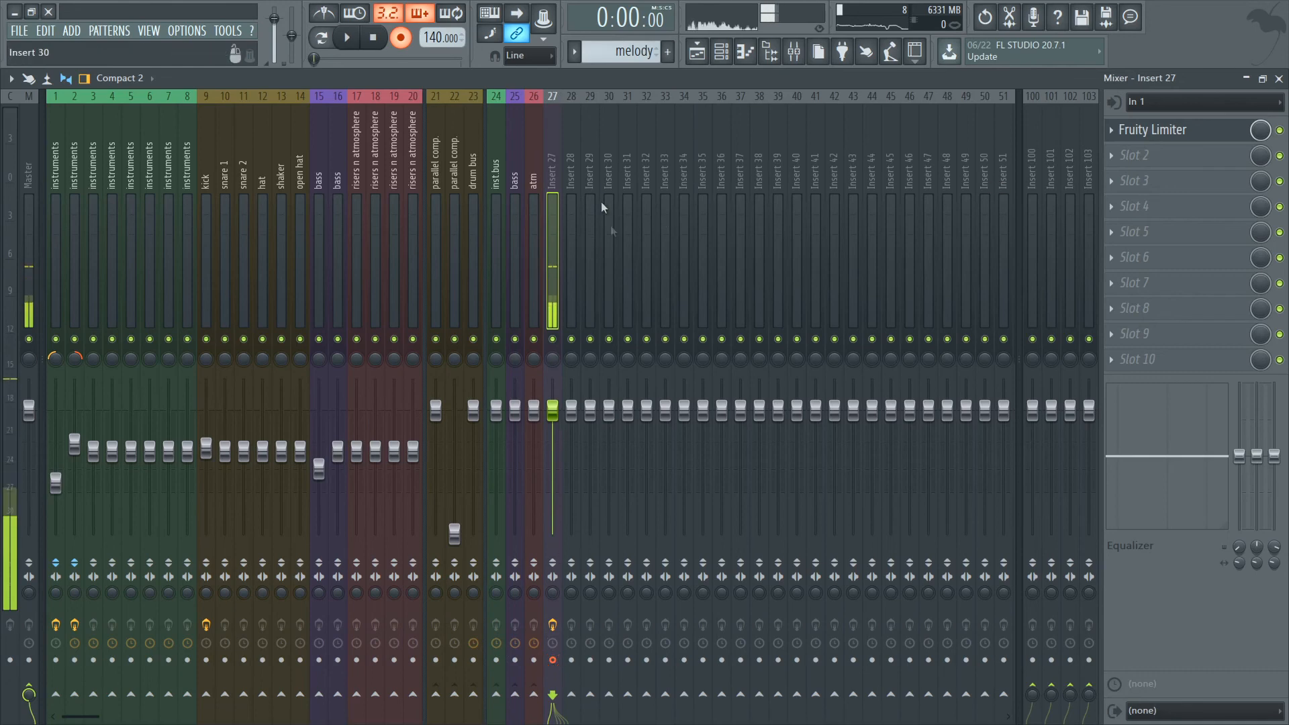
left_click(1156, 100)
left_click(1140, 161)
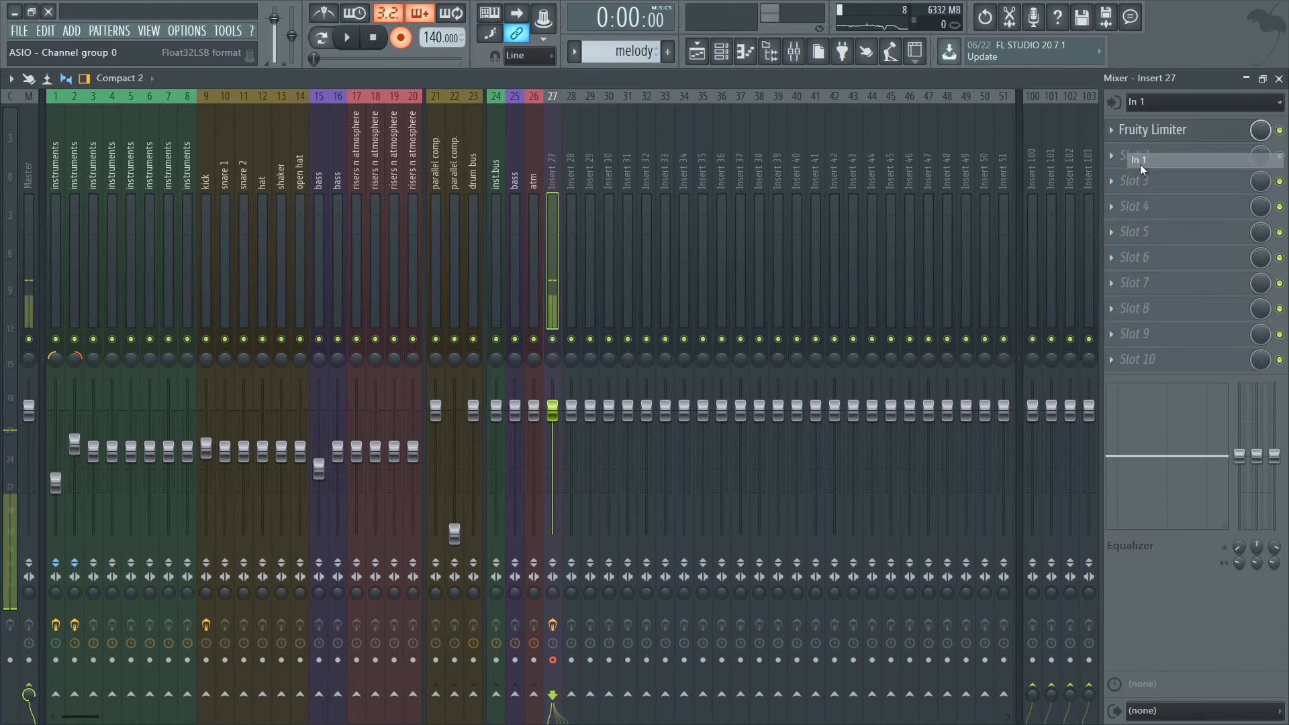
left_click(1176, 103)
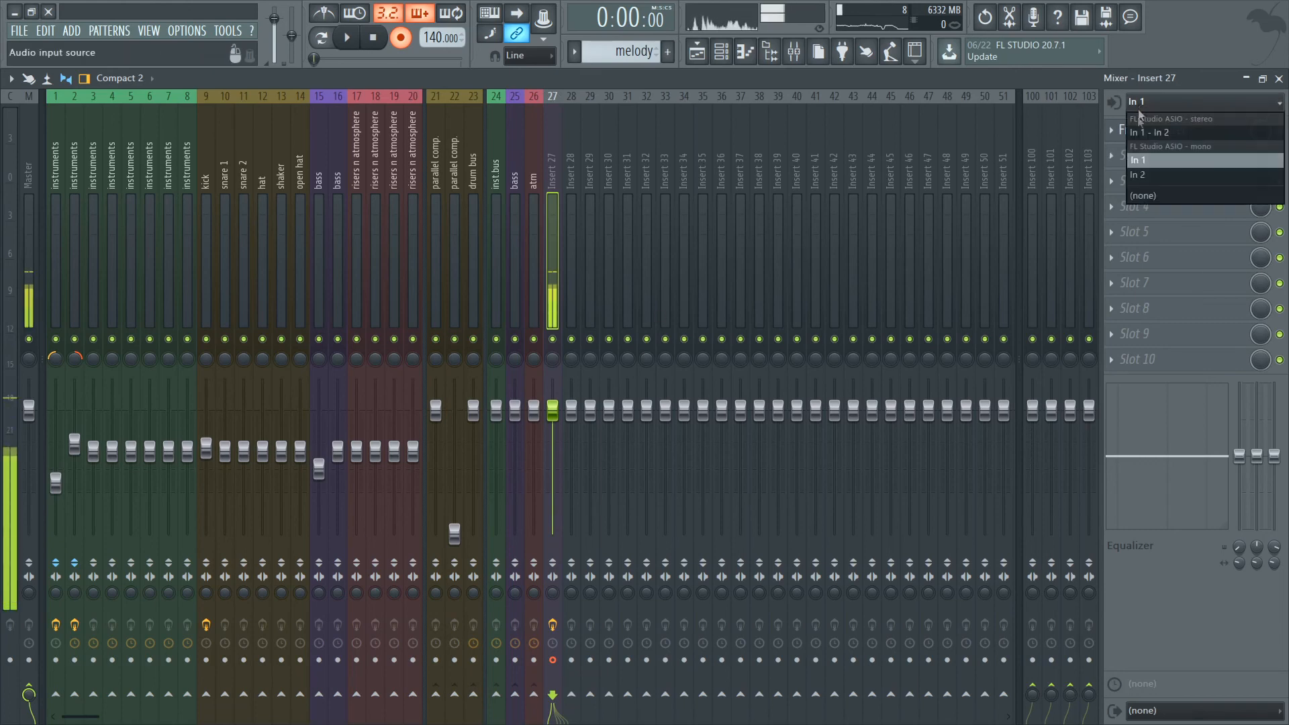
left_click(1139, 158)
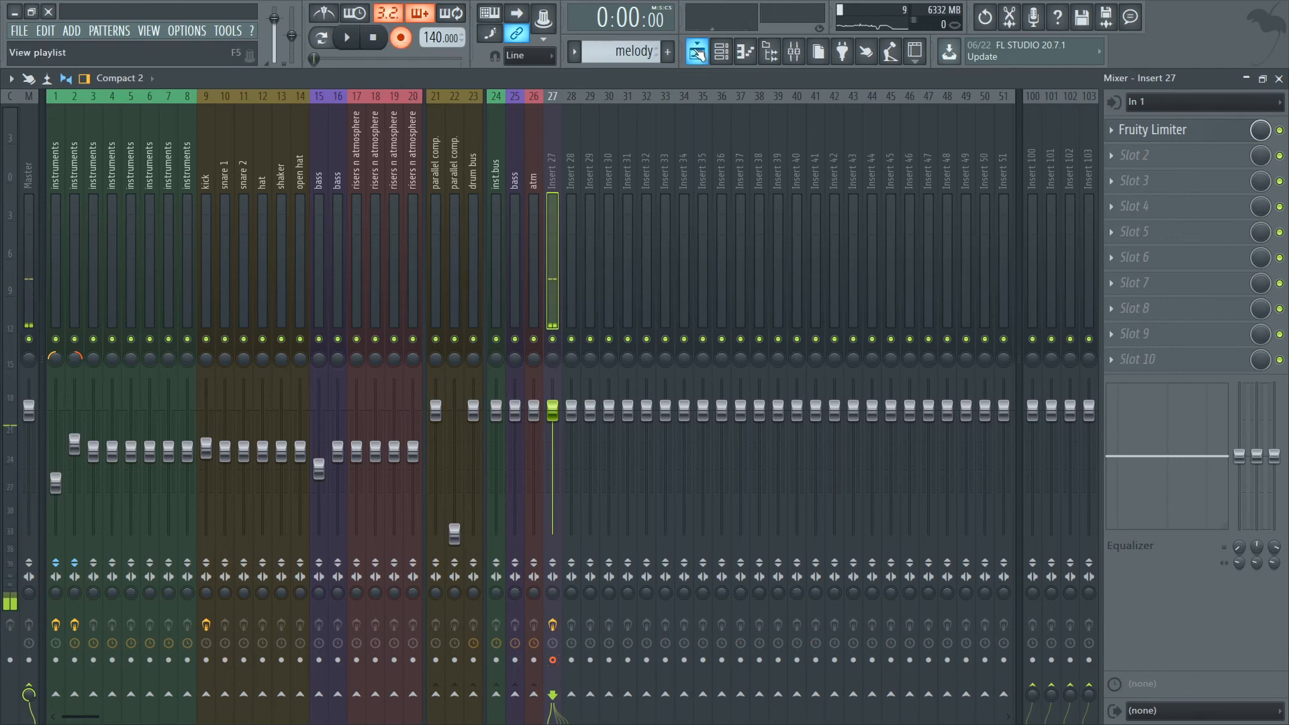
Delete the recorded Insert 27 audio clip from Track 6 and play back the arrangement.
left_click(698, 53)
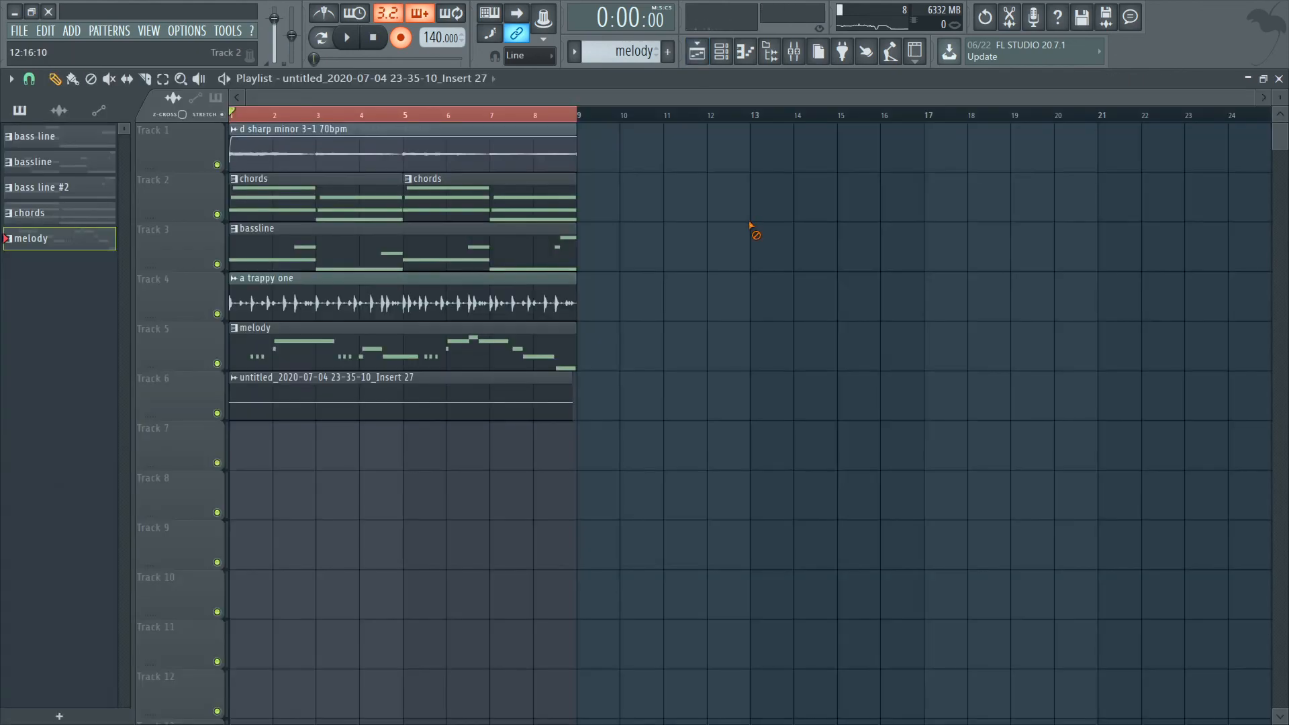
left_click(795, 53)
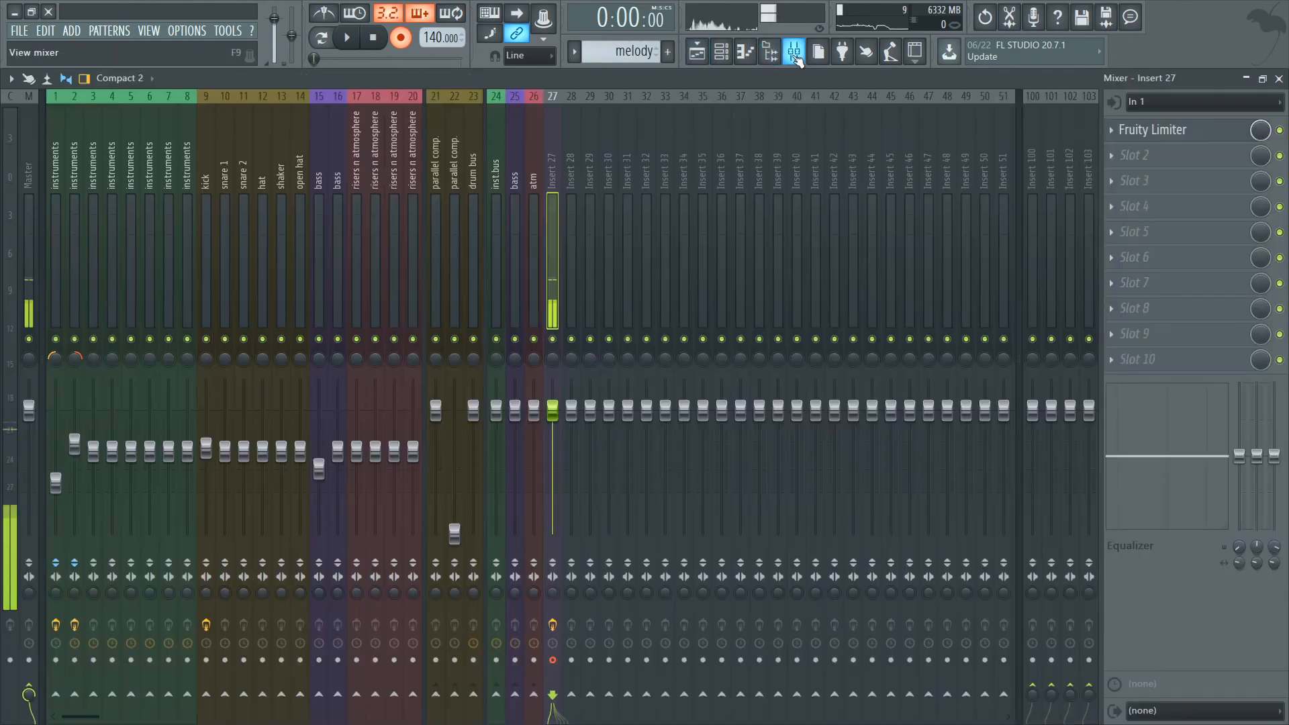
left_click(699, 53)
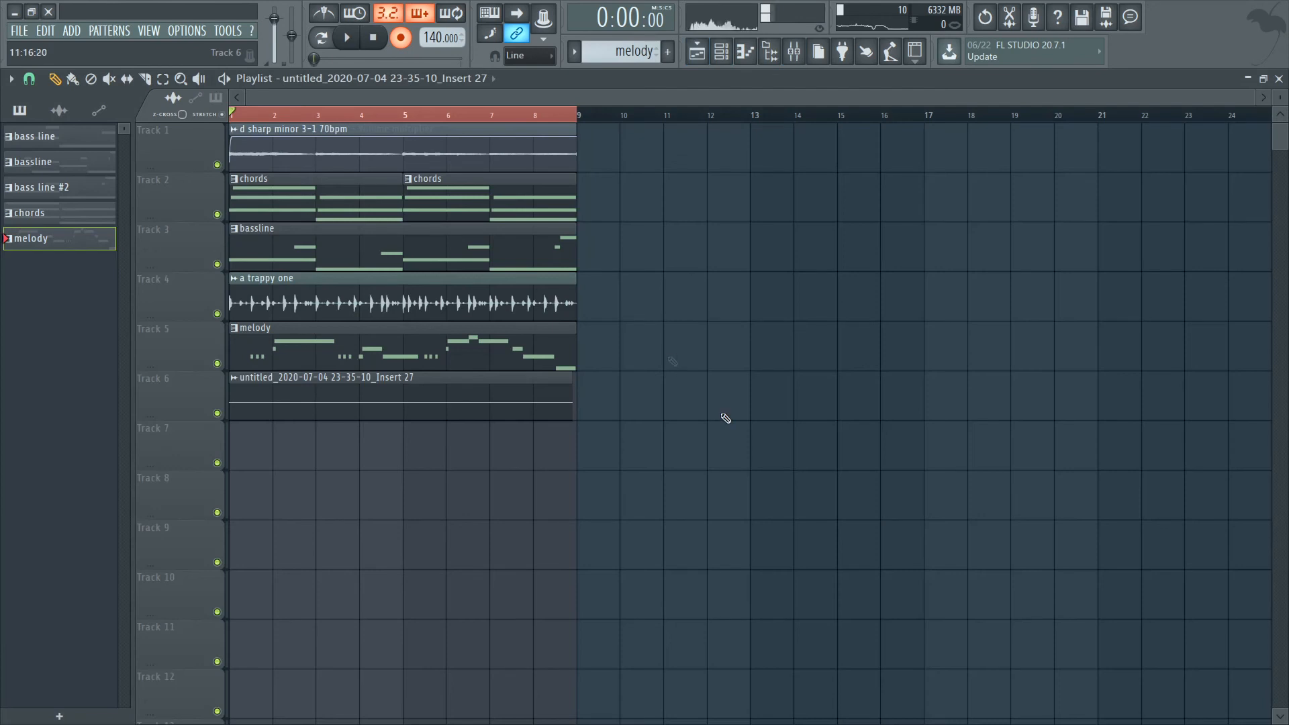
key("space")
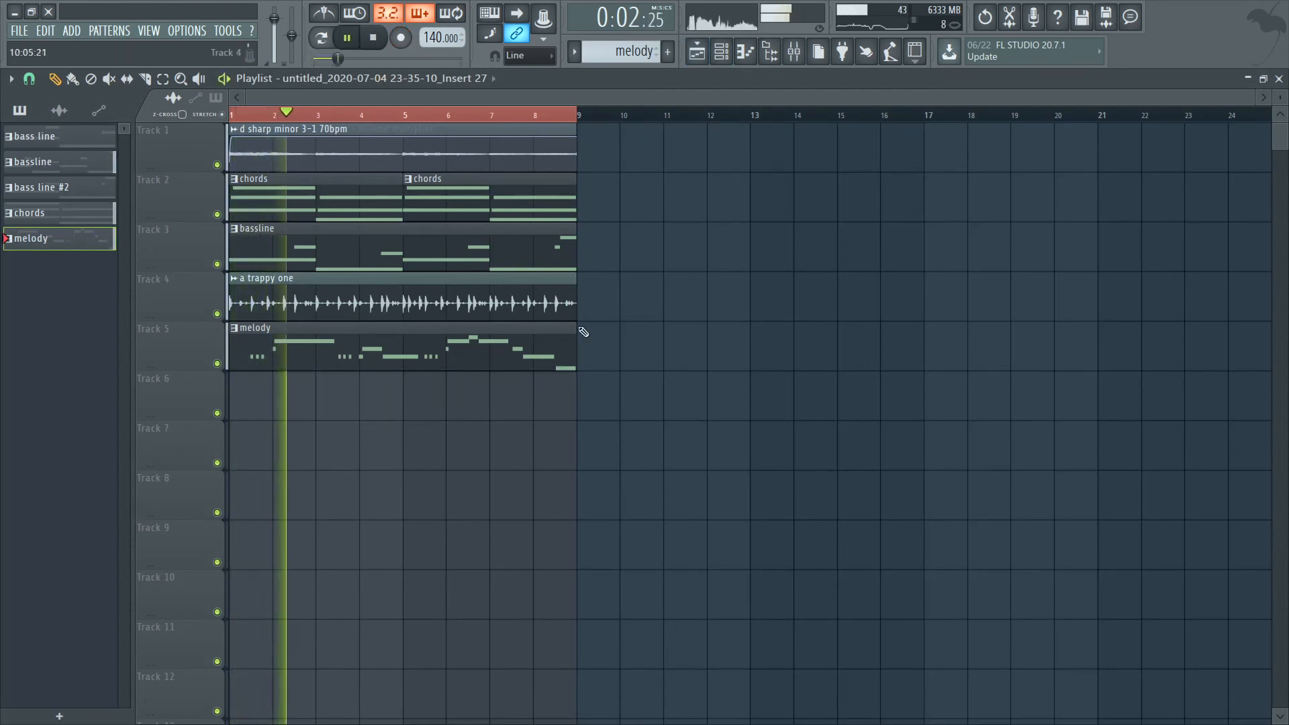
Quantize the start times of the recorded melody notes in the Addictive Keys #3 piano roll, using the Default template.
double_click(470, 337)
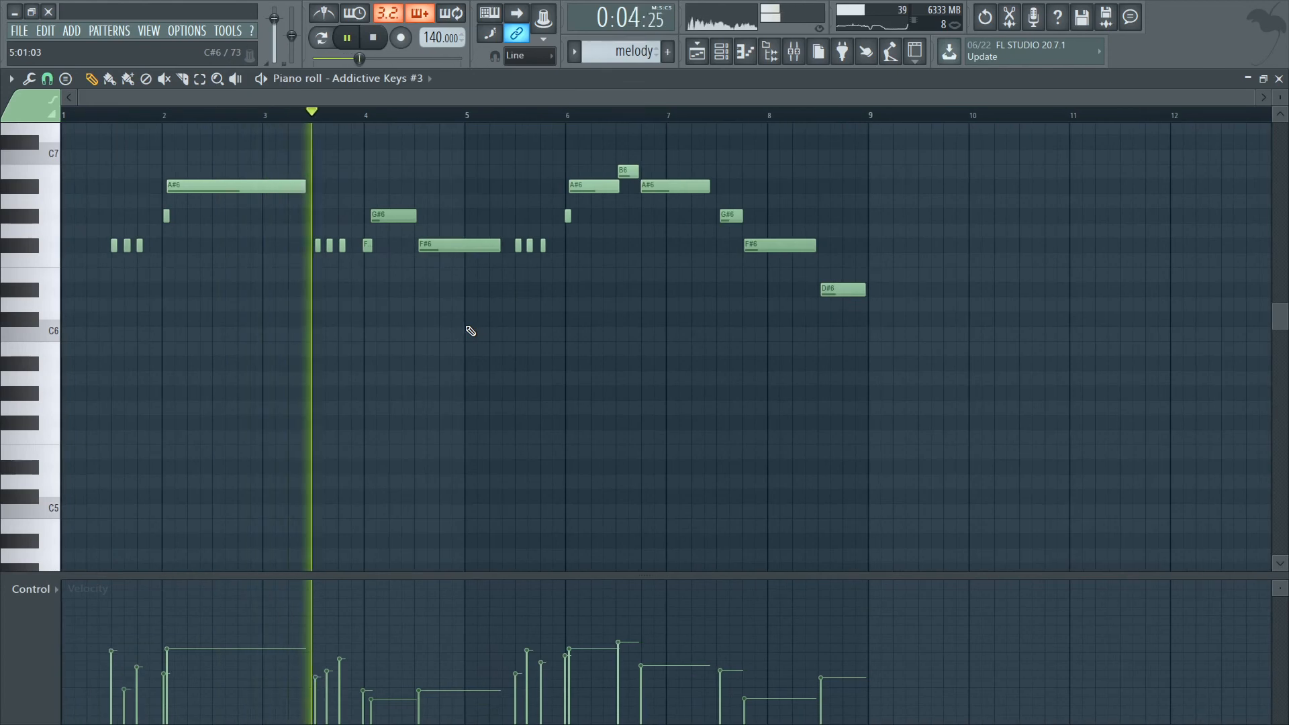
key("alt+q")
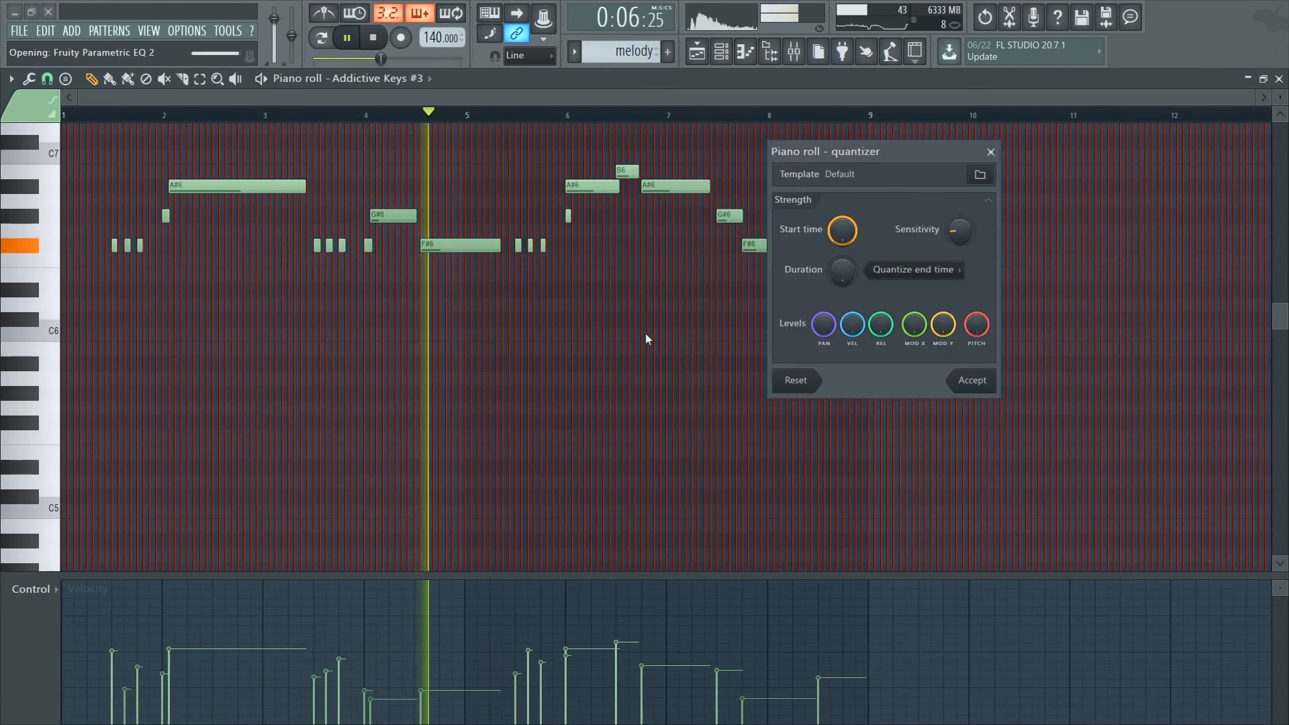
left_click(972, 378)
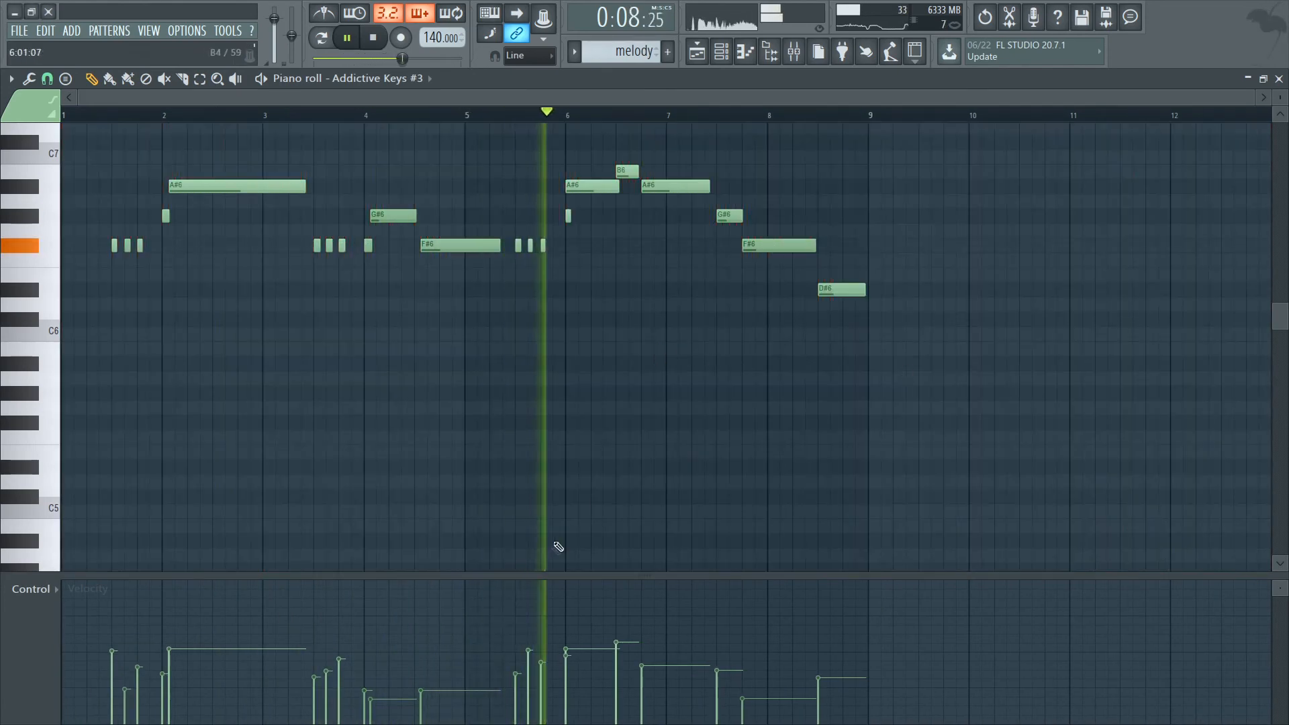
Nudge the A#6 note at bar 6 slightly later so it starts just after the G#6 note, and play back the melody.
scroll(550, 305, "up", 6)
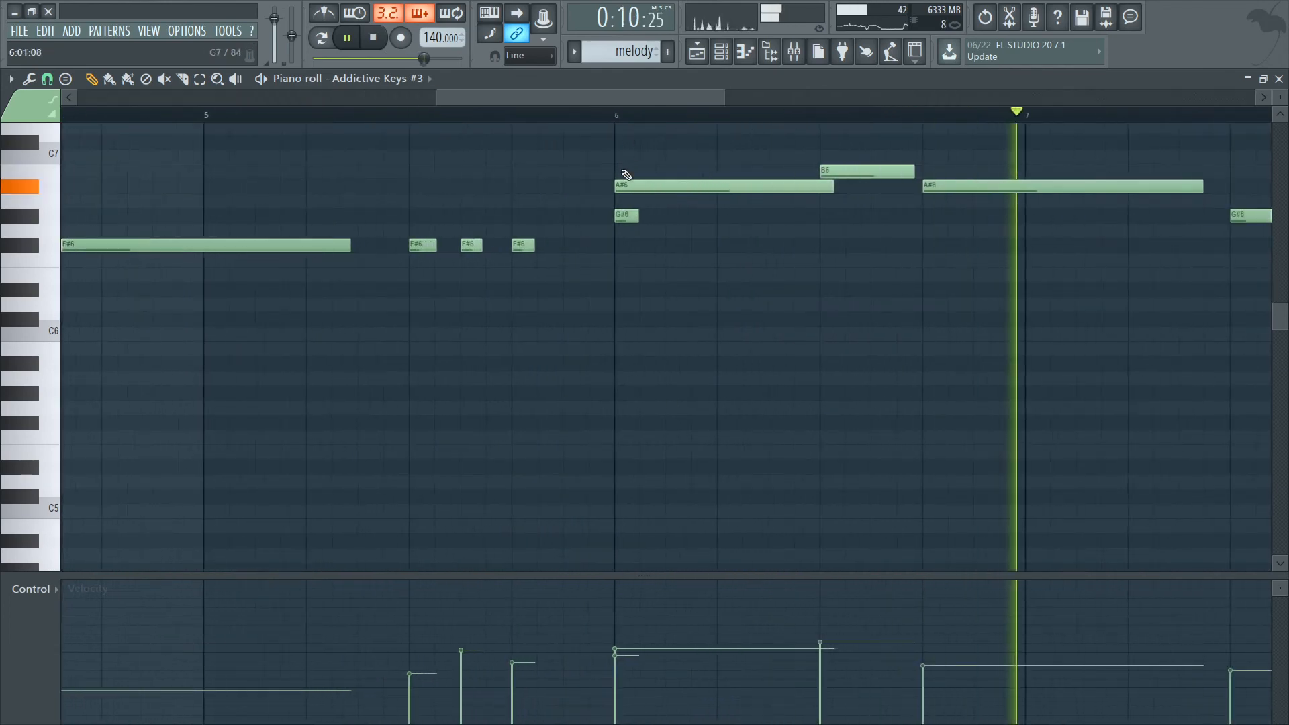
scroll(620, 182, "up", 2)
key("space")
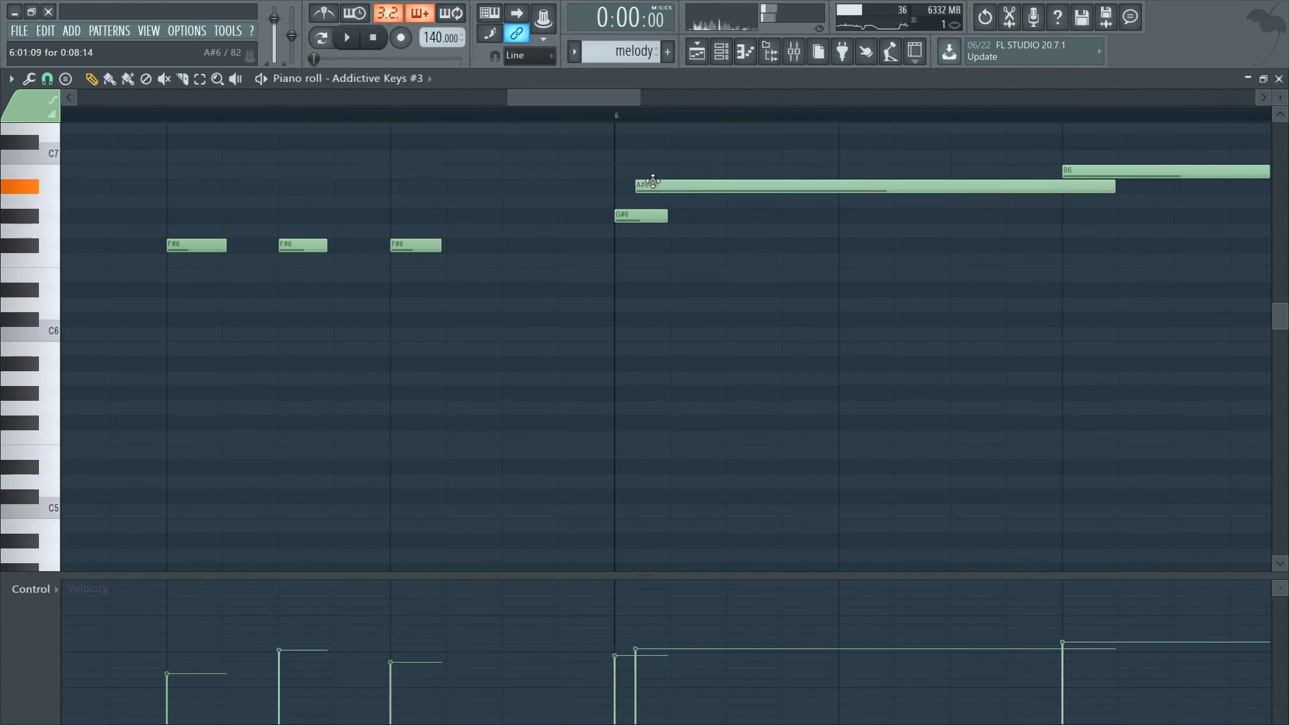
scroll(631, 164, "down", 6)
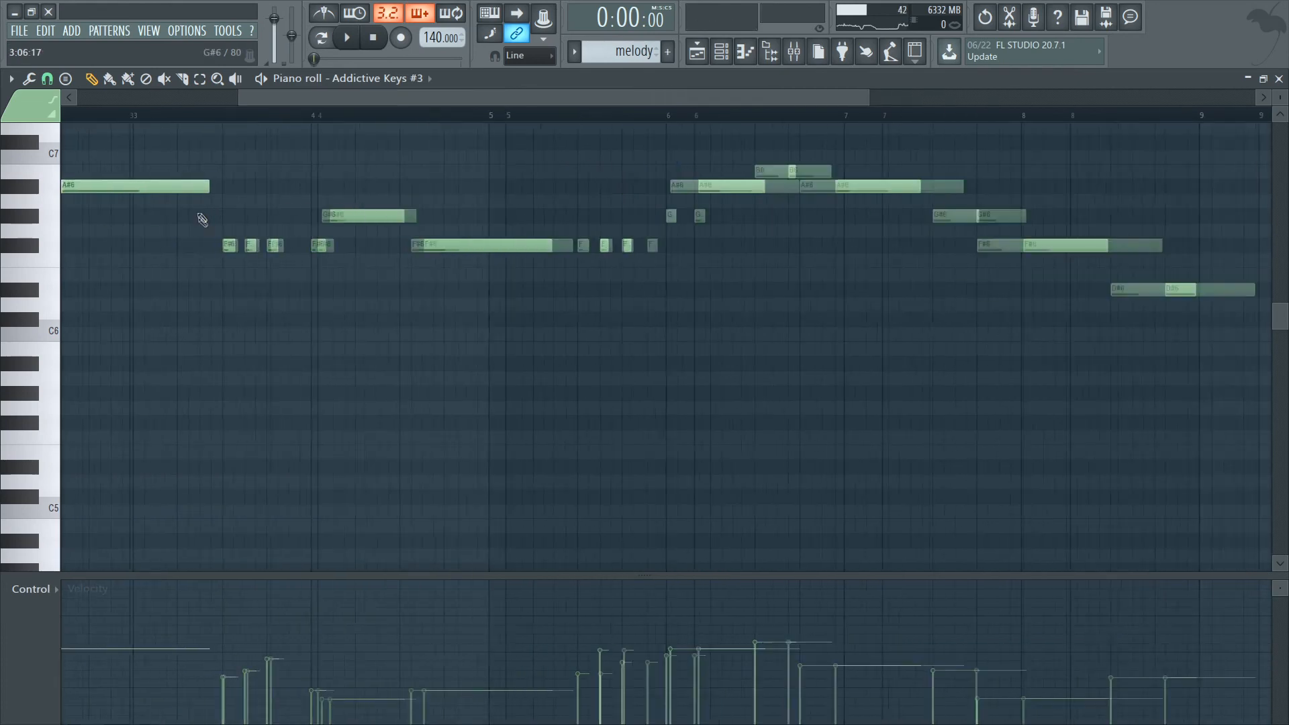
left_click_drag(367, 104, 66, 143)
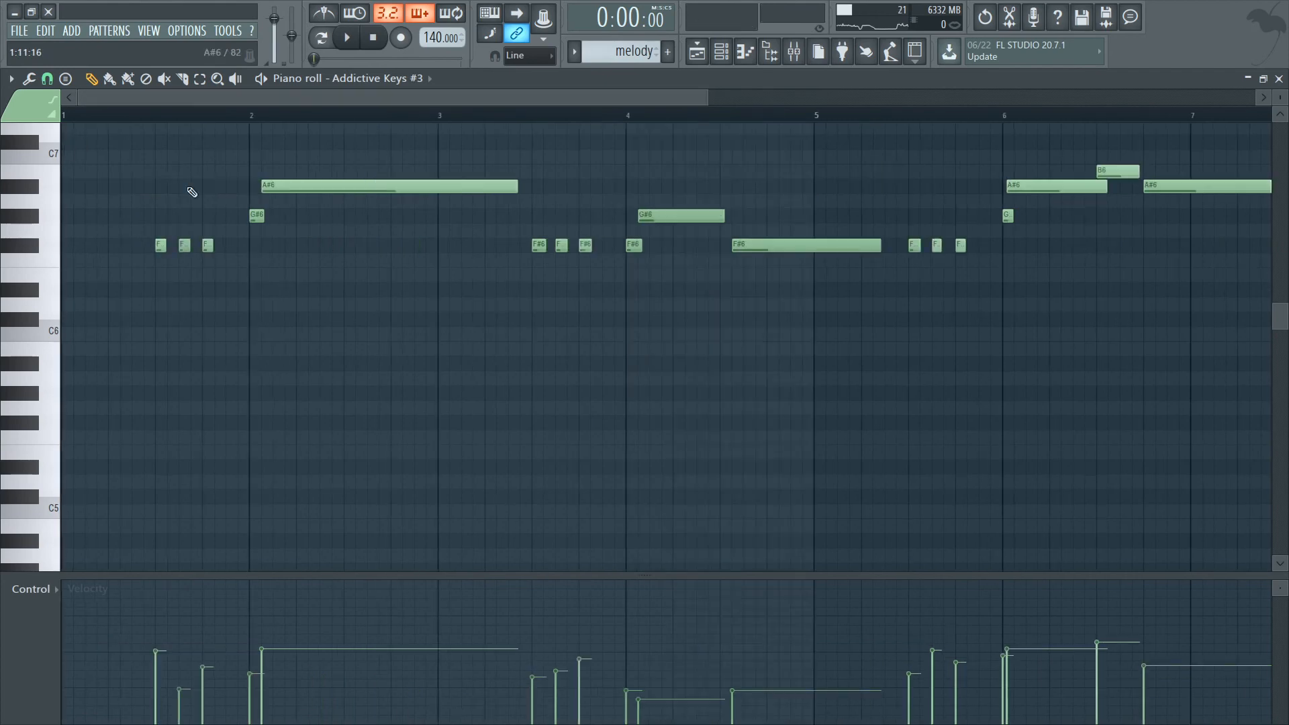
scroll(194, 194, "down", 3)
key("space")
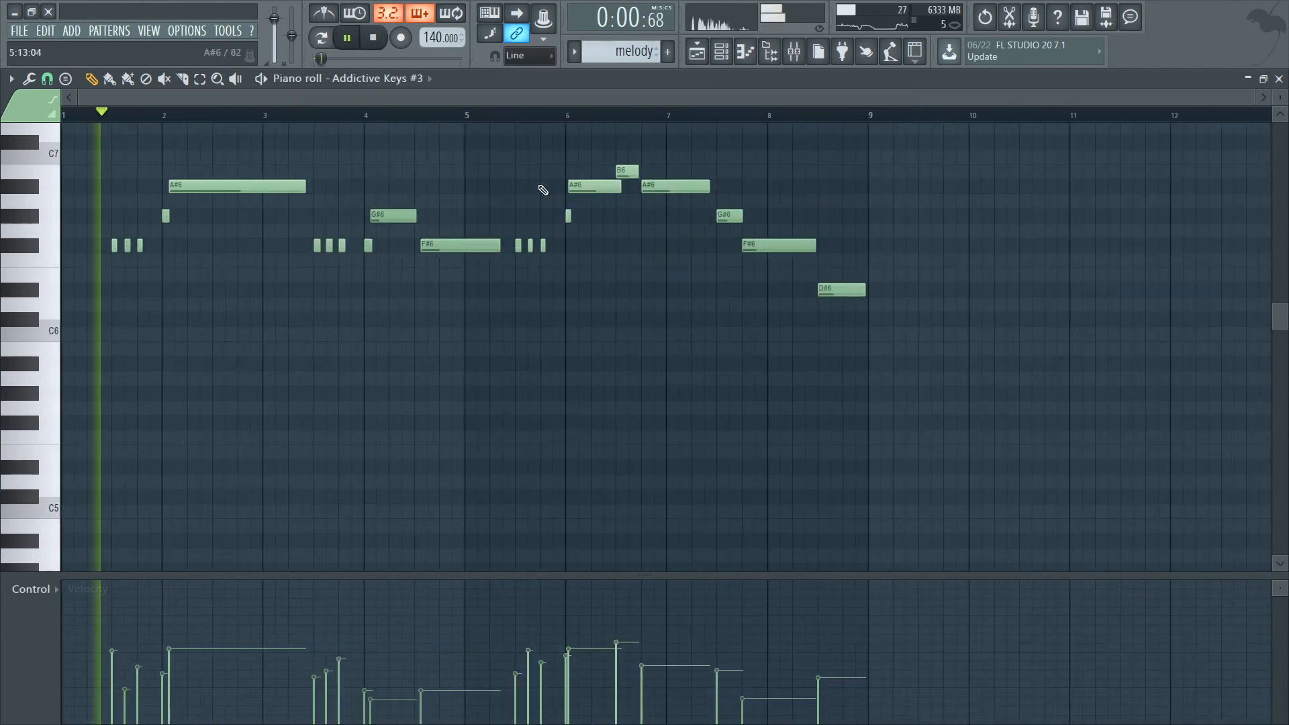
Move the bar 6 A#6 note further later, to where the G#6 note ends, and shorten its end to finish before the B6 note.
scroll(527, 212, "up", 6)
left_click_drag(570, 189, 601, 189)
left_click_drag(984, 186, 890, 187)
scroll(299, 108, "left", 1)
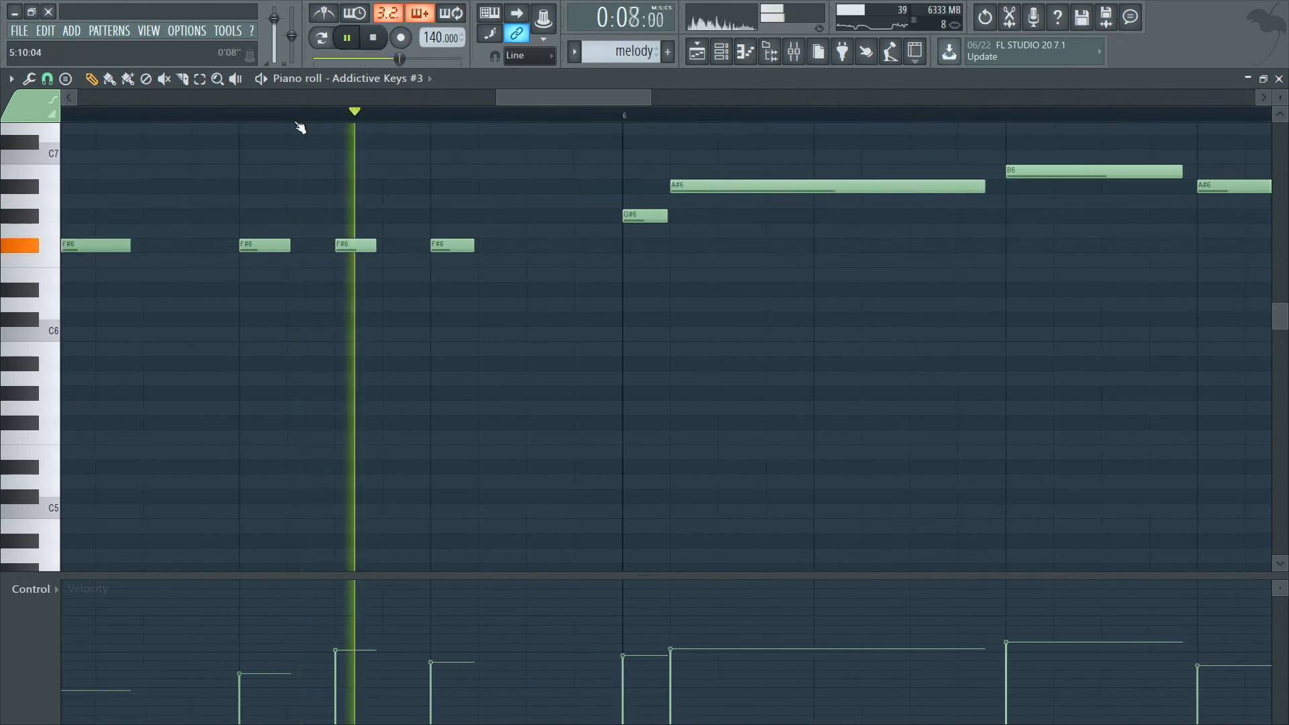
scroll(360, 179, "down", 5)
key("space")
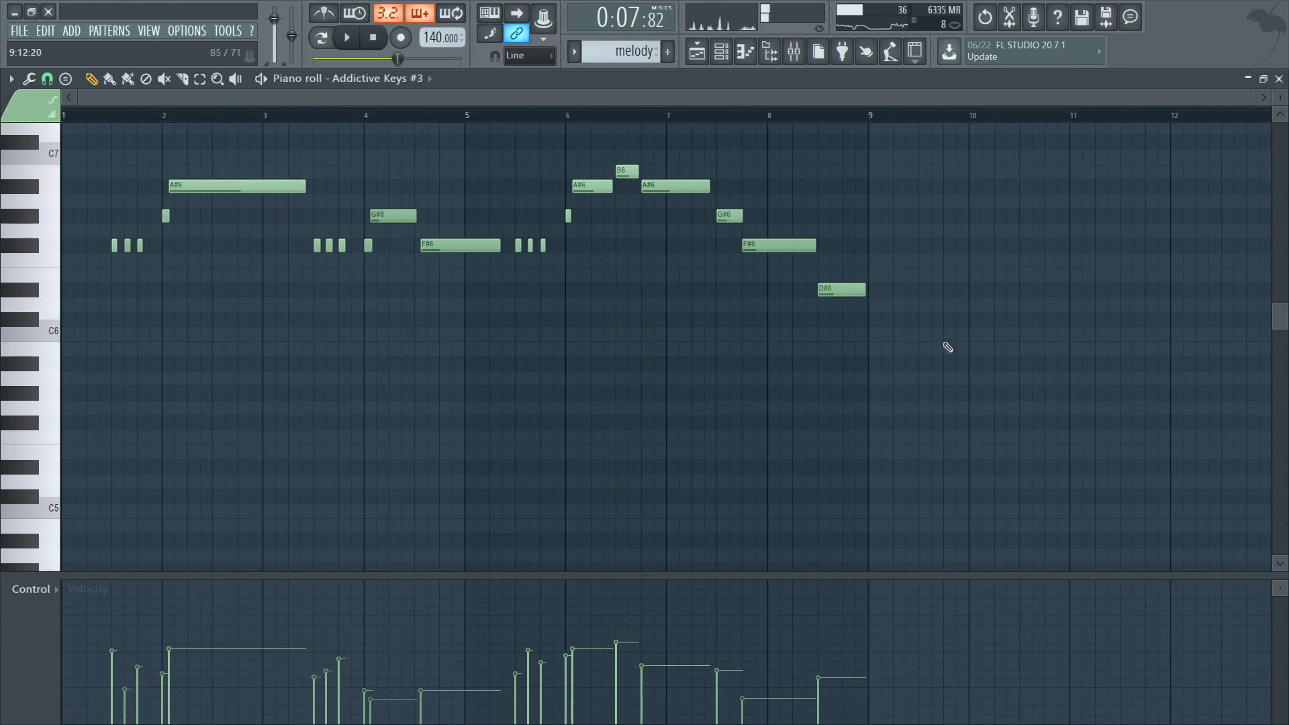
Place a temporary C#6 note at bar 9, apply Quick legato to join the melody notes, and delete the temporary note after playback.
left_click(885, 319)
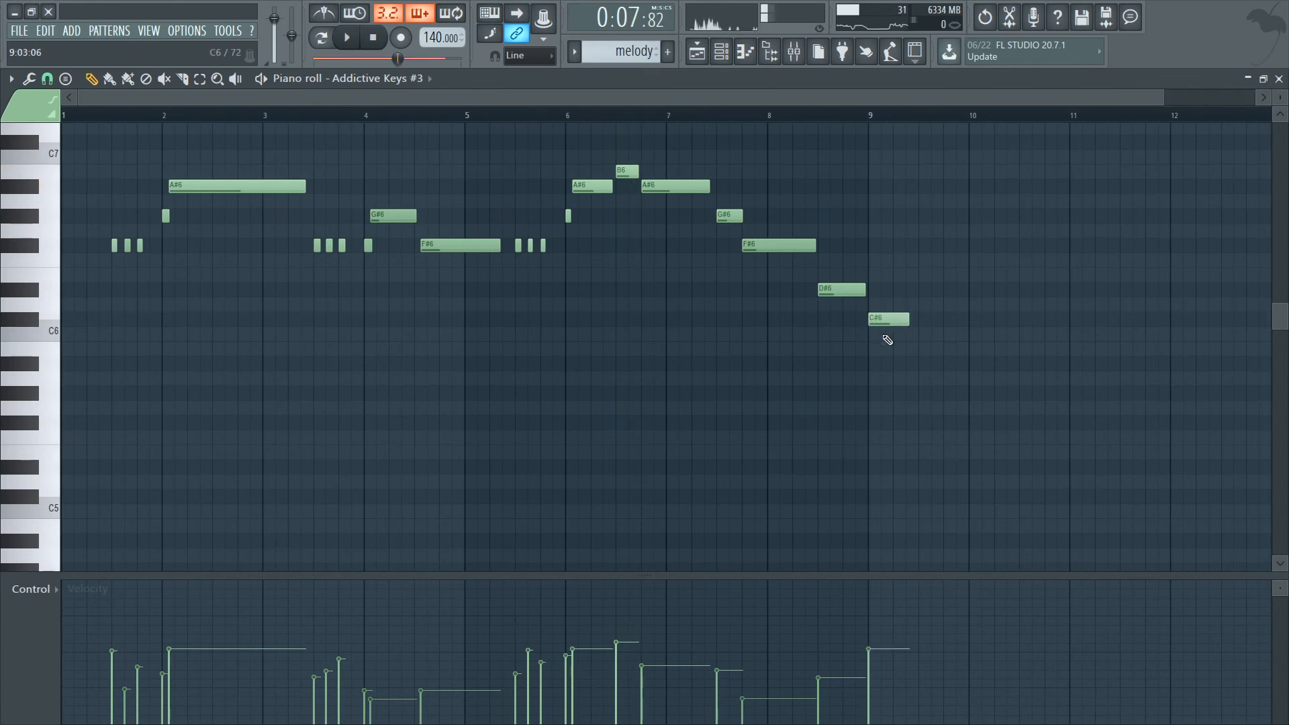
key("ctrl+l")
key("space")
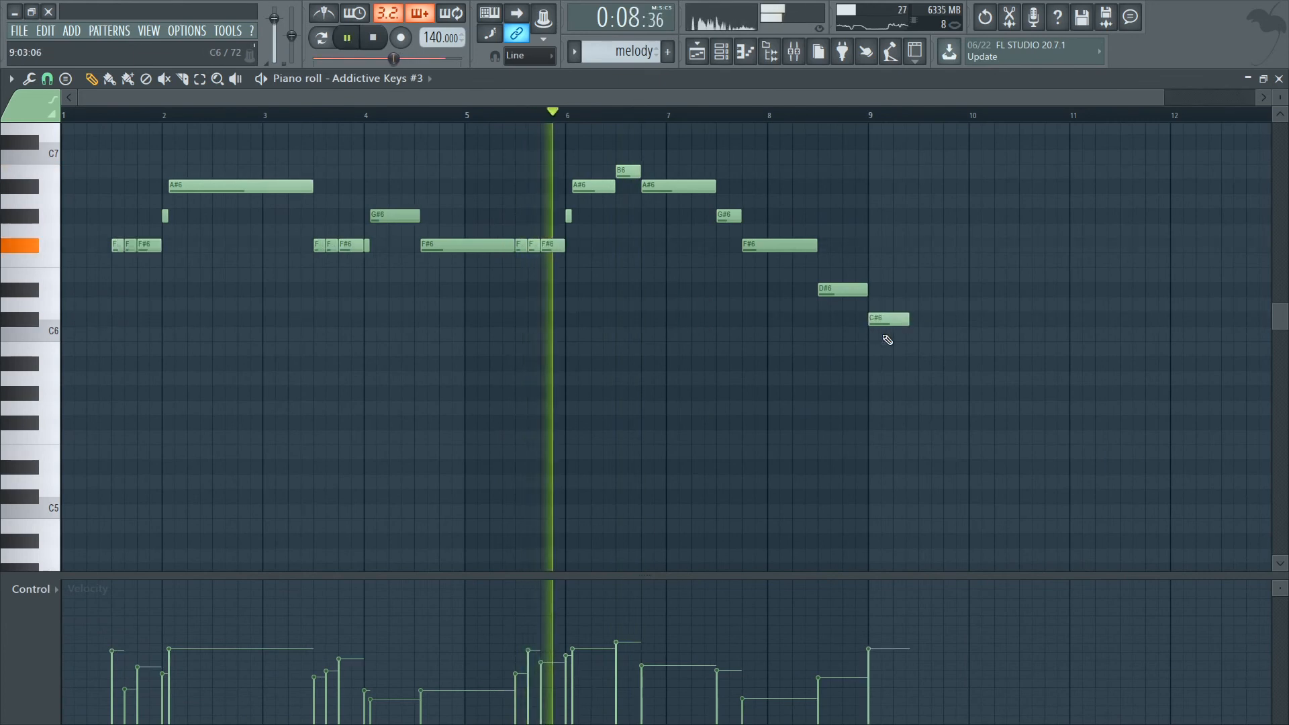
key("space")
key("space")
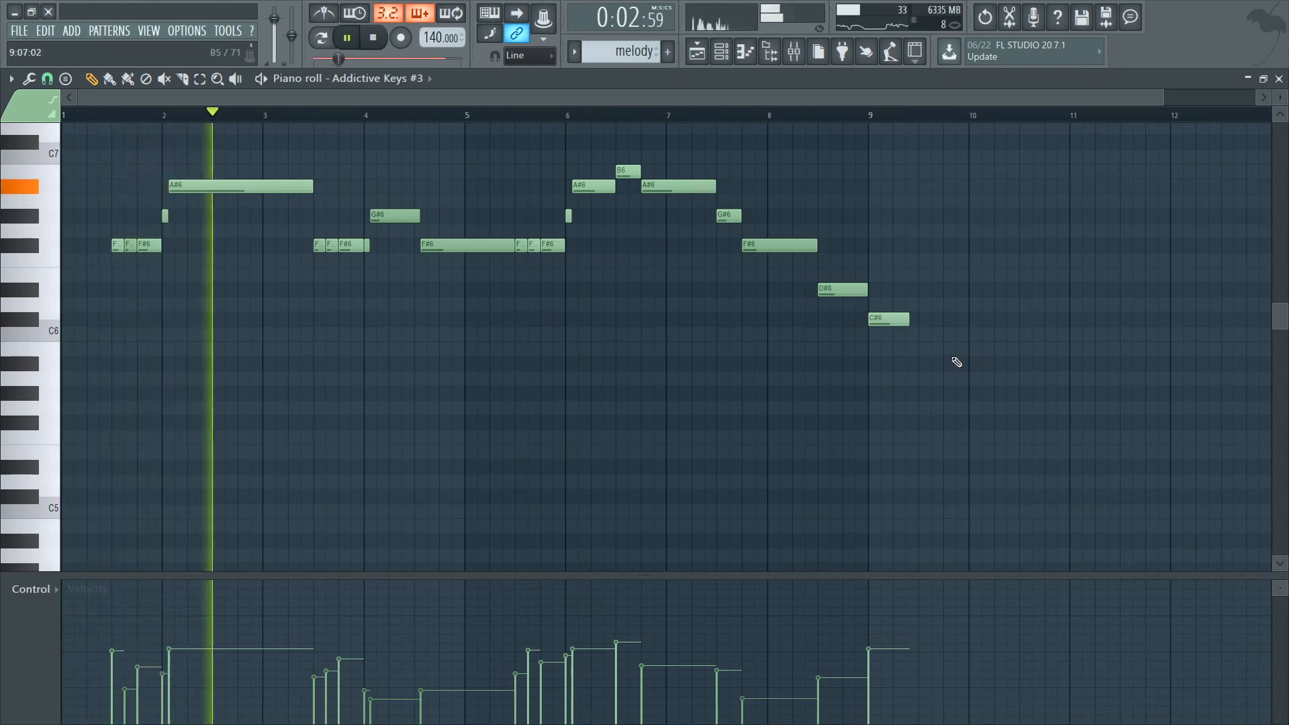
right_click(900, 320)
Lower the volume of instruments mixer track 4 slightly while the arrangement plays.
left_click(802, 52)
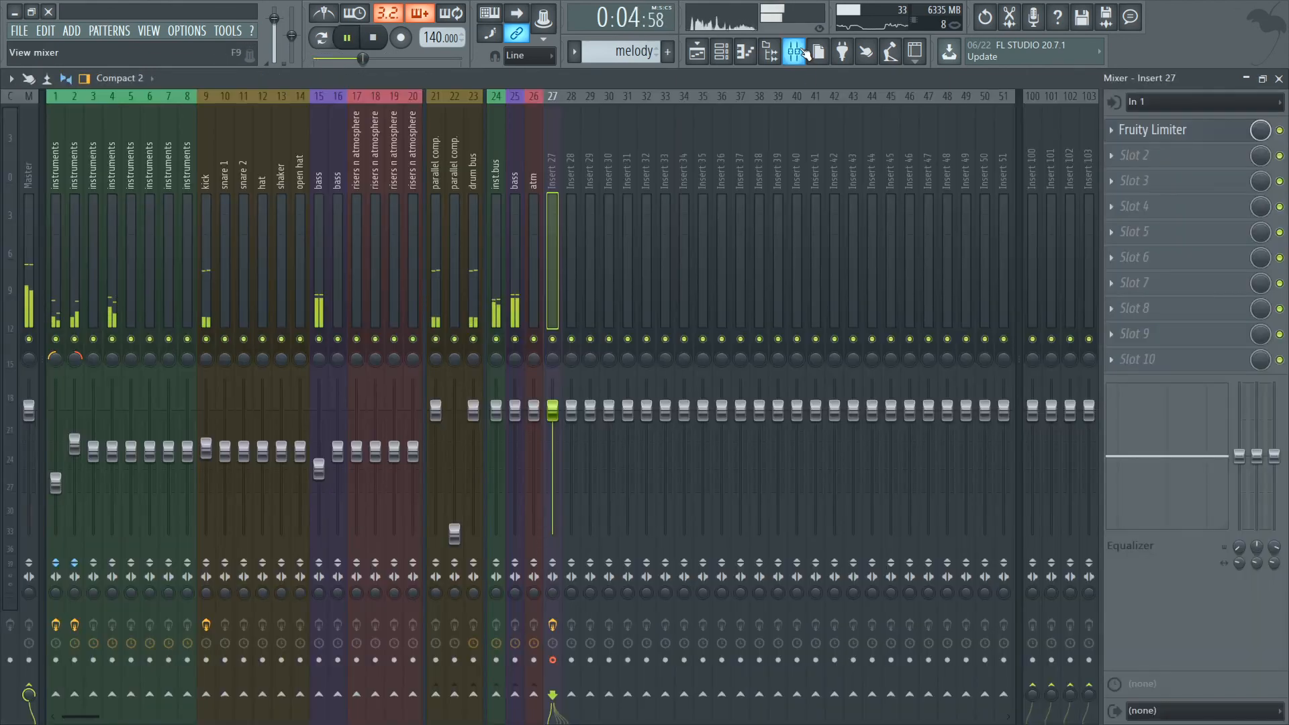
left_click(114, 255)
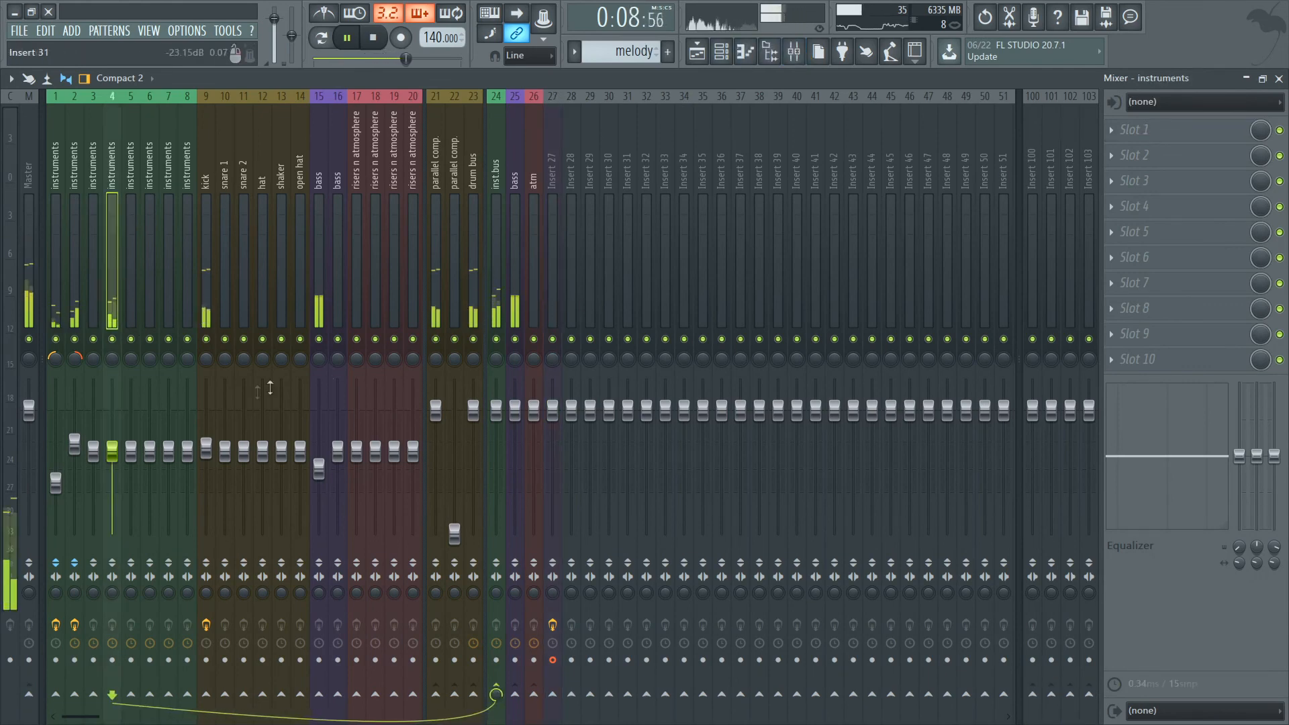
scroll(114, 433, "down", 5)
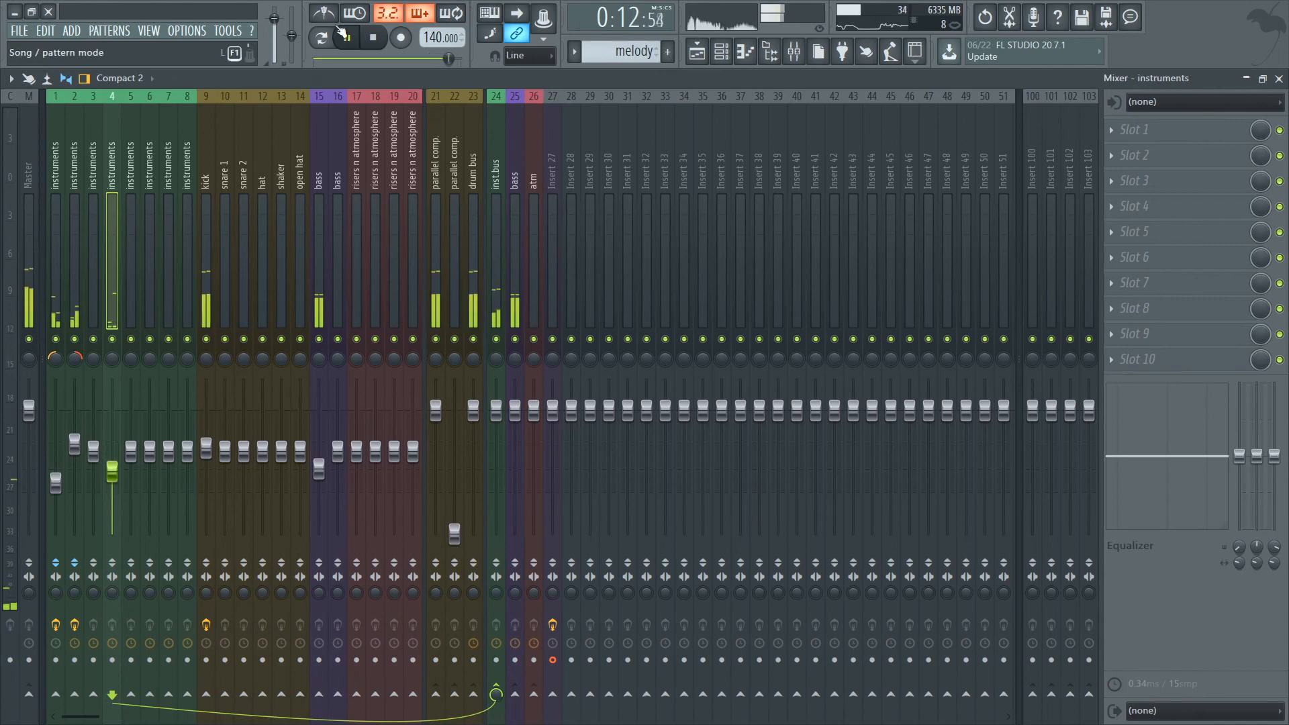